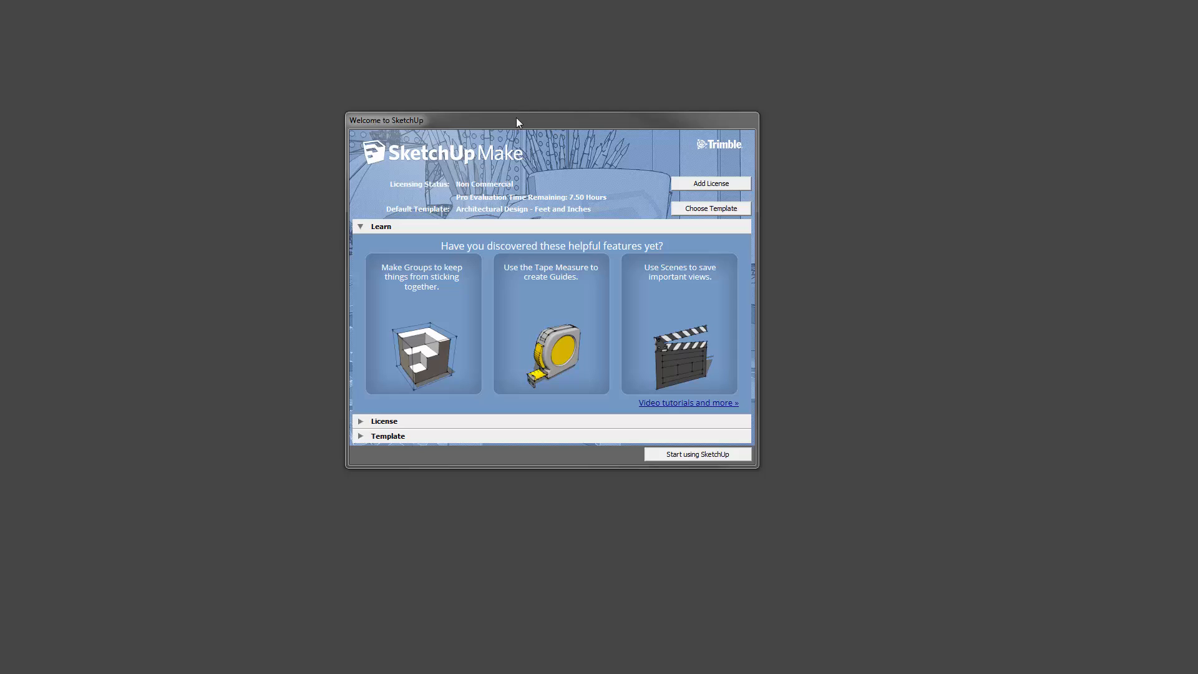
- Move the Welcome to SketchUp window slightly up and to the left
drag(517, 120, 502, 100)
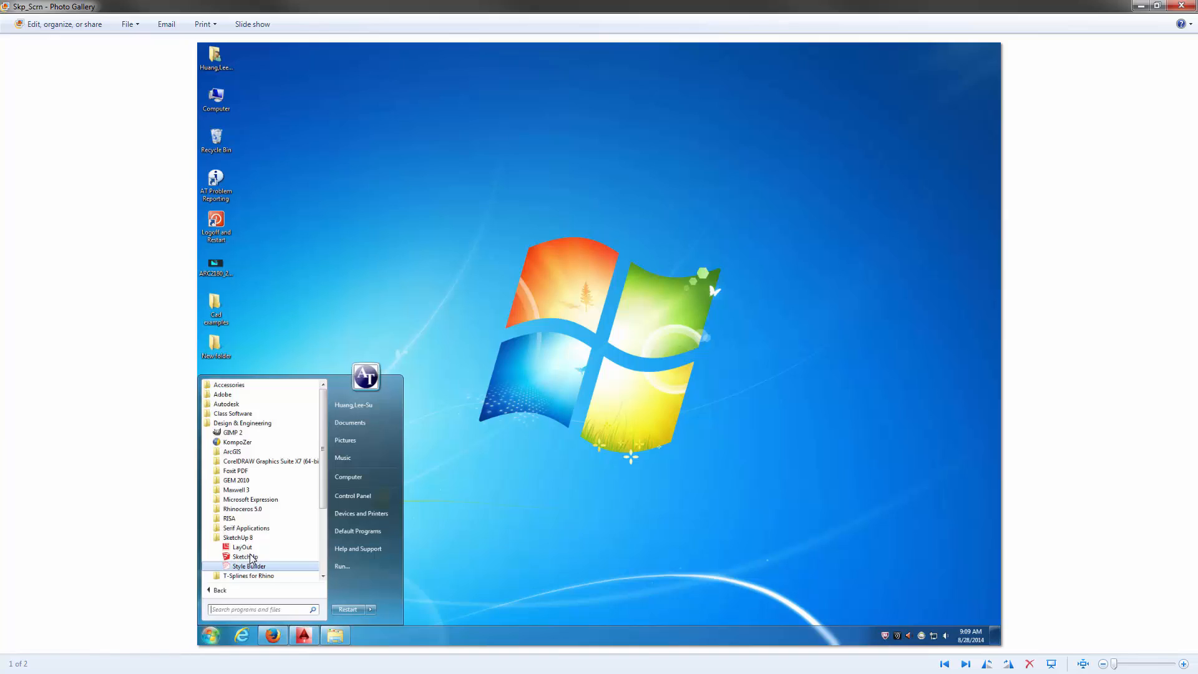
- Close the Start-menu screenshot in Windows Photo Gallery
click(619, 226)
click(1183, 5)
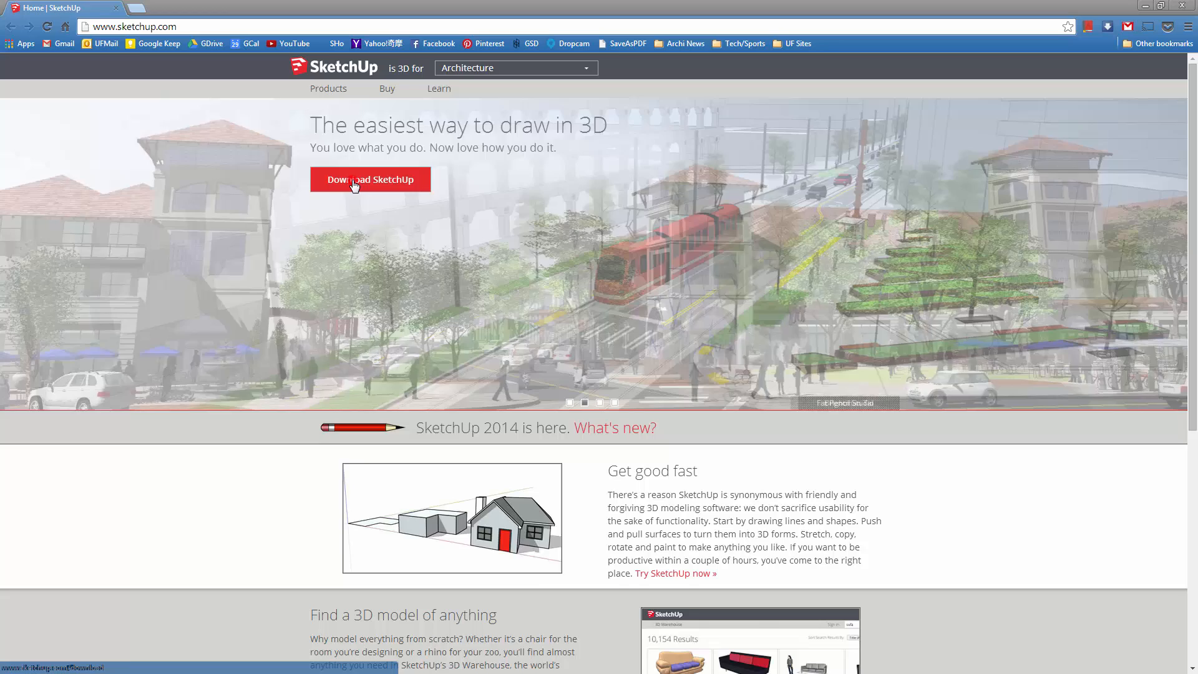
- On the SketchUp download page, choose Educational Use as the purpose and Student as the profession
click(352, 181)
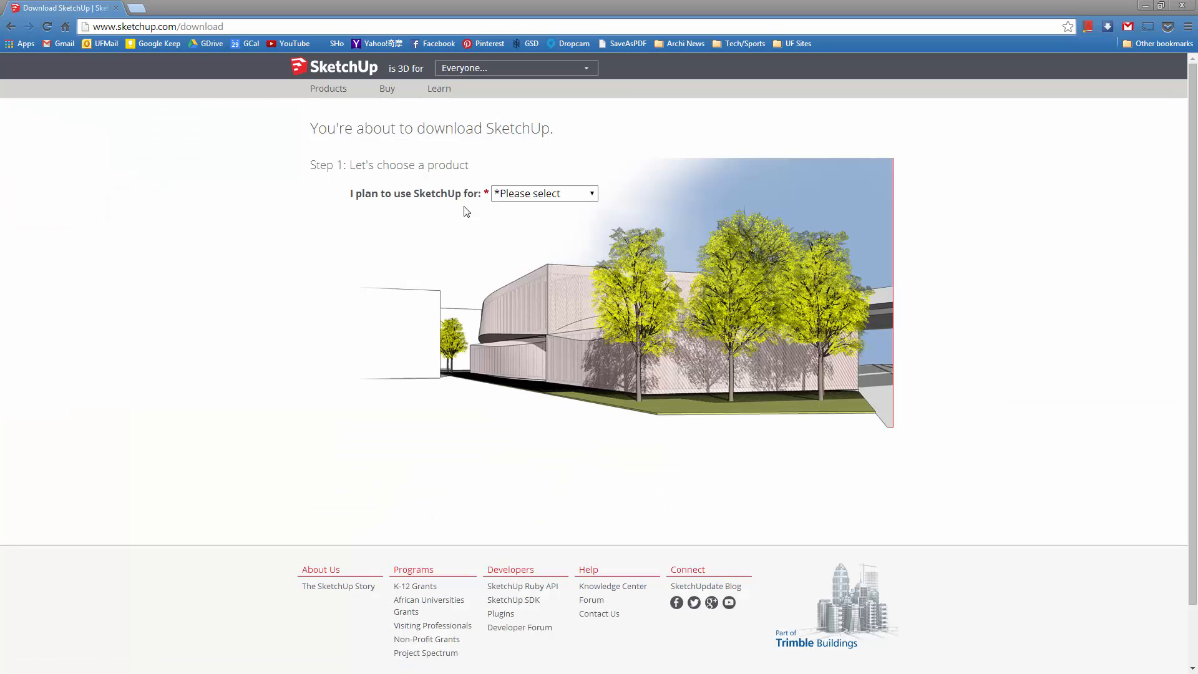
click(555, 193)
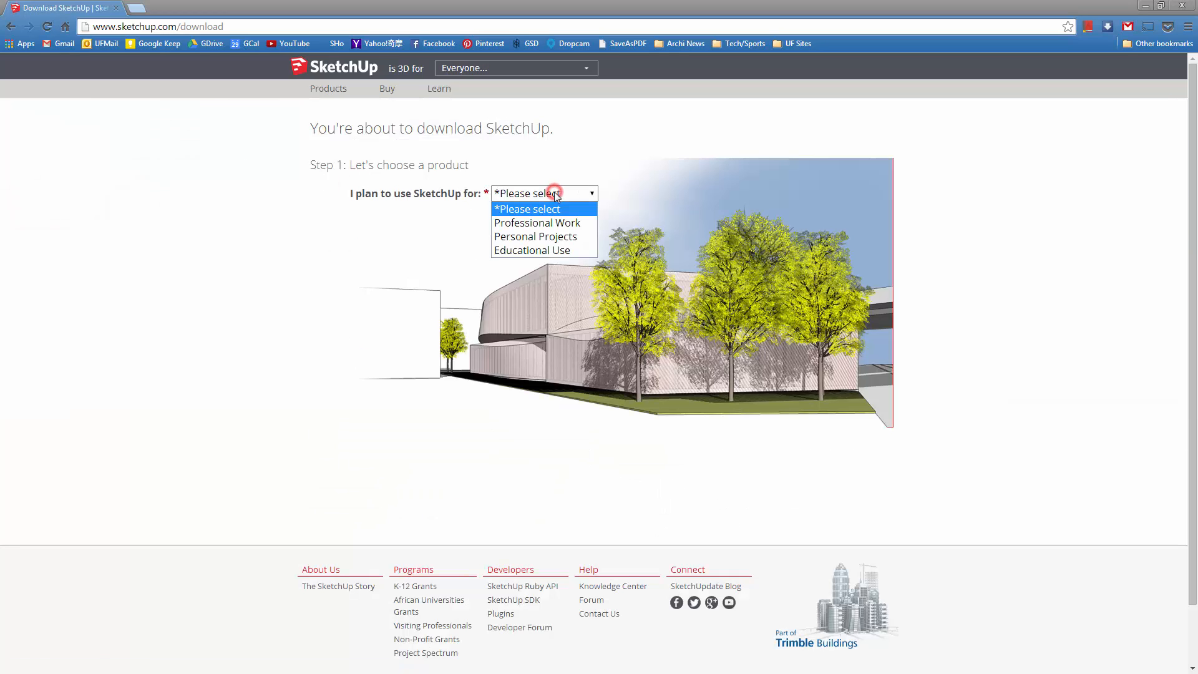
click(566, 252)
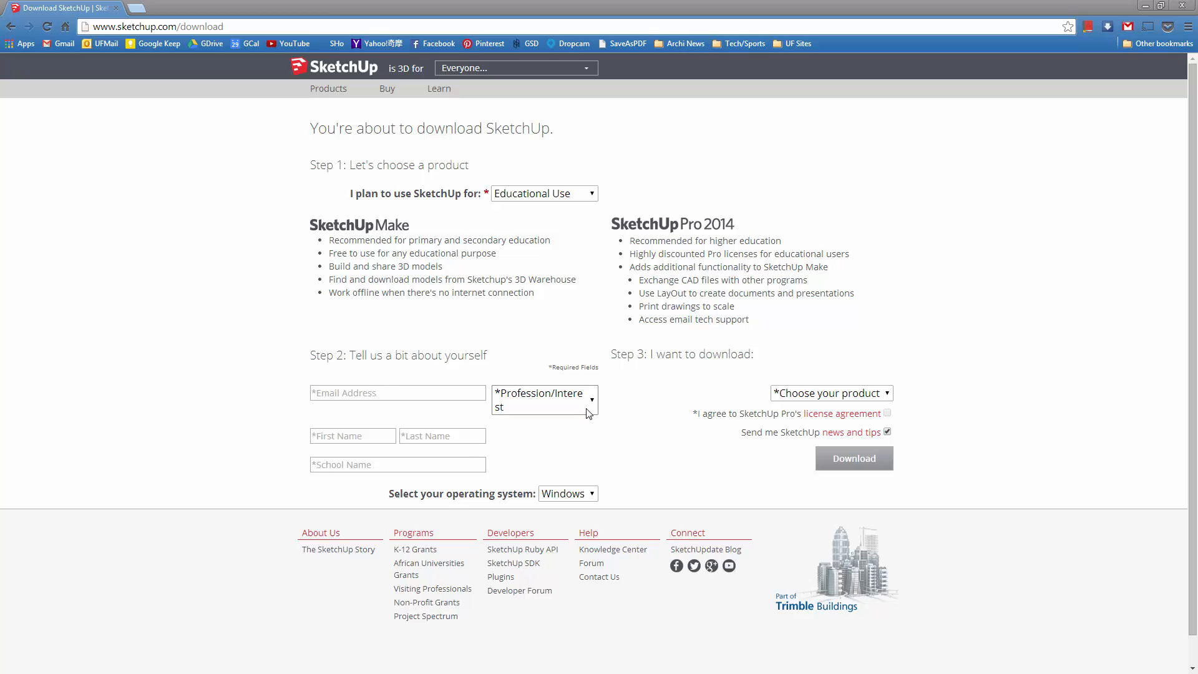
click(588, 409)
click(567, 450)
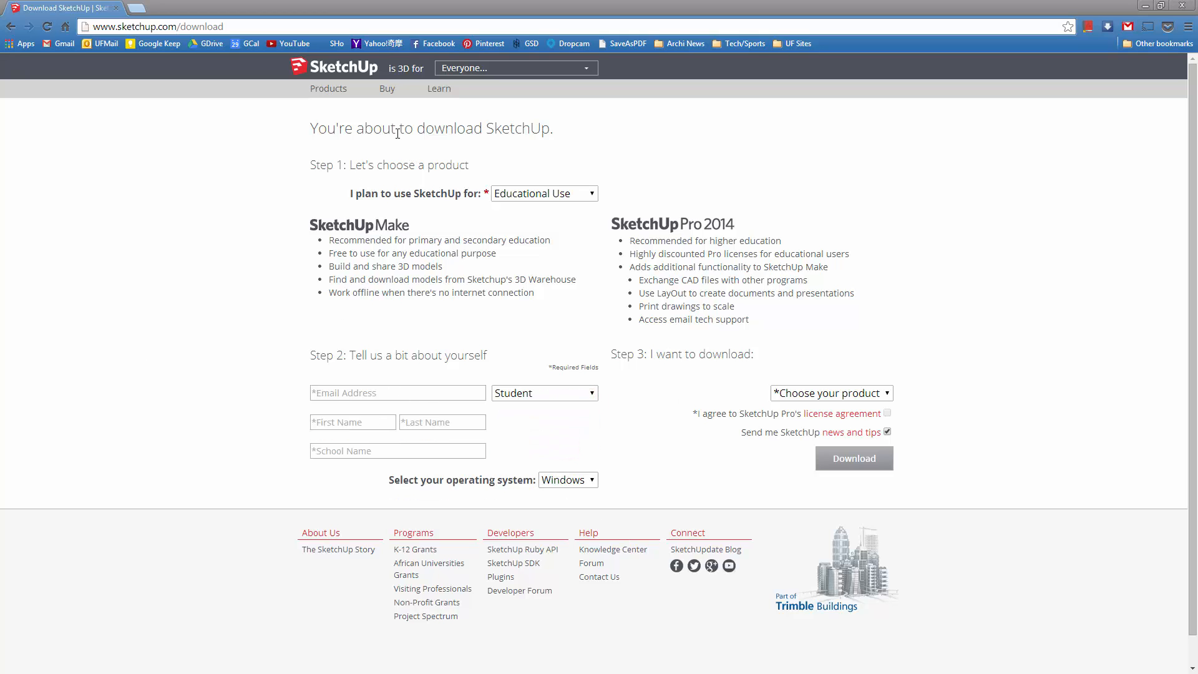
mouse_move(327, 89)
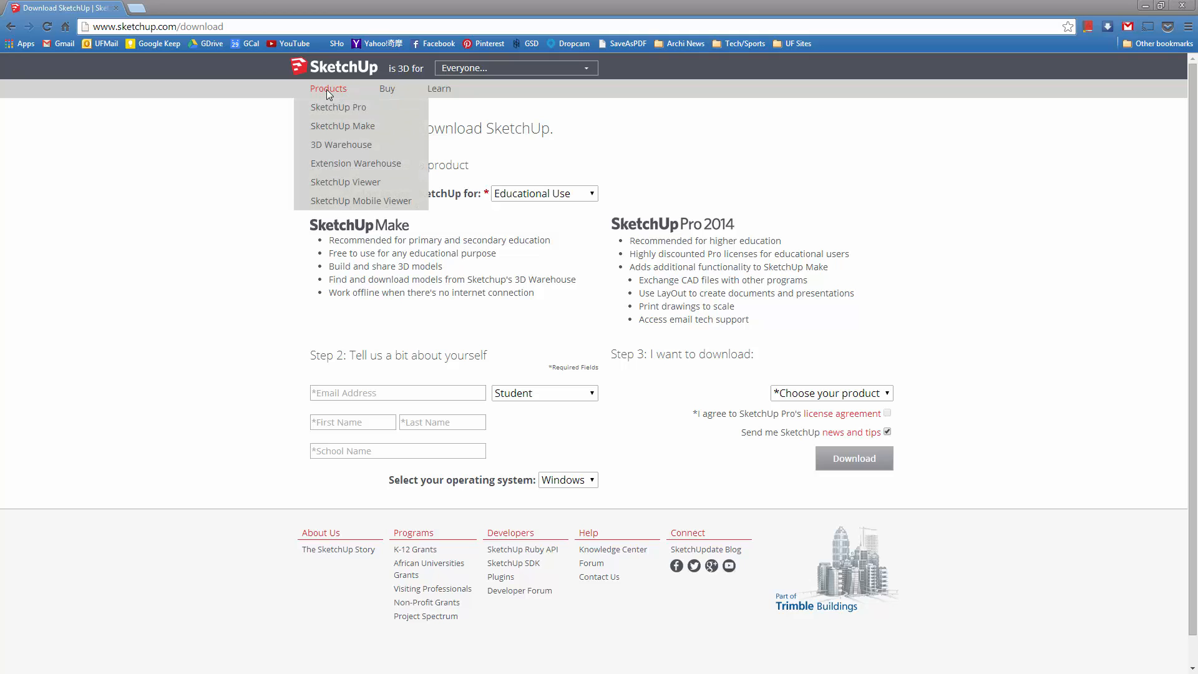
- Visit the SketchUp Make product page, then minimize the browser
click(320, 128)
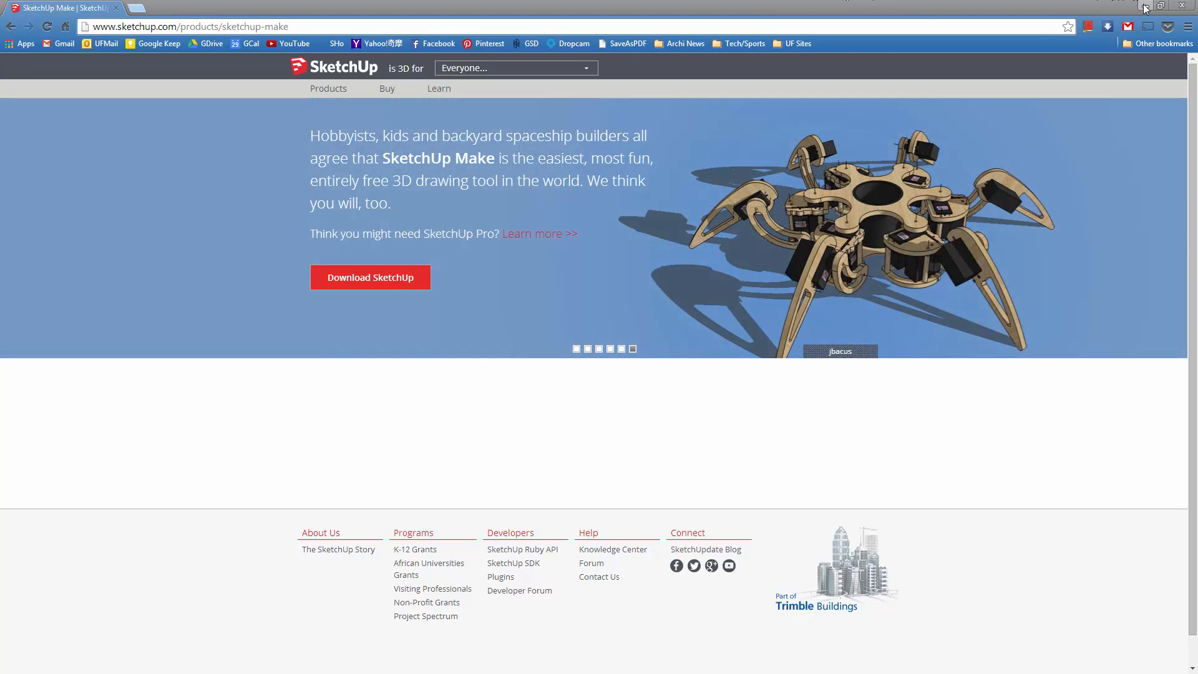
click(1142, 6)
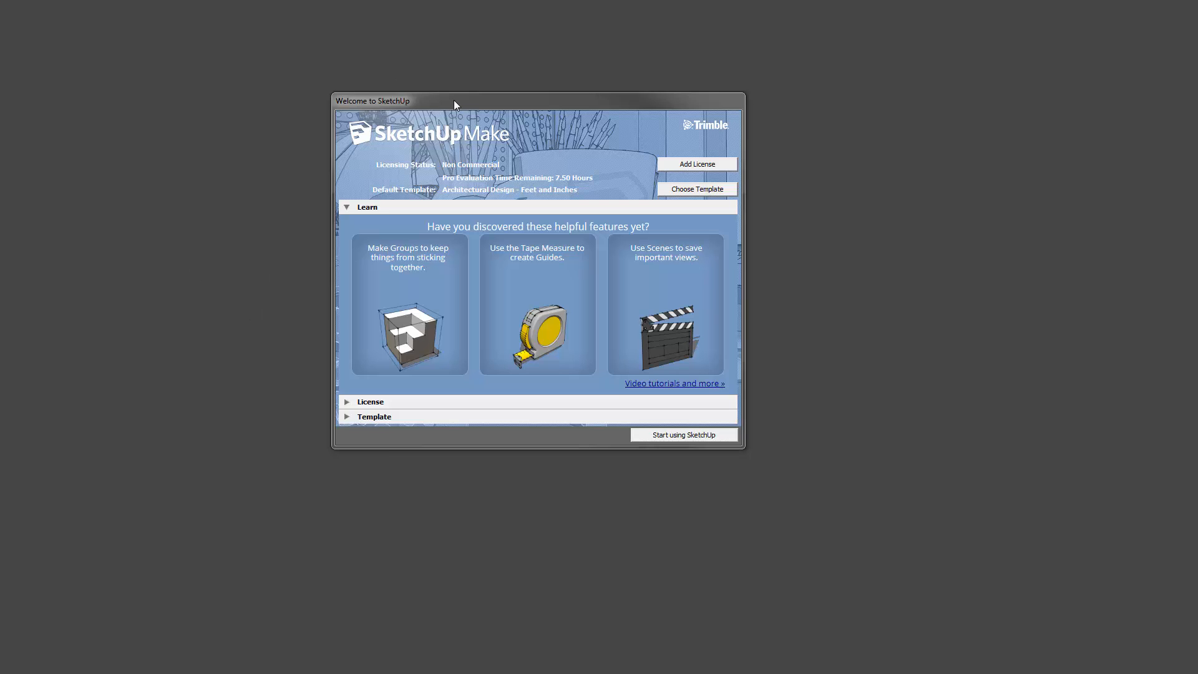
- Move the welcome window down and to the right
drag(453, 101, 489, 120)
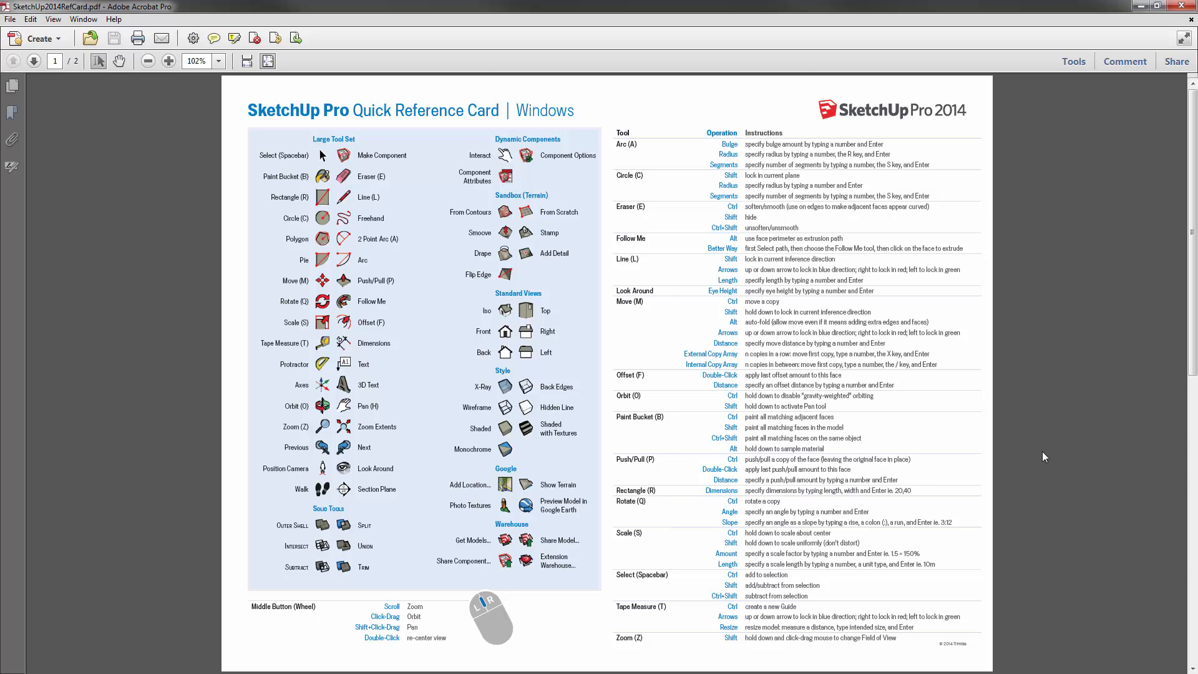
- View the reference card's Mac OS X page, then restore, recentre and minimize Acrobat
scroll(559, 109, down, 3)
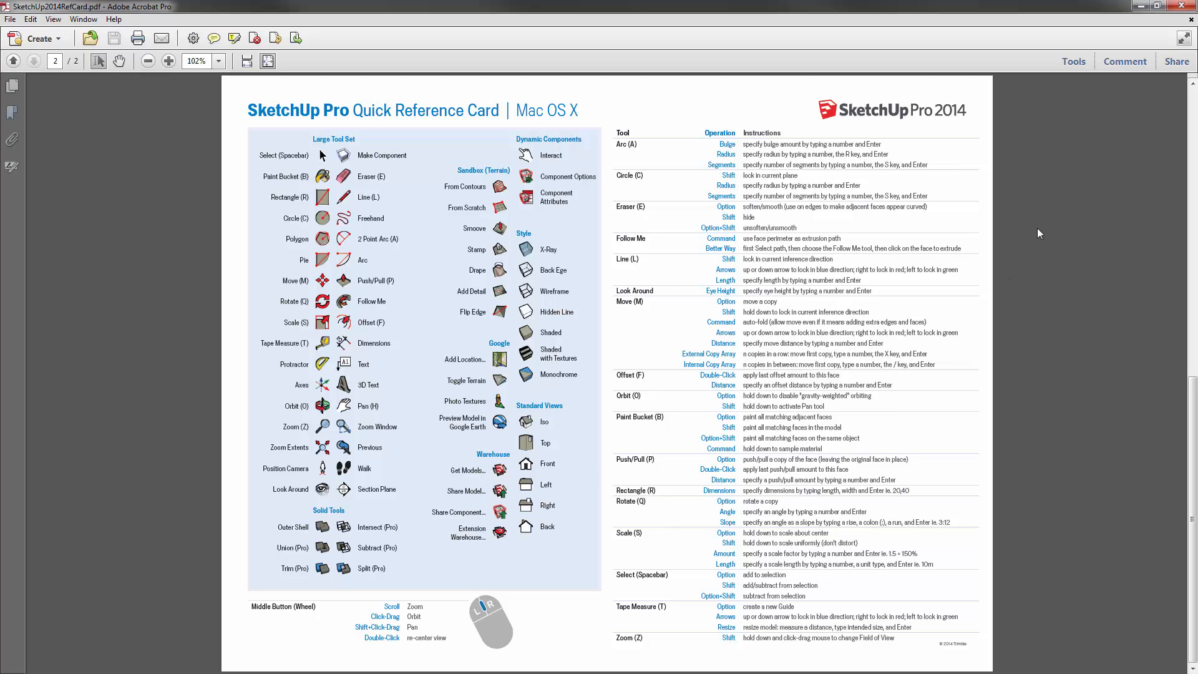
click(1156, 5)
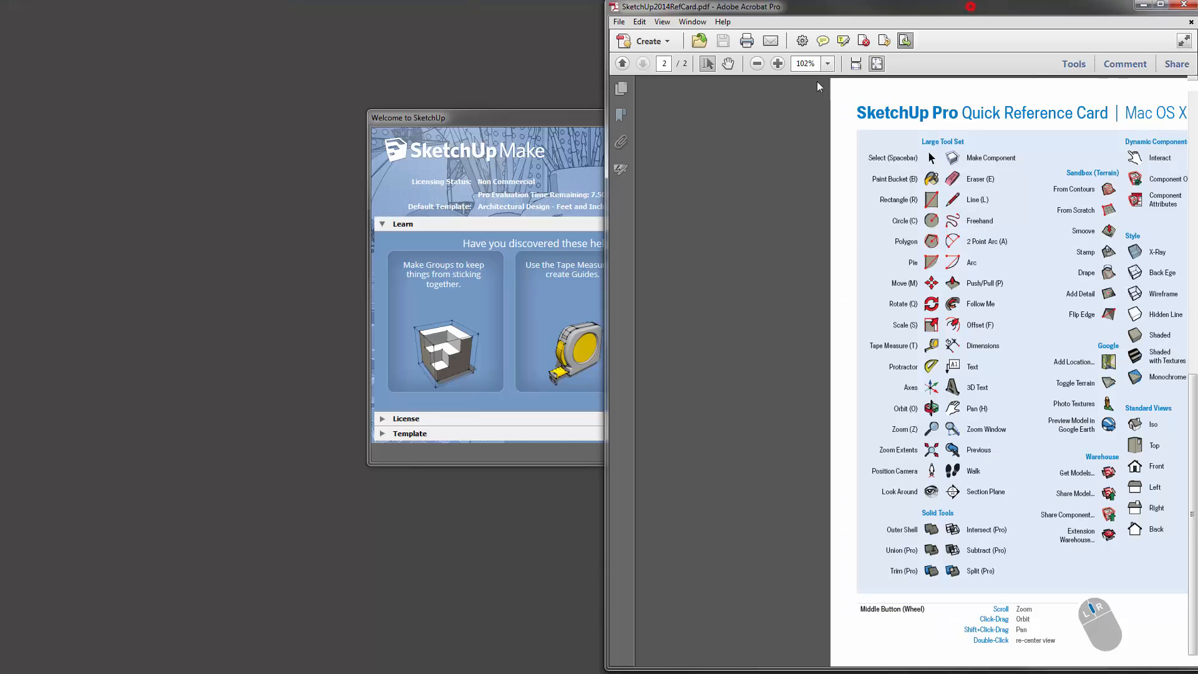
drag(971, 6, 616, 31)
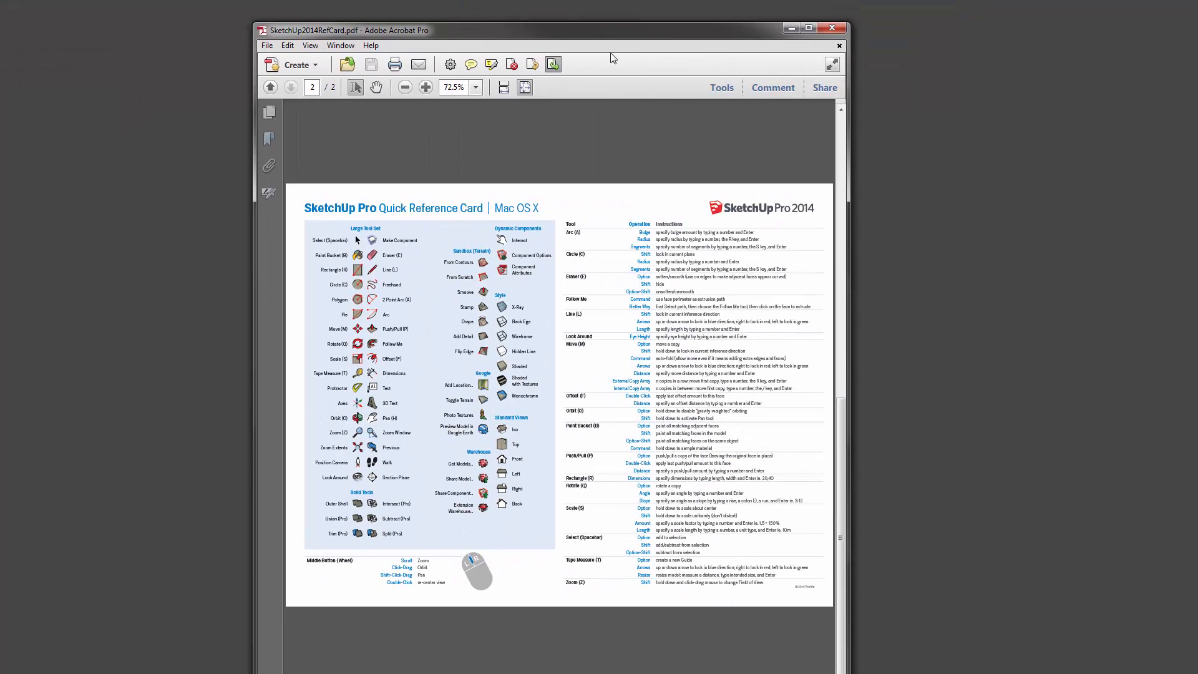
click(586, 28)
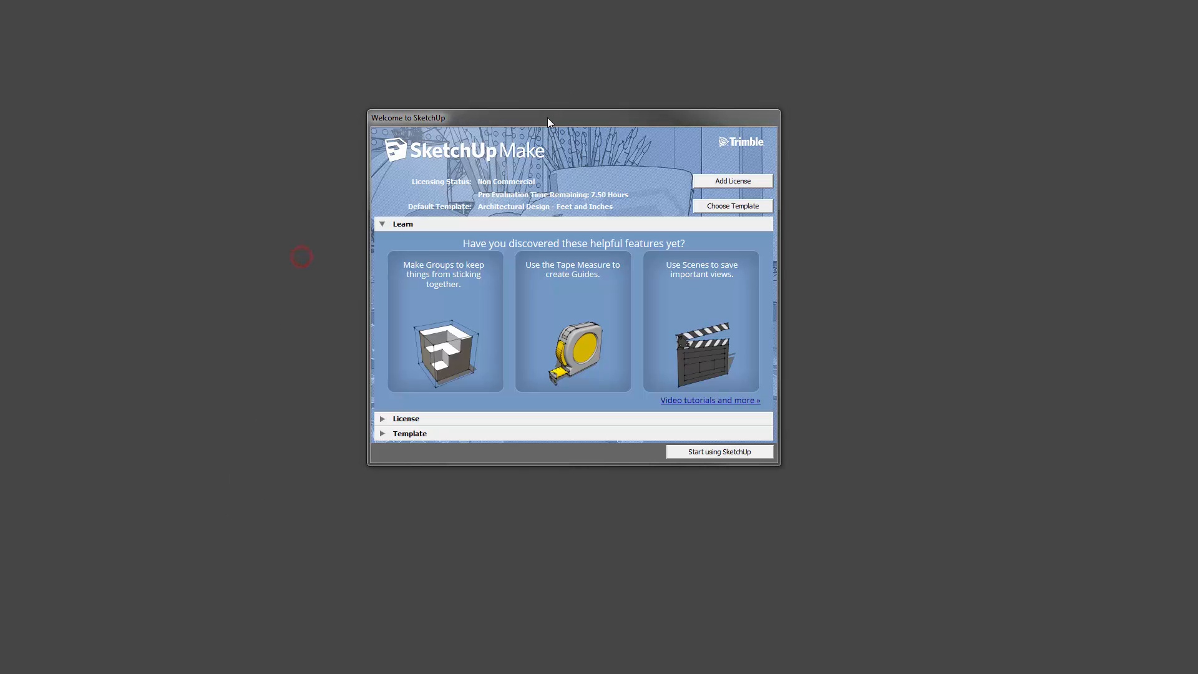
- Nudge the welcome window right and collapse its Learn section
mouse_move(547, 121)
mouse_down()
mouse_move(565, 118)
mouse_move(552, 107)
mouse_up()
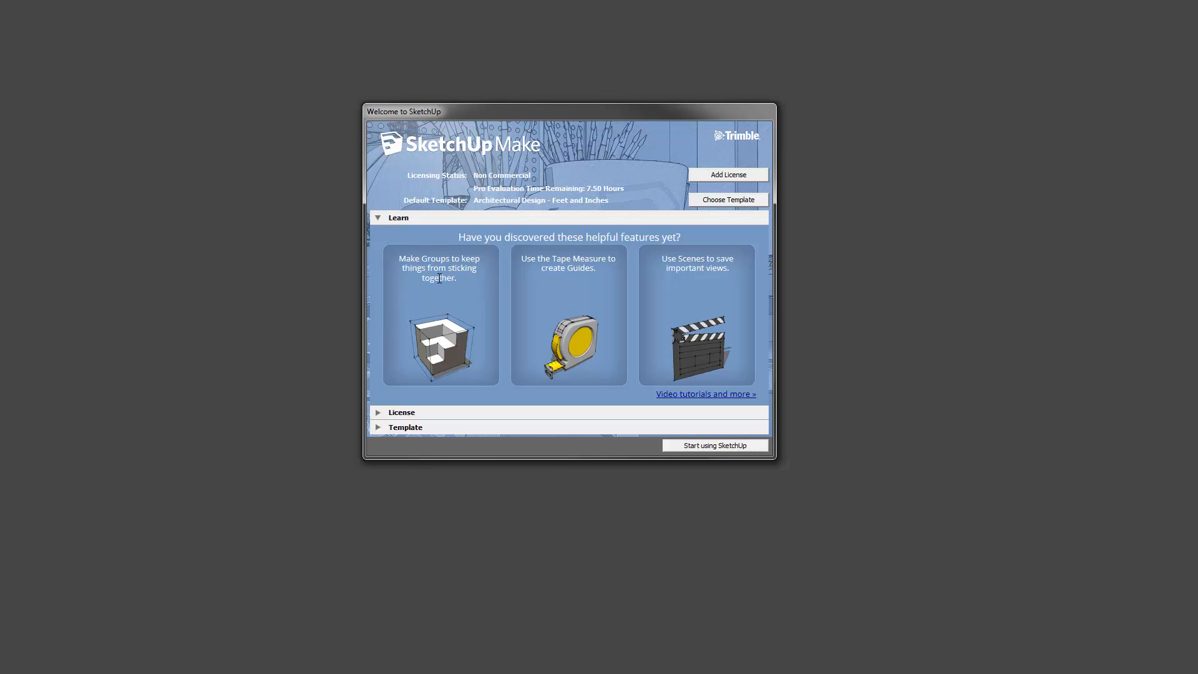
click(378, 218)
- Expand the Template list, scroll through it, and choose Architectural Design - Feet and Inches
click(378, 231)
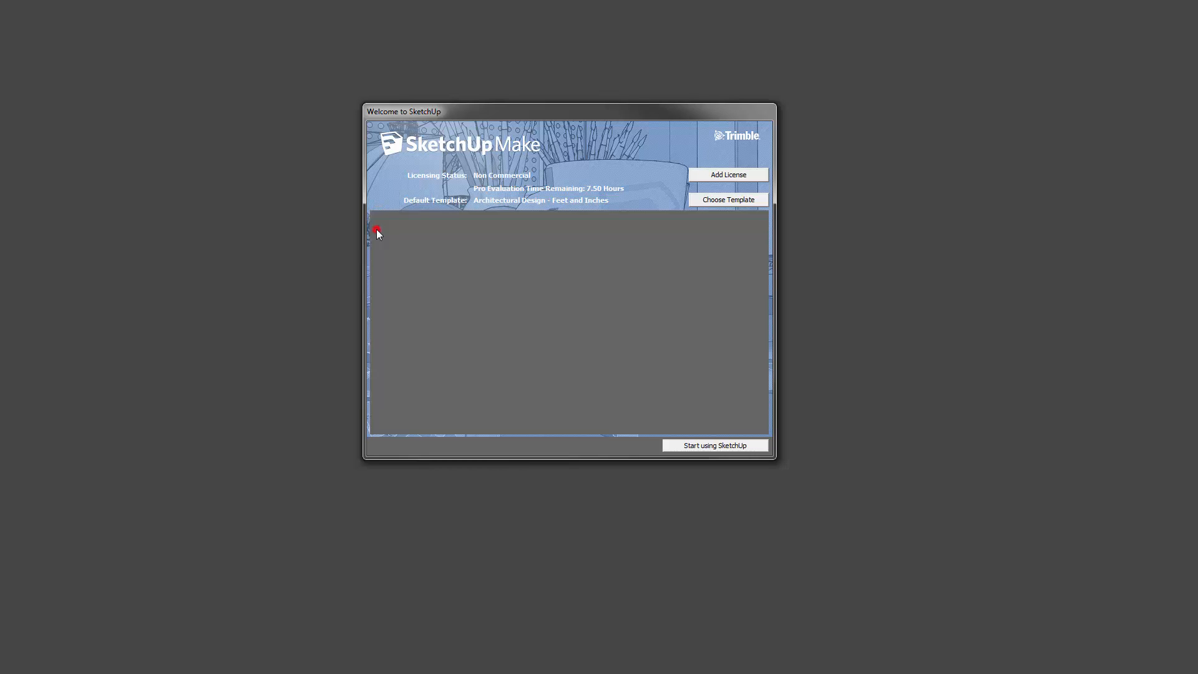
click(377, 428)
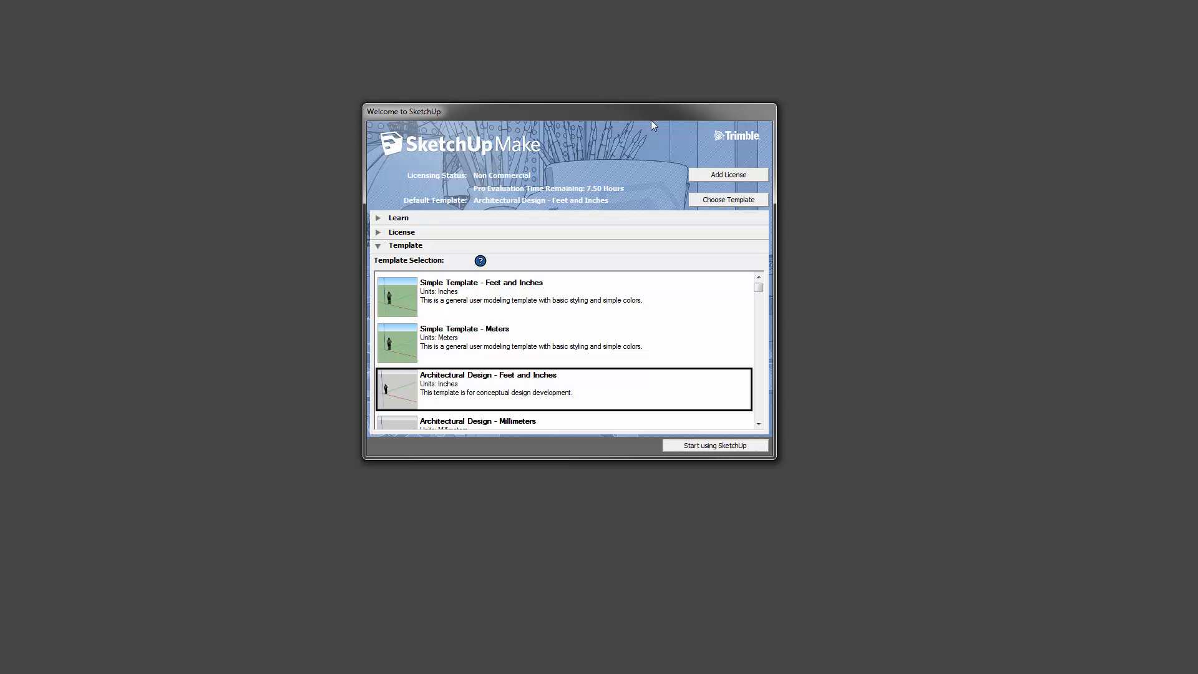
click(759, 287)
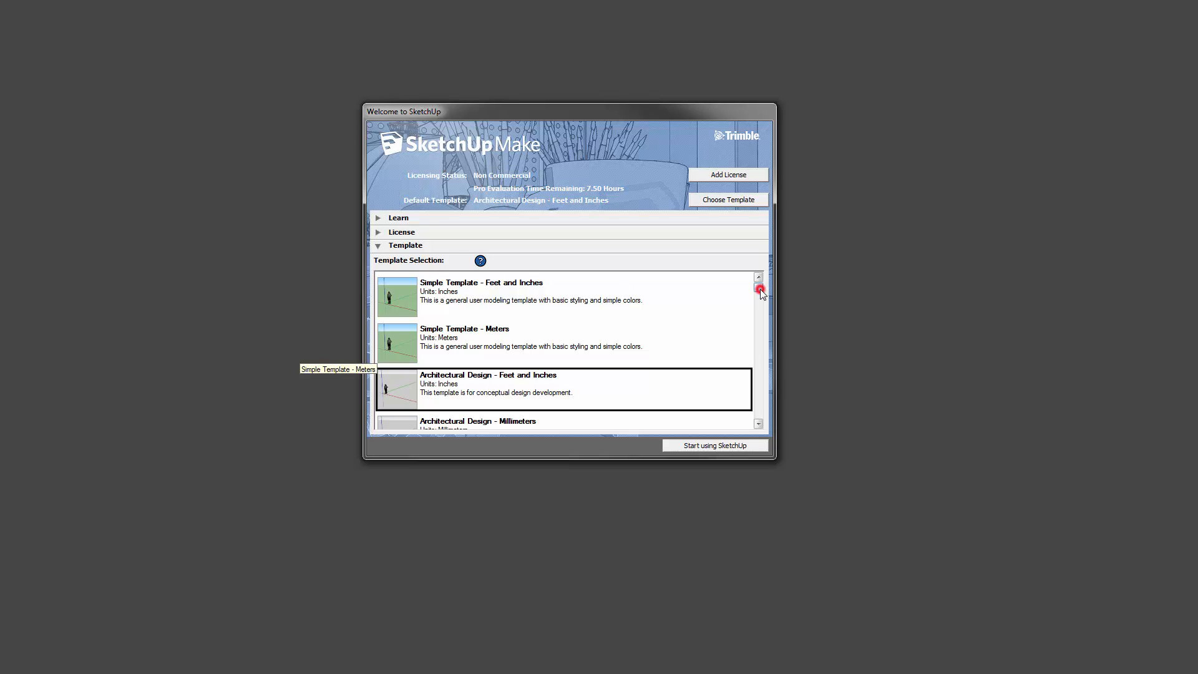
click(759, 425)
click(758, 425)
click(759, 425)
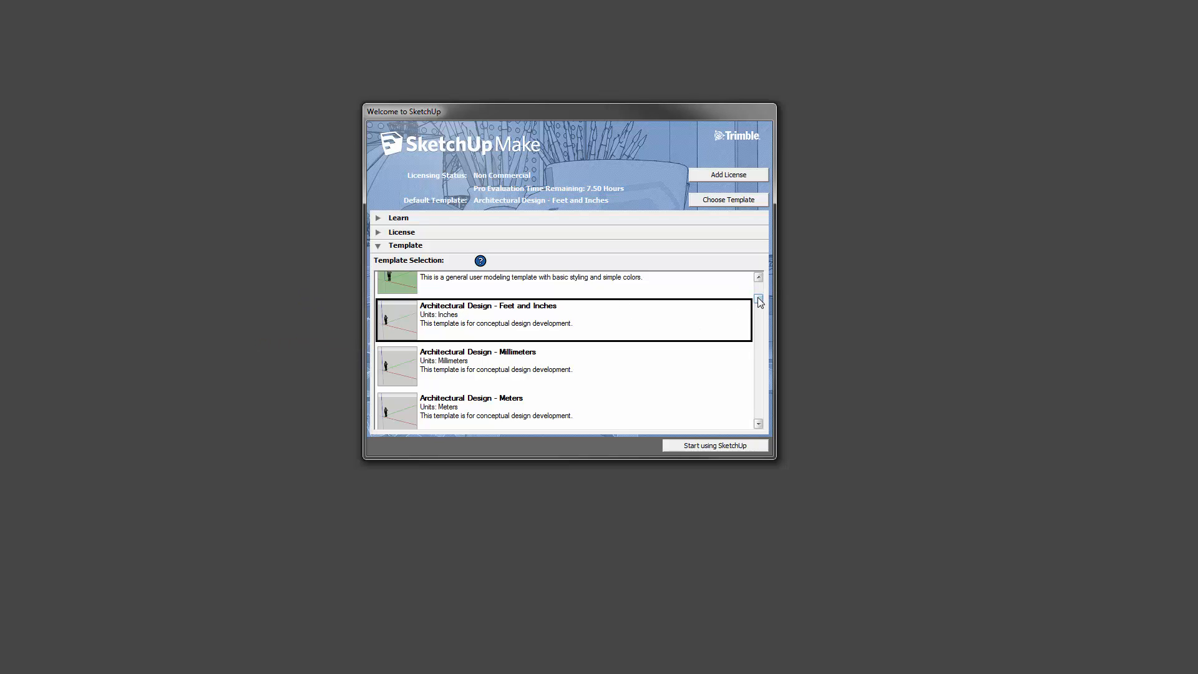
drag(758, 298, 781, 398)
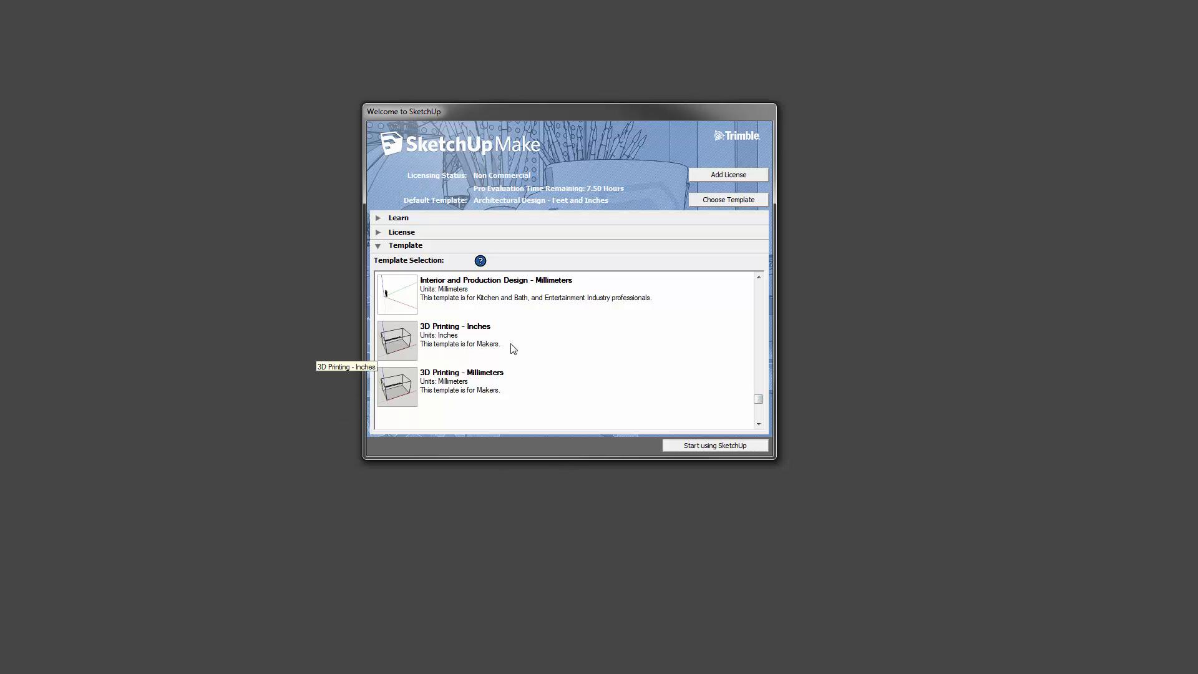
drag(758, 402, 766, 341)
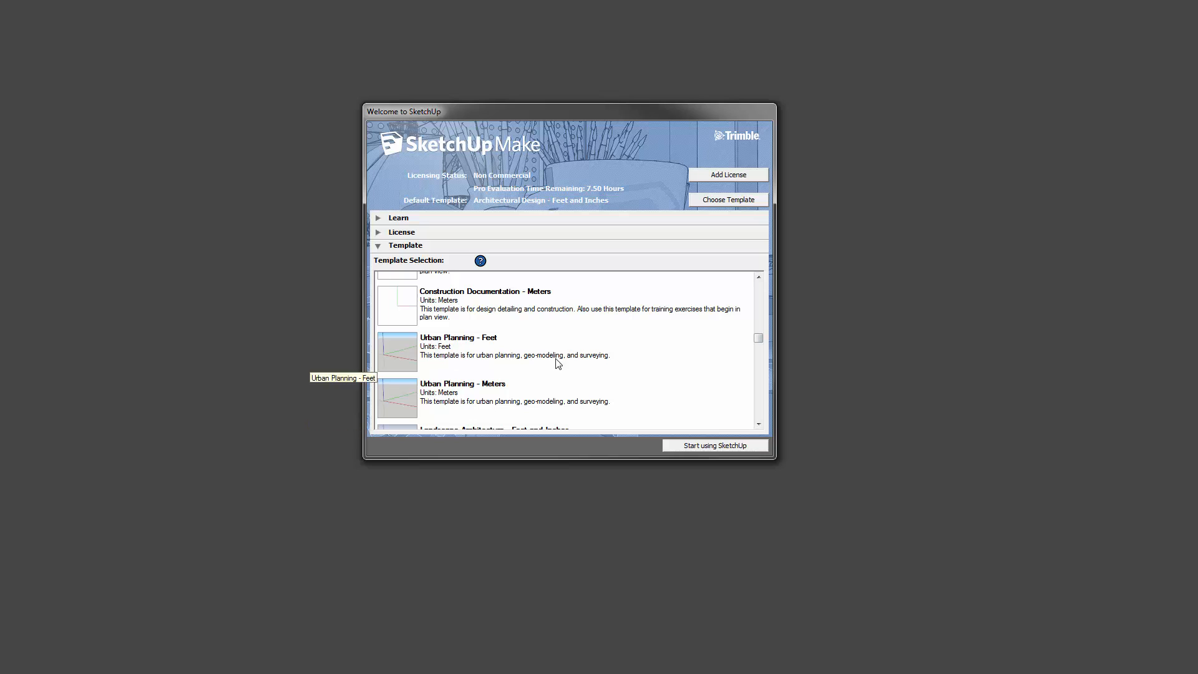
drag(761, 340, 763, 290)
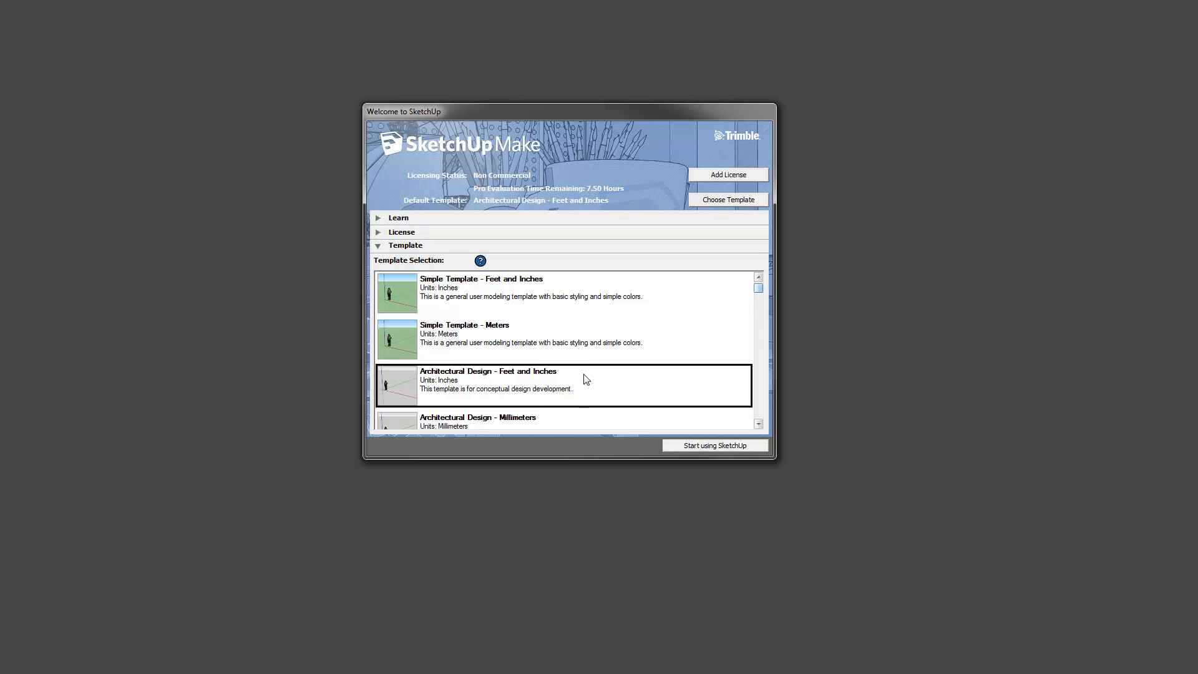
click(490, 377)
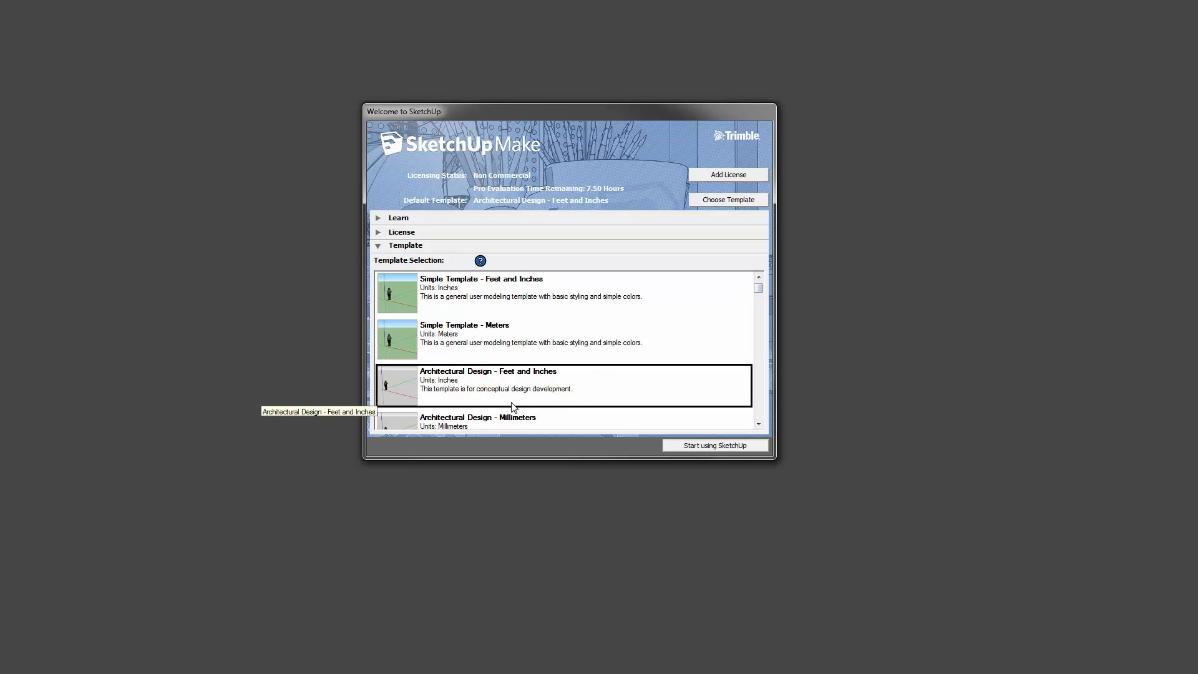
- Start a new model from the chosen template, then orbit, zoom and pan around the standing figure
click(718, 445)
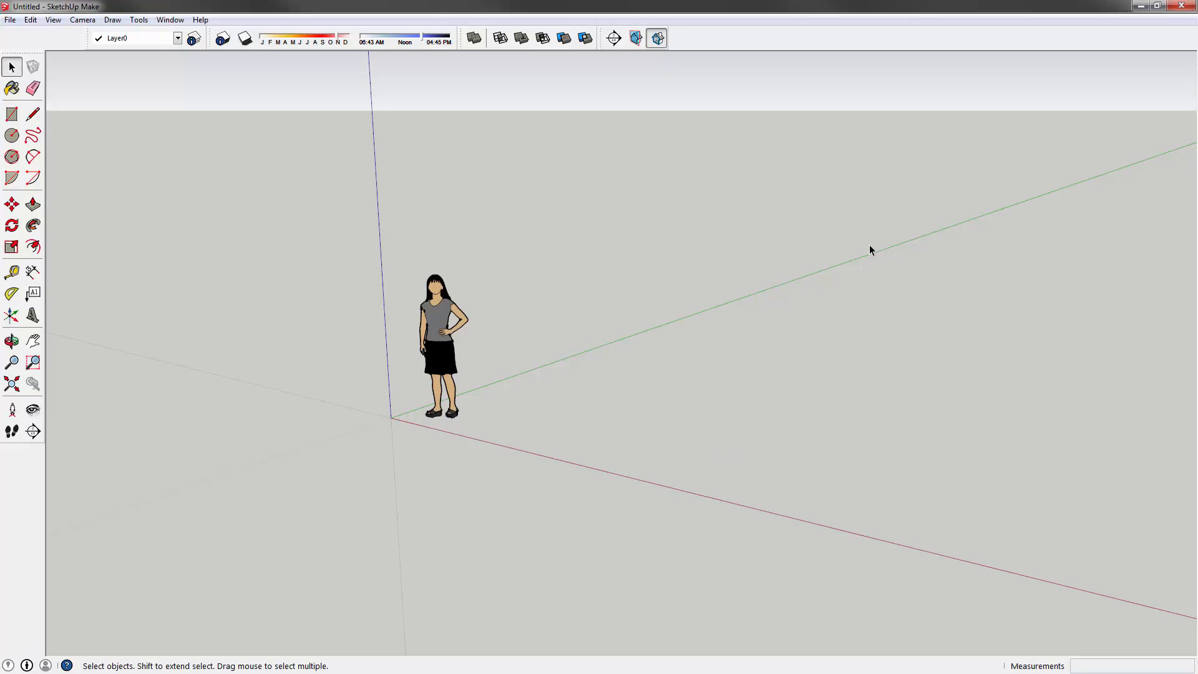
middle_drag(374, 348, 569, 390)
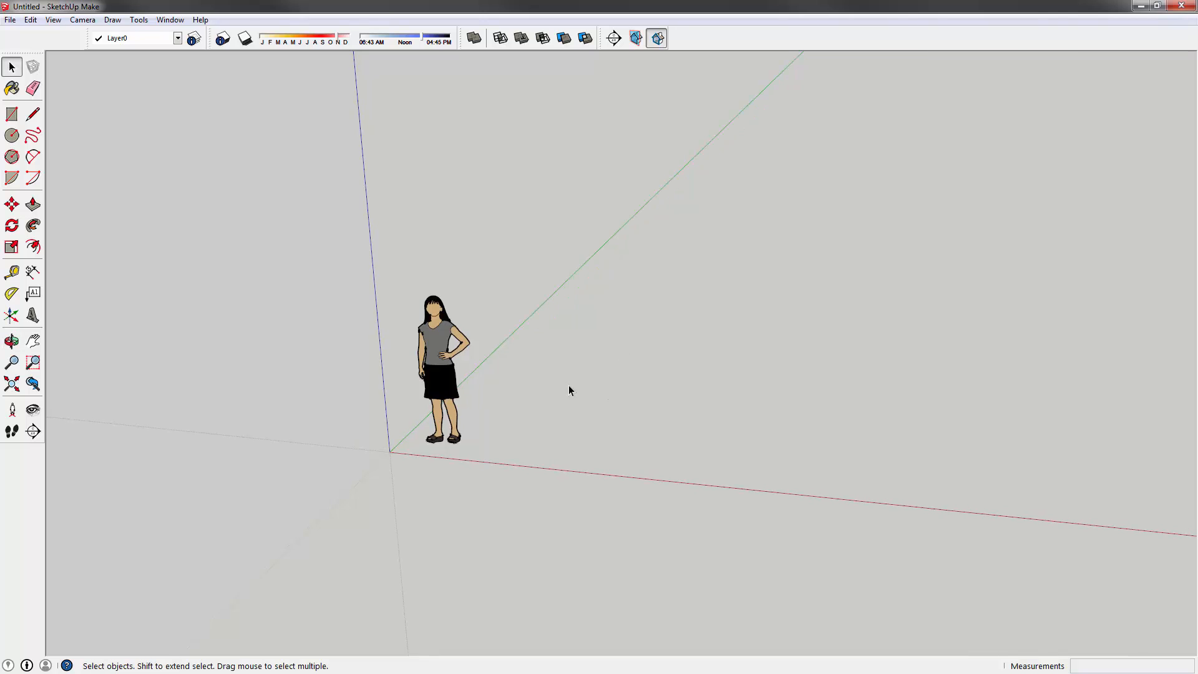
mouse_move(453, 381)
middle_down()
mouse_move(470, 399)
mouse_move(486, 283)
mouse_move(452, 379)
middle_up()
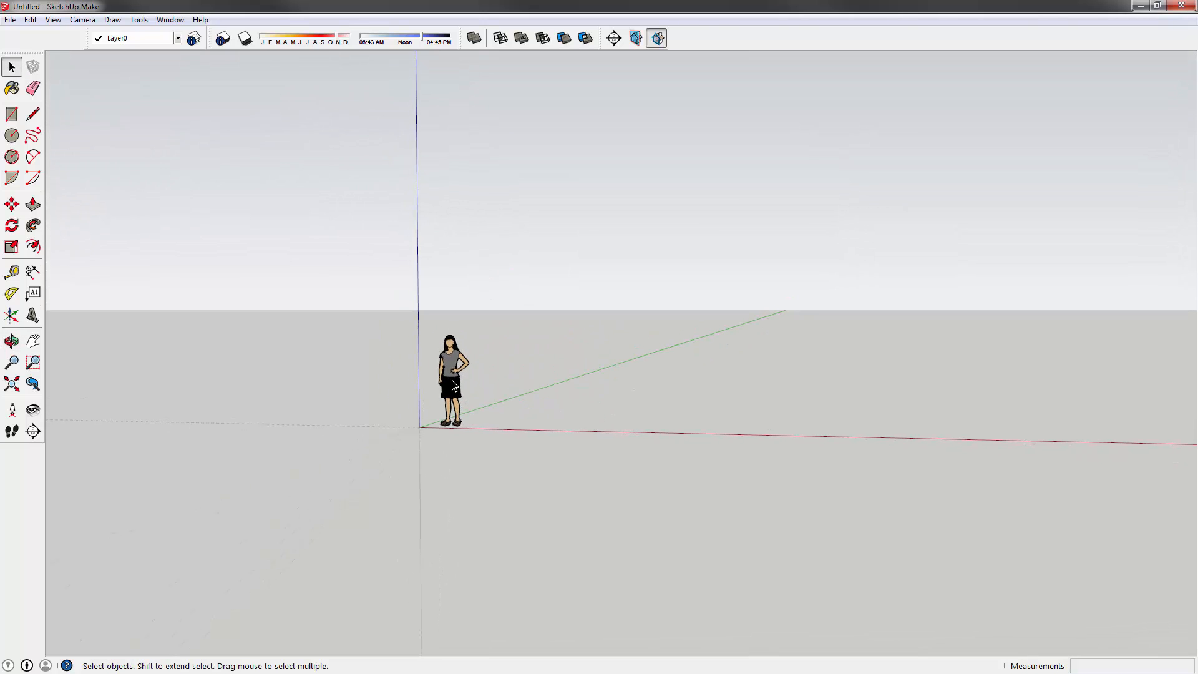
click(477, 360)
middle_drag(541, 329, 477, 395)
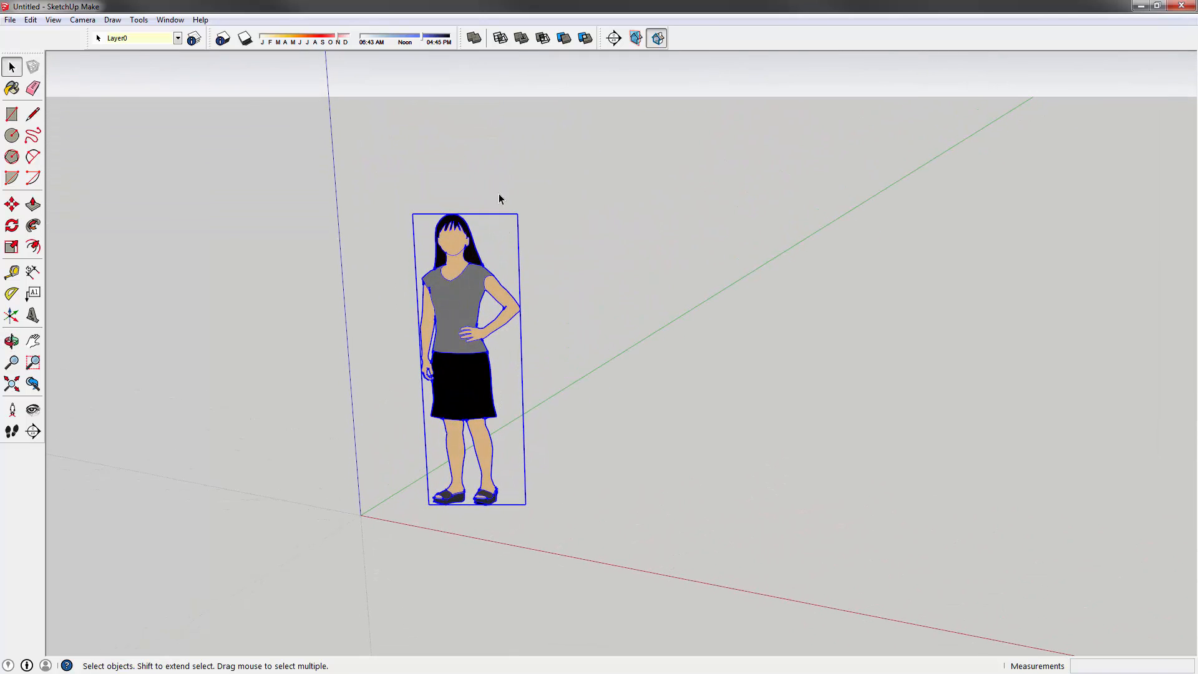
scroll(478, 449, down, 3)
middle_drag(477, 449, 435, 446)
scroll(494, 373, up, 3)
scroll(525, 388, up, 1)
shift+middle_drag(526, 390, 418, 366)
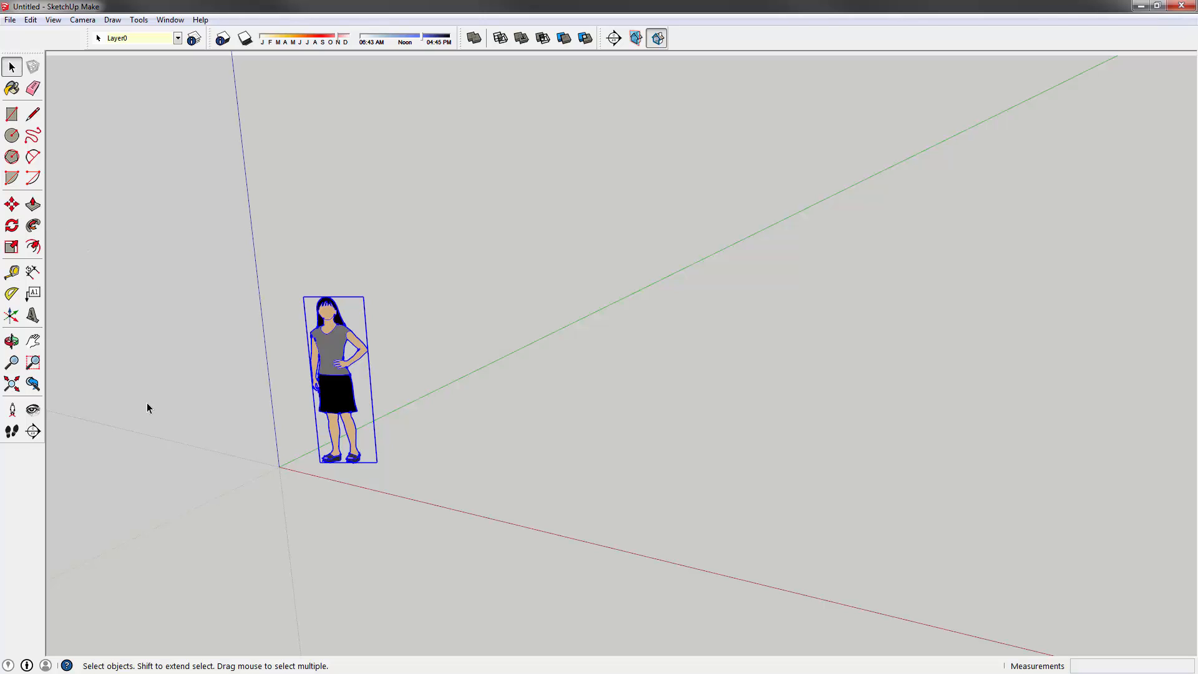
- Measure the standing figure from head to feet with the Tape Measure, about 5' 6 1/2"
key(t)
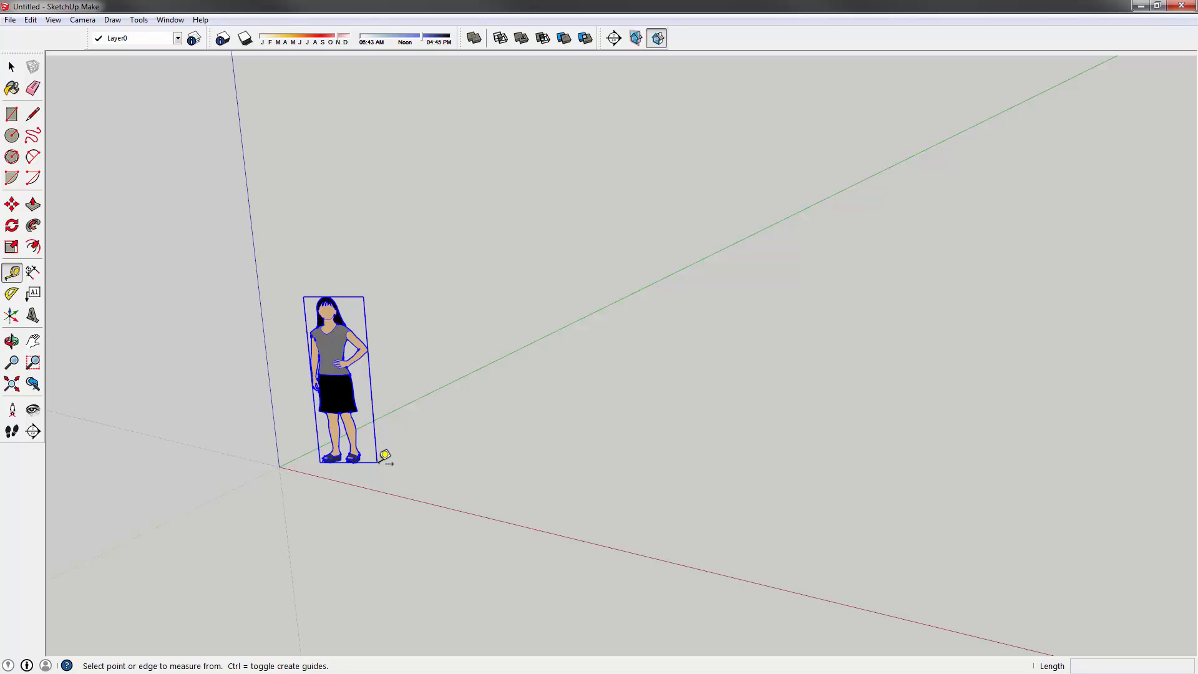
click(327, 294)
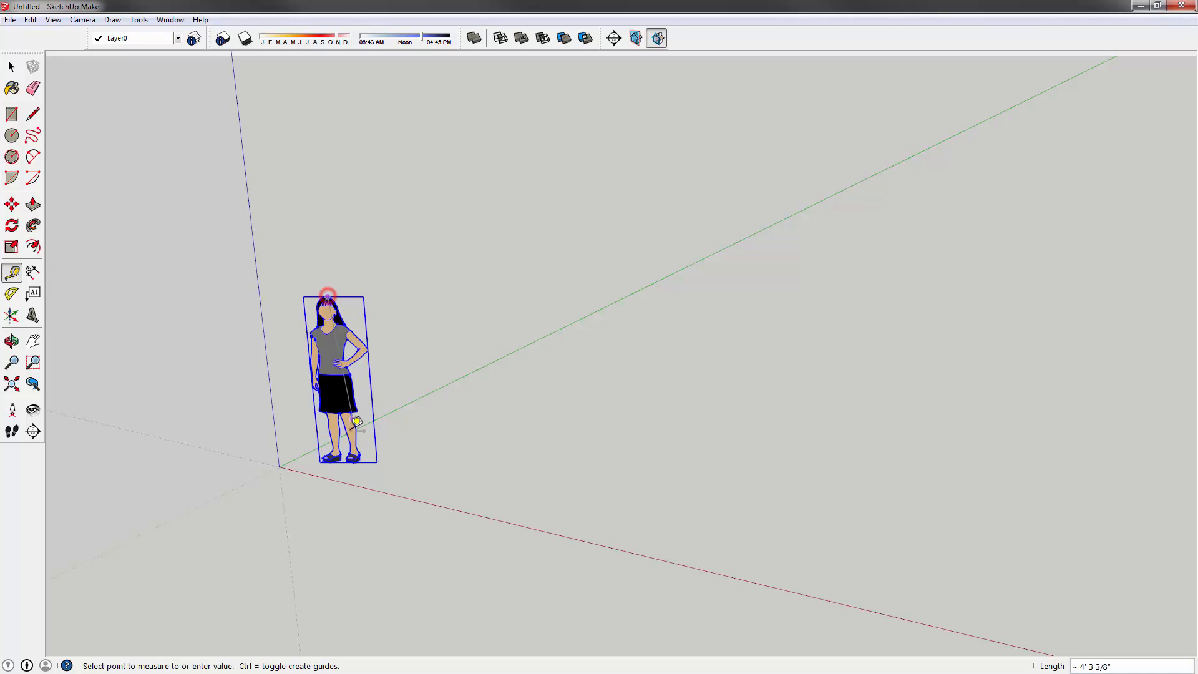
click(356, 457)
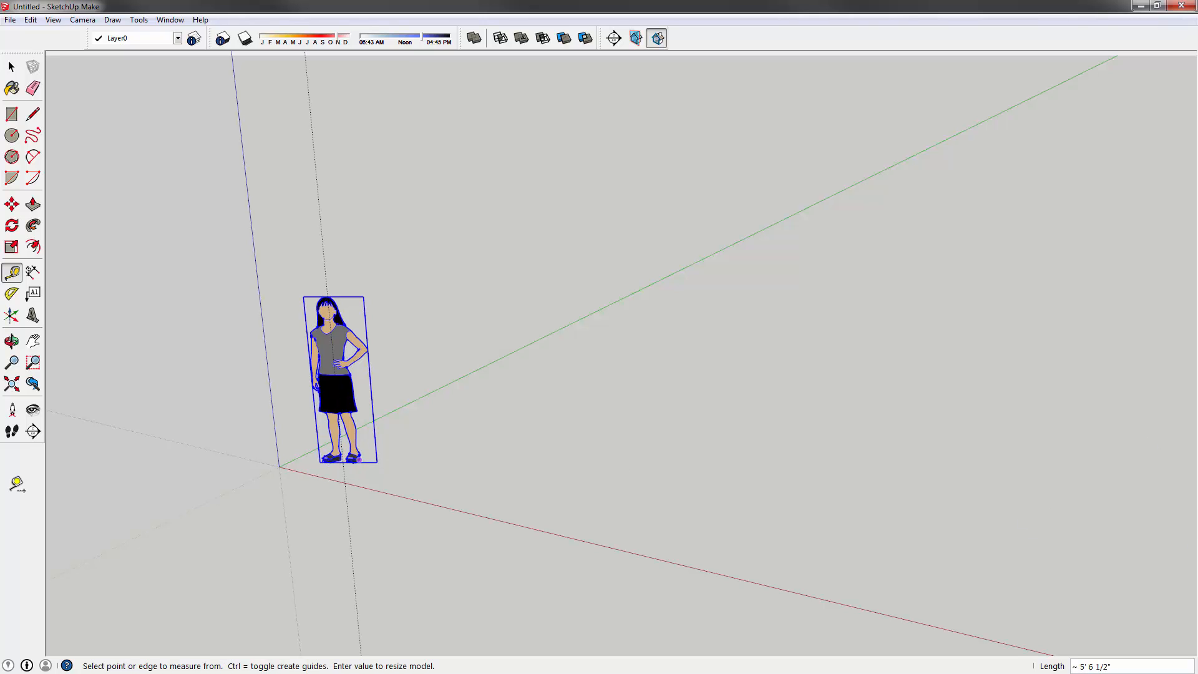
- Orbit to show sky above the ground, then box-select the figure and its guide lines
middle_drag(433, 310, 400, 281)
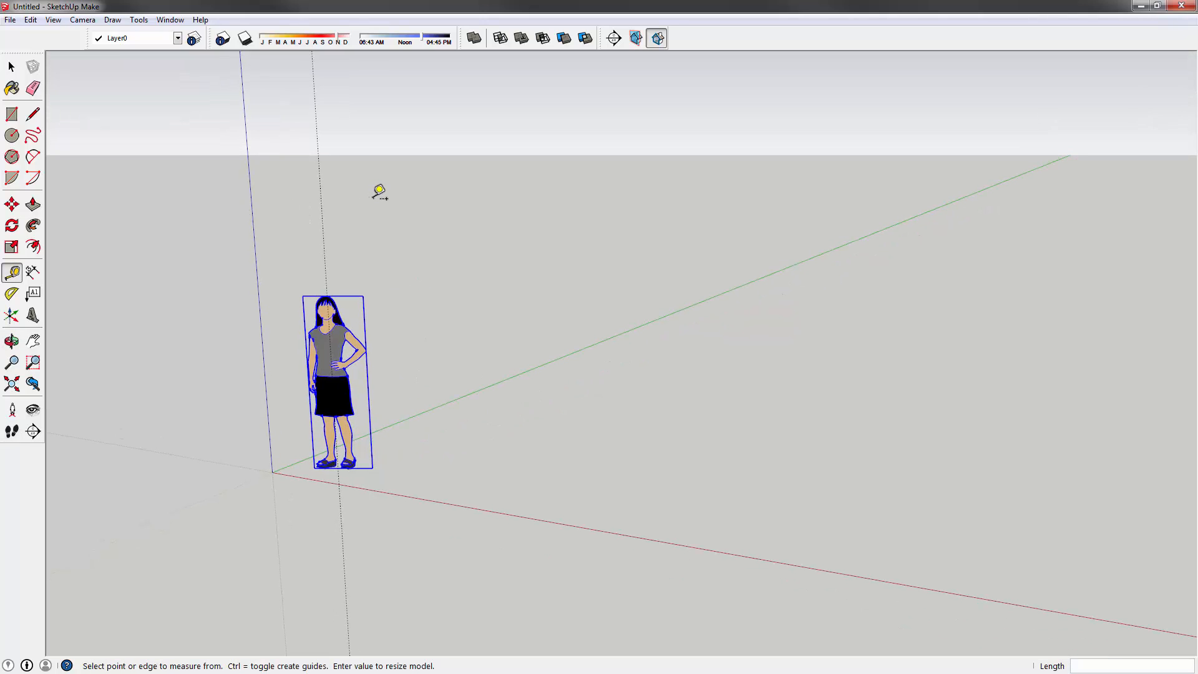
click(10, 66)
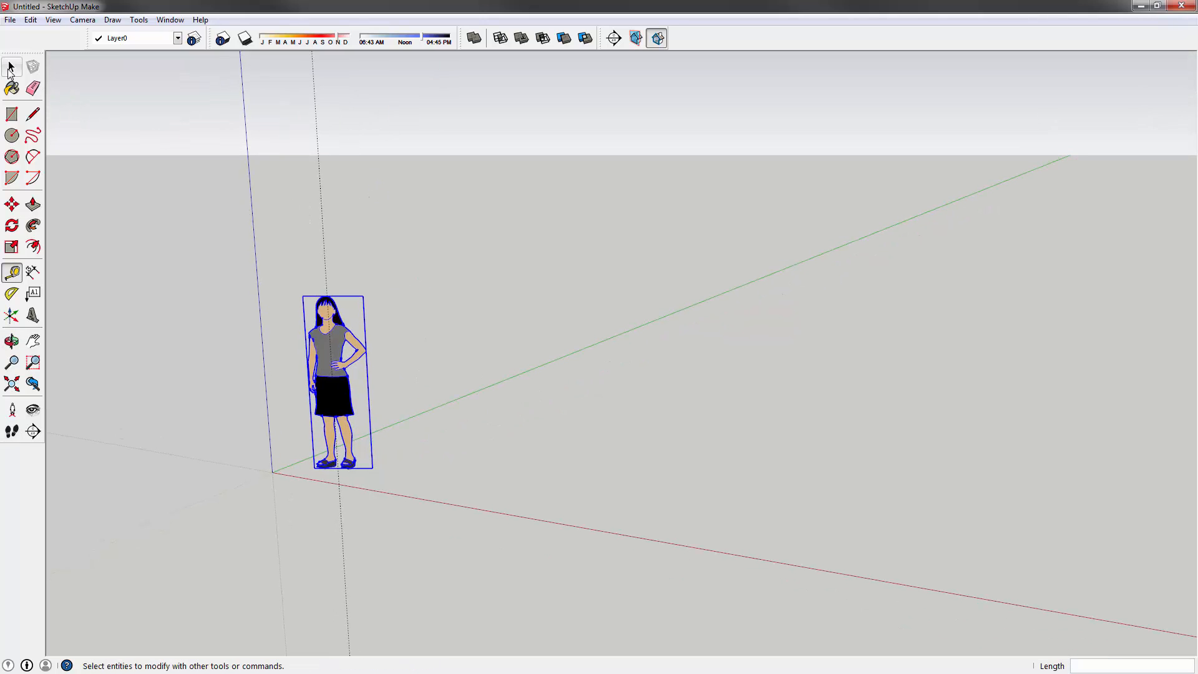
click(559, 284)
drag(495, 499, 222, 283)
- Delete the figure and guides, and close the Layers, Shadows, Solid Tools, Section and Large Tool Set palettes
key(Delete)
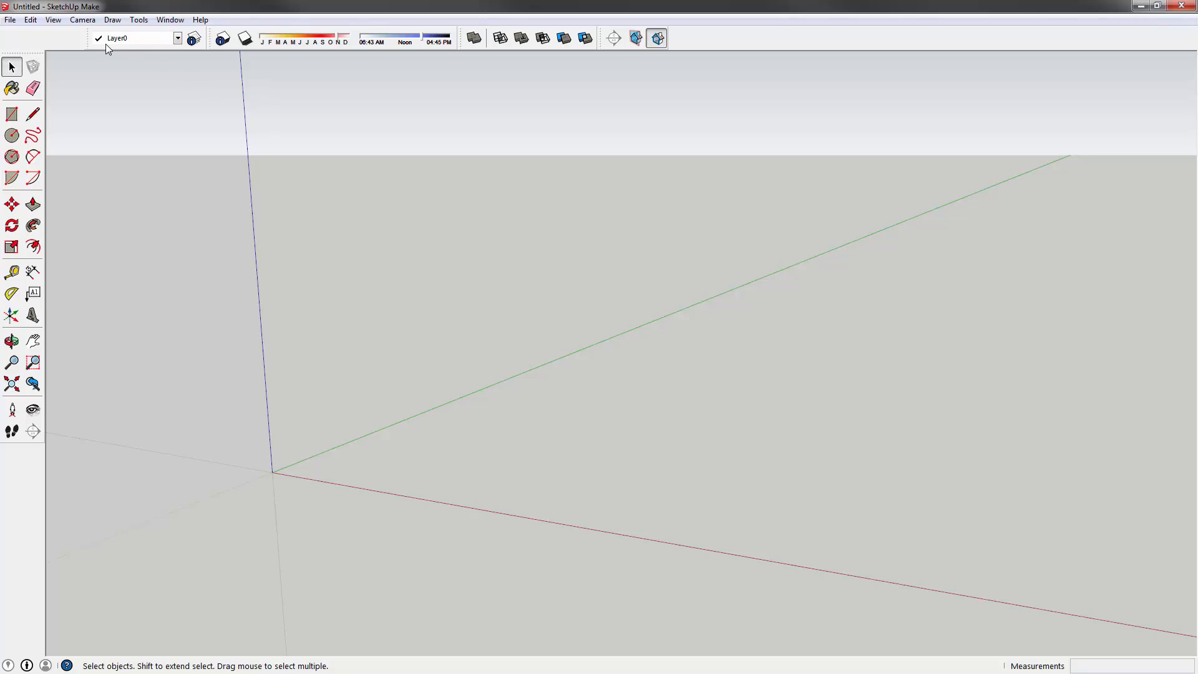
drag(87, 37, 216, 173)
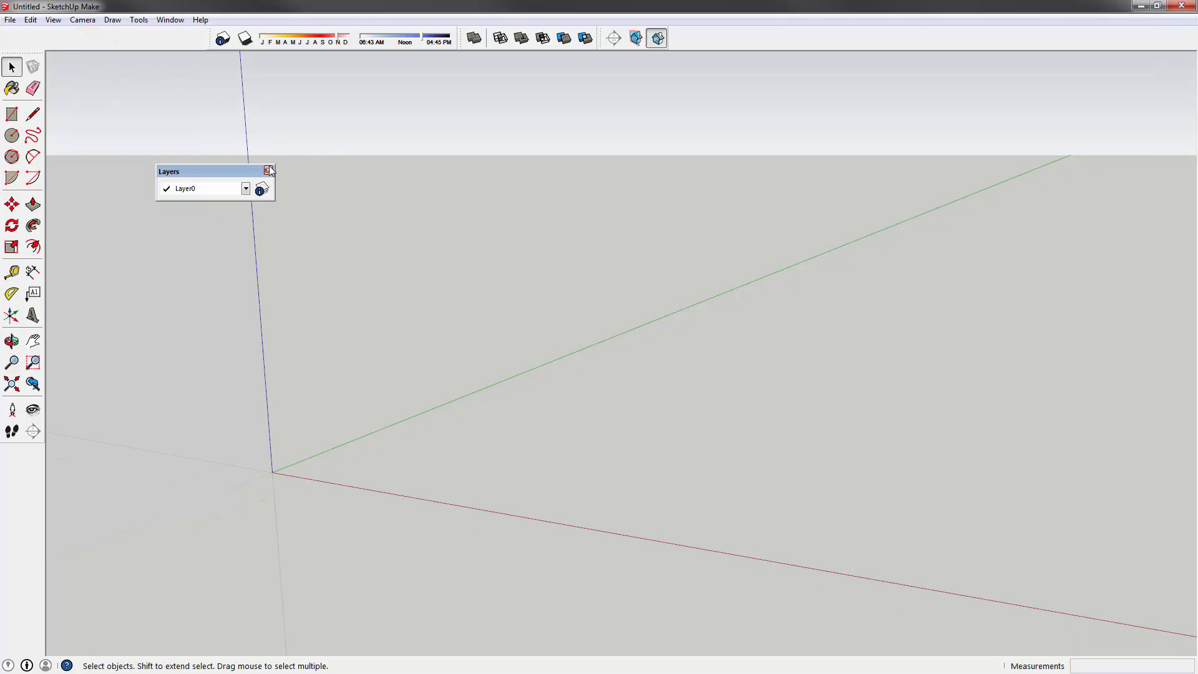
drag(213, 38, 230, 113)
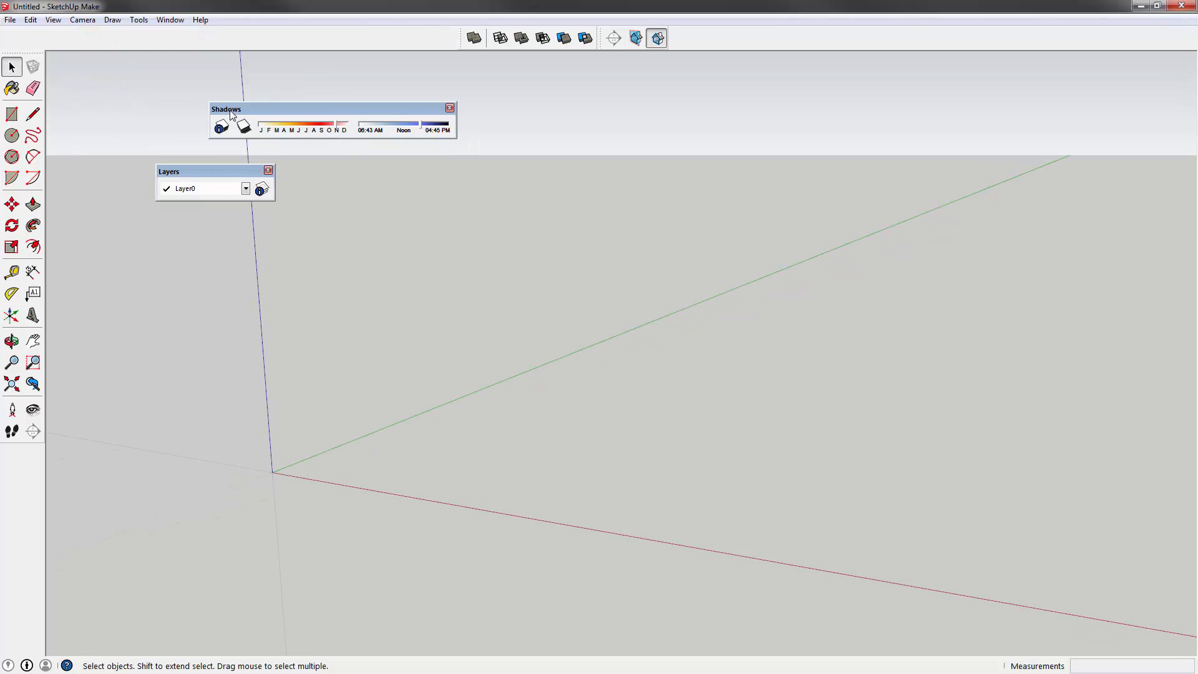
click(449, 107)
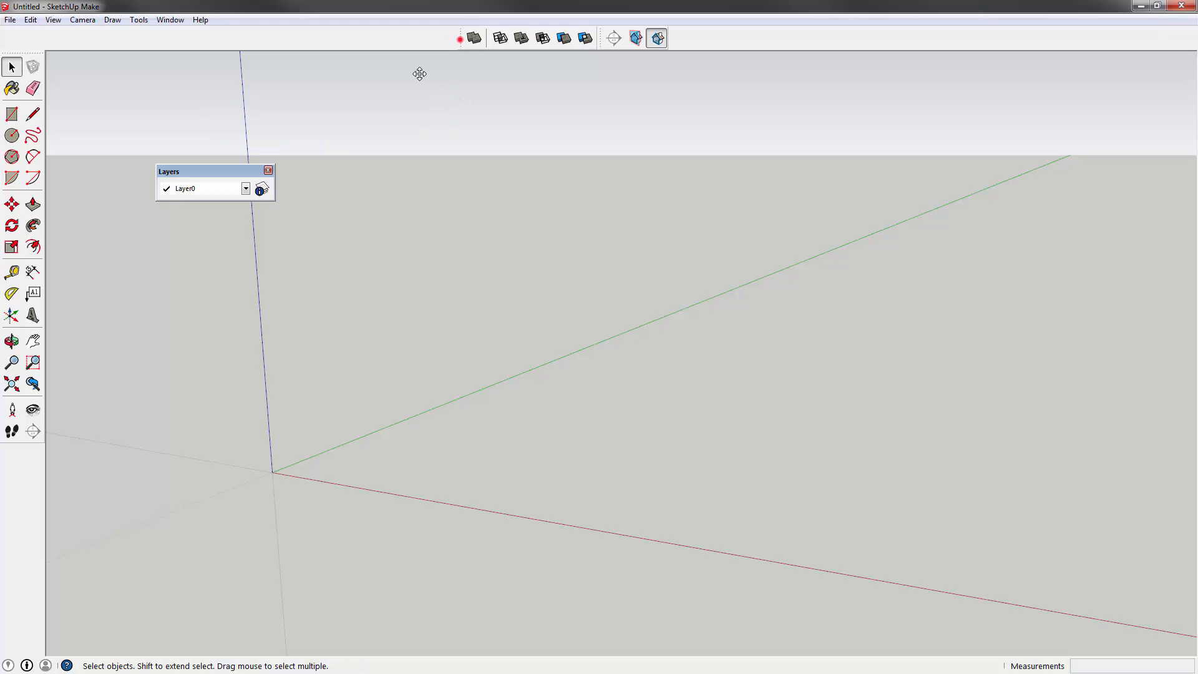
drag(459, 39, 342, 134)
click(403, 121)
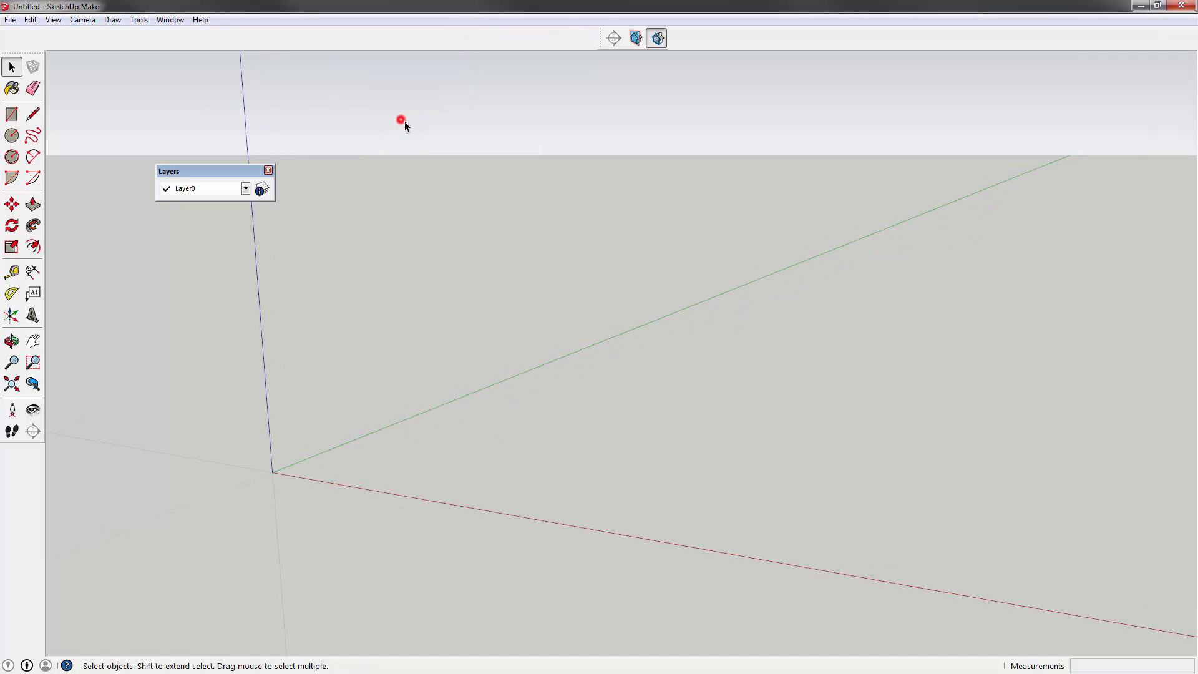
click(268, 170)
drag(600, 36, 236, 114)
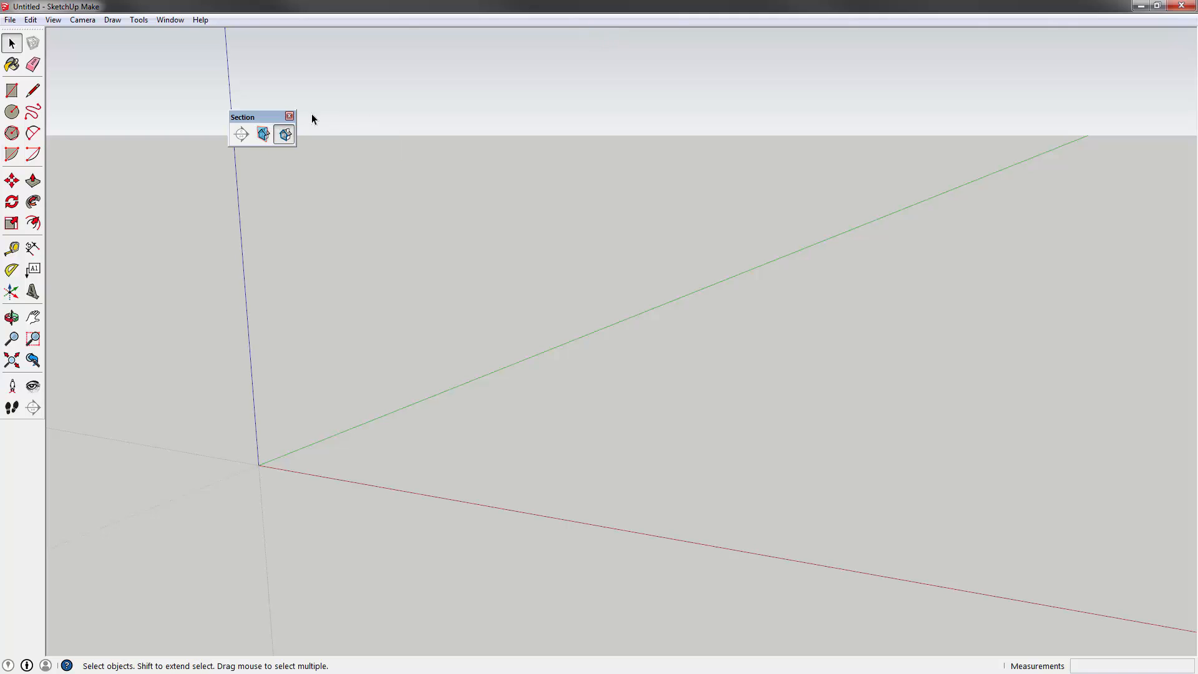
click(292, 114)
drag(12, 30, 167, 148)
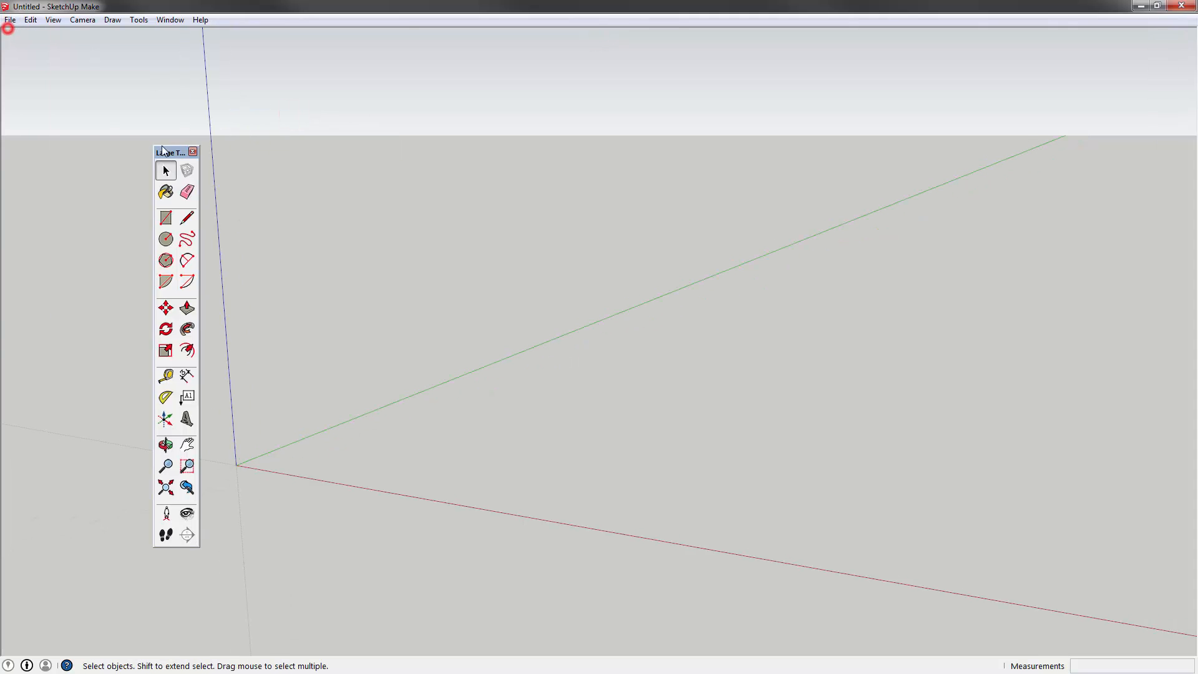
click(193, 148)
- Dock the Getting Started toolbar at the top-left via View > Toolbars
click(53, 20)
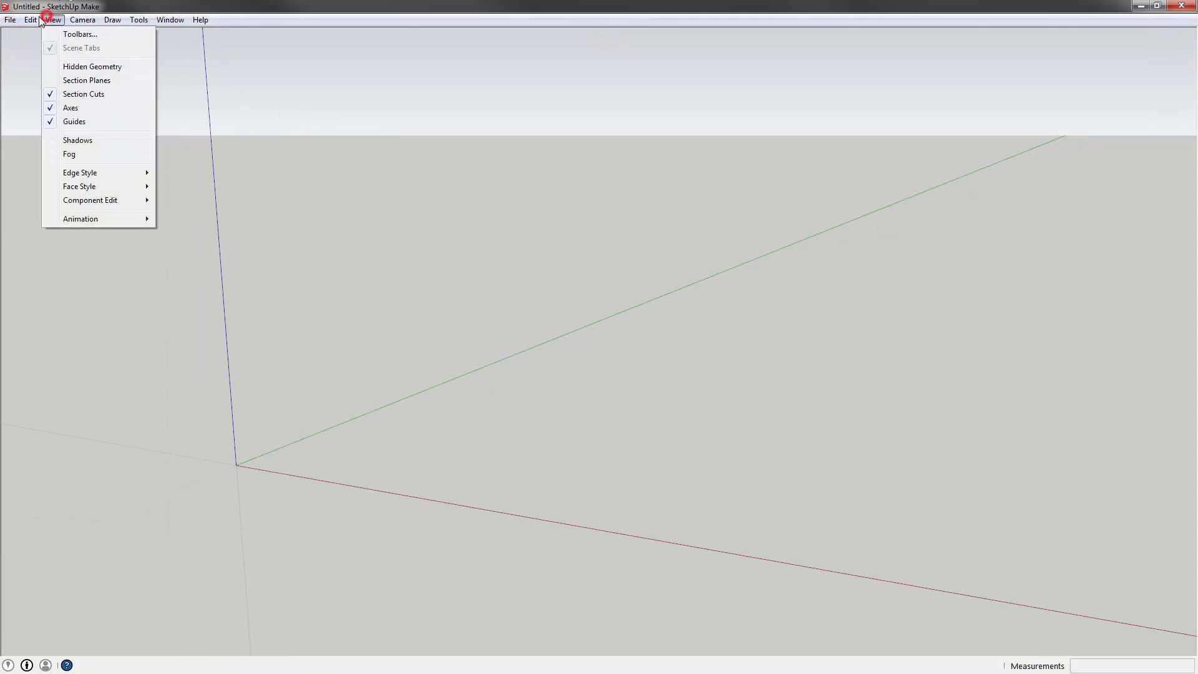
click(100, 36)
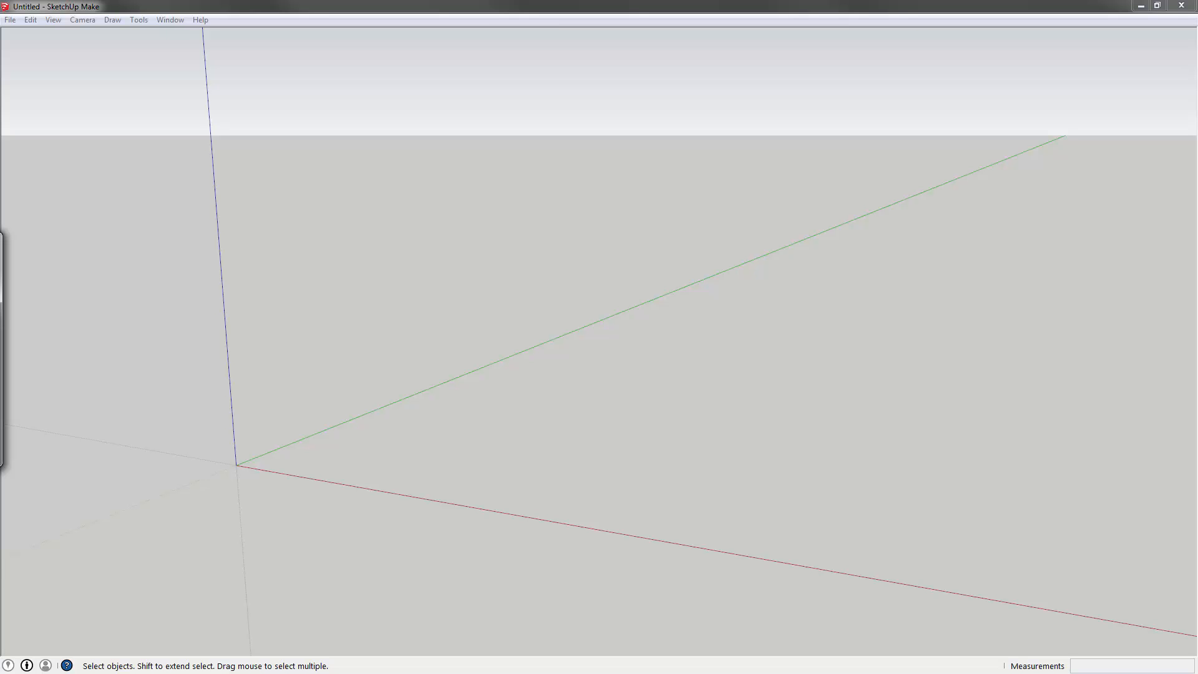
drag(296, 333, 398, 30)
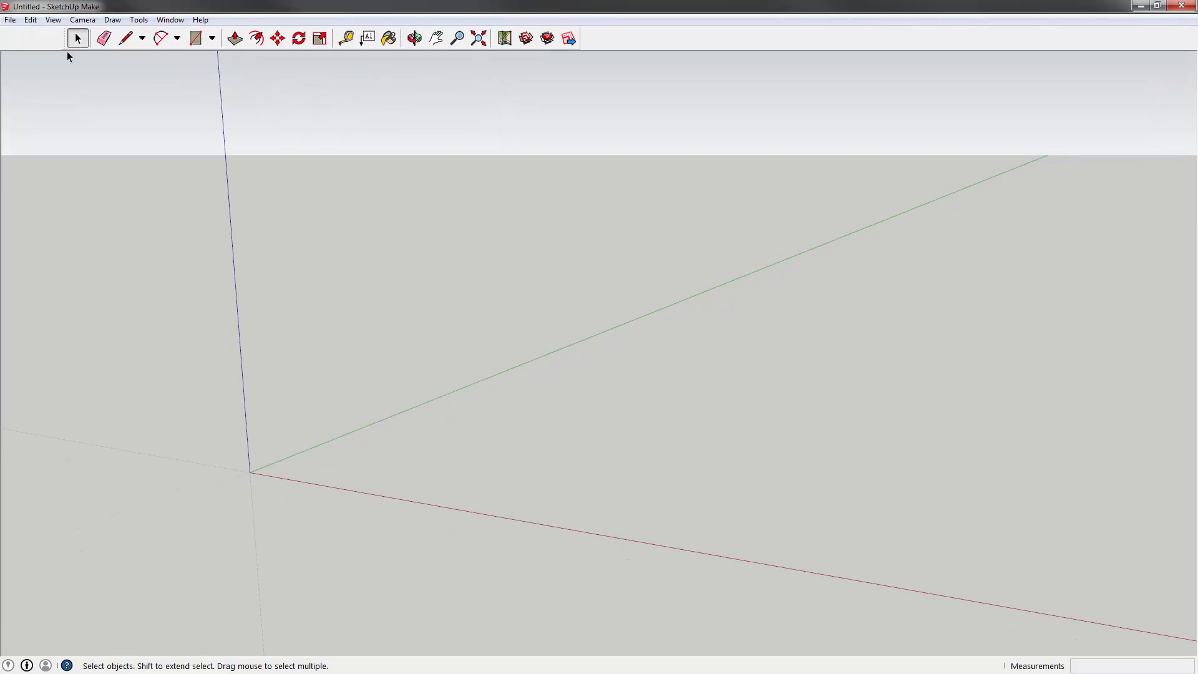
drag(61, 32, 5, 32)
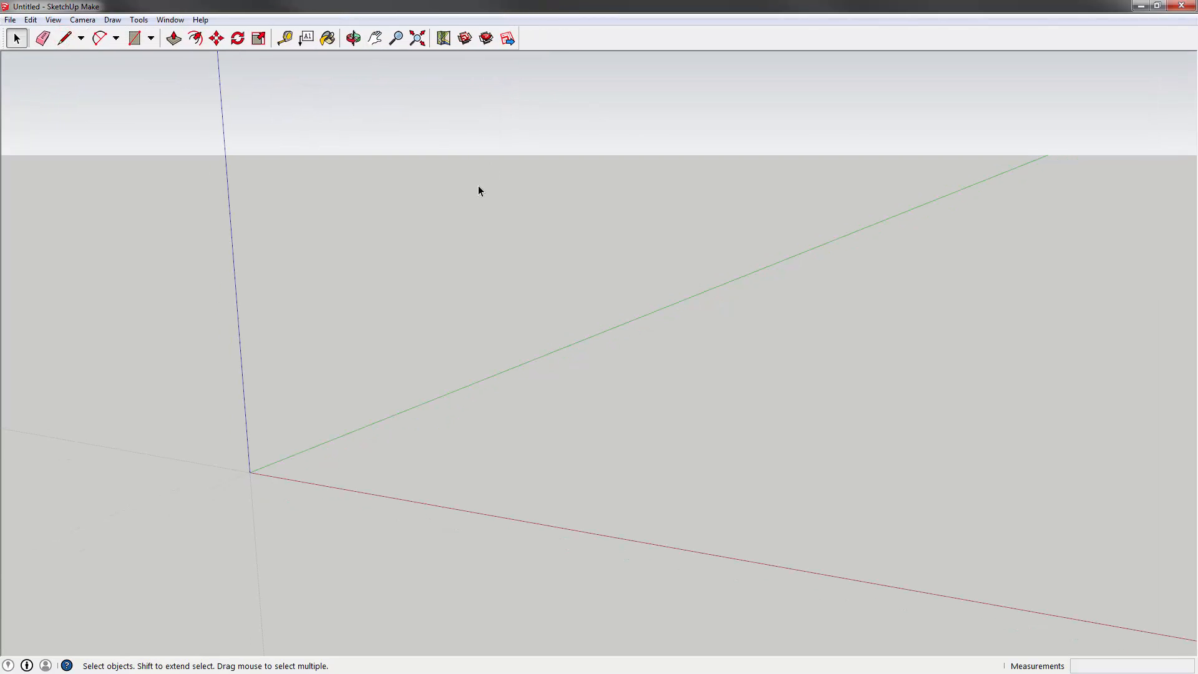
click(630, 210)
click(37, 22)
click(34, 20)
click(55, 21)
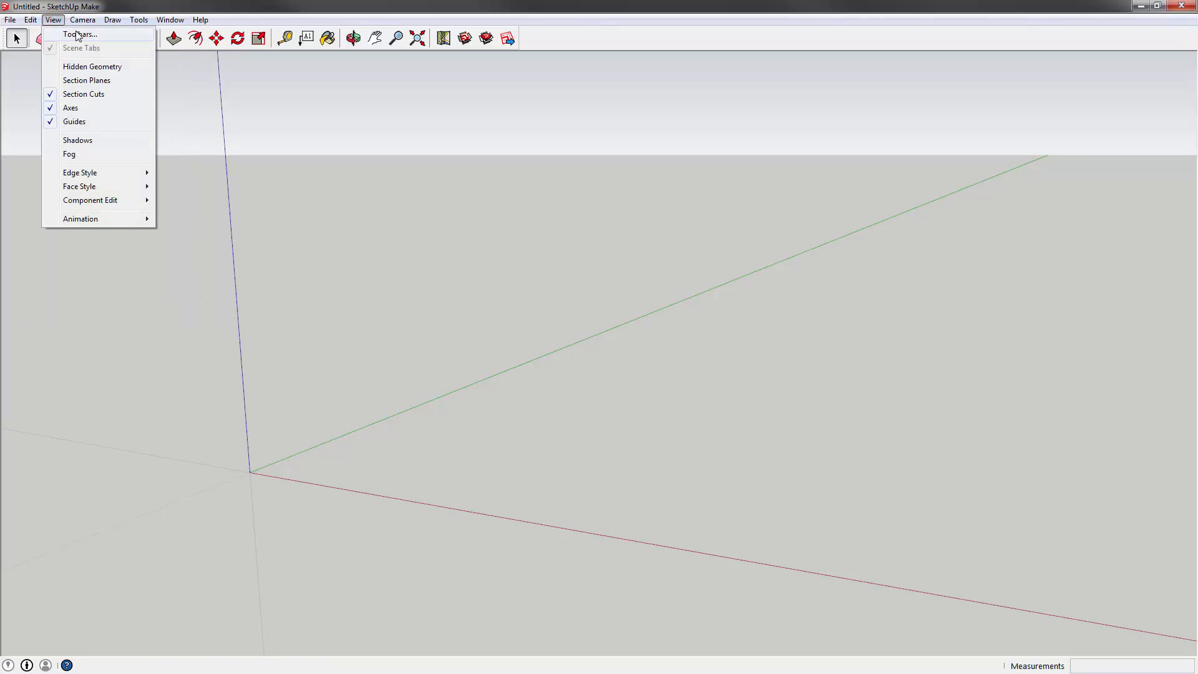
- In View > Toolbars, turn on Large Tool Set and turn off Getting Started
click(55, 24)
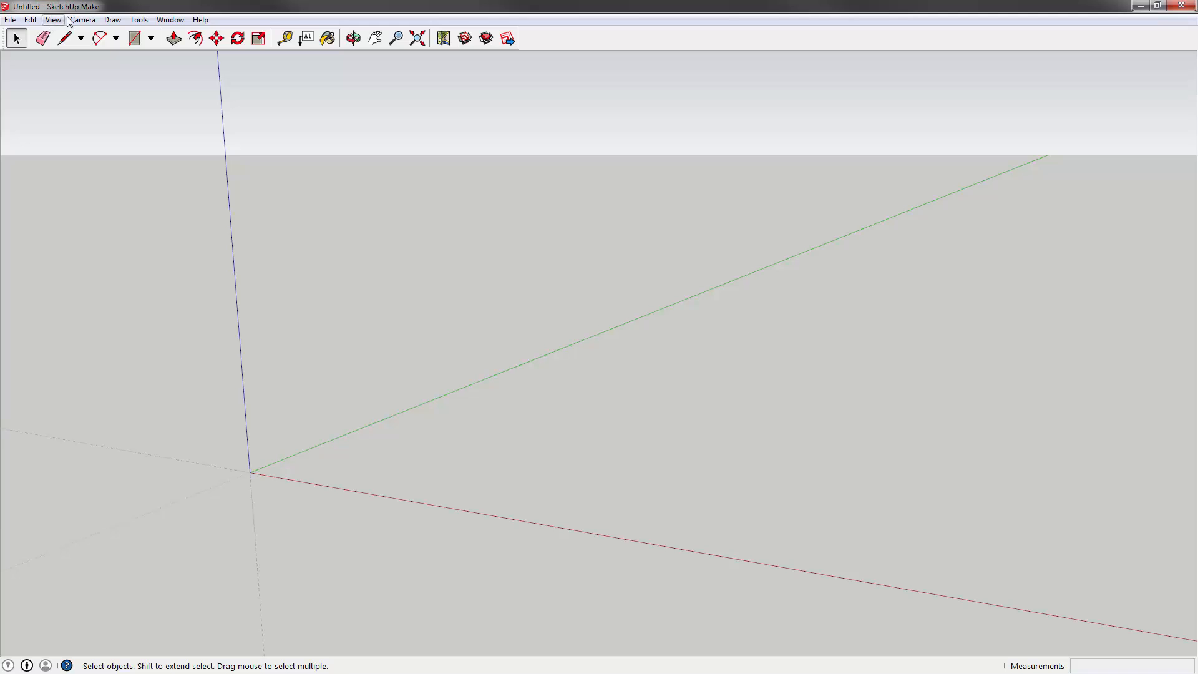
click(55, 22)
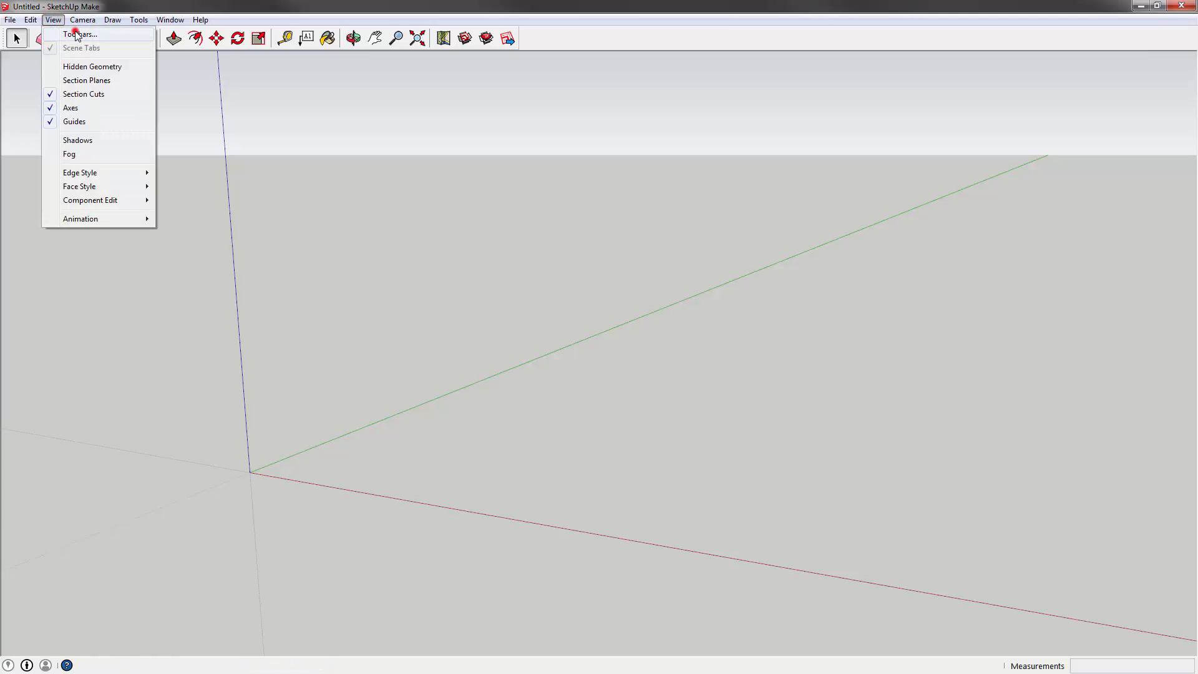
click(75, 34)
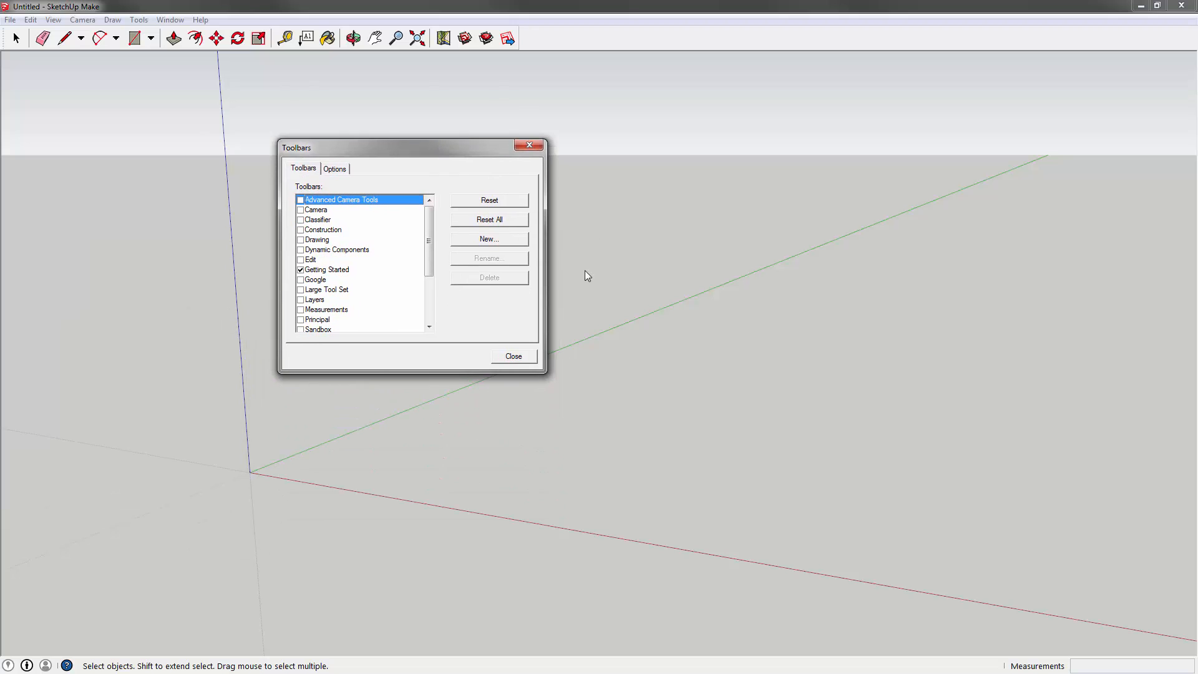
click(335, 169)
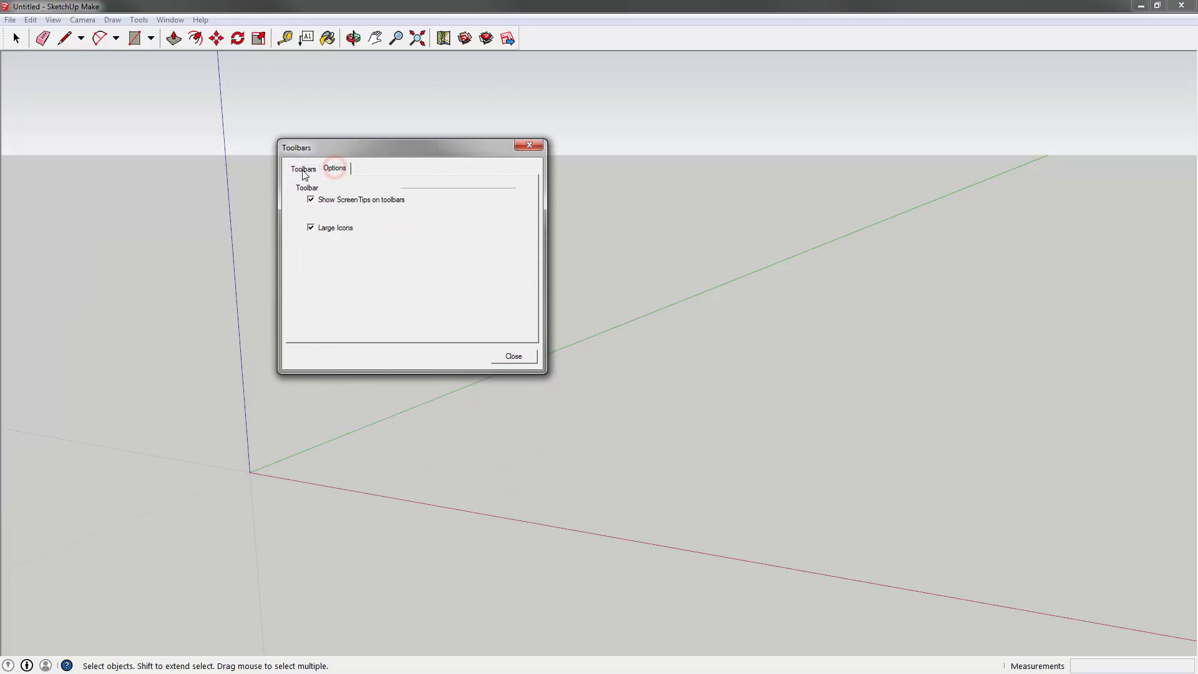
click(303, 169)
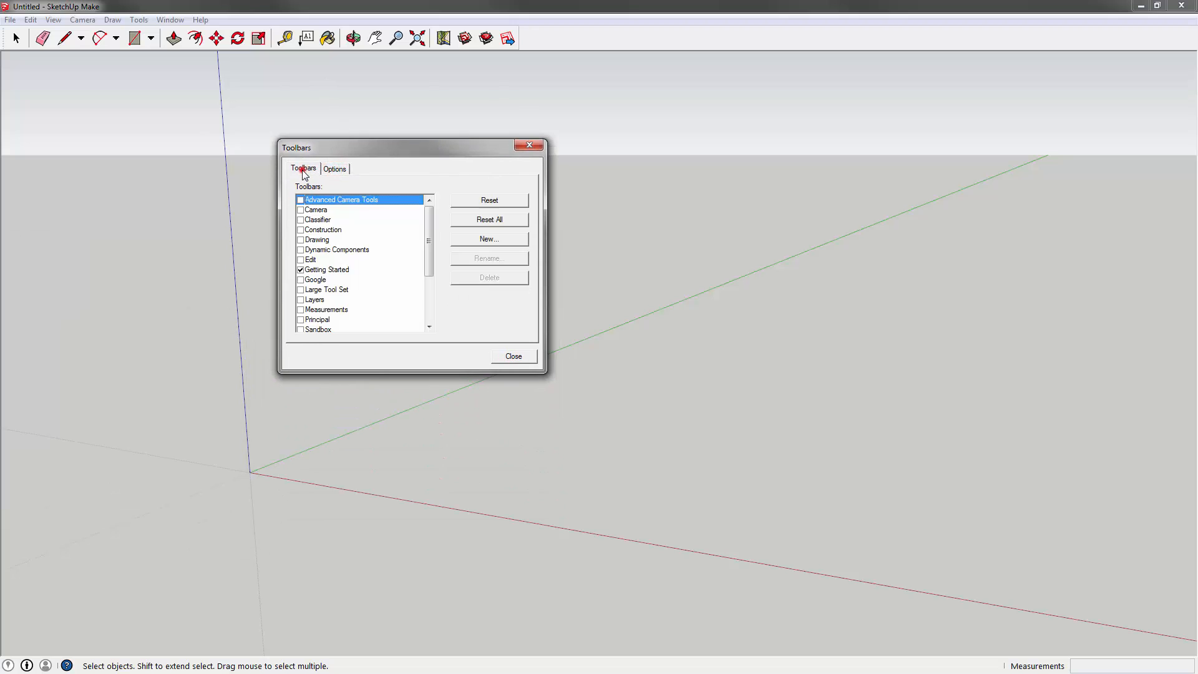
click(312, 292)
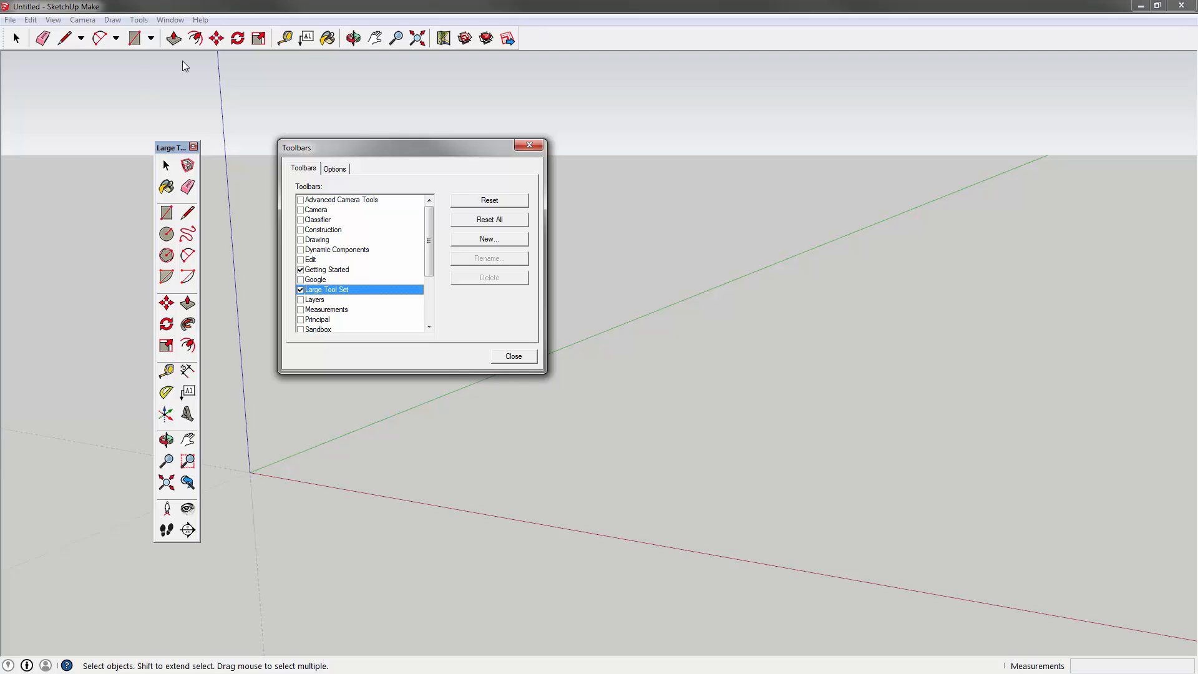
click(300, 270)
- Also enable the Layers, Measurements, Section, Shadows, Views and Styles toolbars
drag(168, 146, 84, 70)
drag(367, 147, 390, 108)
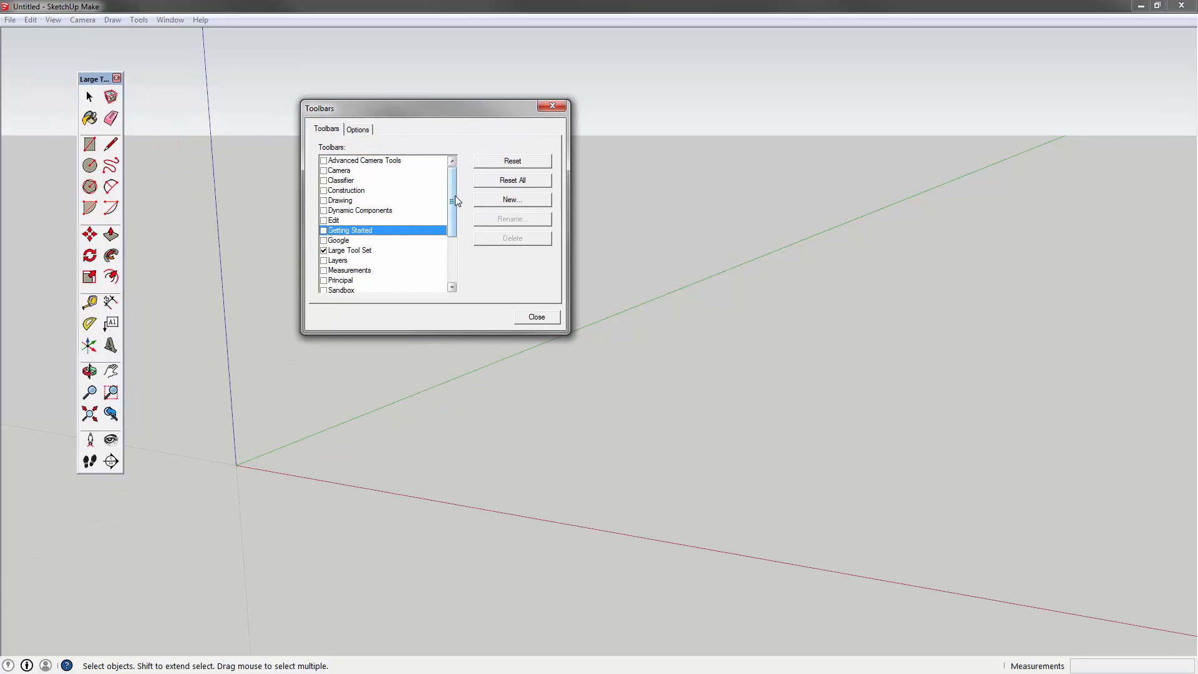
drag(455, 197, 452, 227)
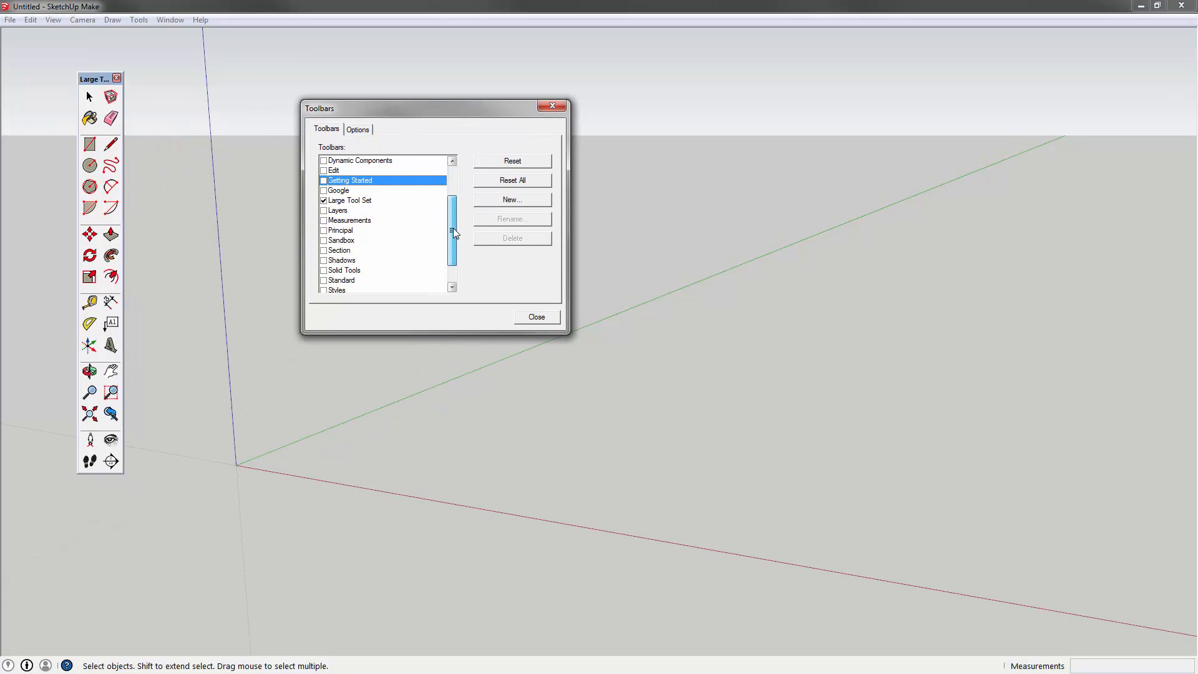
click(323, 210)
click(324, 221)
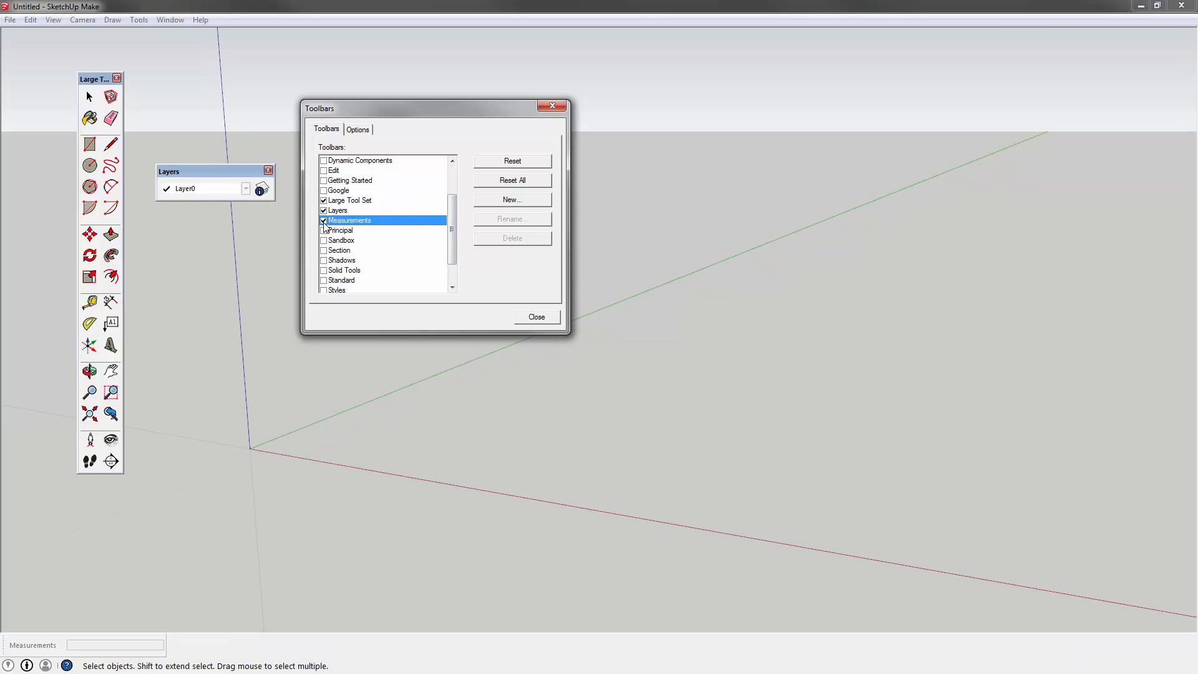
drag(452, 229, 451, 250)
click(324, 220)
click(324, 230)
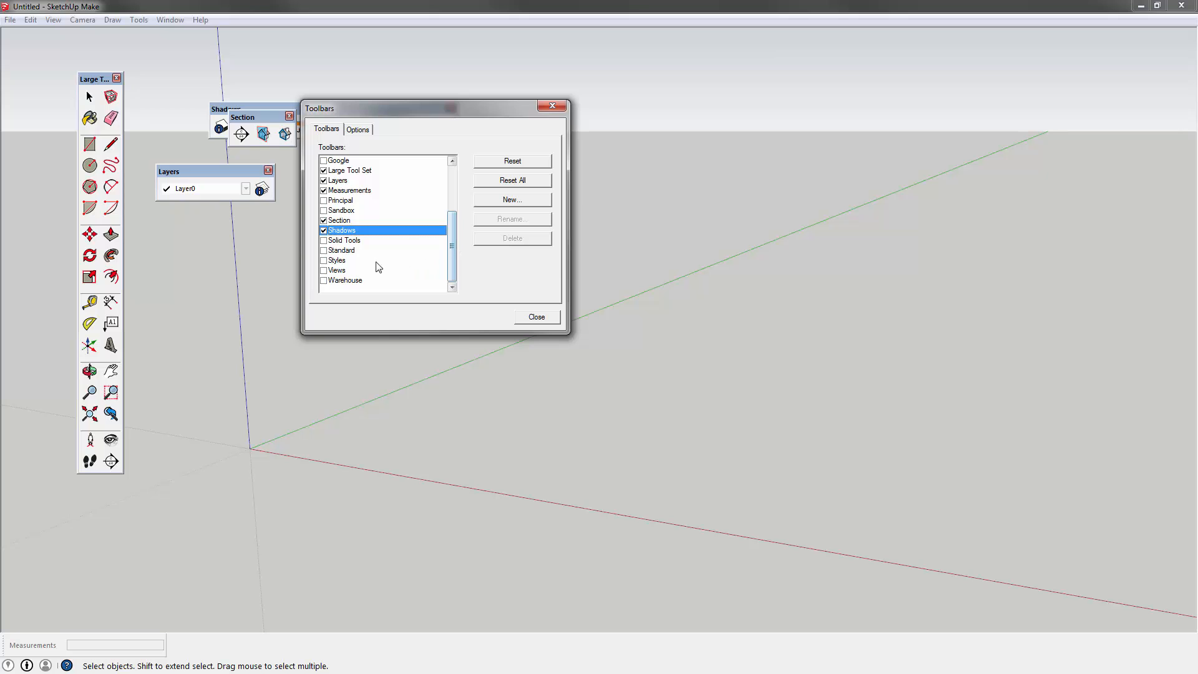
click(324, 271)
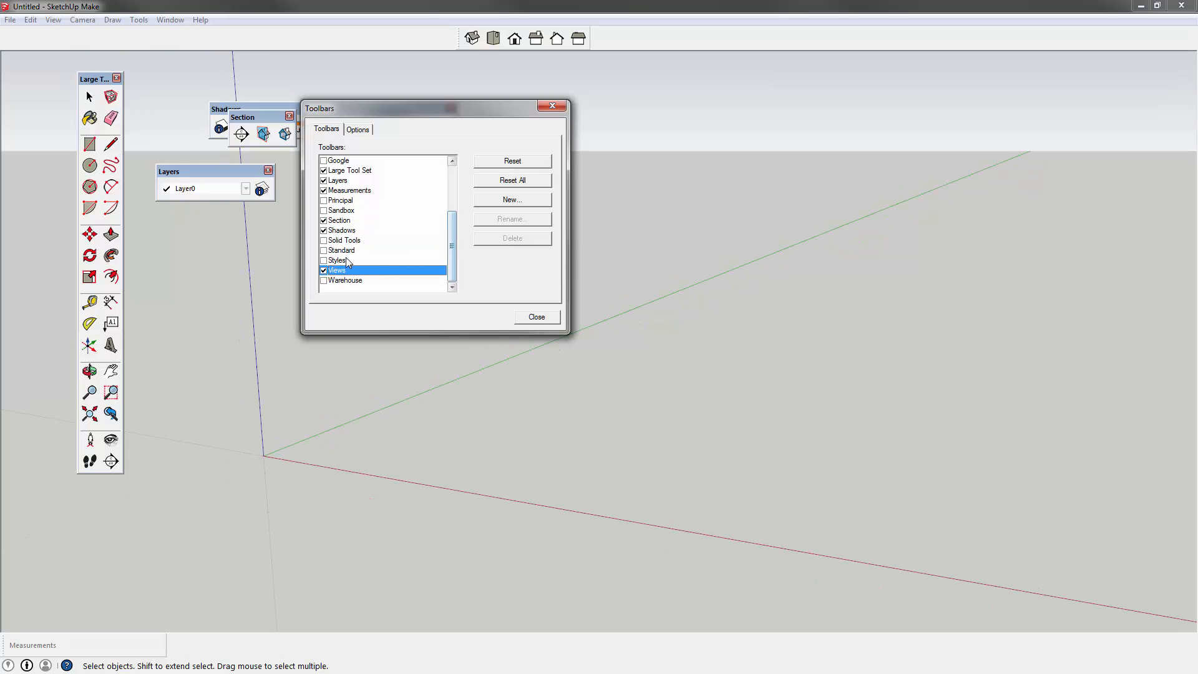
click(324, 260)
- Leave the Principal toolbar unchecked and close the Toolbars settings
scroll(455, 219, up, 3)
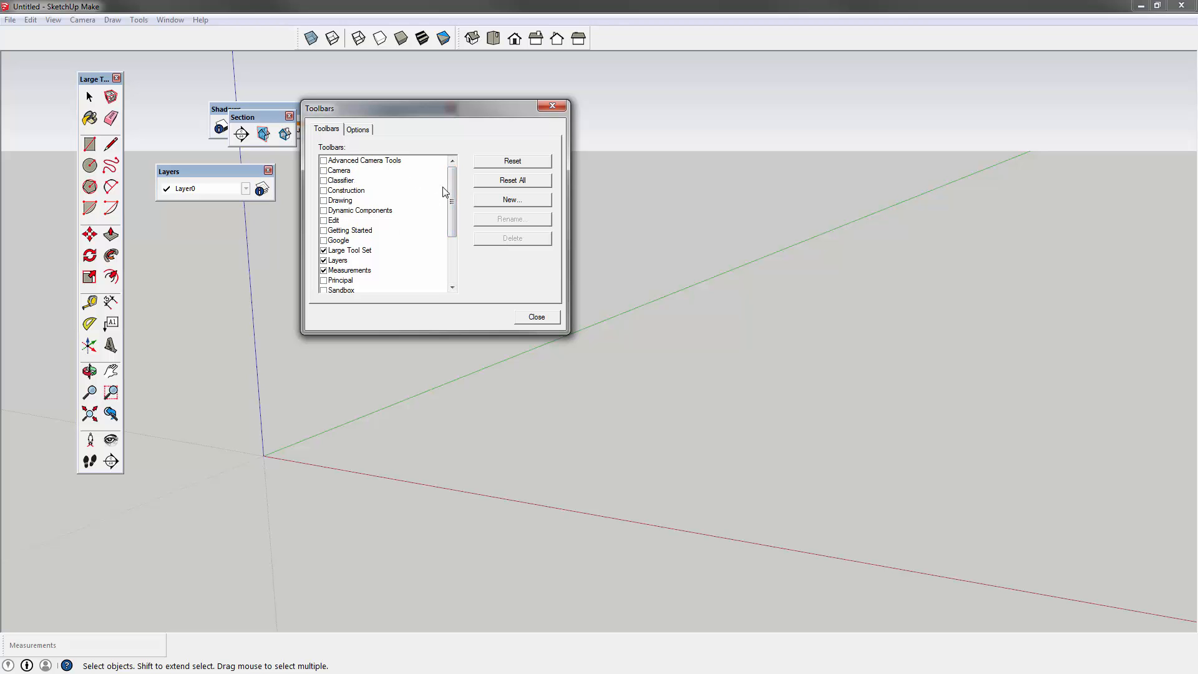
drag(455, 221, 460, 267)
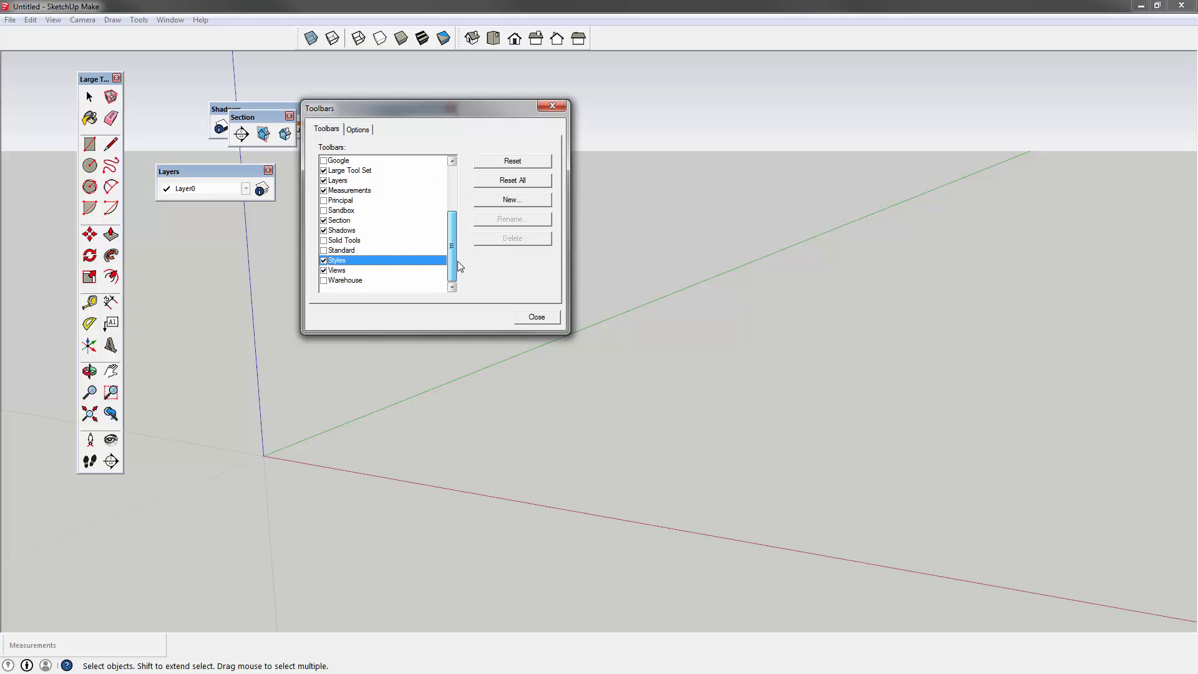
click(323, 200)
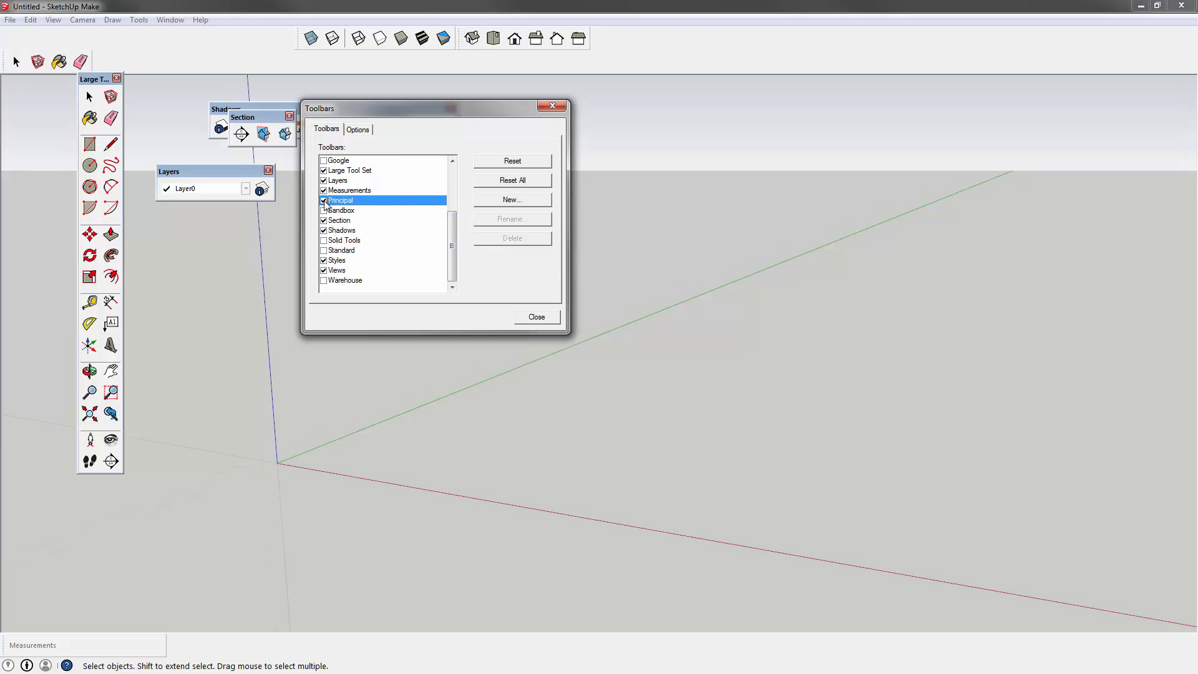
click(323, 201)
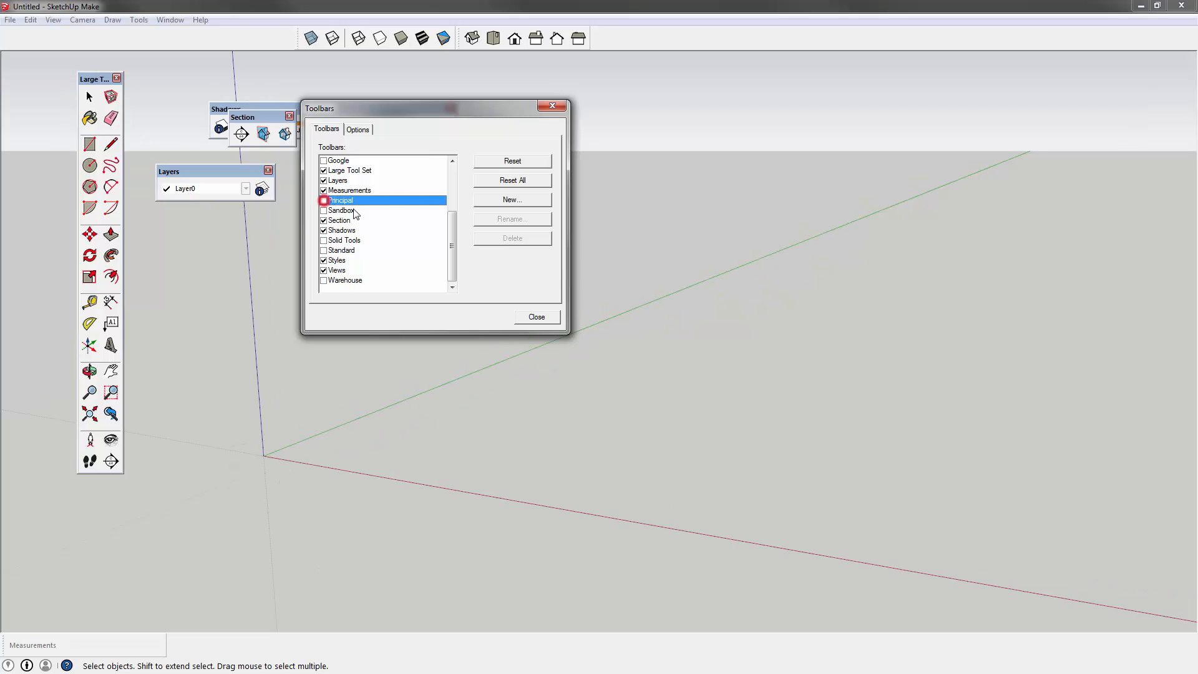
click(537, 317)
- Separate Shadows from Section and place the Styles and Views toolbars side by side in the top row
drag(343, 106, 516, 116)
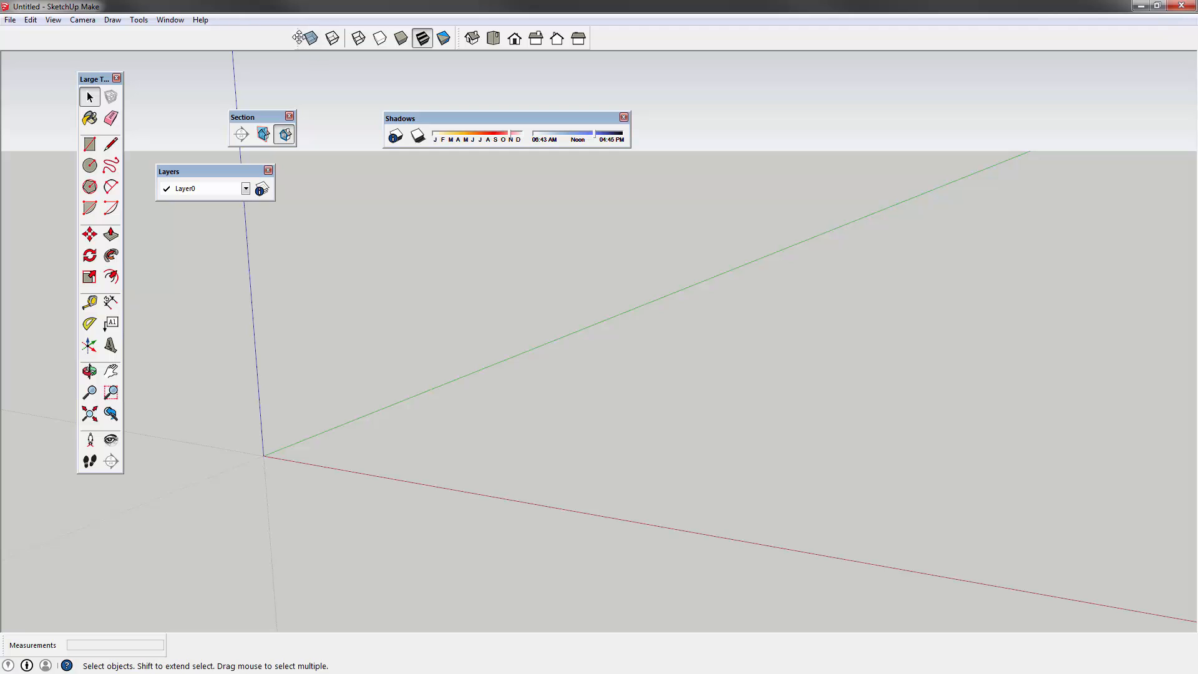
drag(298, 36, 7, 36)
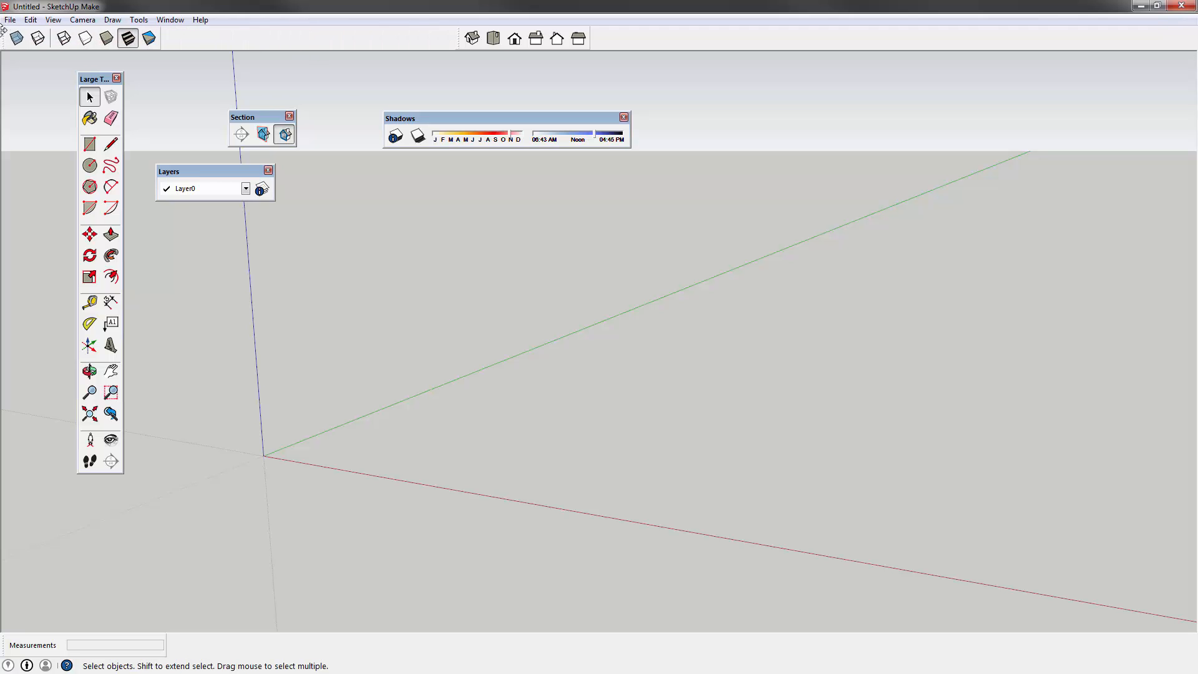
drag(460, 38, 166, 39)
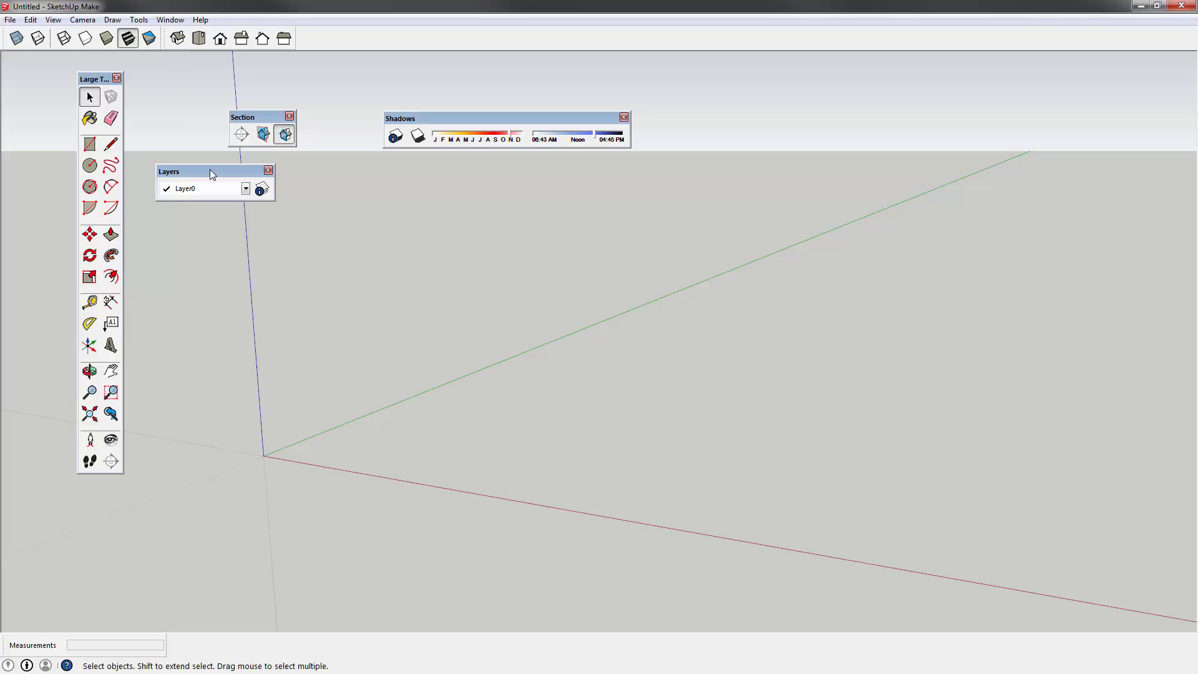
- Dock Layers, Section and Shadows in the top row and the Large Tool Set on the left edge
drag(210, 171, 349, 36)
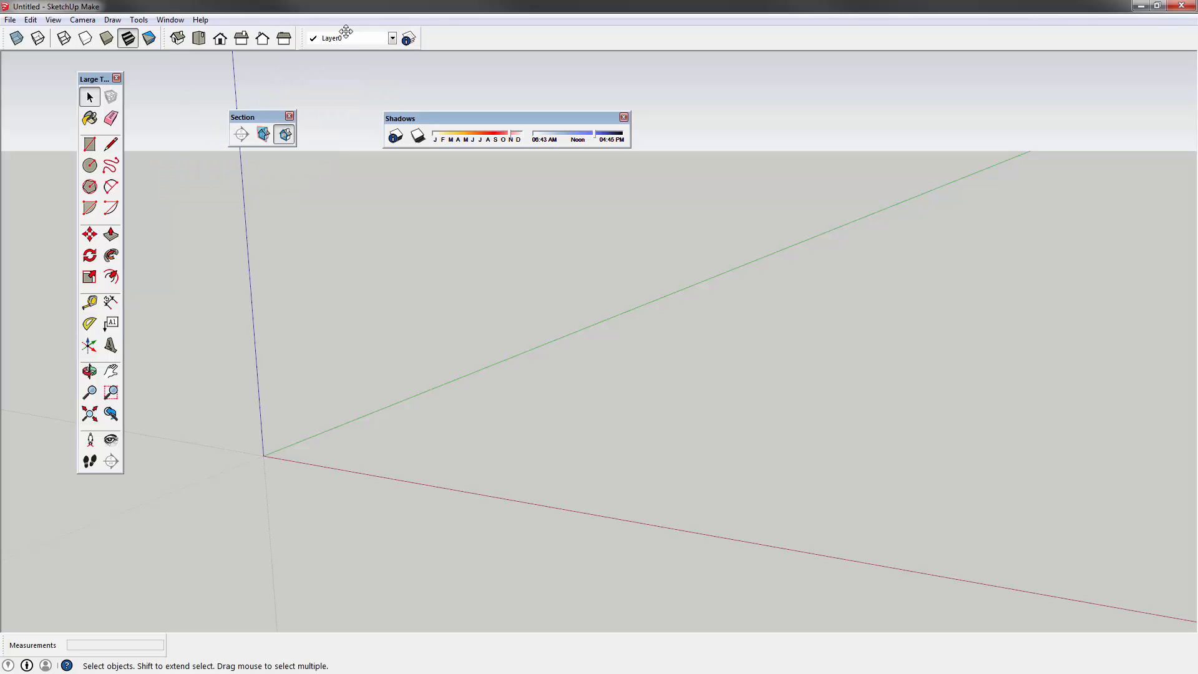
drag(263, 119, 436, 35)
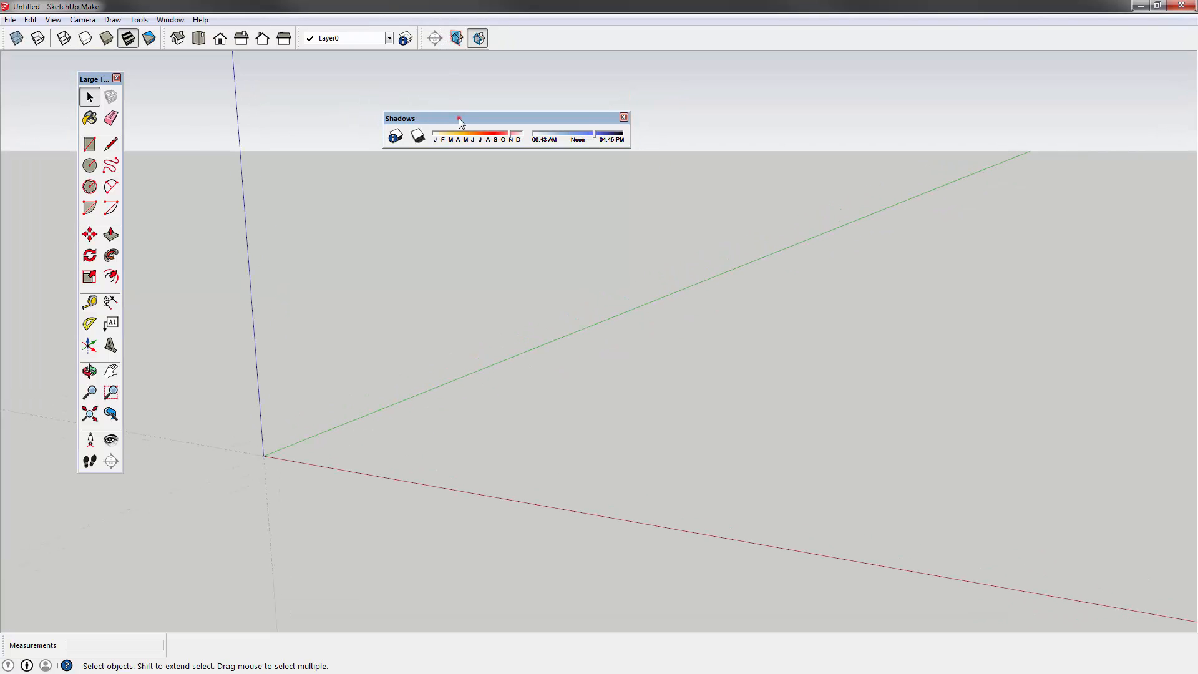
drag(460, 118, 549, 28)
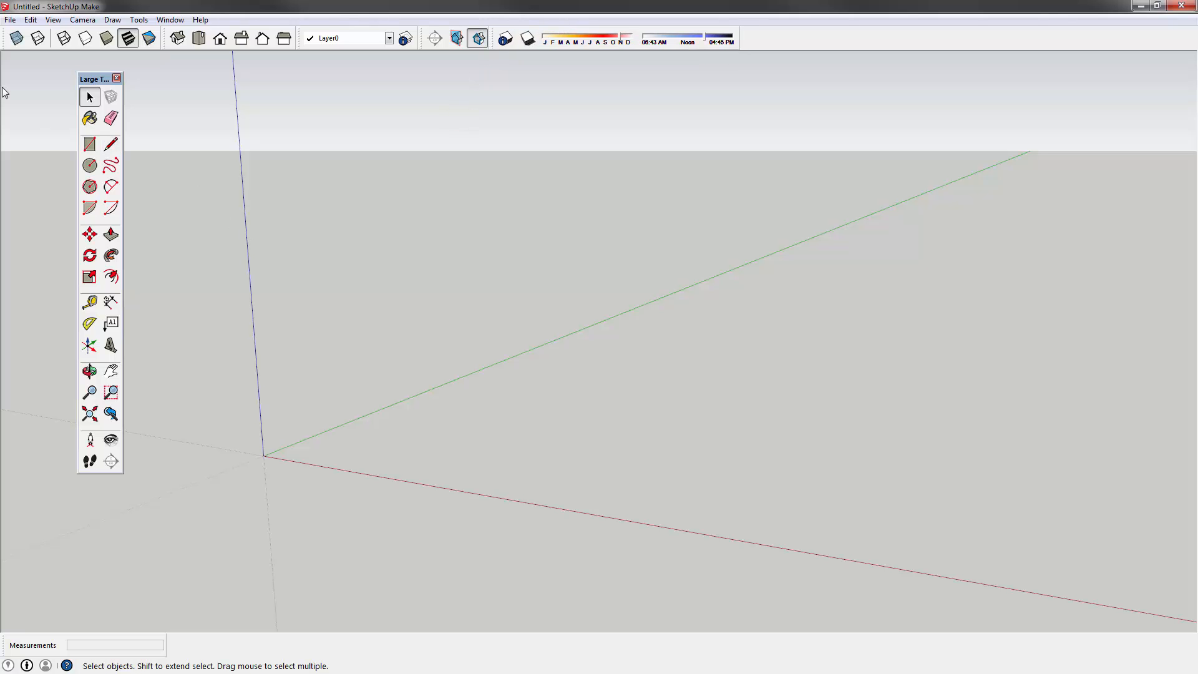
drag(88, 79, 27, 51)
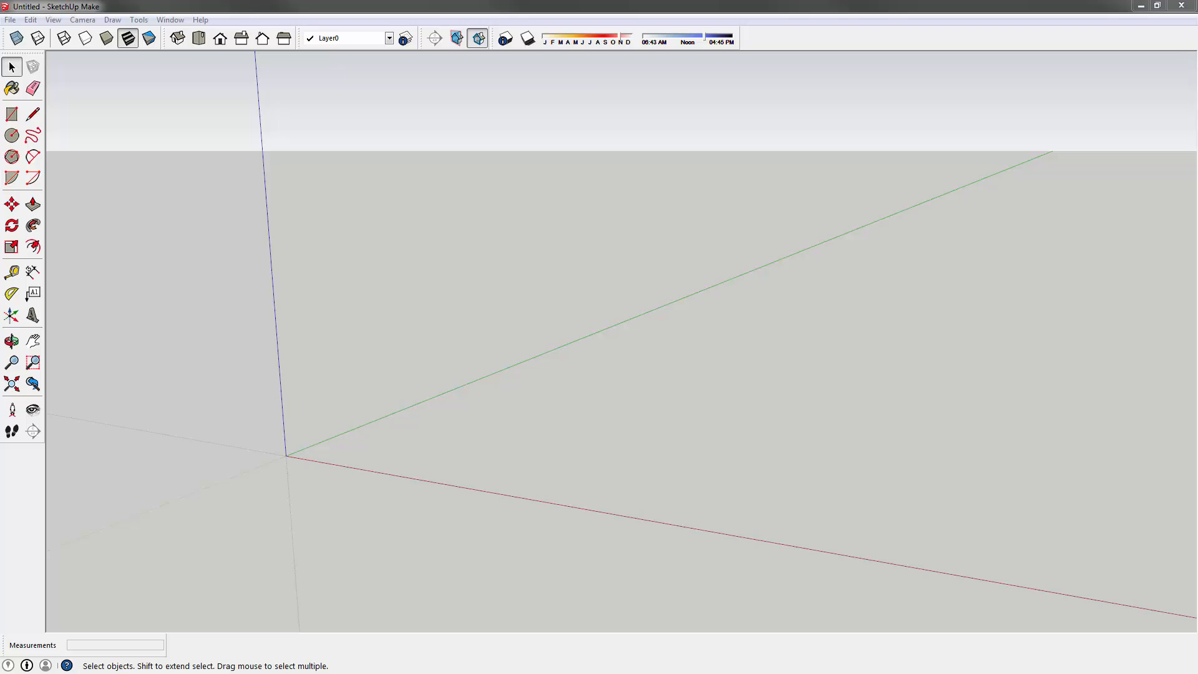
mouse_move(0, 315)
mouse_down()
mouse_move(249, 235)
mouse_move(499, 1)
mouse_up()
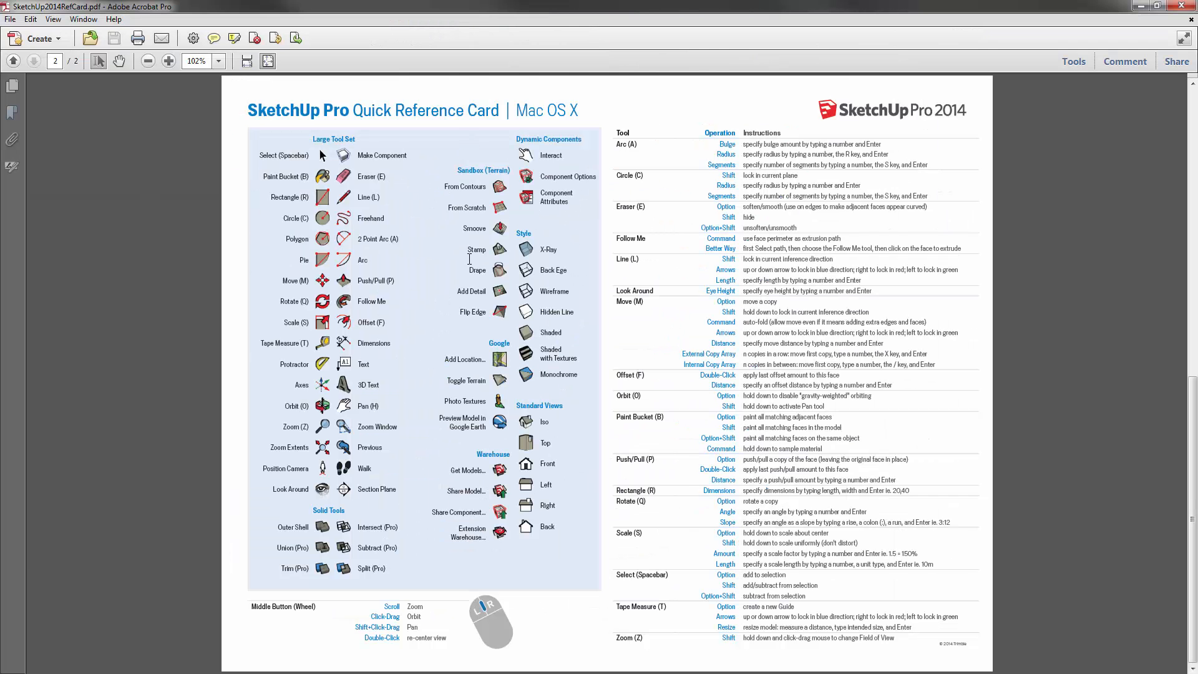
- Highlight the Paint Bucket, Eraser, Line, Push/Pull, Rotate, Rectangle and Select shortcuts, then minimize Acrobat
scroll(468, 231, up, 3)
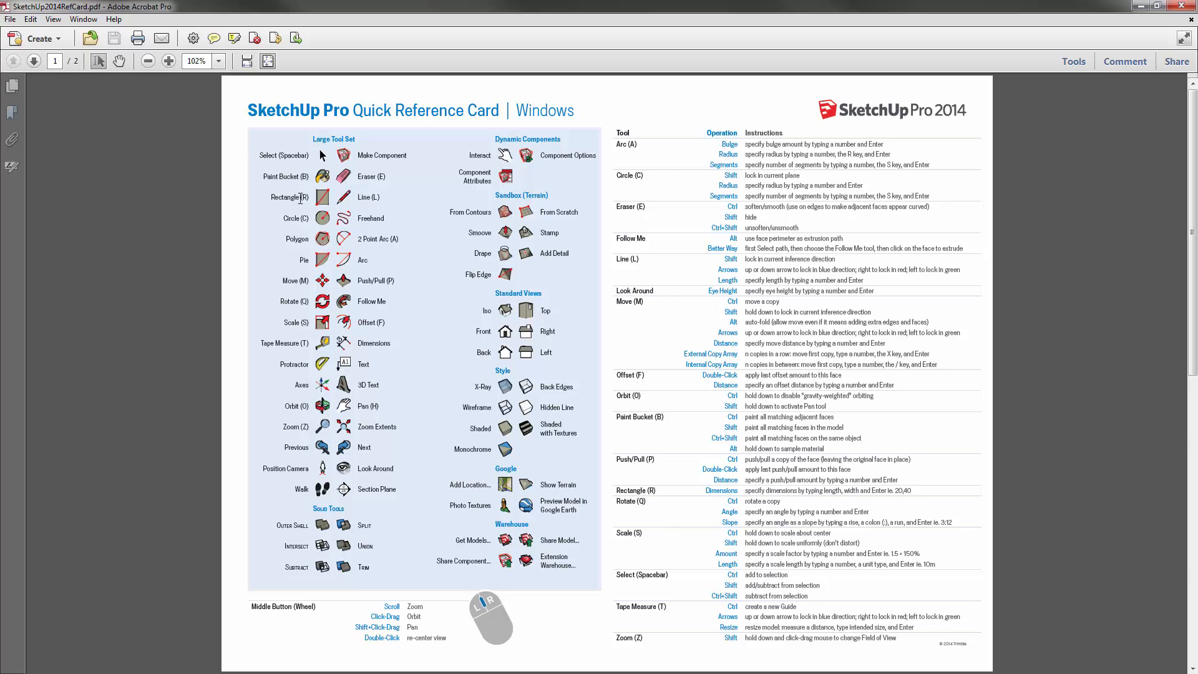
click(310, 177)
click(374, 181)
drag(369, 197, 379, 201)
drag(358, 281, 297, 296)
click(286, 302)
drag(273, 200, 318, 197)
click(320, 198)
drag(261, 156, 307, 157)
click(297, 157)
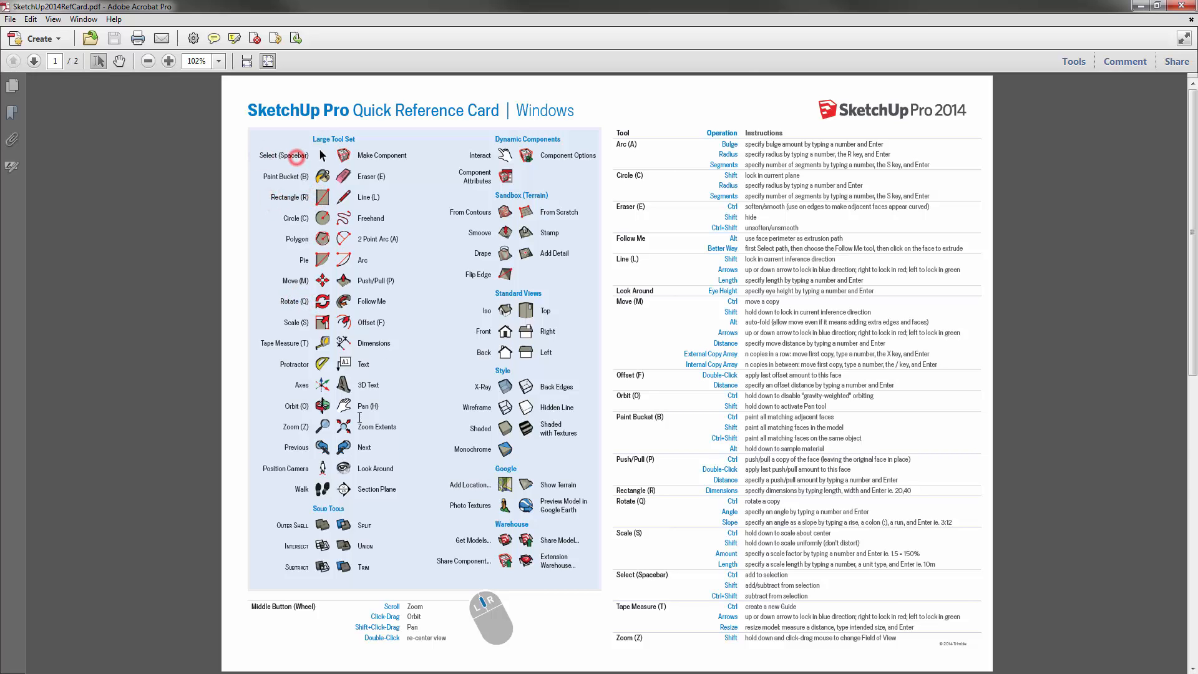
click(1138, 6)
- Demonstrate left-to-right window and right-to-left crossing selections in the empty scene
click(437, 372)
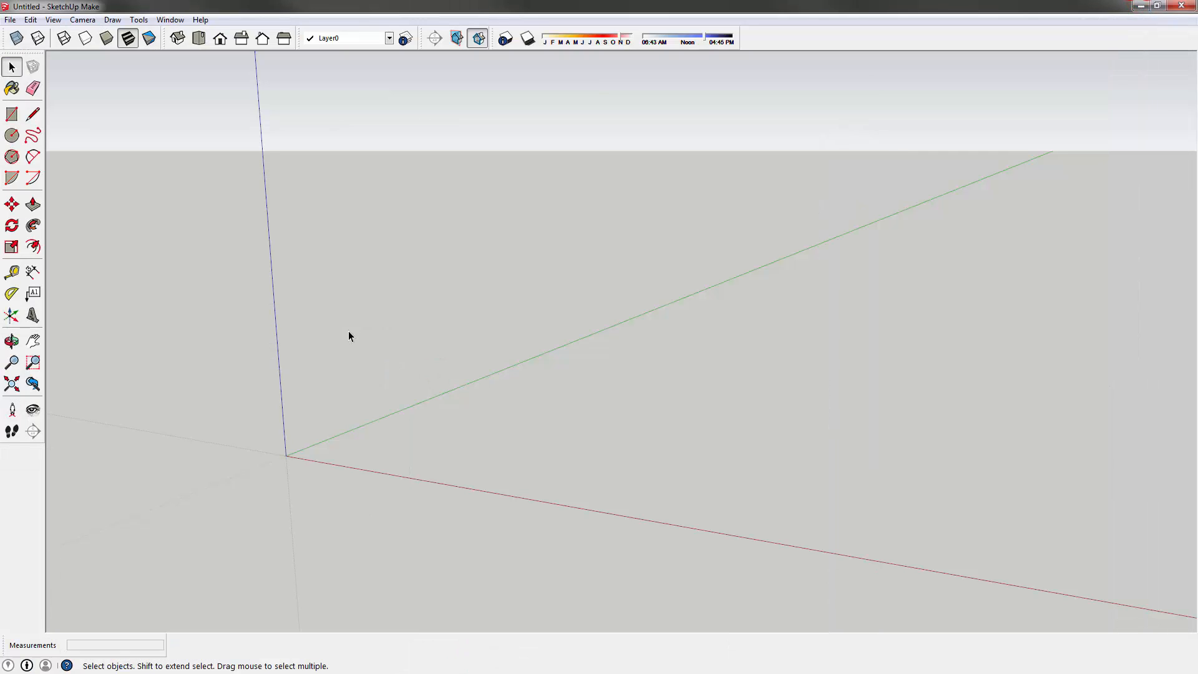
middle_drag(294, 373, 320, 374)
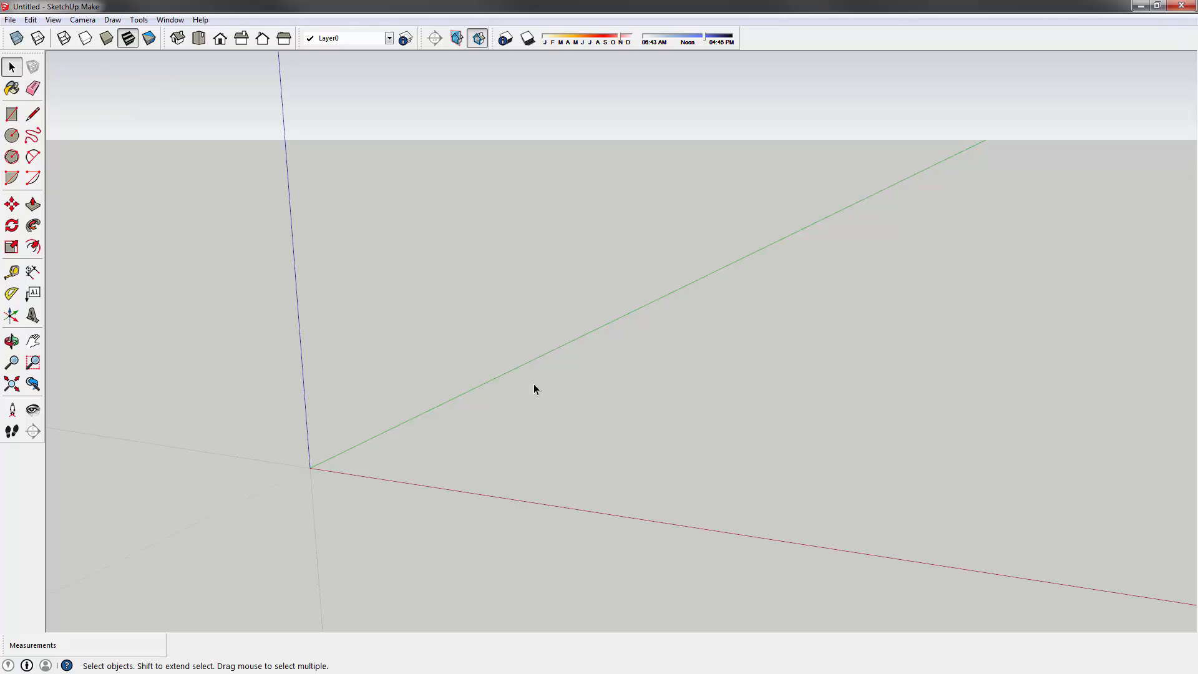
drag(315, 193, 579, 372)
drag(281, 181, 617, 371)
drag(790, 401, 394, 178)
- Orbit and zoom in and out around the empty scene
middle_drag(361, 252, 385, 293)
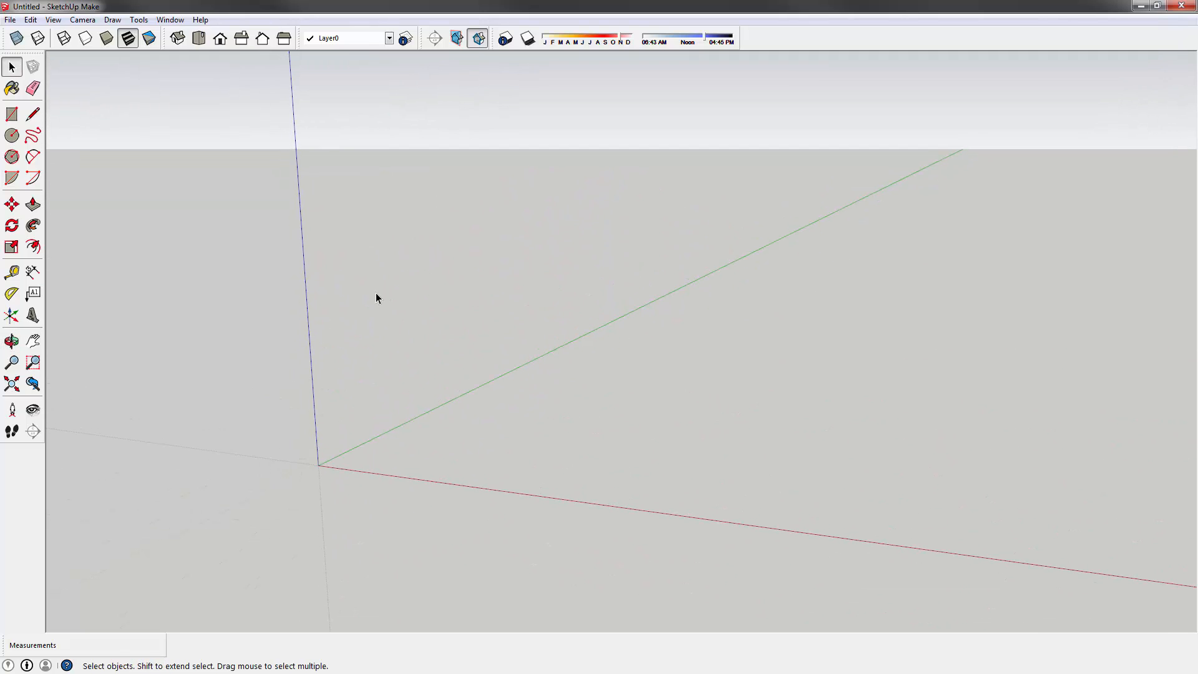
scroll(400, 342, down, 3)
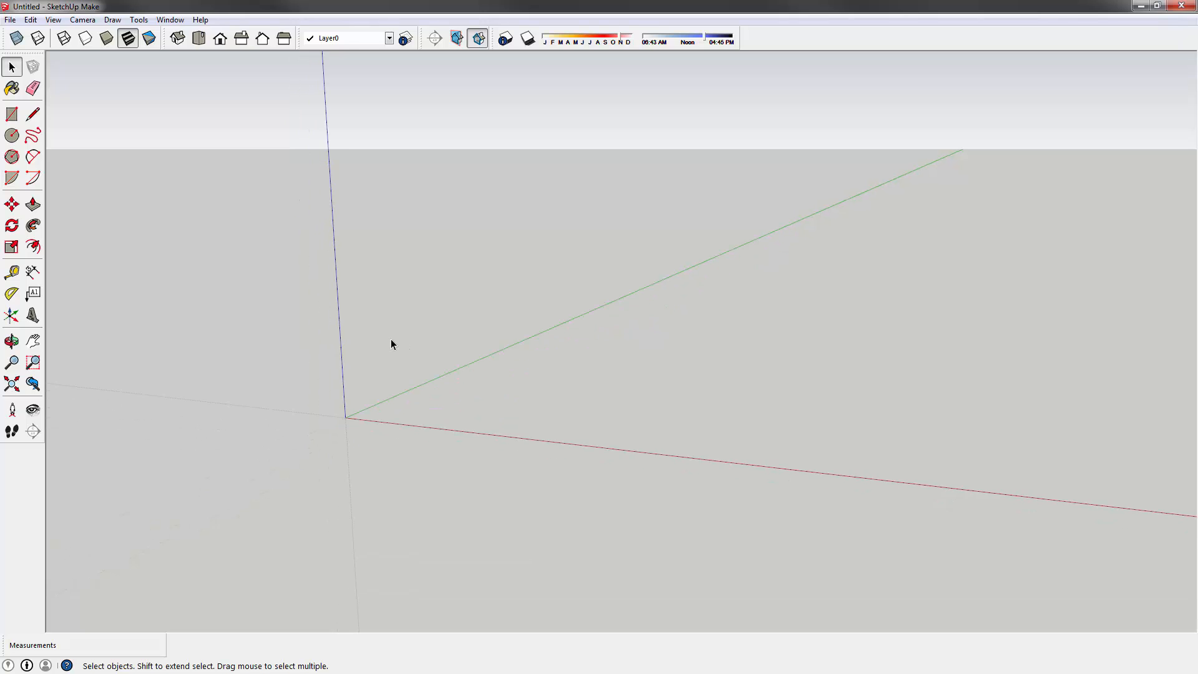
scroll(390, 339, up, 4)
scroll(393, 347, down, 3)
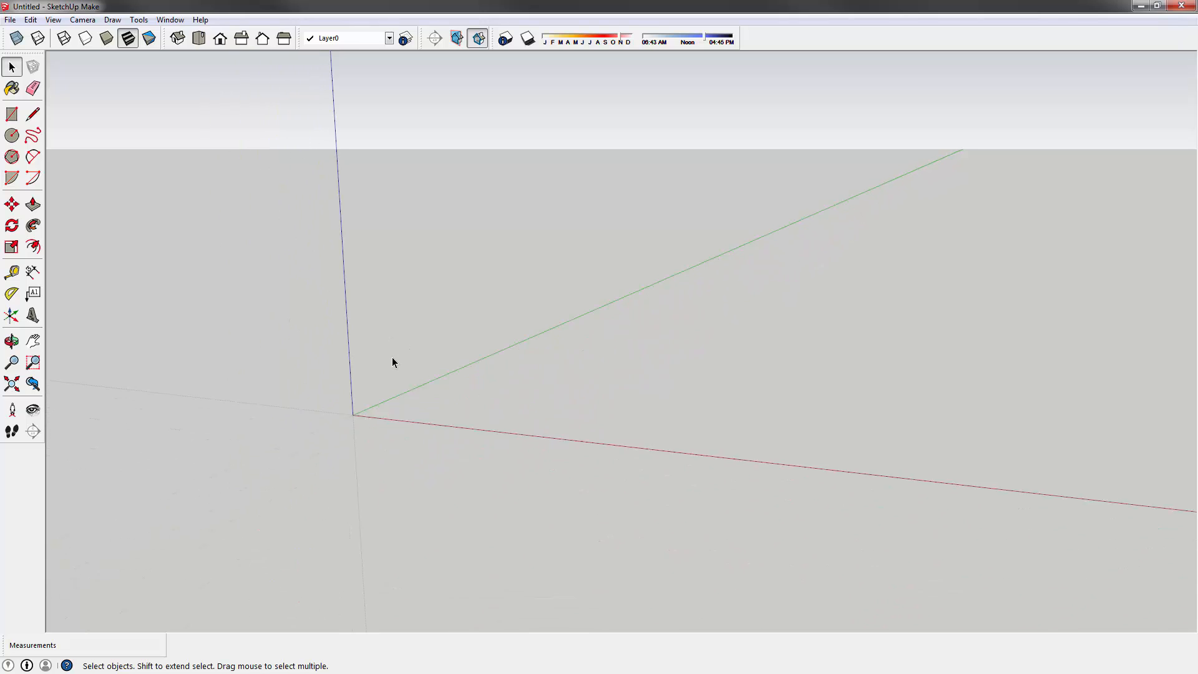
scroll(377, 365, up, 1)
scroll(362, 369, up, 3)
scroll(359, 362, down, 5)
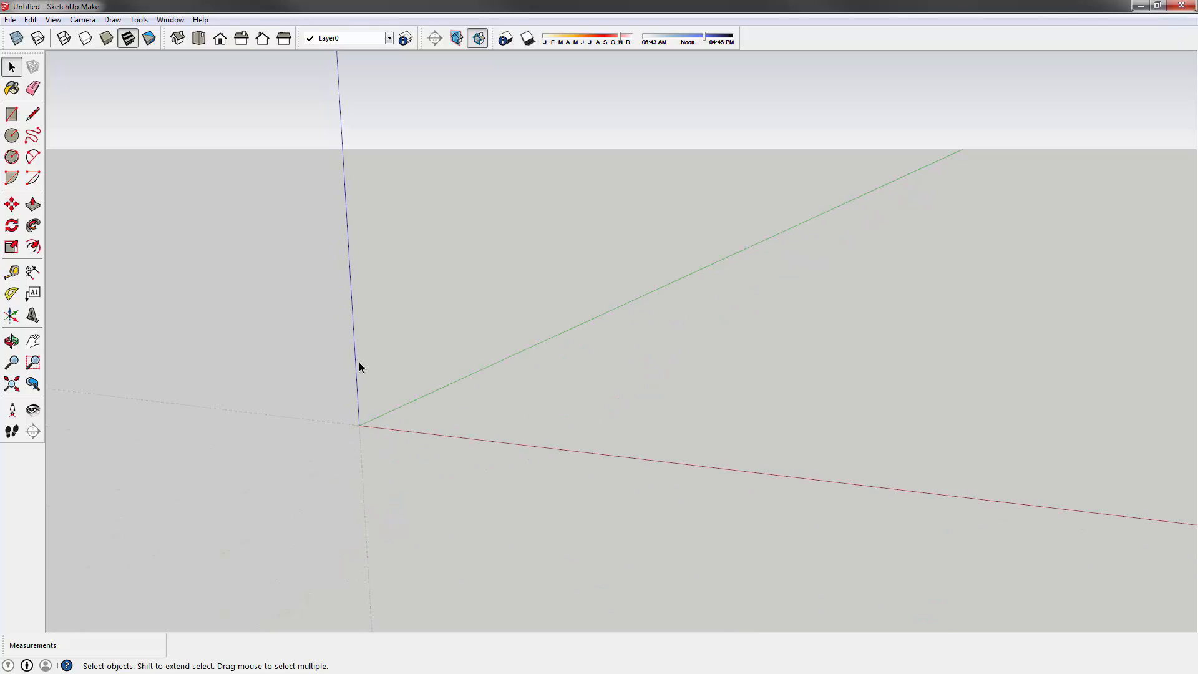
scroll(368, 355, up, 4)
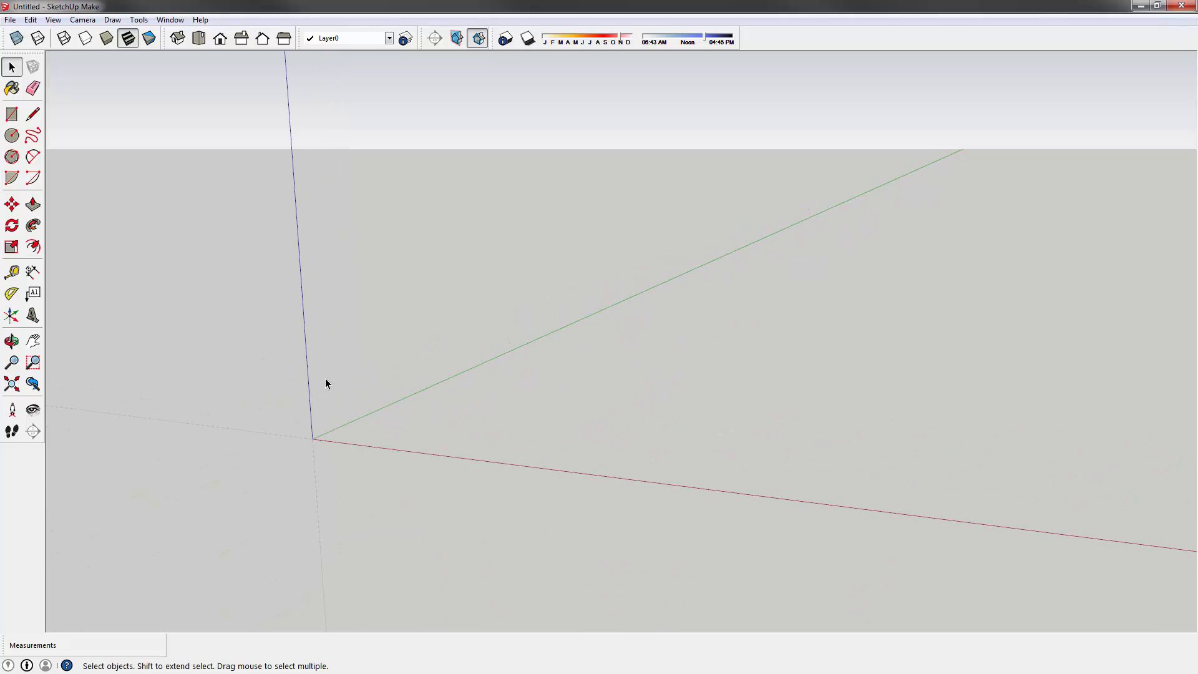
- Draw a rectangle on the ground and push/pull it into a 4' 1 1/16" tall cube
click(11, 114)
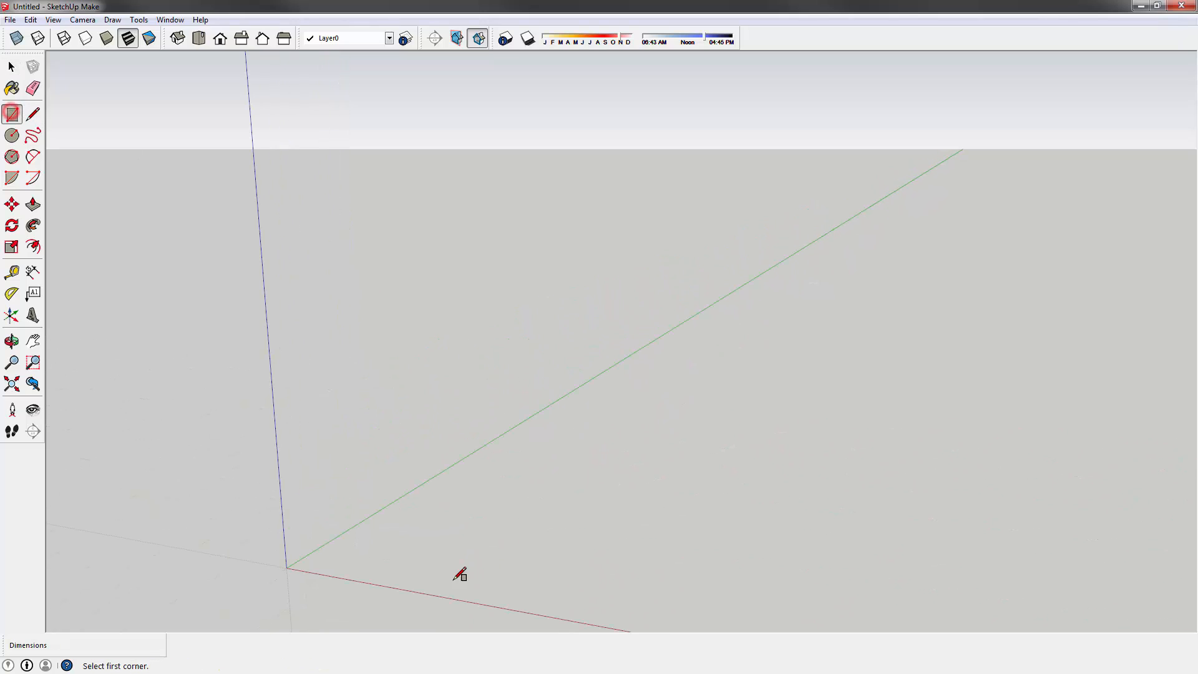
click(421, 559)
click(630, 510)
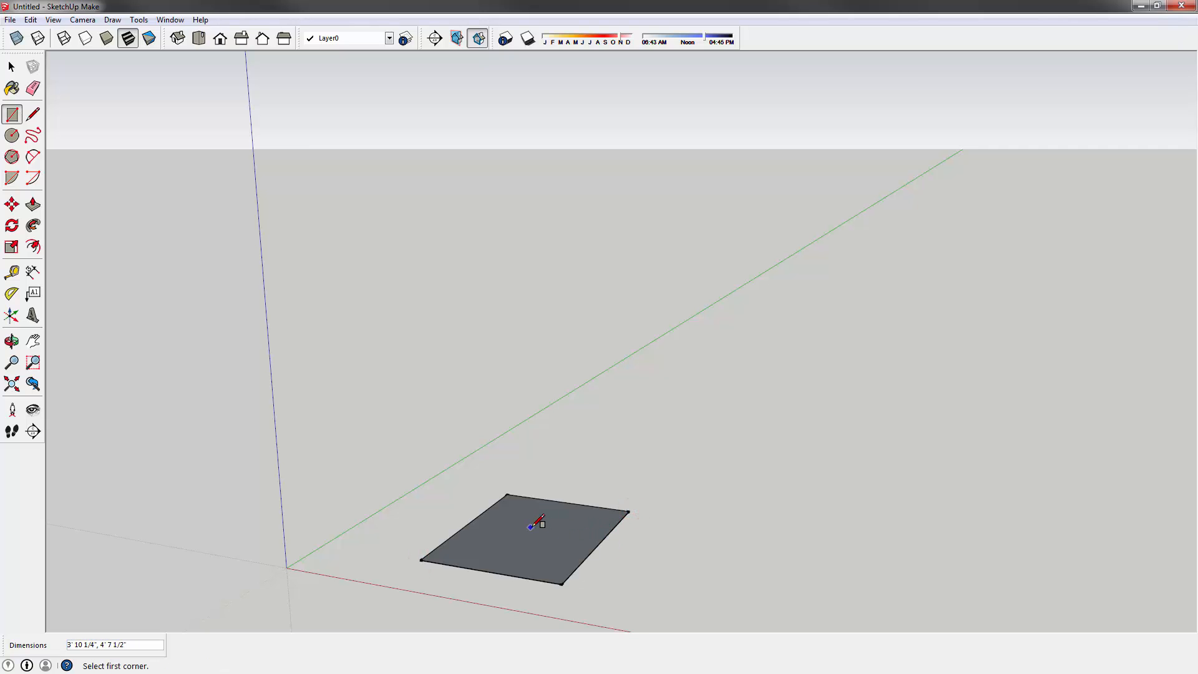
key(p)
drag(530, 527, 607, 420)
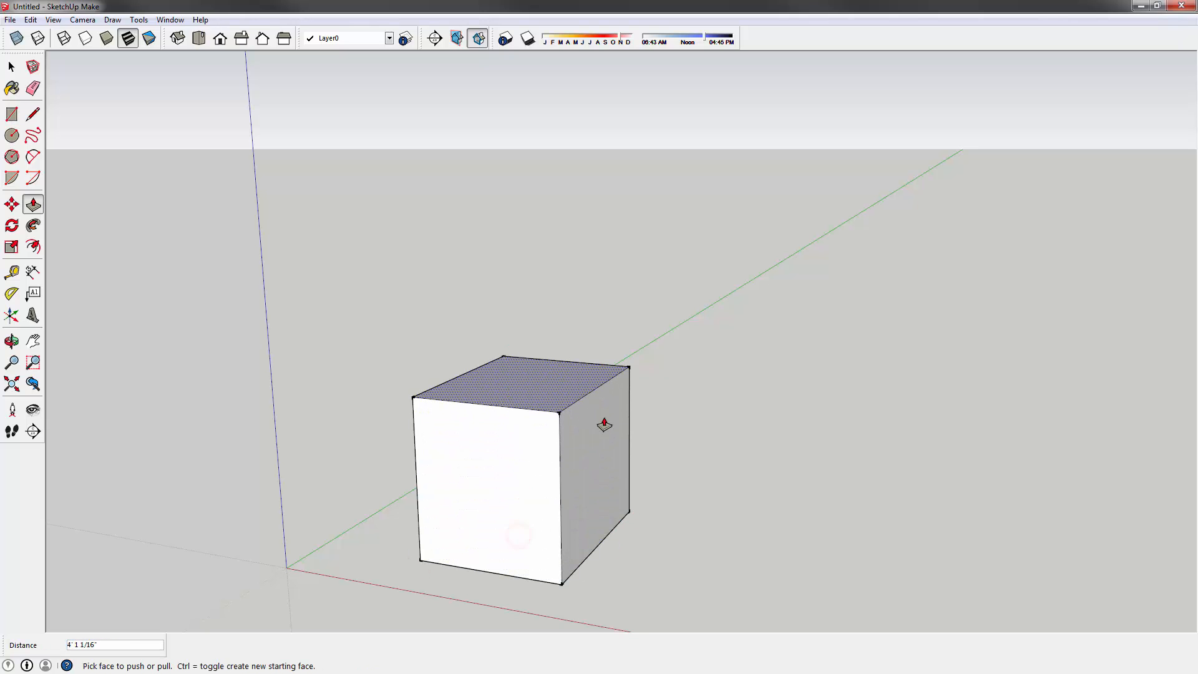
middle_drag(607, 420, 194, 173)
- Select and deselect the cube's front face while orbiting and zooming the view
key(space)
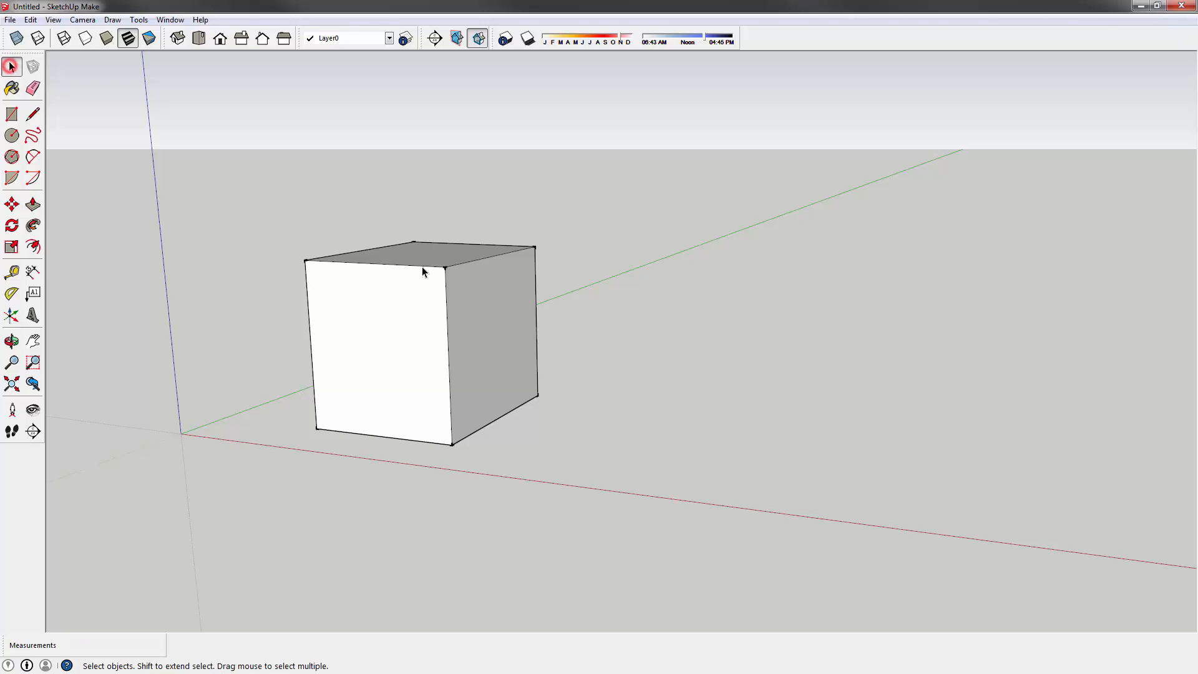
middle_drag(421, 266, 422, 403)
click(422, 401)
click(263, 179)
middle_drag(544, 301, 459, 252)
scroll(507, 331, down, 3)
scroll(436, 325, up, 4)
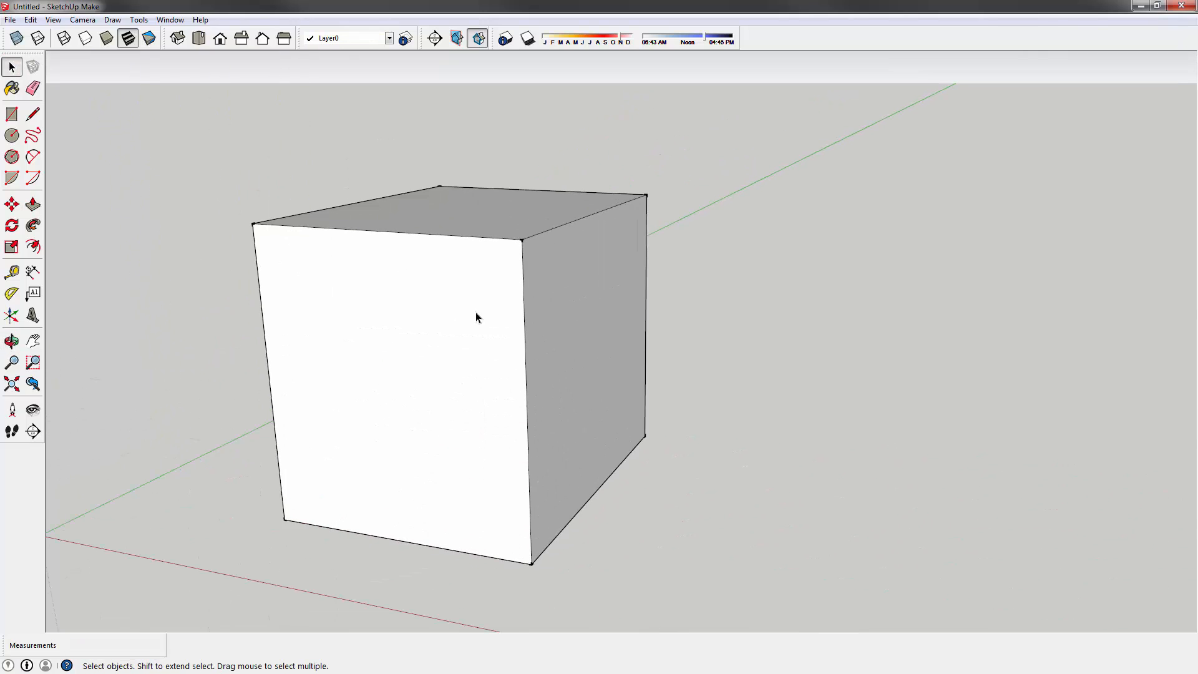
scroll(446, 307, down, 5)
scroll(461, 321, up, 4)
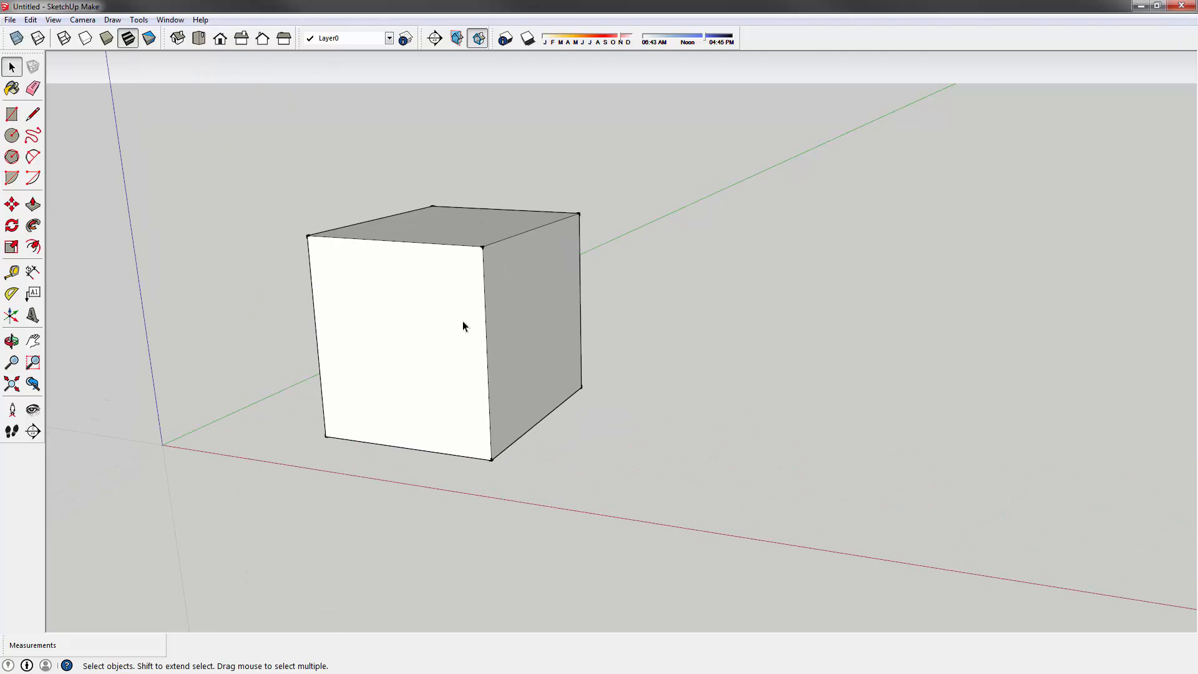
- View the front face's context menu, select the front, right and top faces, then orbit with O
right_click(429, 309)
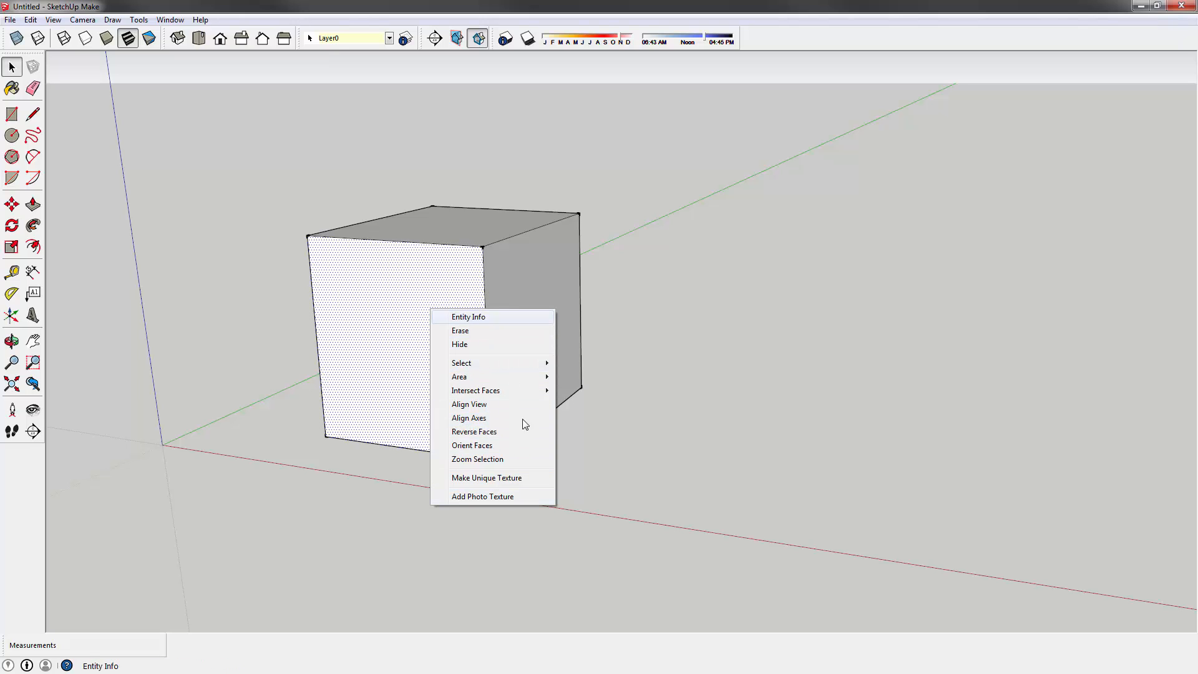
click(714, 232)
click(406, 294)
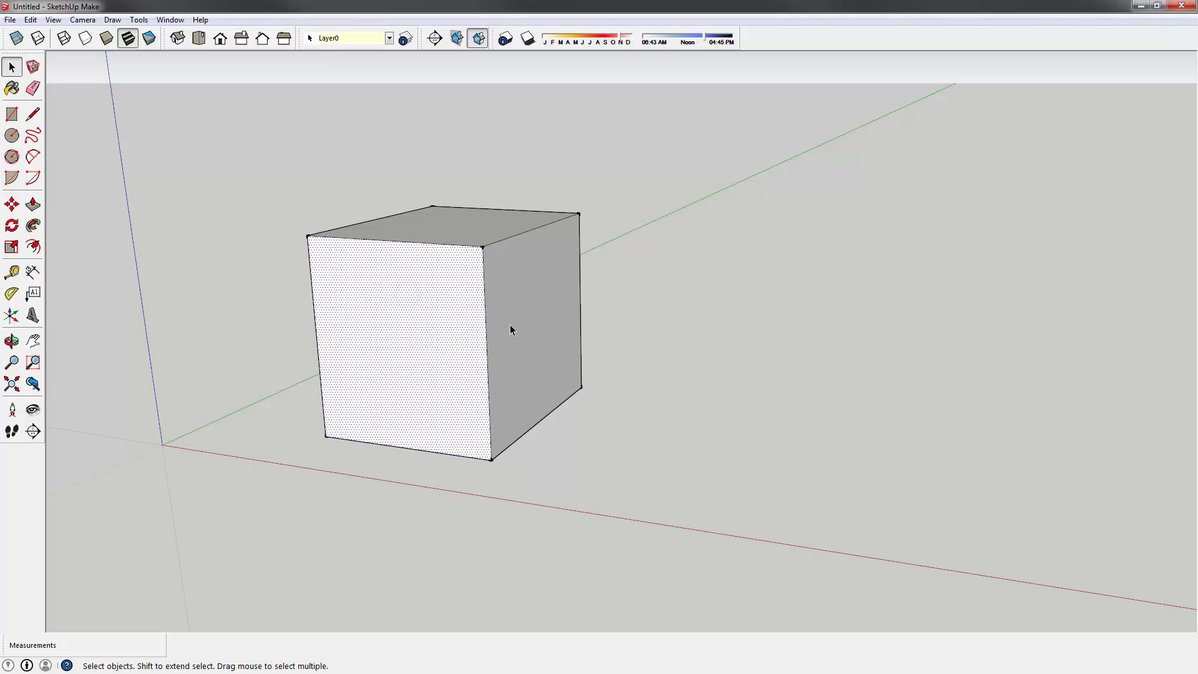
click(549, 309)
middle_drag(490, 294, 450, 327)
click(447, 231)
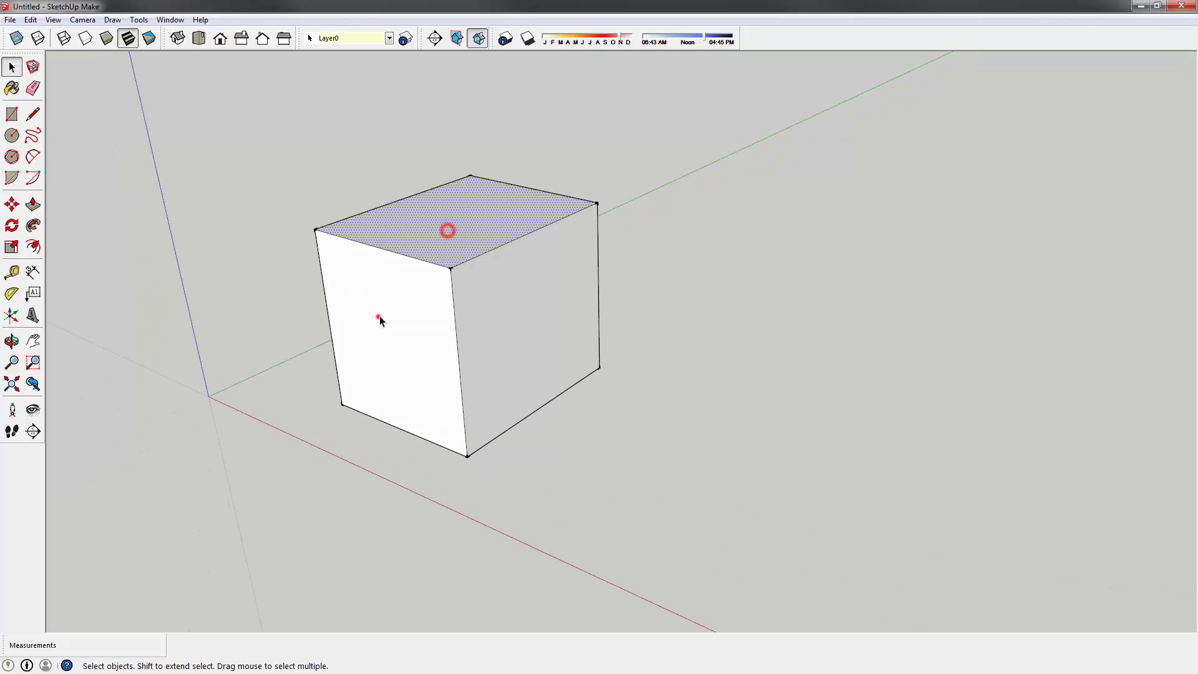
click(378, 316)
key(o)
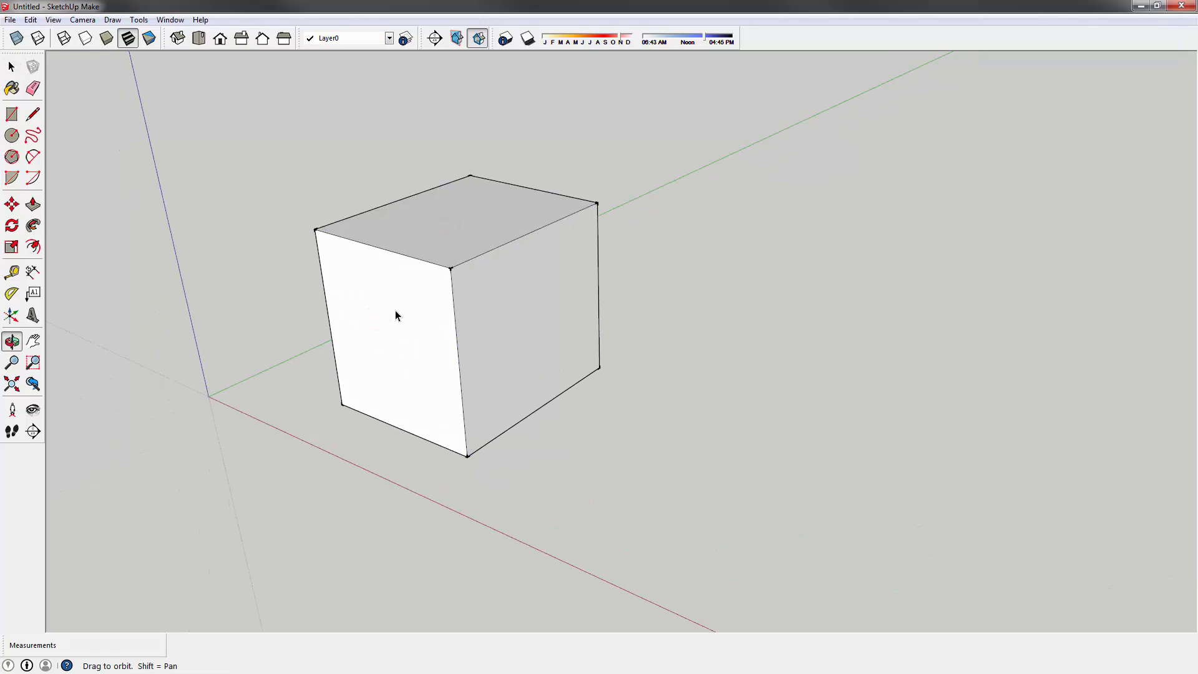
drag(396, 311, 530, 335)
- Orbit, pan and zoom around the cube to view it from several sides
key(space)
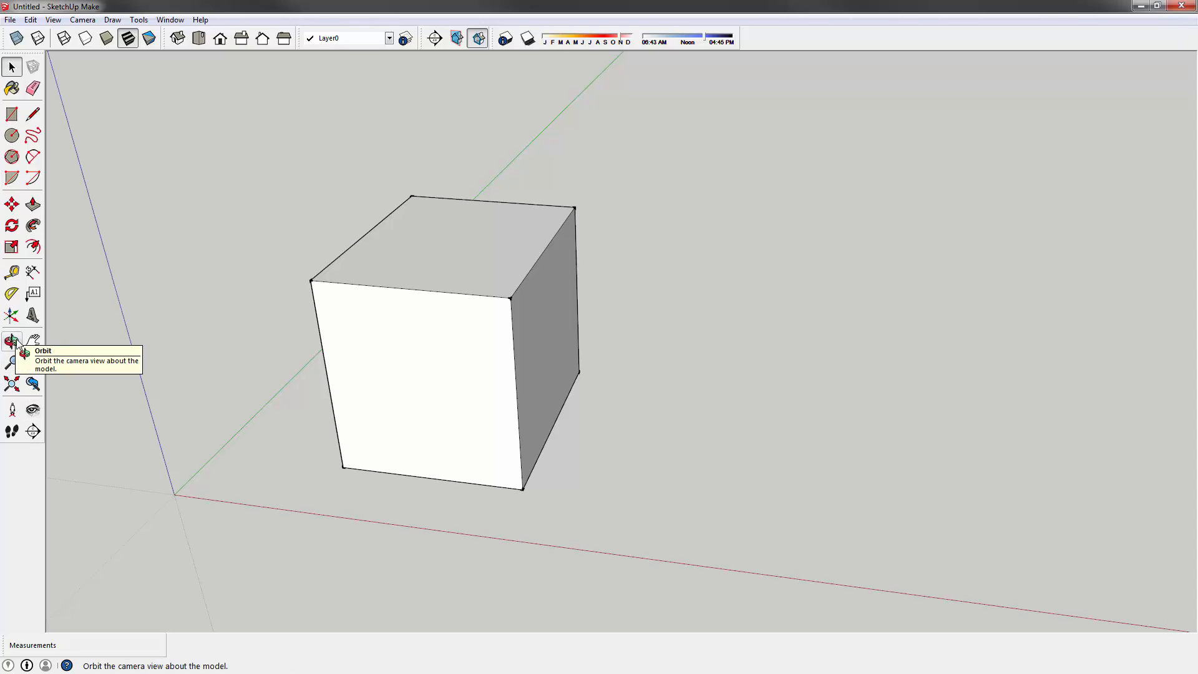
middle_drag(484, 288, 620, 206)
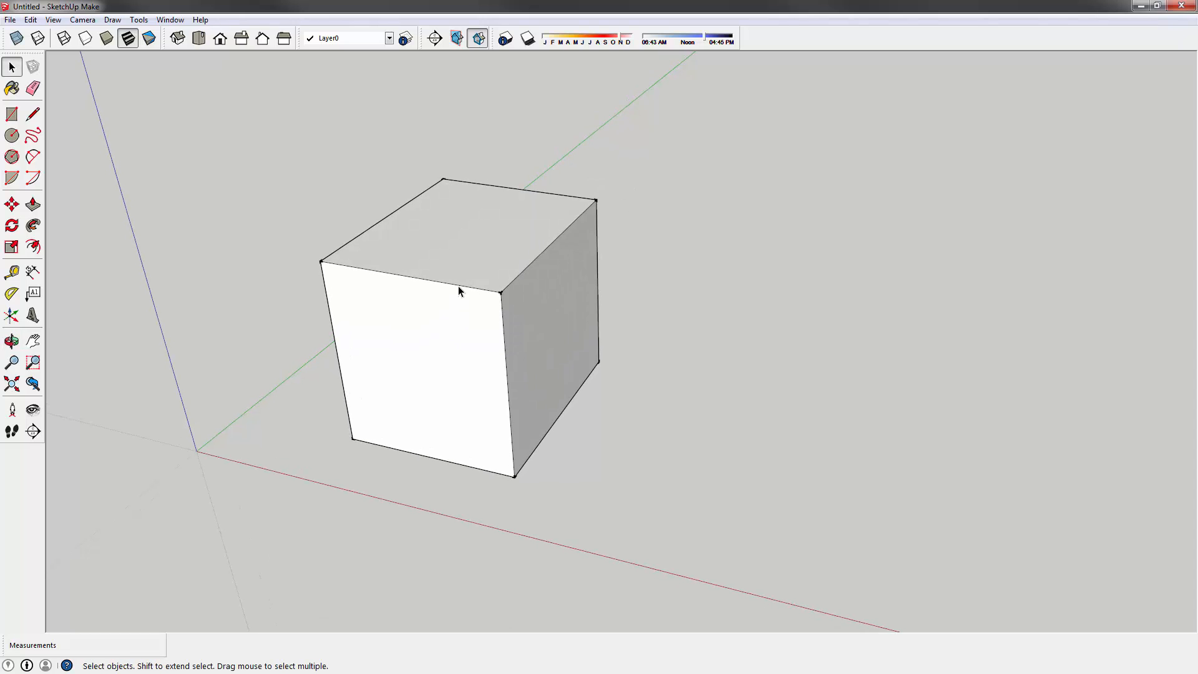
shift+middle_drag(385, 315, 412, 266)
key(space)
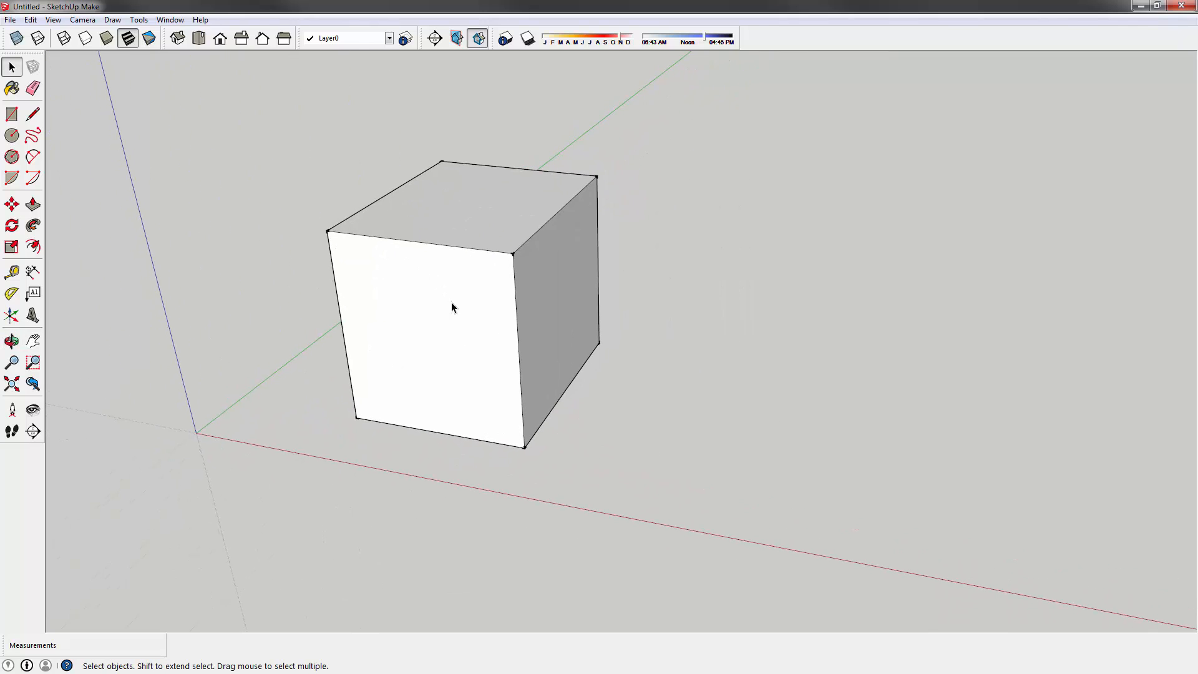
middle_drag(437, 369, 512, 312)
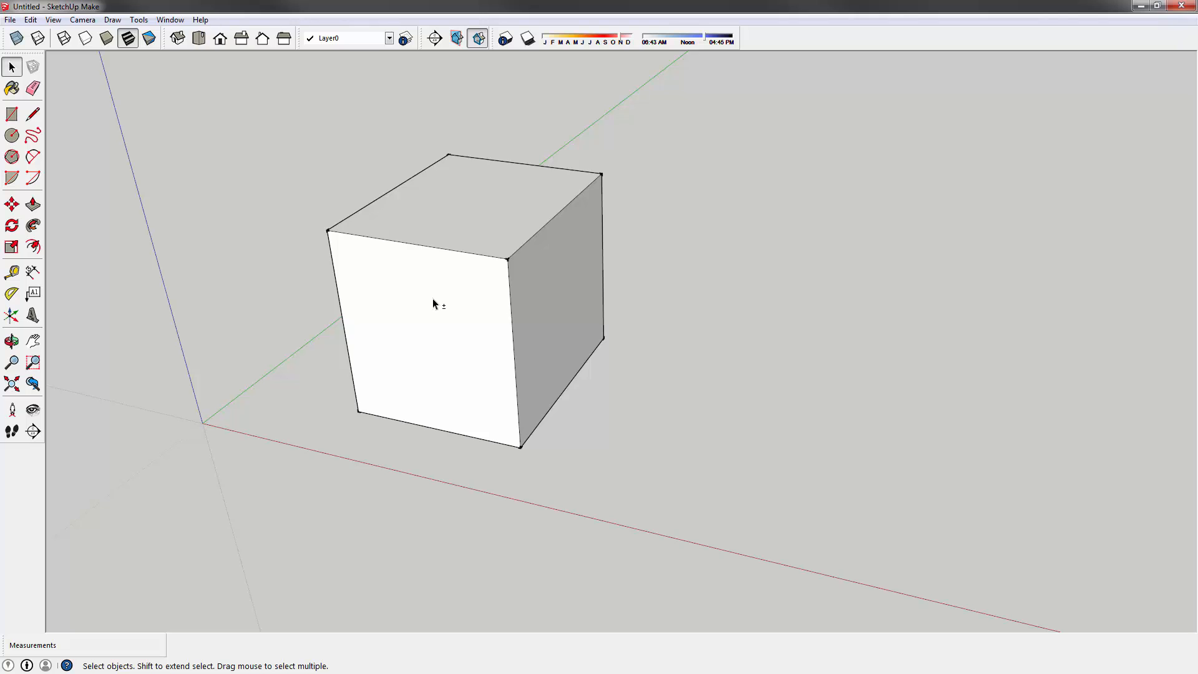
shift+middle_drag(433, 298, 323, 361)
key(space)
scroll(387, 337, down, 2)
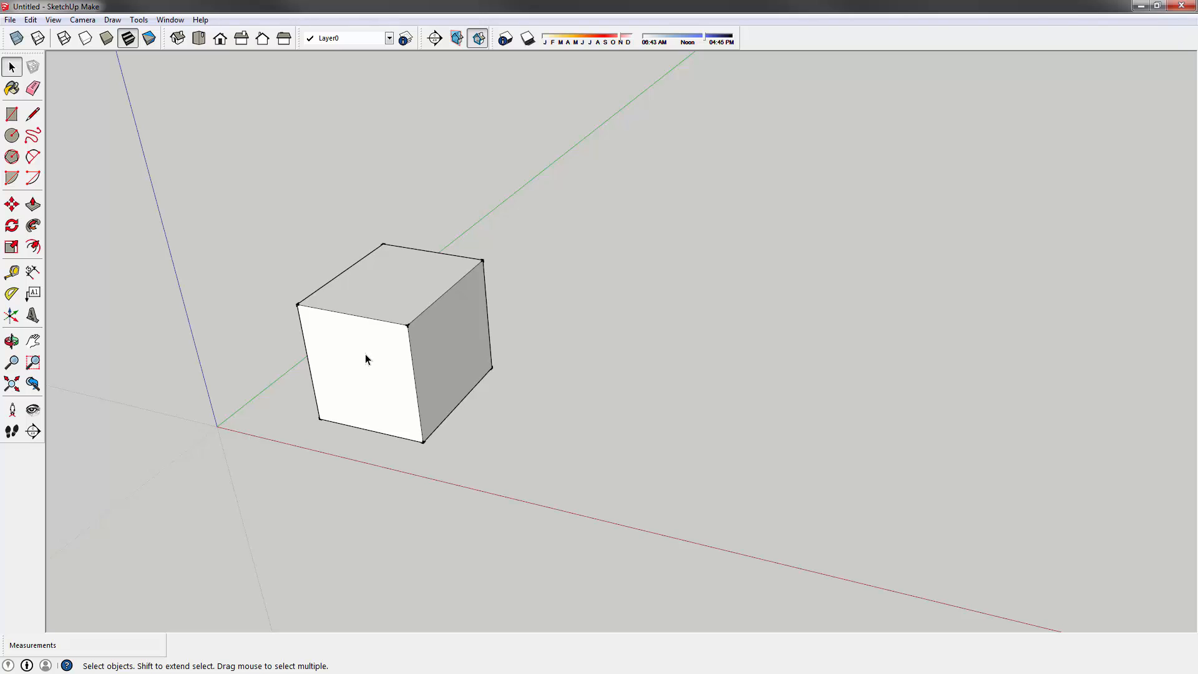
middle_drag(365, 354, 633, 240)
shift+middle_drag(633, 240, 427, 275)
scroll(700, 254, up, 5)
scroll(668, 254, down, 5)
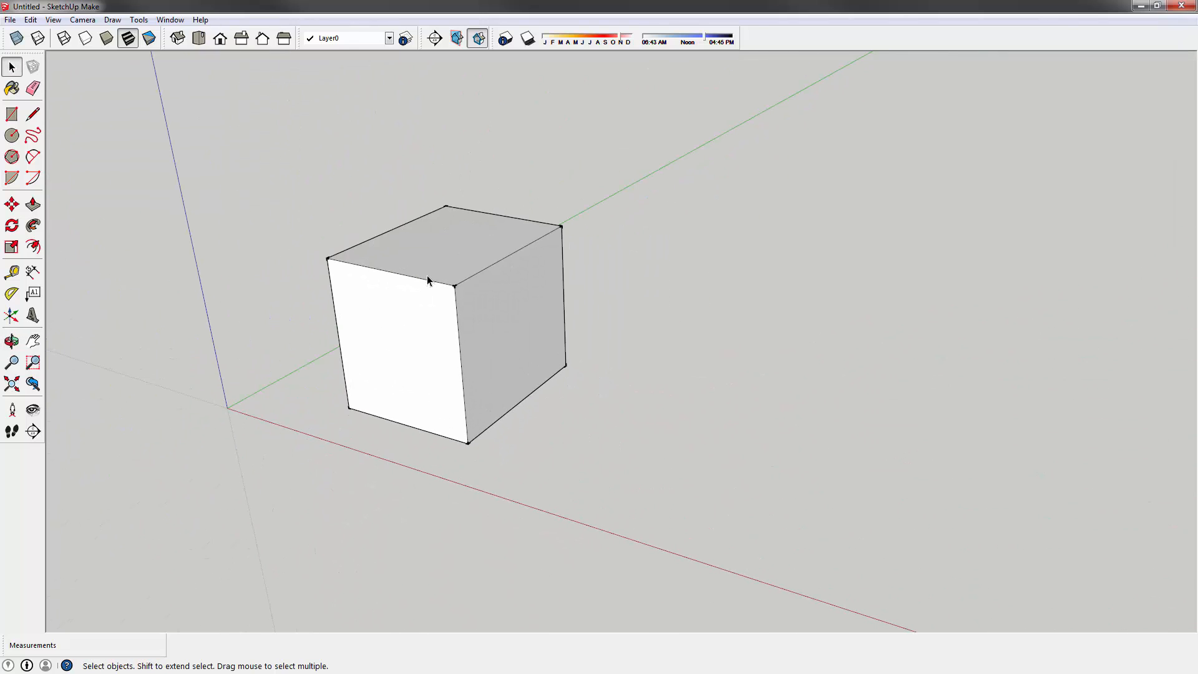
- Window-select and delete the cube, then switch to the Rectangle tool (R)
drag(724, 551, 696, 523)
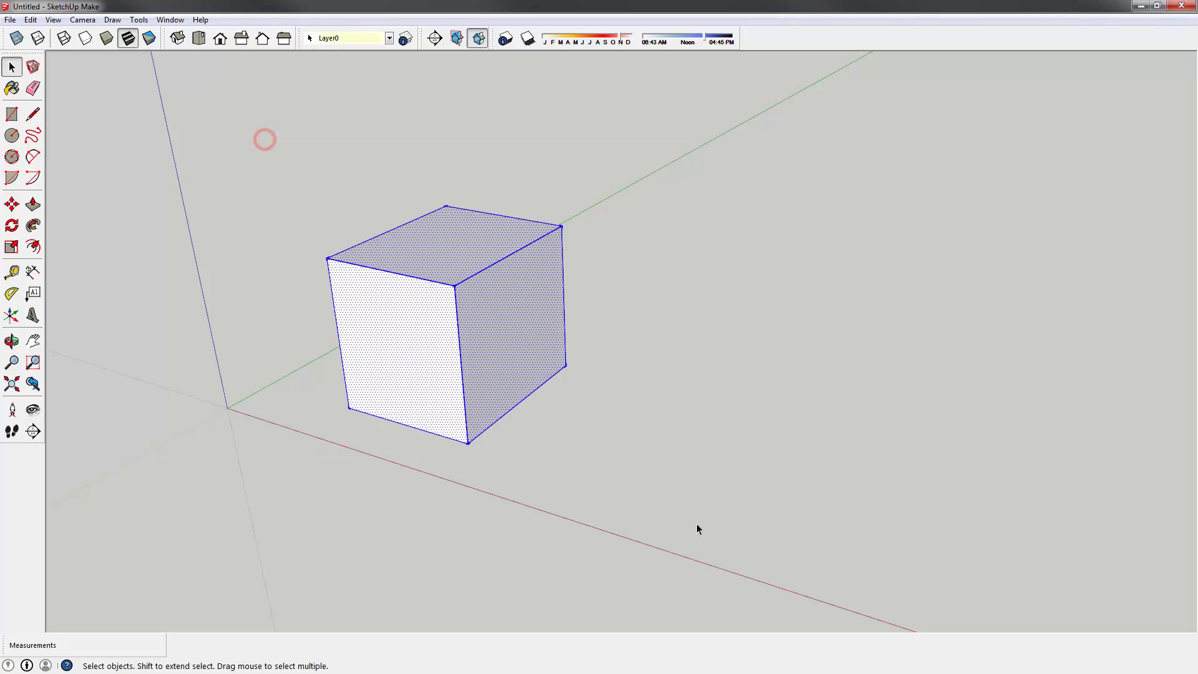
key(Delete)
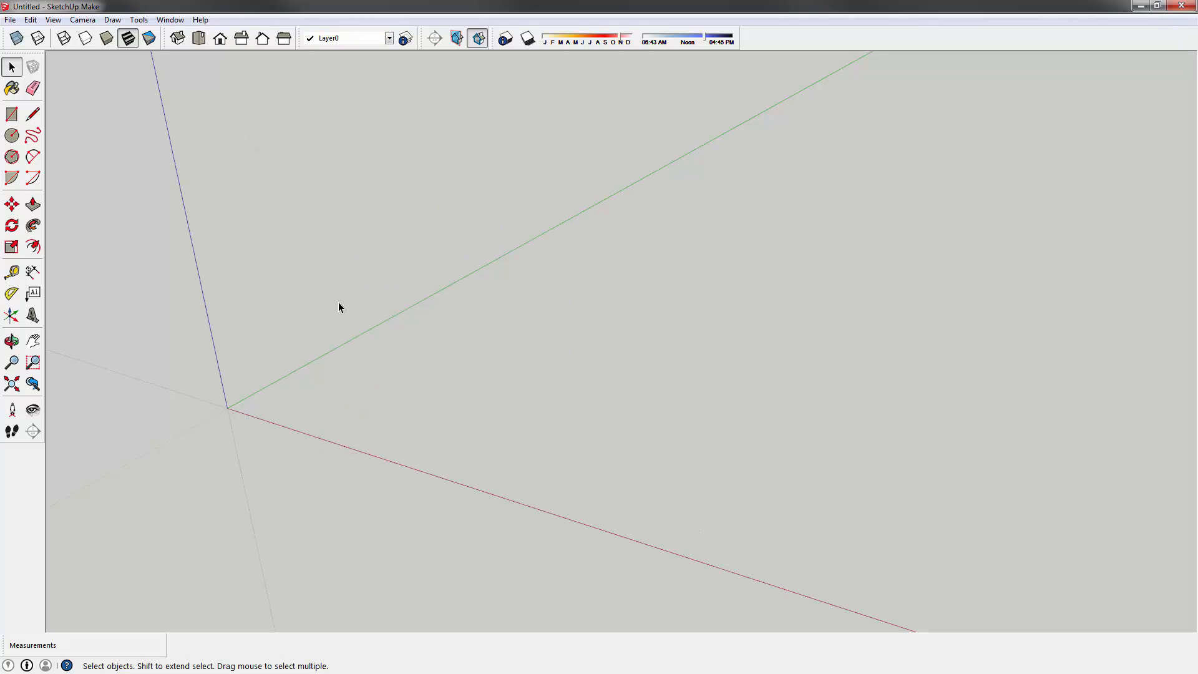
click(143, 192)
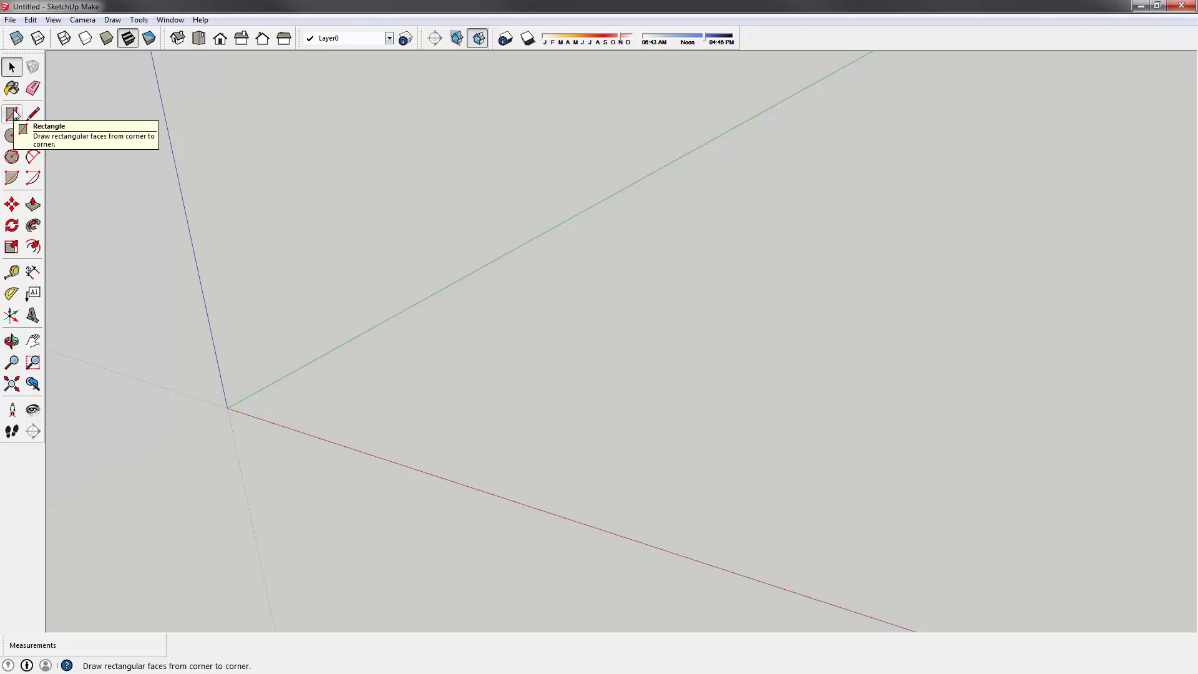
key(r)
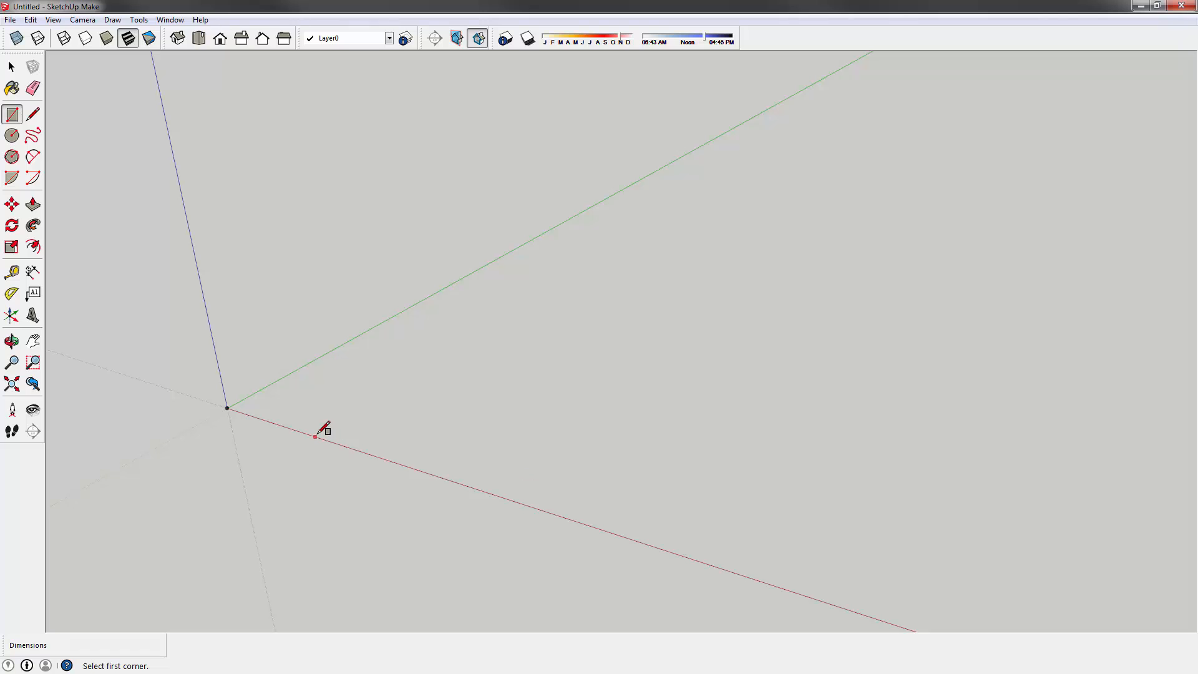
- Draw a rectangle on the ground near the origin, orbiting and panning to inspect it
middle_drag(334, 356, 591, 561)
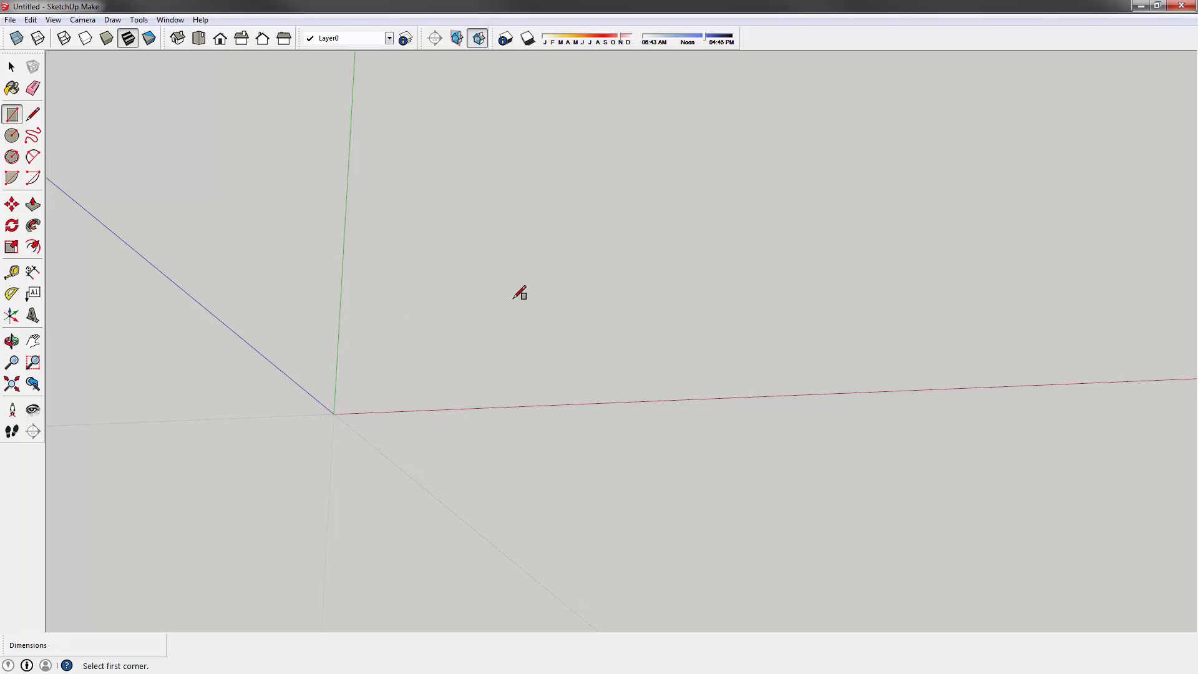
middle_drag(518, 288, 418, 256)
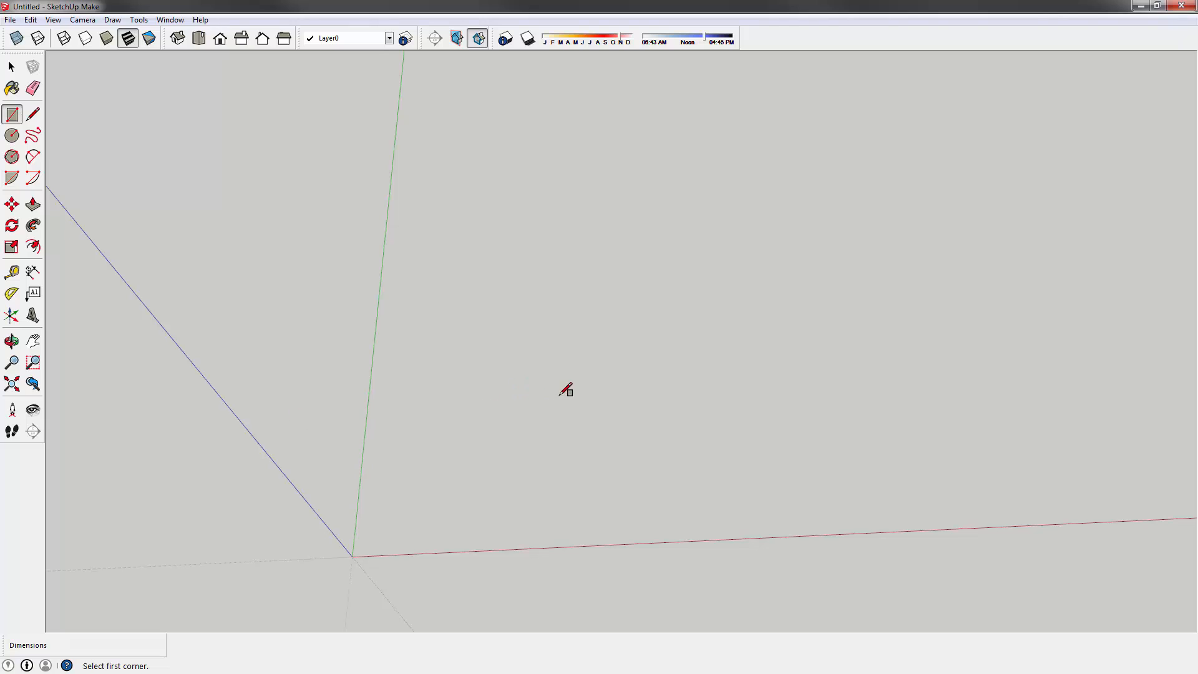
middle_drag(564, 390, 428, 278)
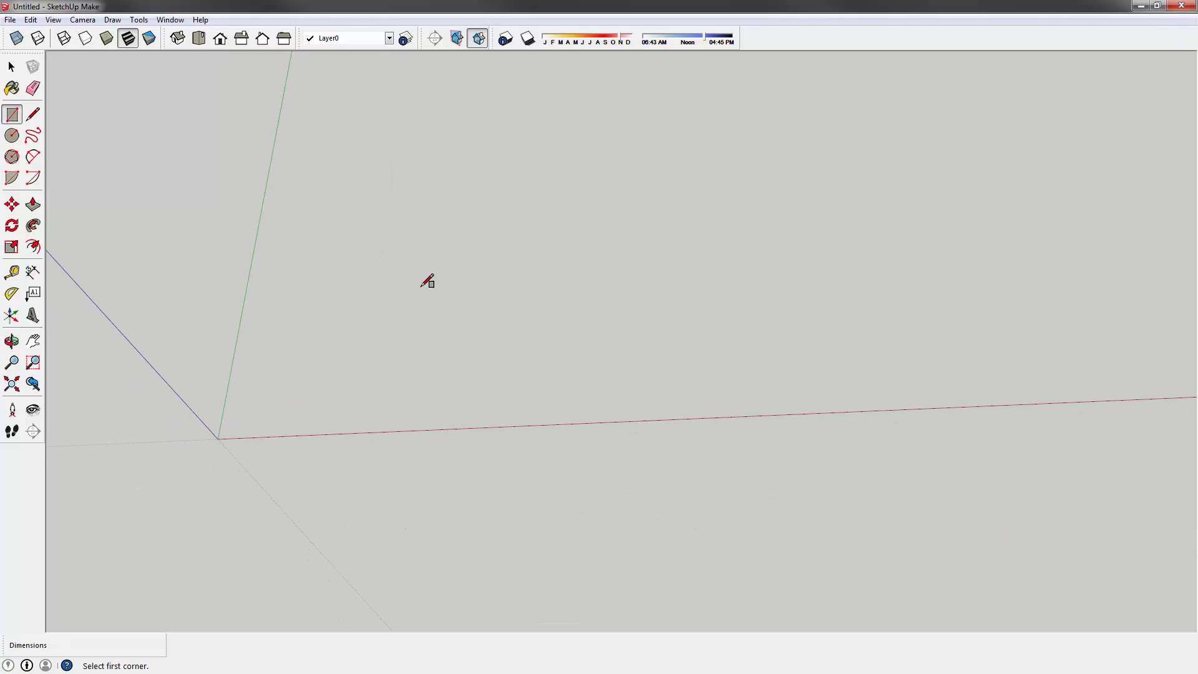
click(294, 312)
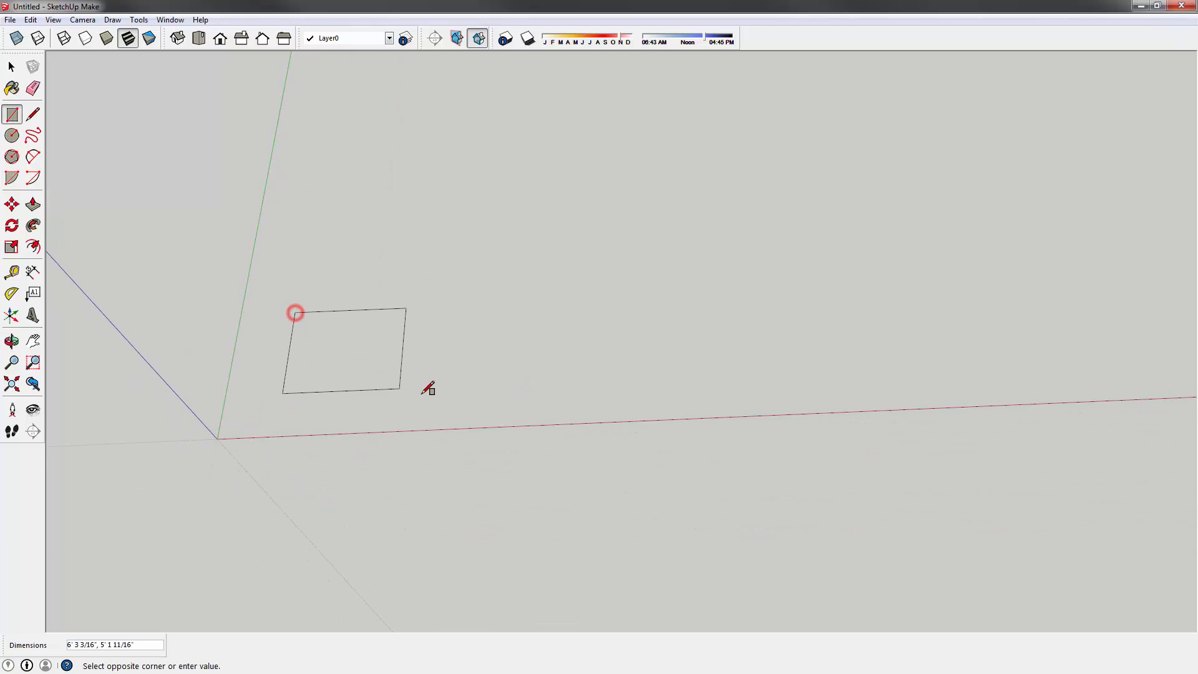
click(391, 396)
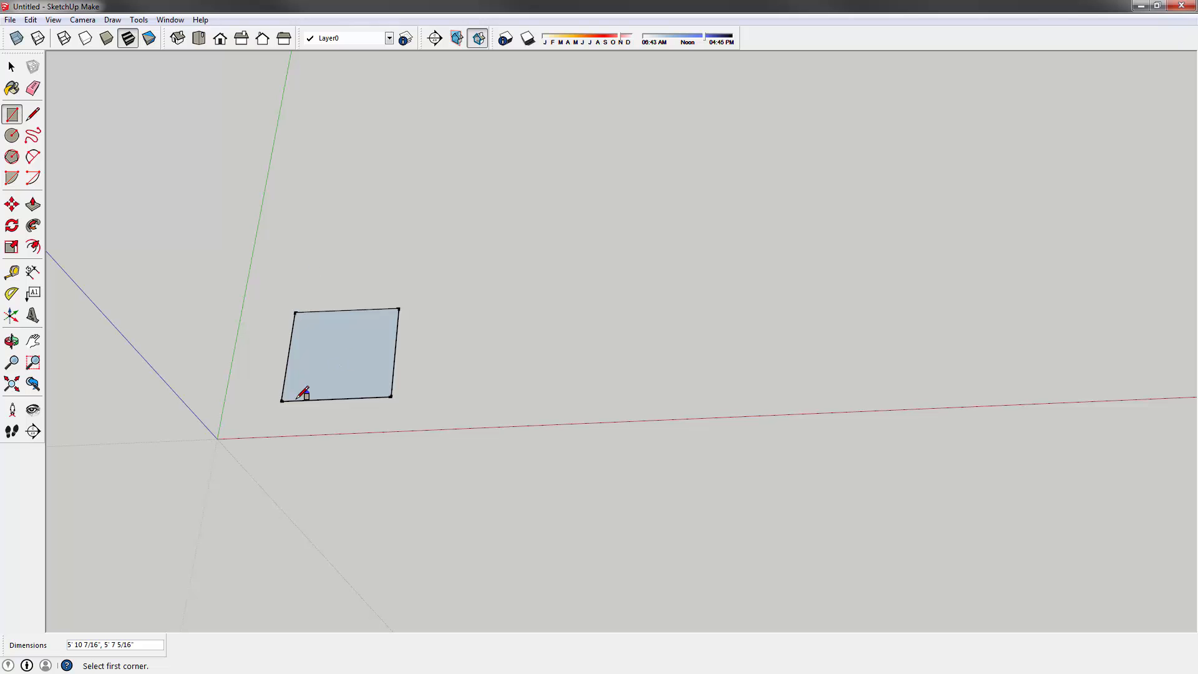
middle_drag(320, 417, 374, 275)
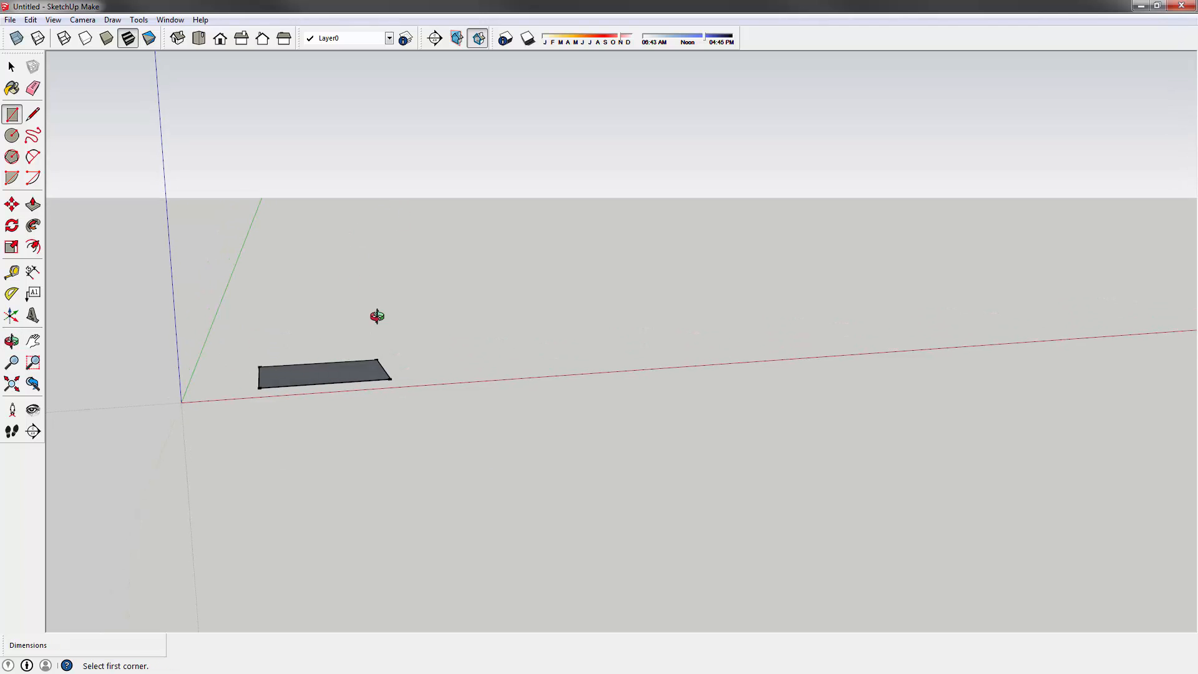
mouse_move(377, 316)
middle_down()
mouse_move(422, 265)
mouse_move(484, 313)
mouse_move(479, 368)
mouse_move(379, 333)
middle_up()
scroll(348, 305, down, 2)
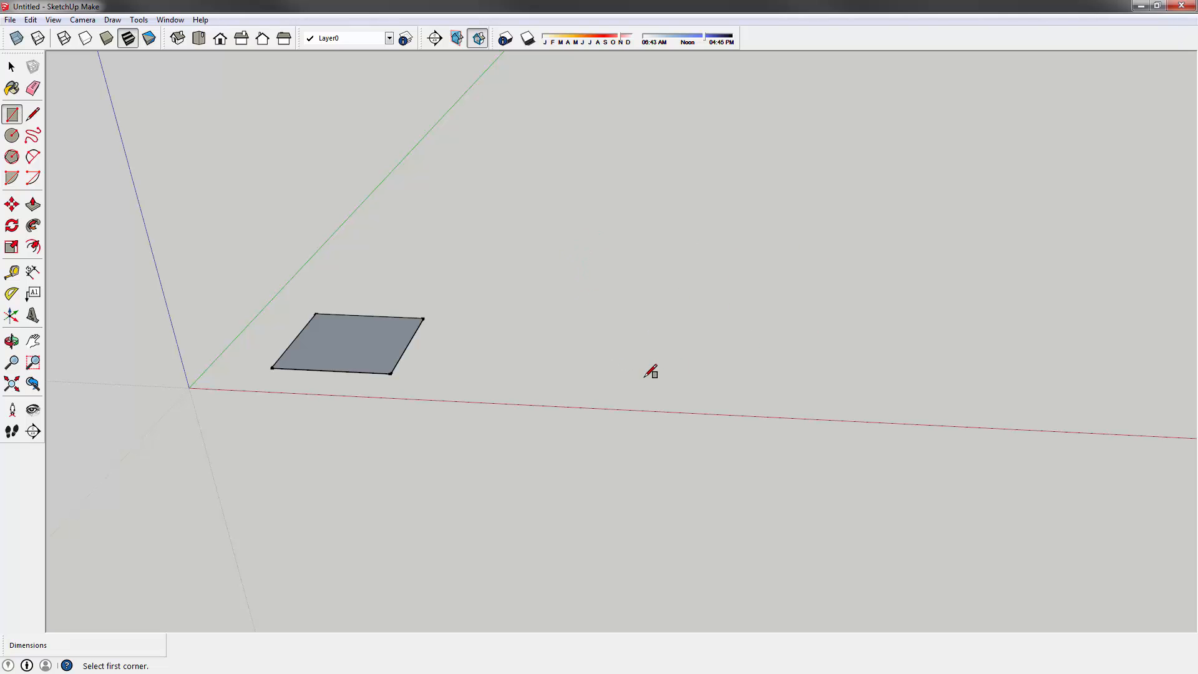
middle_drag(337, 236, 350, 262)
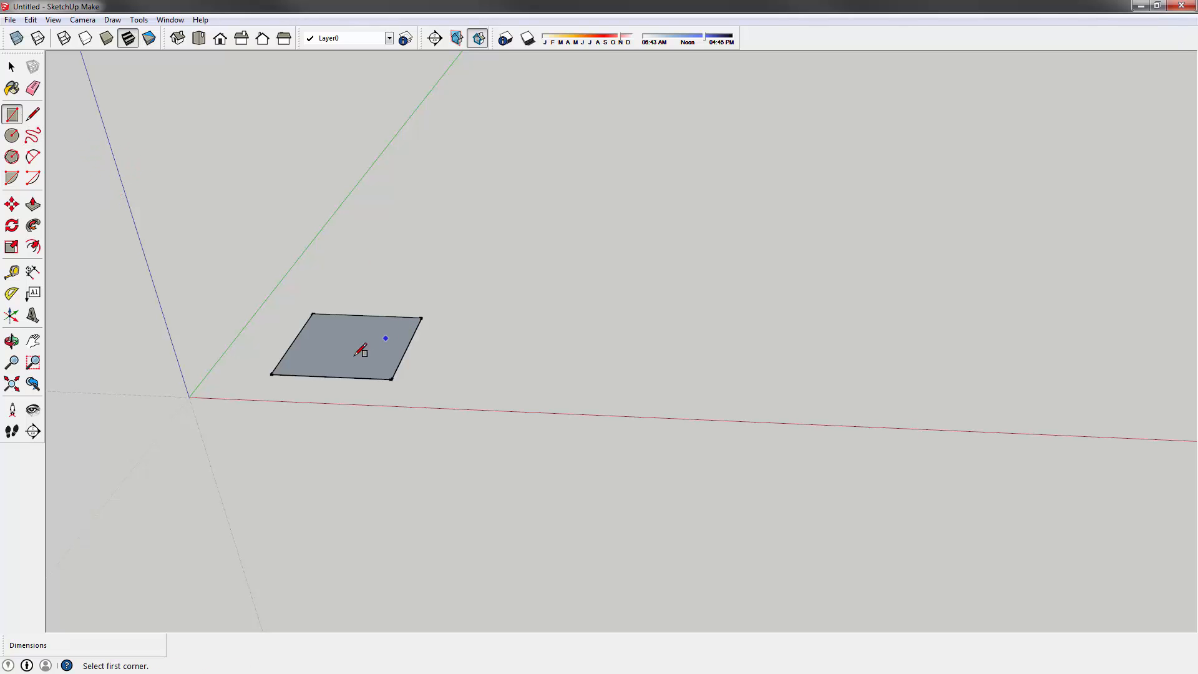
shift+middle_drag(311, 188, 281, 206)
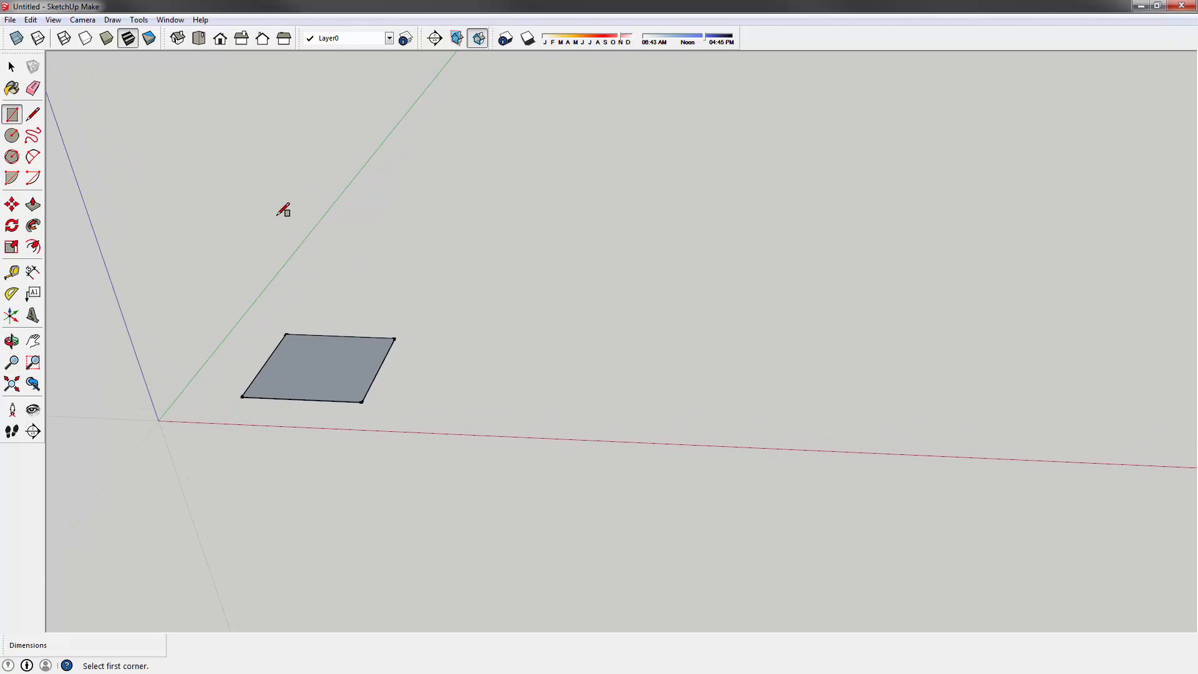
- Push/pull the rectangle up into a 10' tall box and orbit to inspect it
click(35, 211)
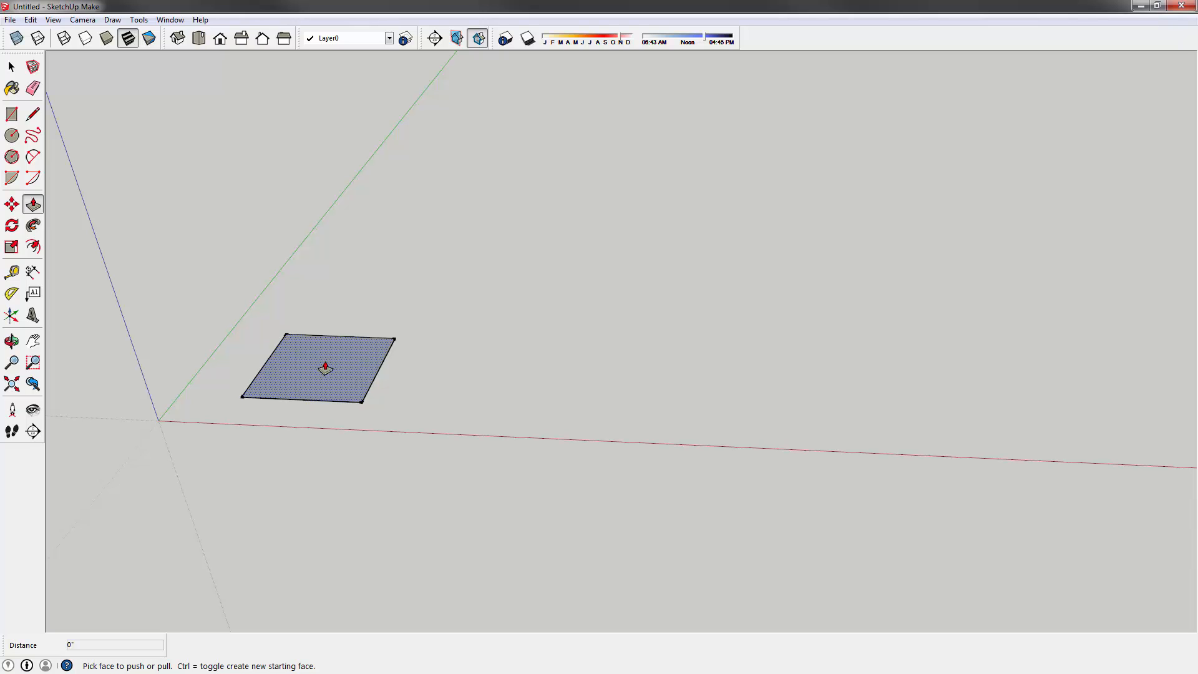
drag(330, 363, 329, 300)
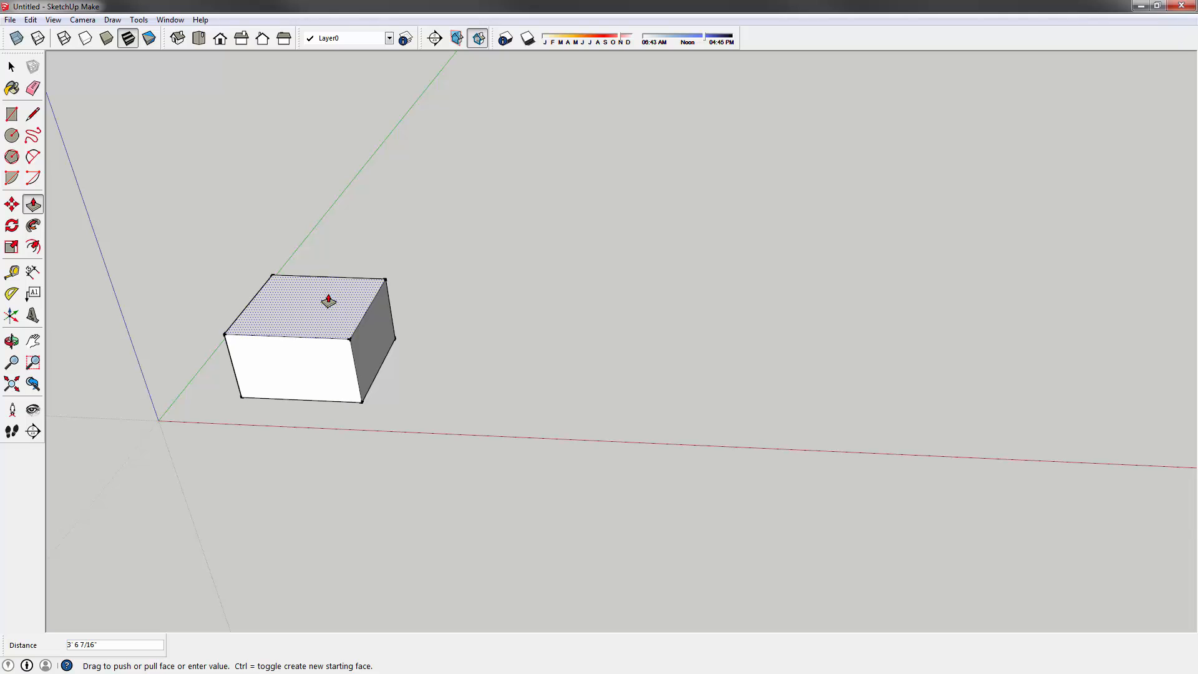
drag(328, 306, 366, 194)
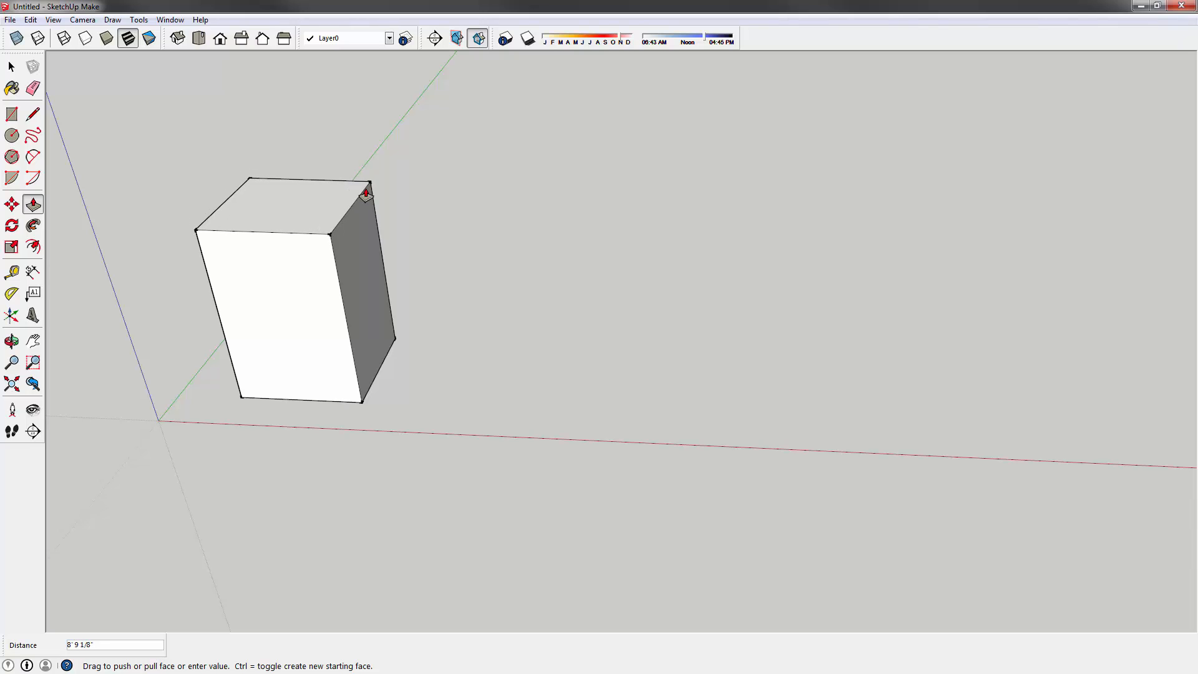
text(10')
key(Return)
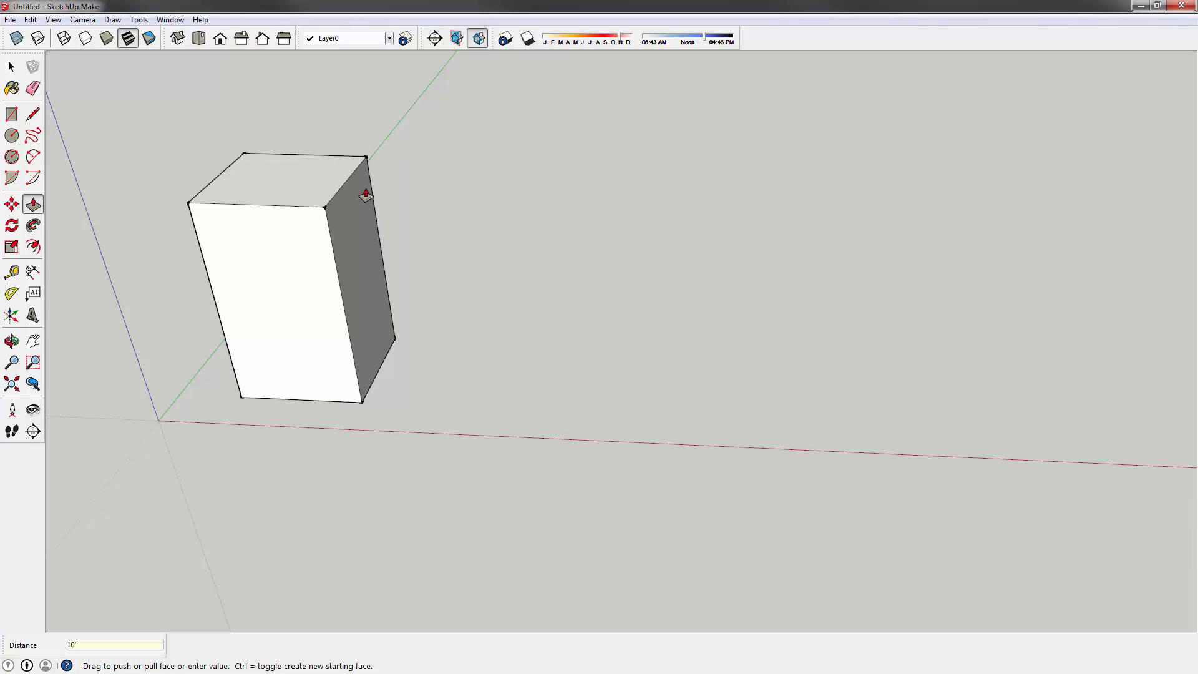
middle_drag(409, 267, 369, 409)
middle_drag(387, 219, 420, 264)
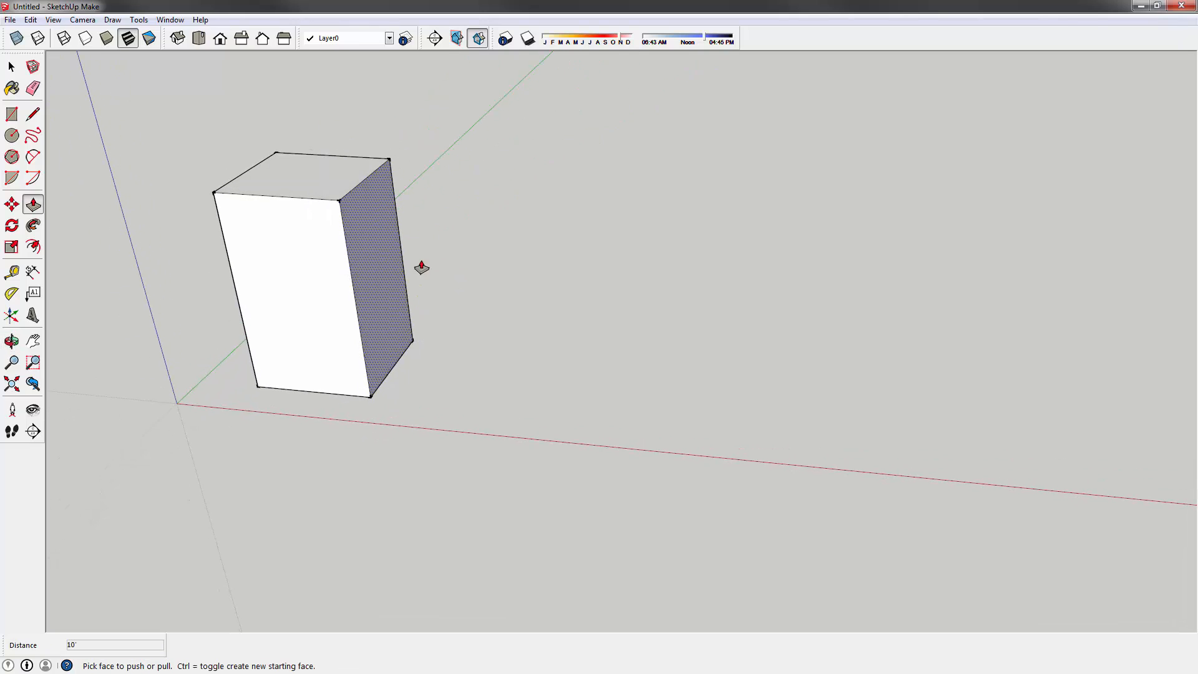
shift+middle_drag(323, 242, 391, 329)
scroll(429, 266, up, 2)
- Narrow the box's right face and push the front face in, then back out to set its depth
click(347, 331)
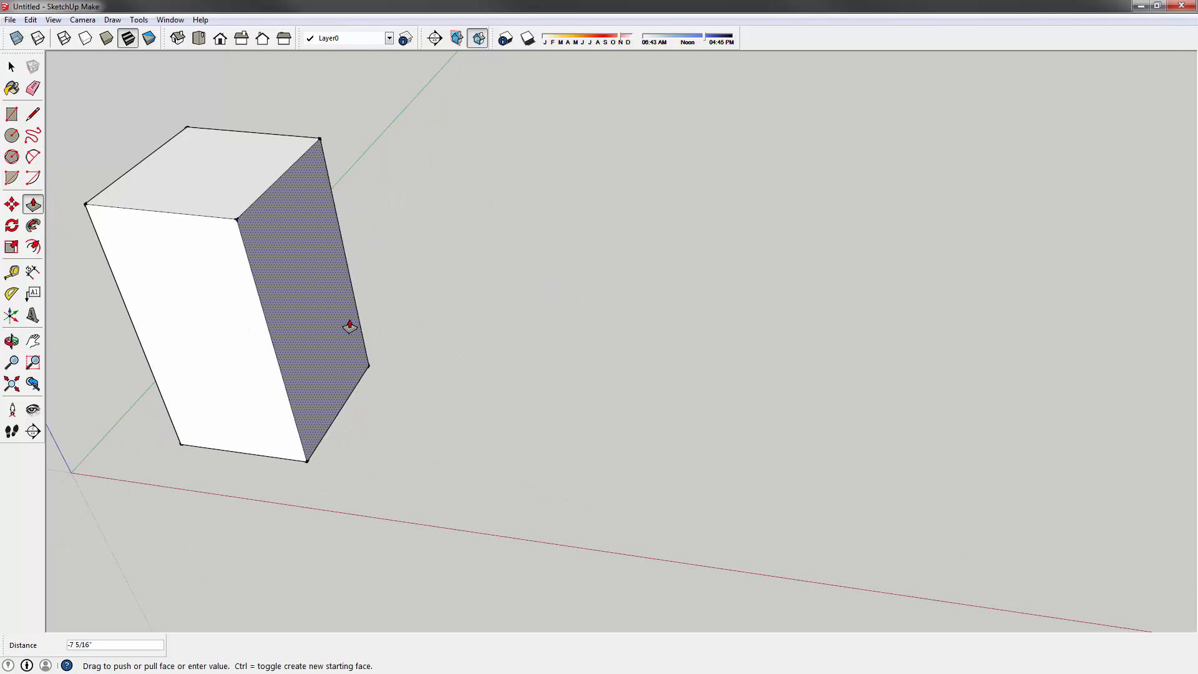
click(388, 329)
drag(311, 356, 316, 330)
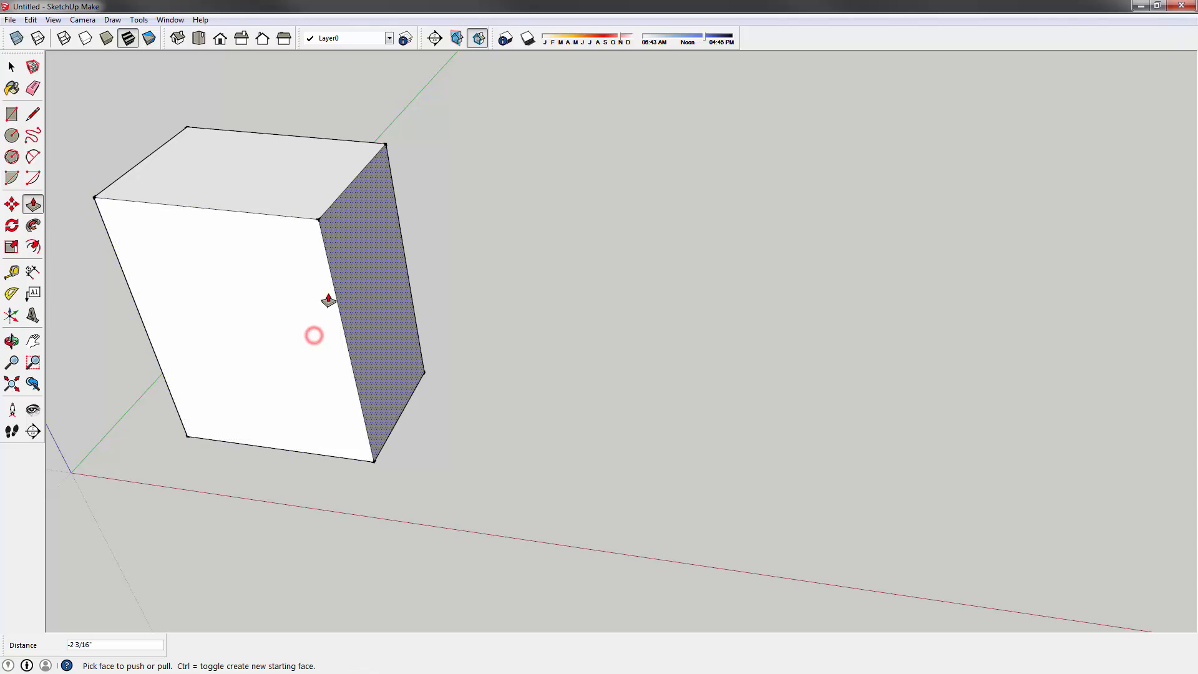
click(308, 313)
click(327, 278)
click(327, 279)
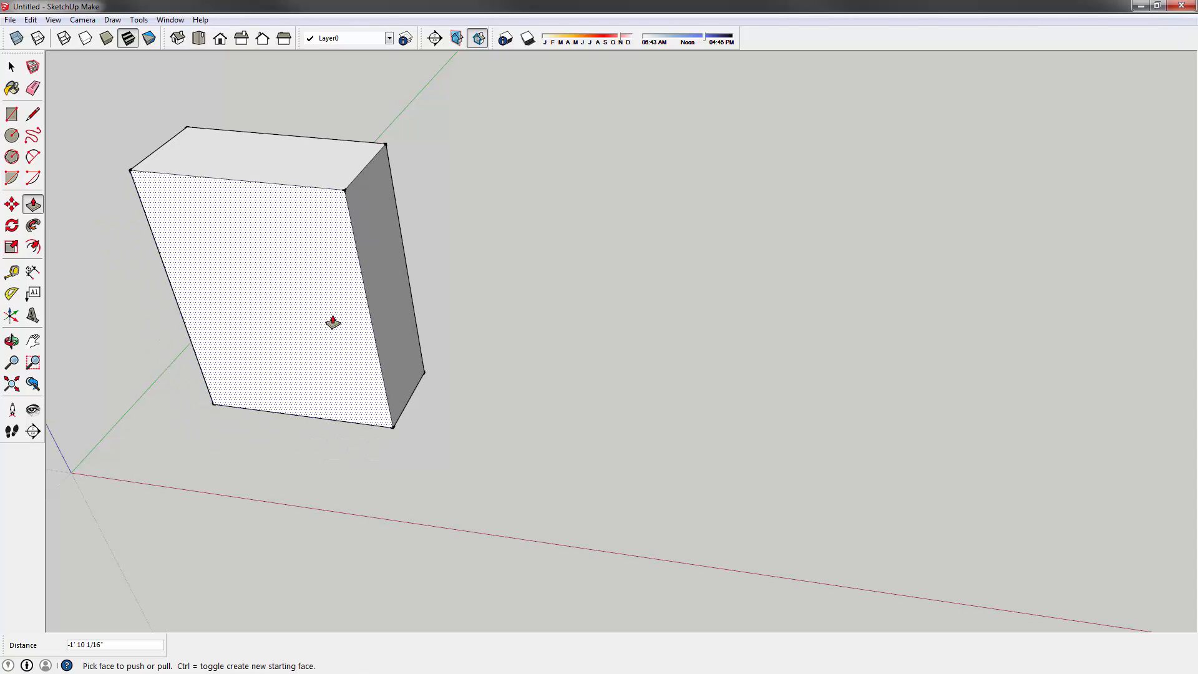
click(333, 315)
click(297, 364)
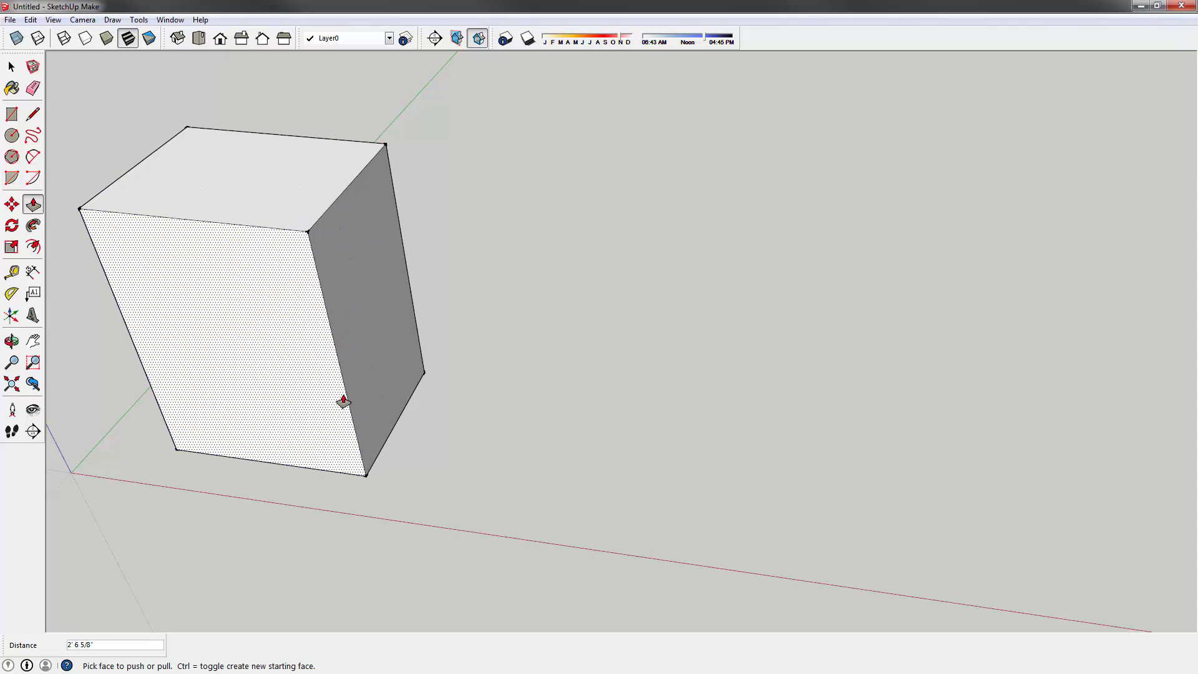
- Resize the right face, finishing with a 2" pull, then return to Select
click(358, 310)
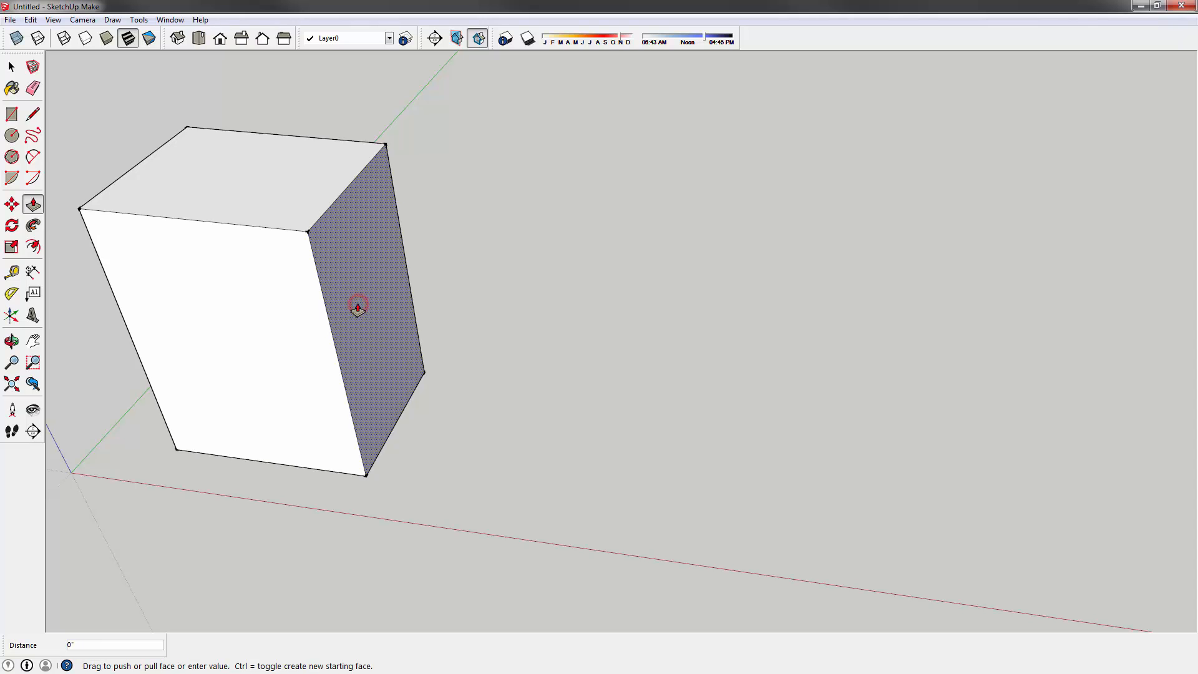
click(515, 334)
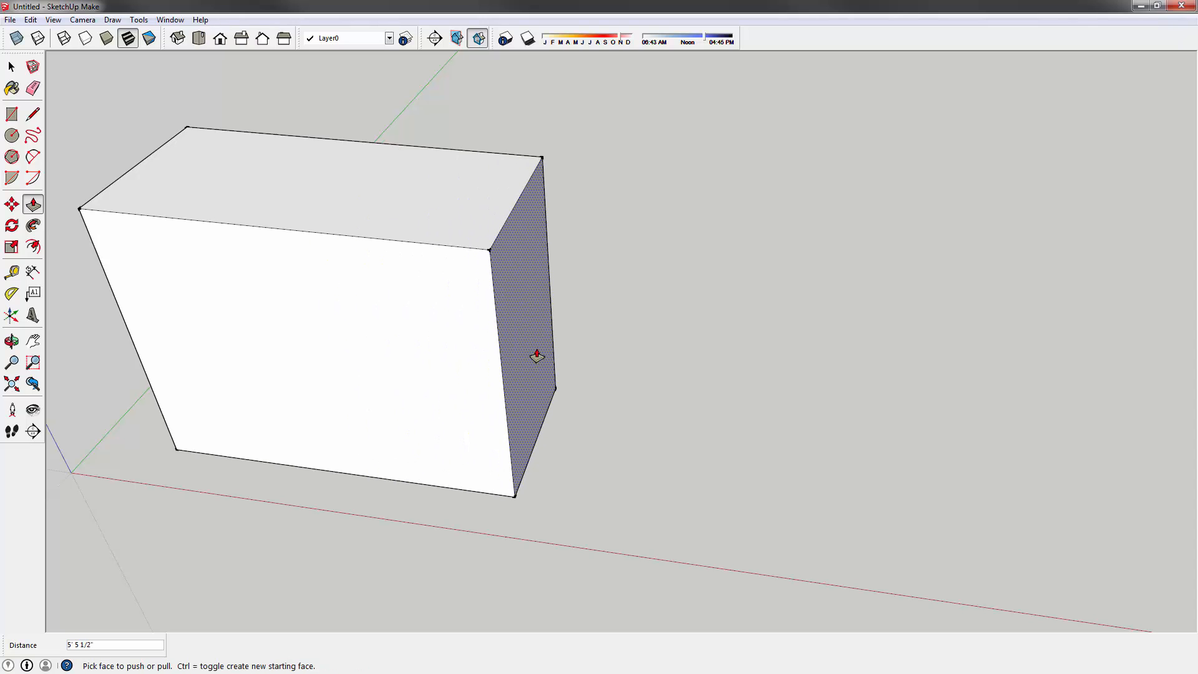
click(536, 356)
click(309, 334)
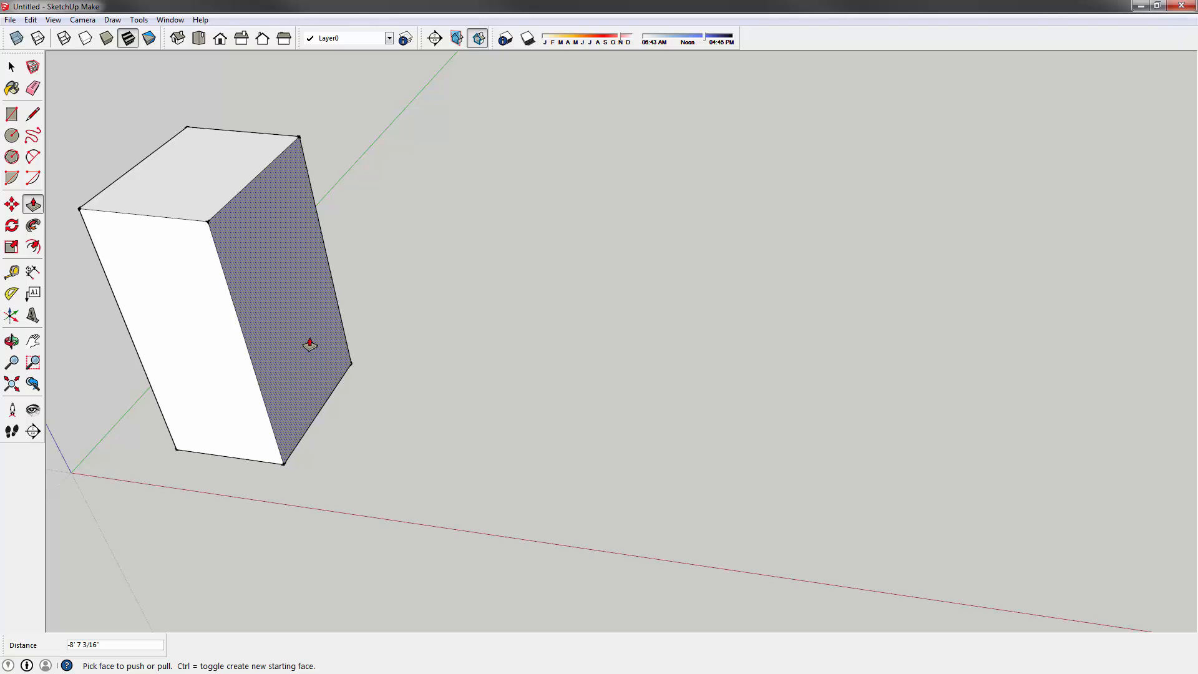
middle_drag(328, 313, 493, 350)
click(493, 347)
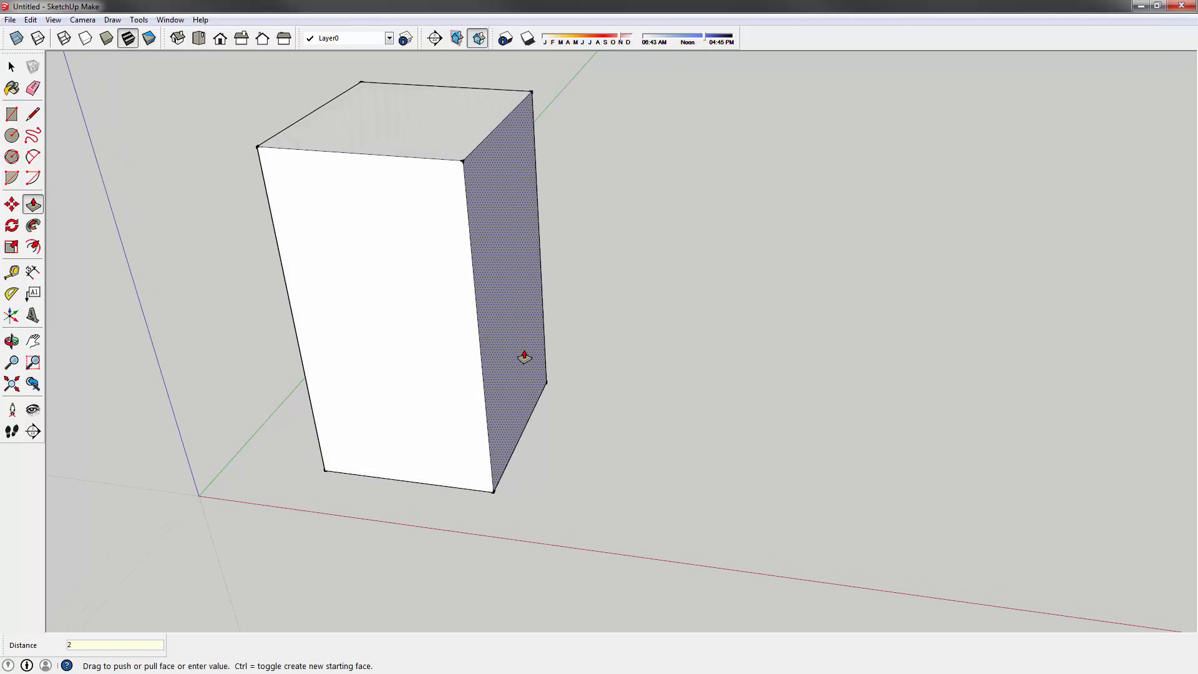
text(2)
key(Return)
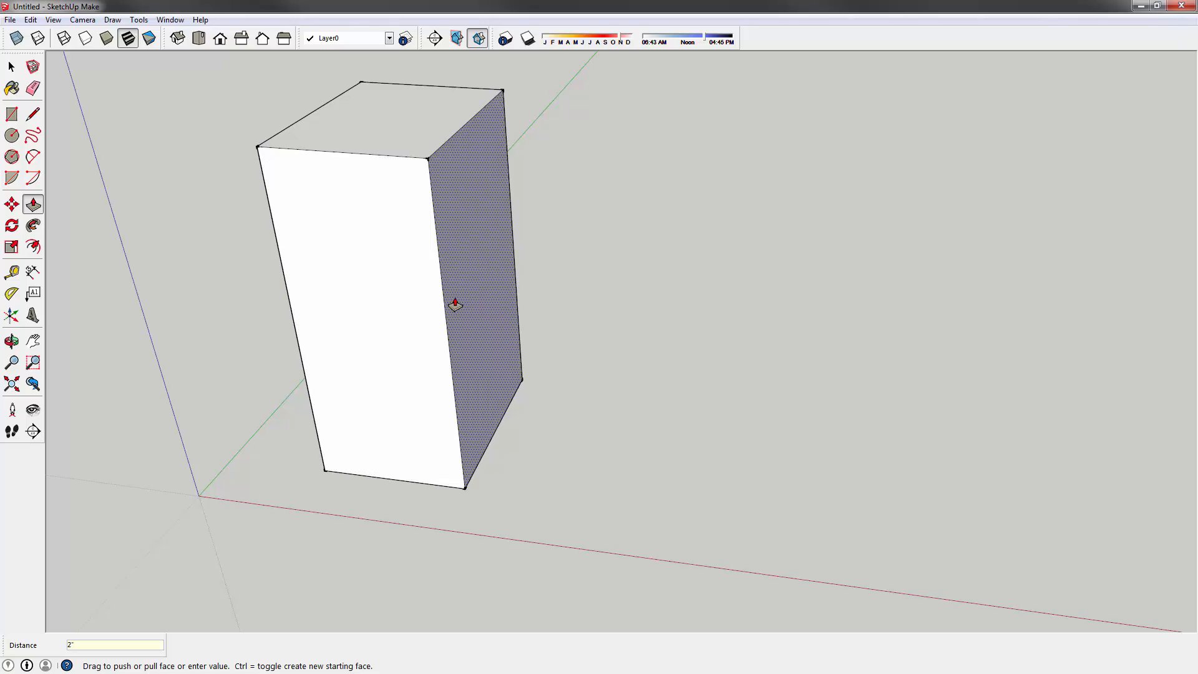
shift+middle_drag(416, 265, 387, 302)
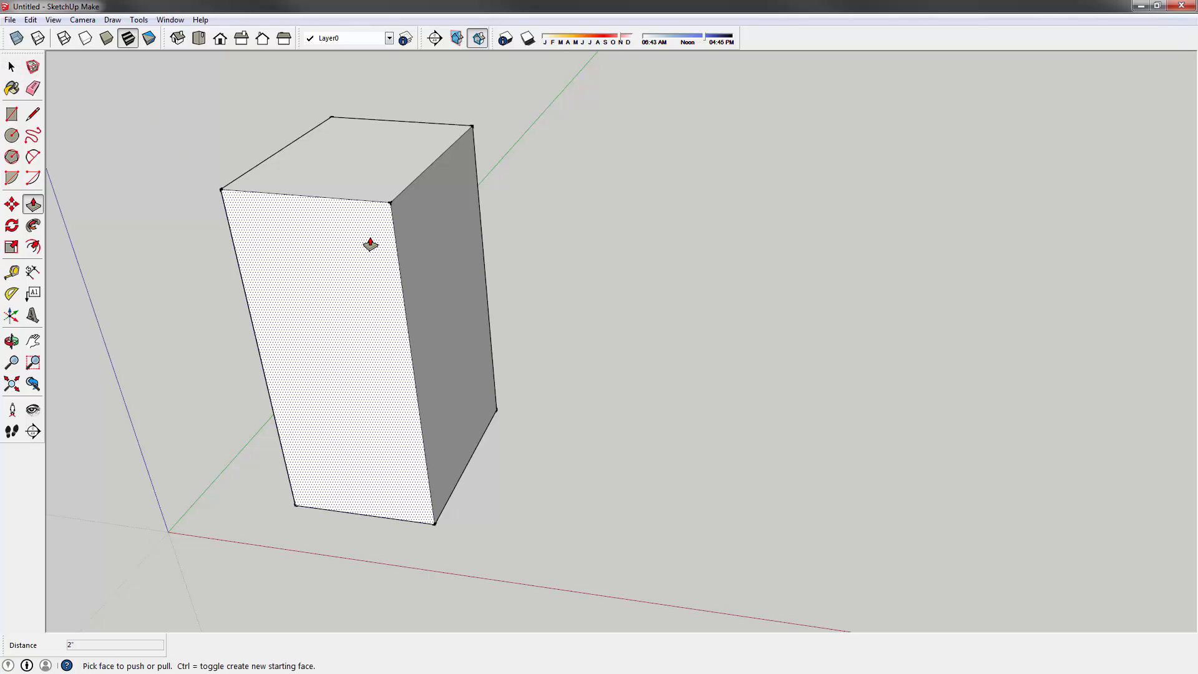
key(space)
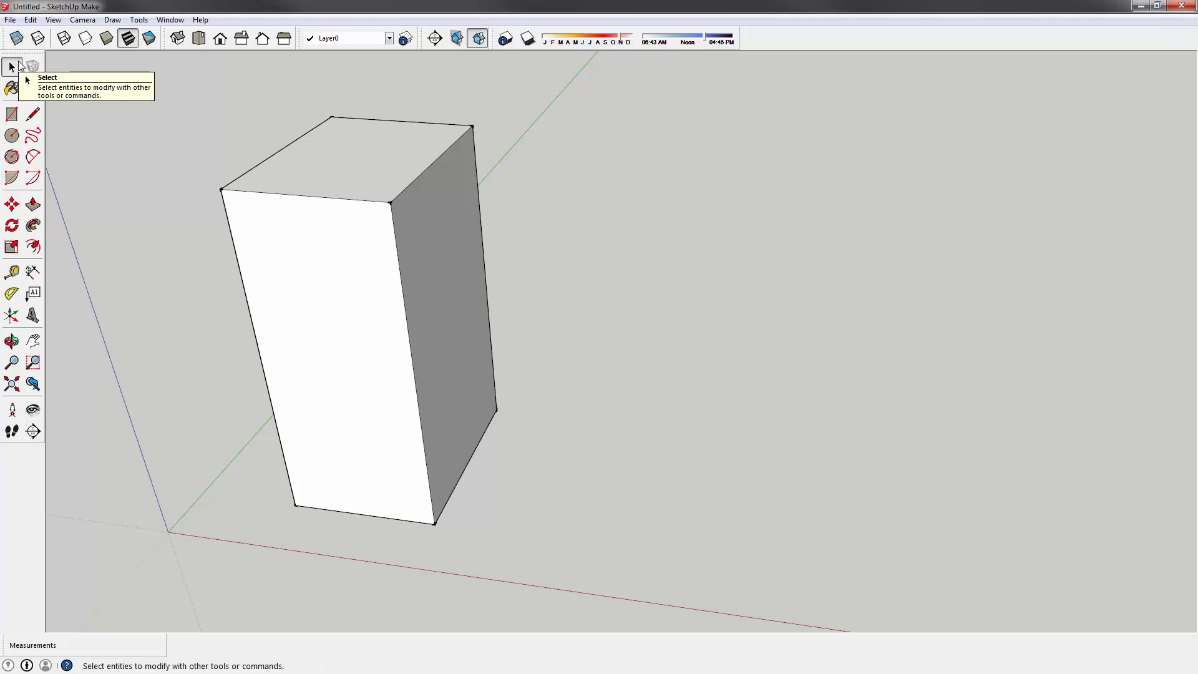
shift+middle_drag(364, 314, 342, 278)
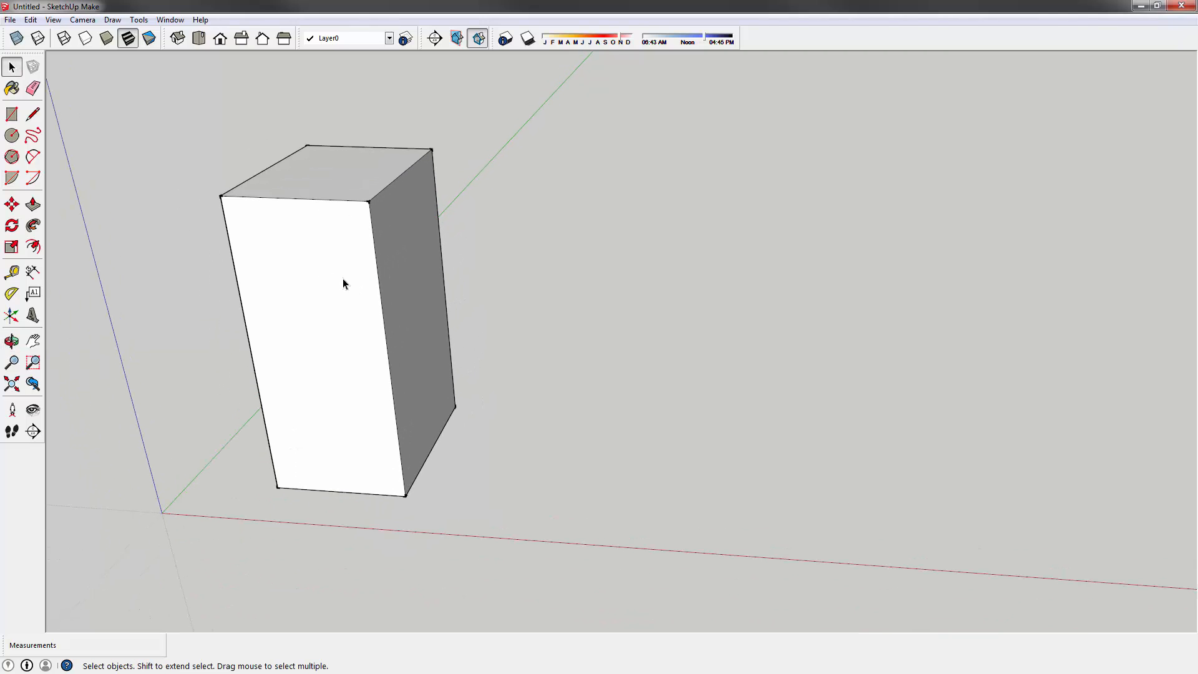
middle_drag(343, 278, 316, 298)
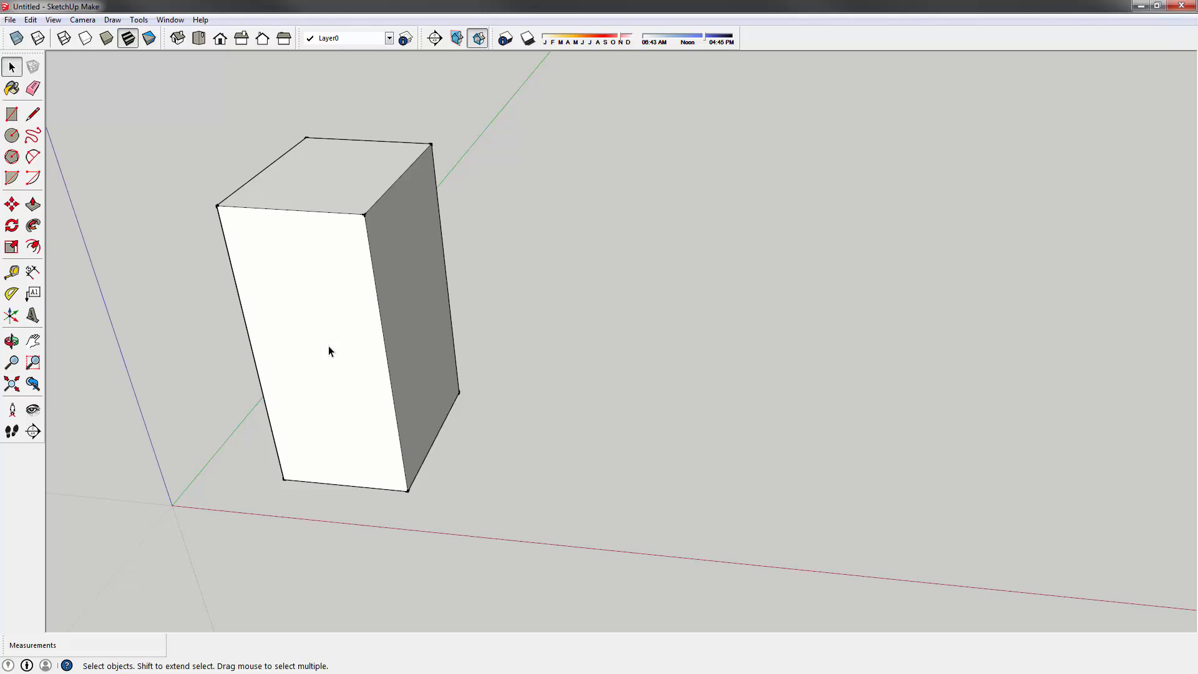
click(304, 315)
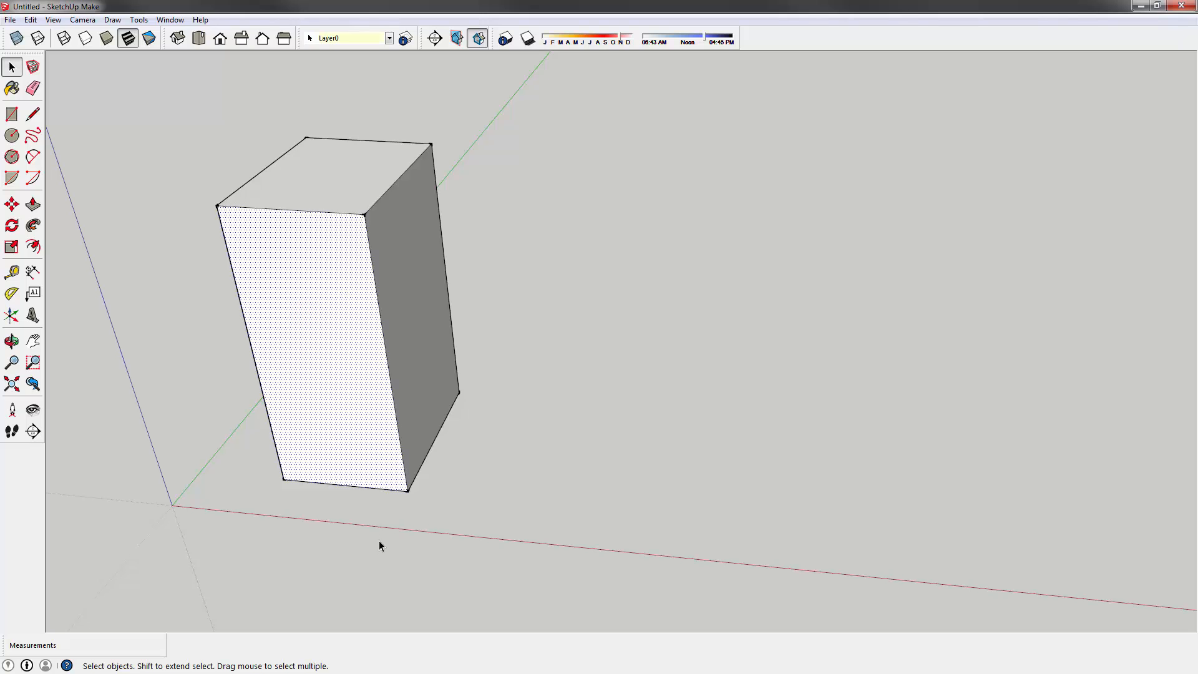
middle_drag(285, 280, 299, 231)
click(377, 137)
click(421, 228)
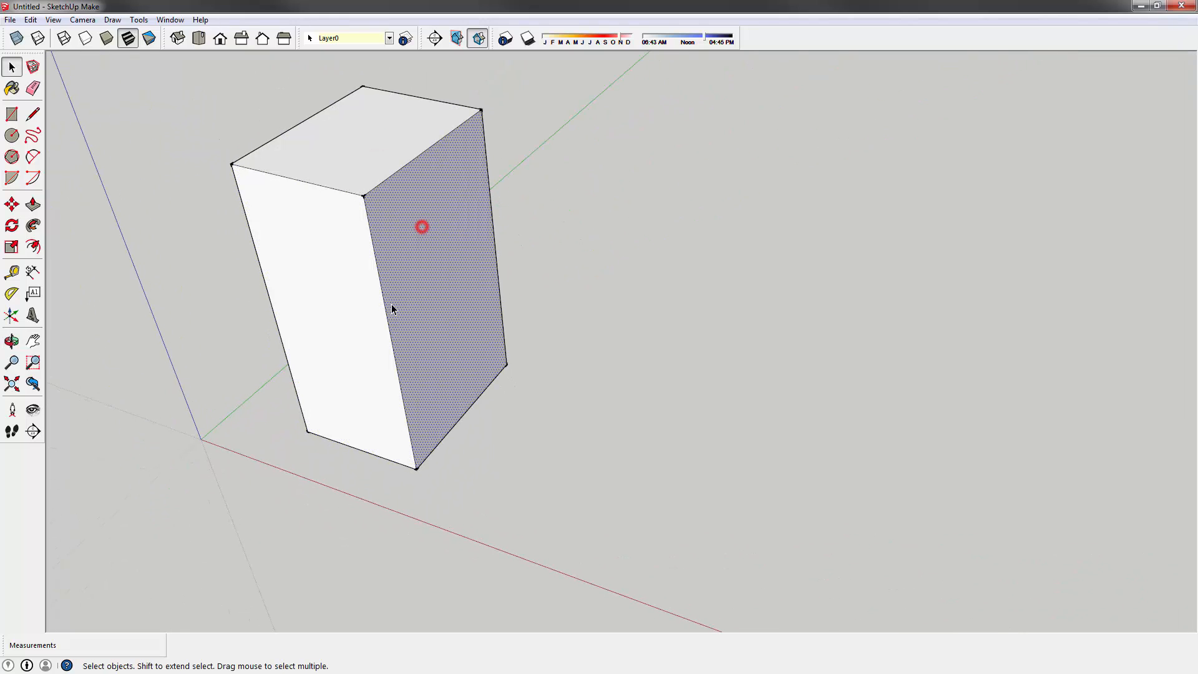
click(331, 285)
middle_drag(391, 288, 296, 294)
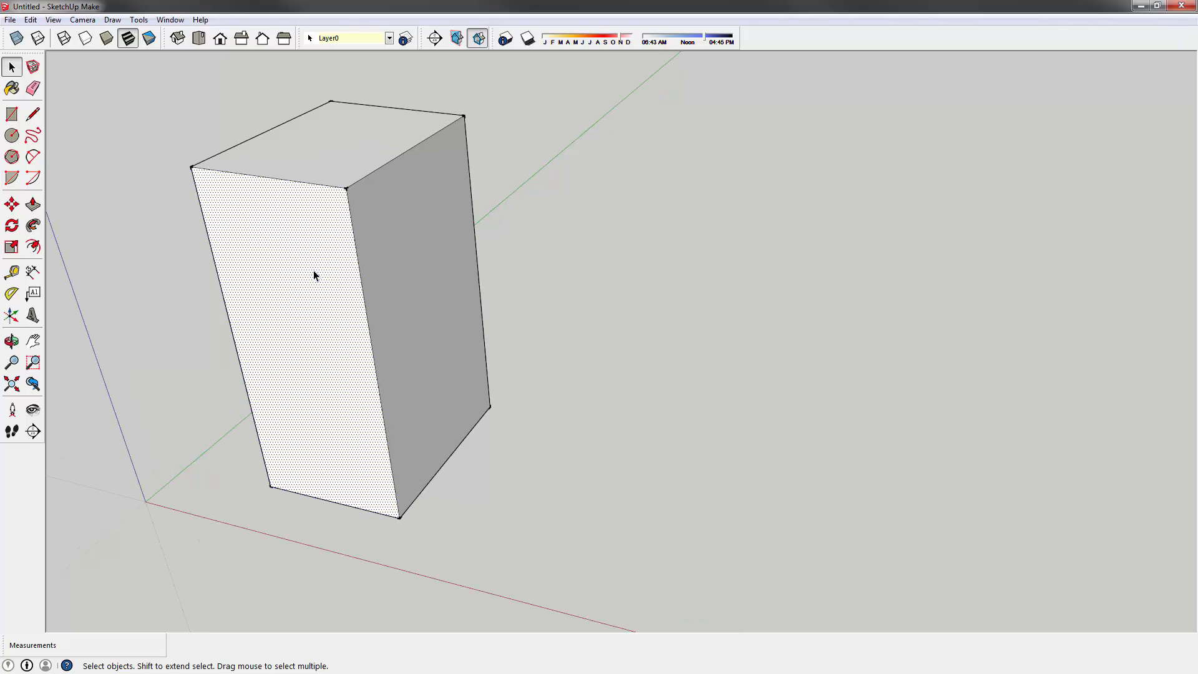
click(287, 181)
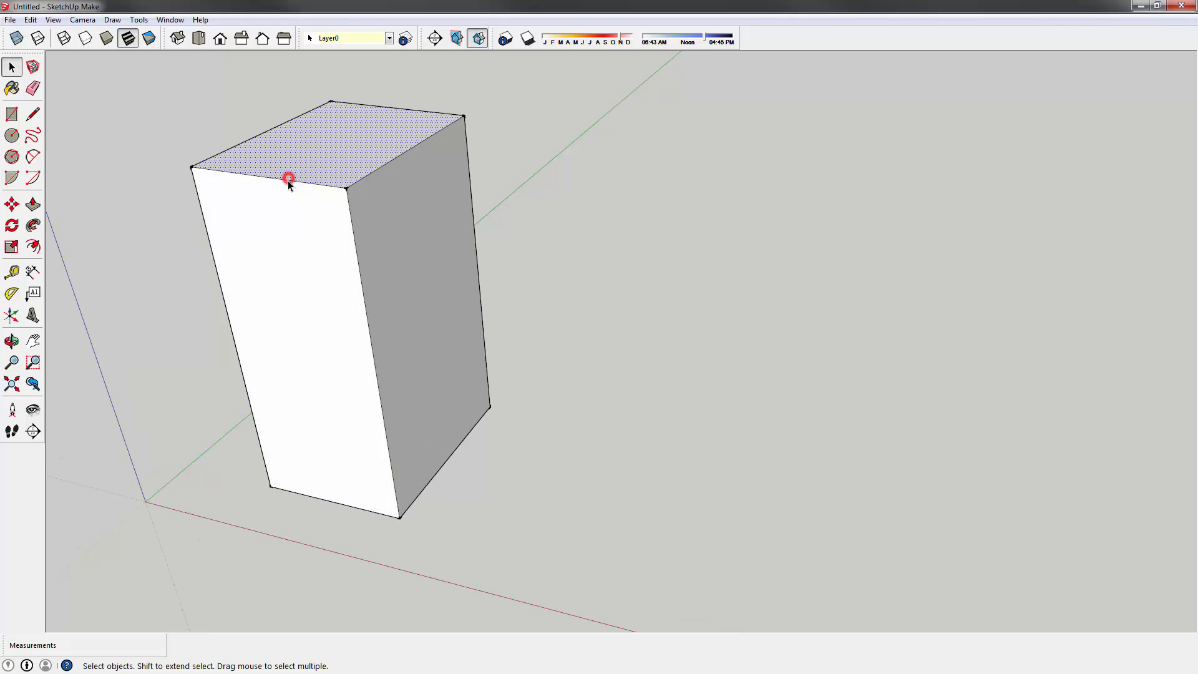
middle_drag(287, 181, 202, 172)
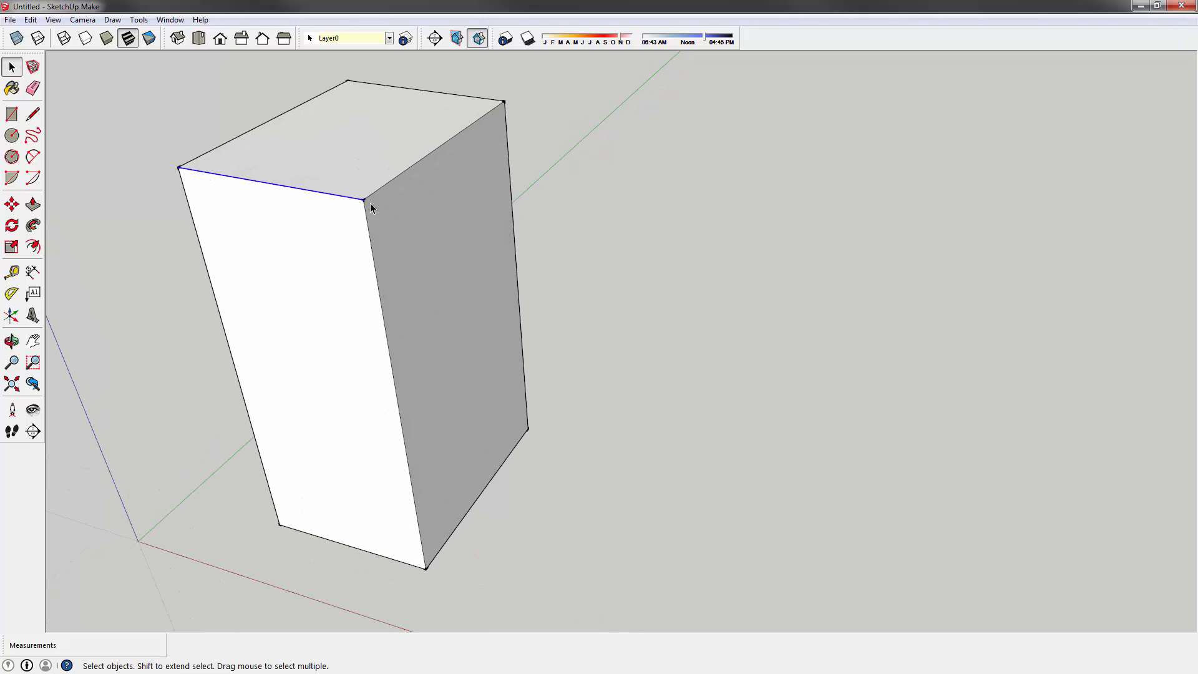
click(178, 167)
click(163, 145)
drag(187, 179, 186, 178)
click(178, 170)
click(204, 169)
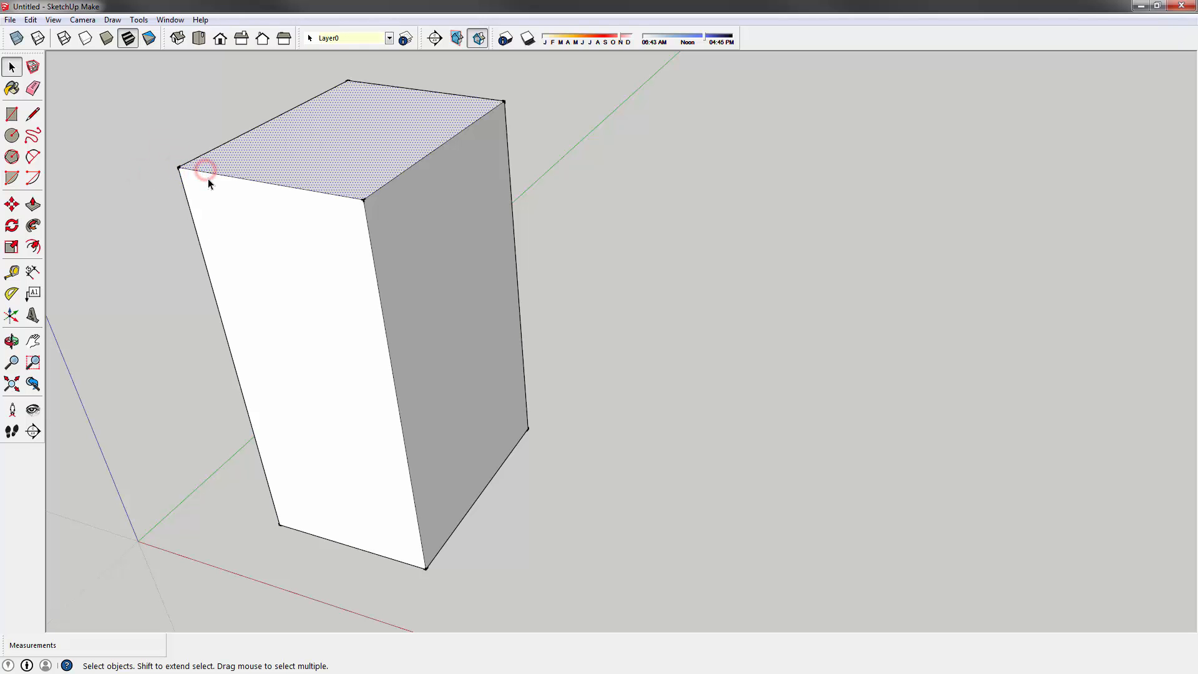
click(210, 174)
click(185, 195)
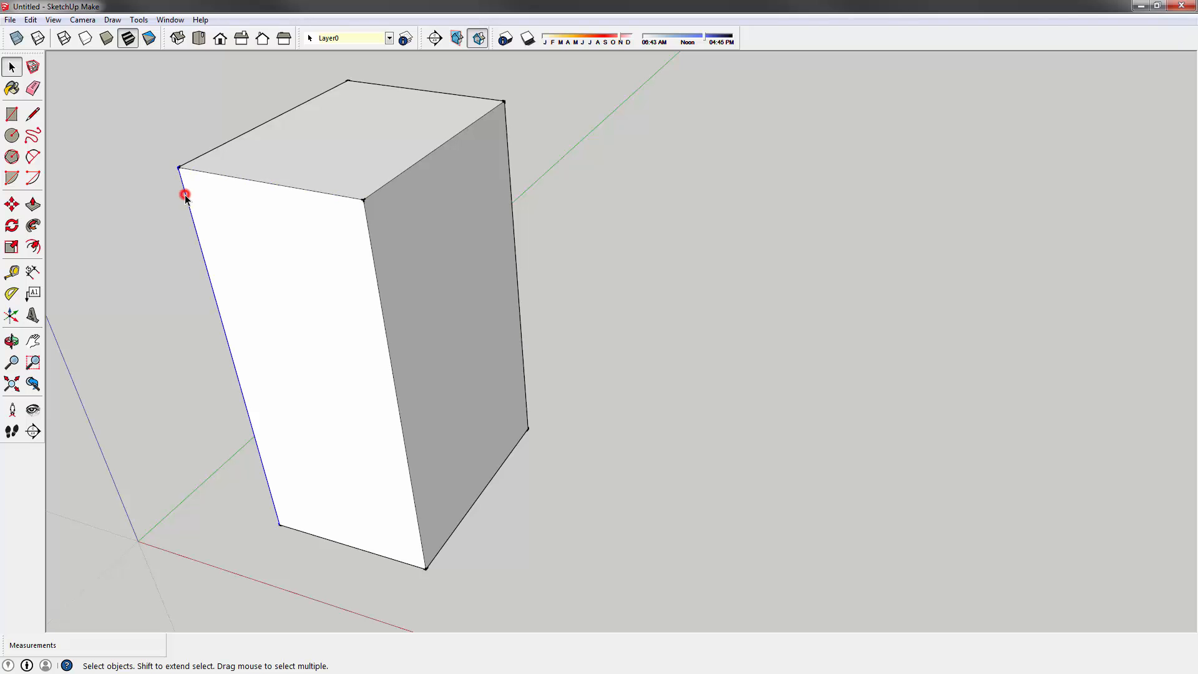
mouse_move(312, 274)
middle_down()
mouse_move(393, 272)
mouse_move(305, 315)
mouse_move(414, 217)
mouse_move(425, 347)
mouse_move(400, 414)
middle_up()
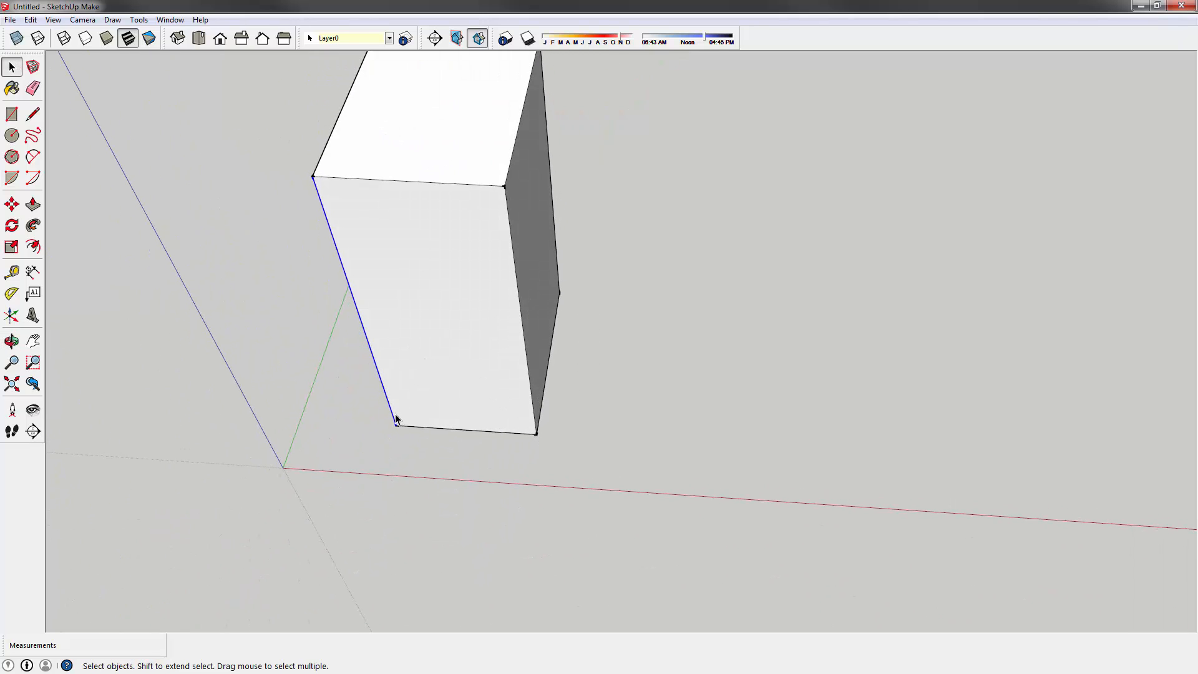
key(m)
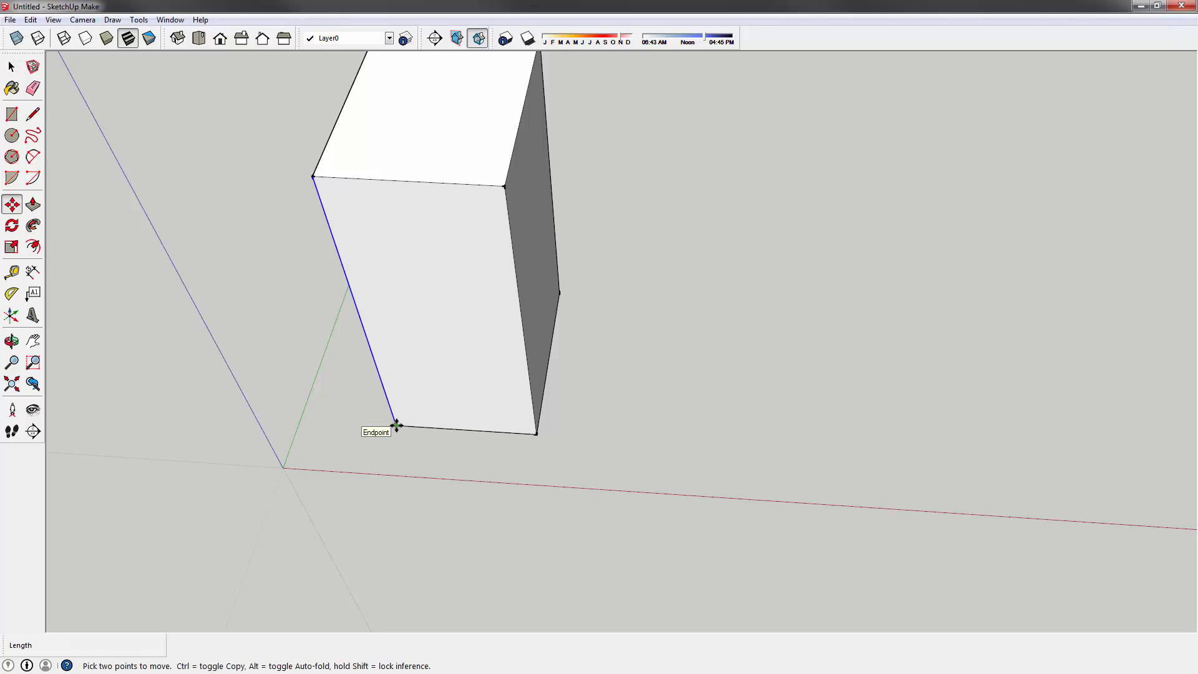
click(396, 426)
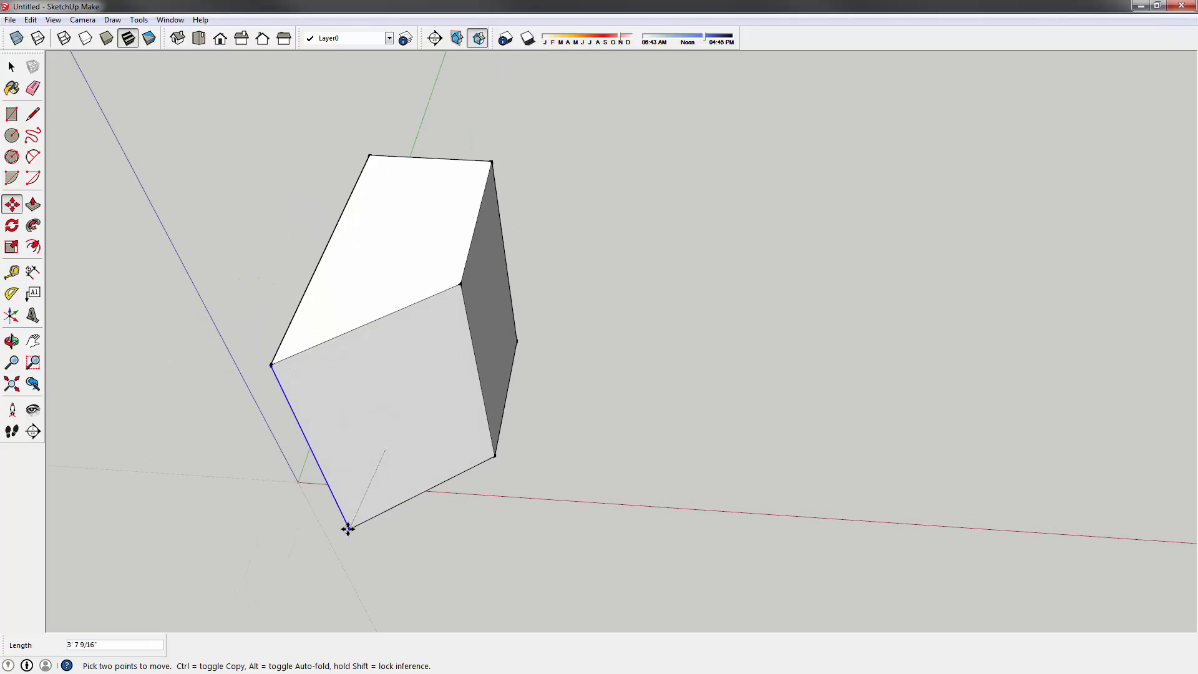
key(Escape)
middle_drag(420, 309, 144, 84)
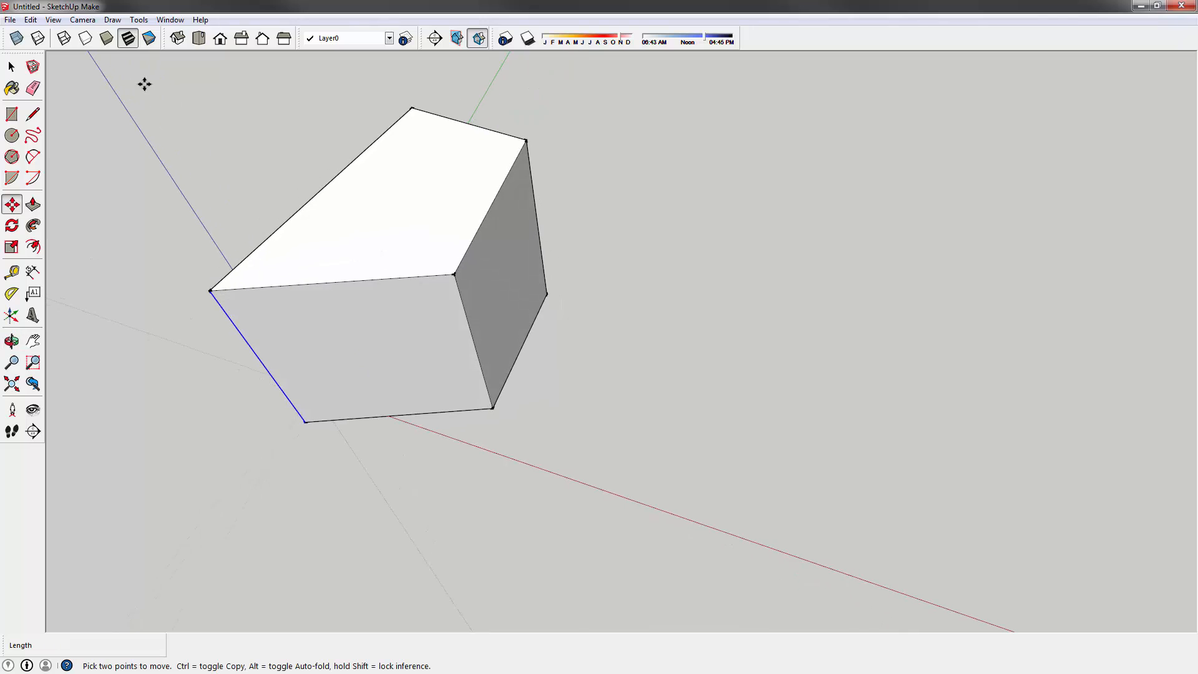
click(30, 19)
mouse_move(82, 19)
click(234, 41)
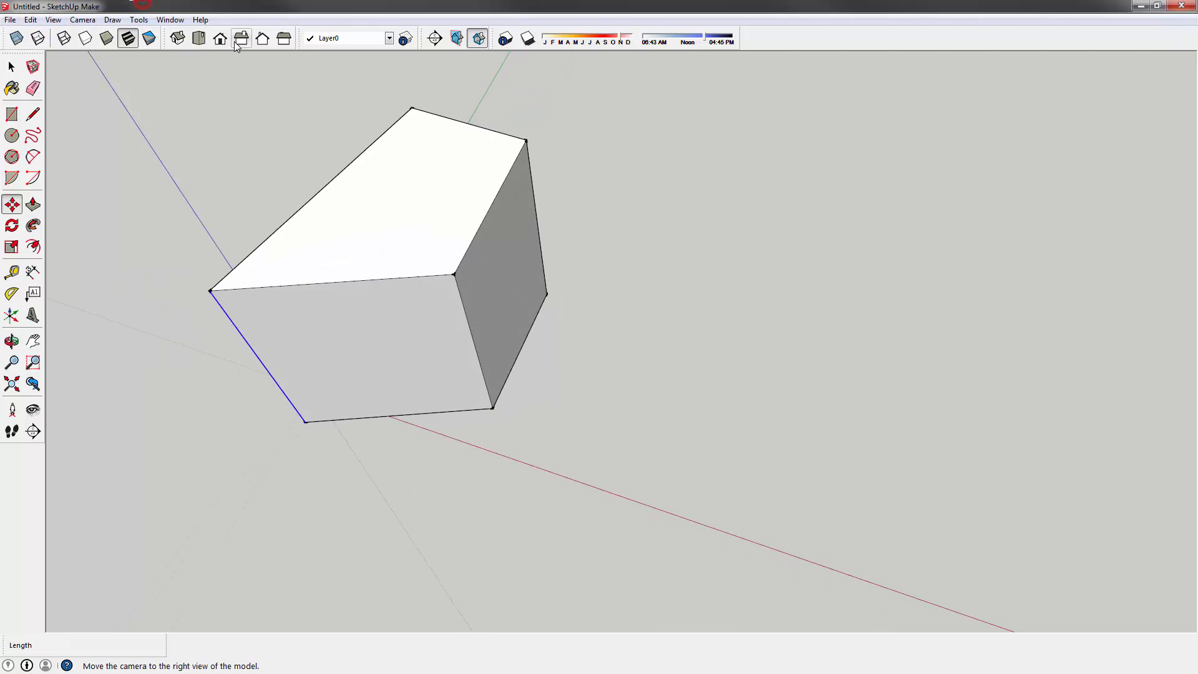
click(233, 42)
middle_drag(318, 331, 413, 281)
middle_drag(414, 350, 366, 272)
click(11, 68)
click(202, 146)
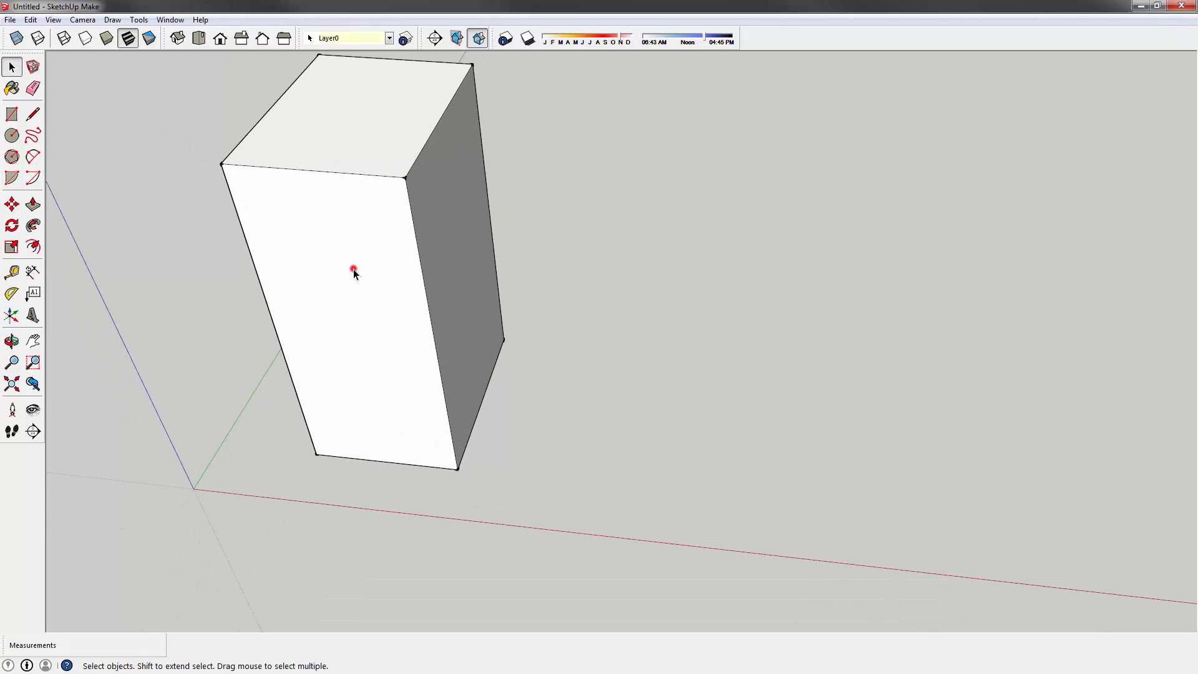
click(353, 274)
click(392, 117)
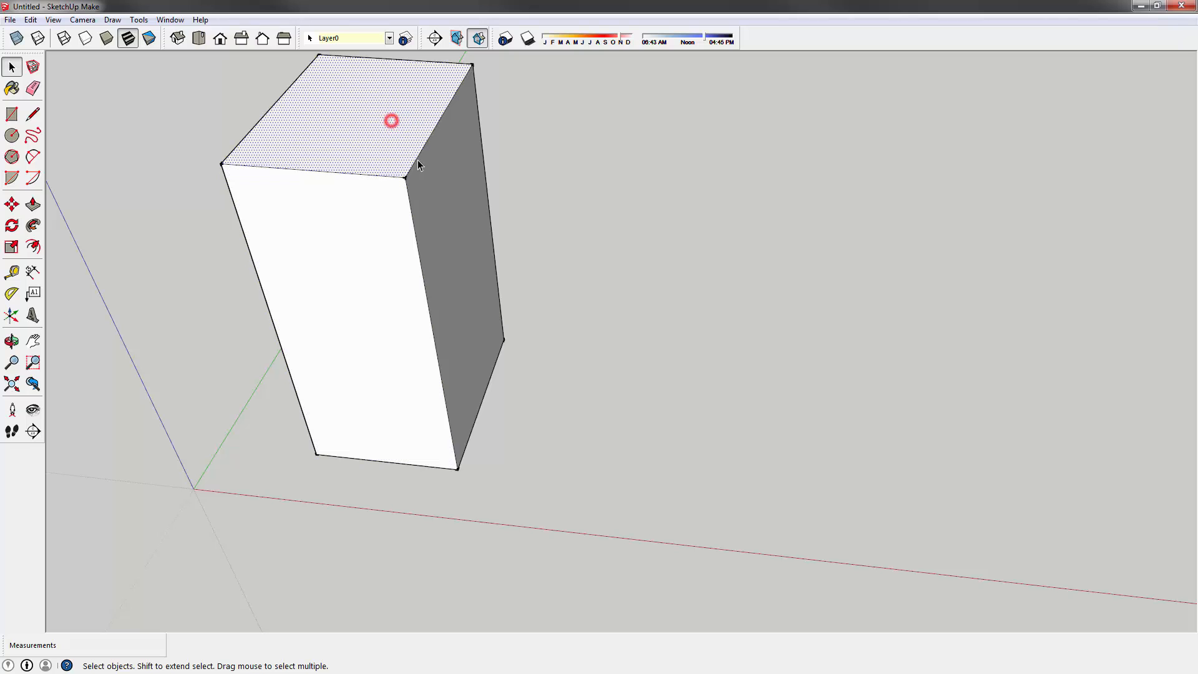
click(437, 201)
click(356, 175)
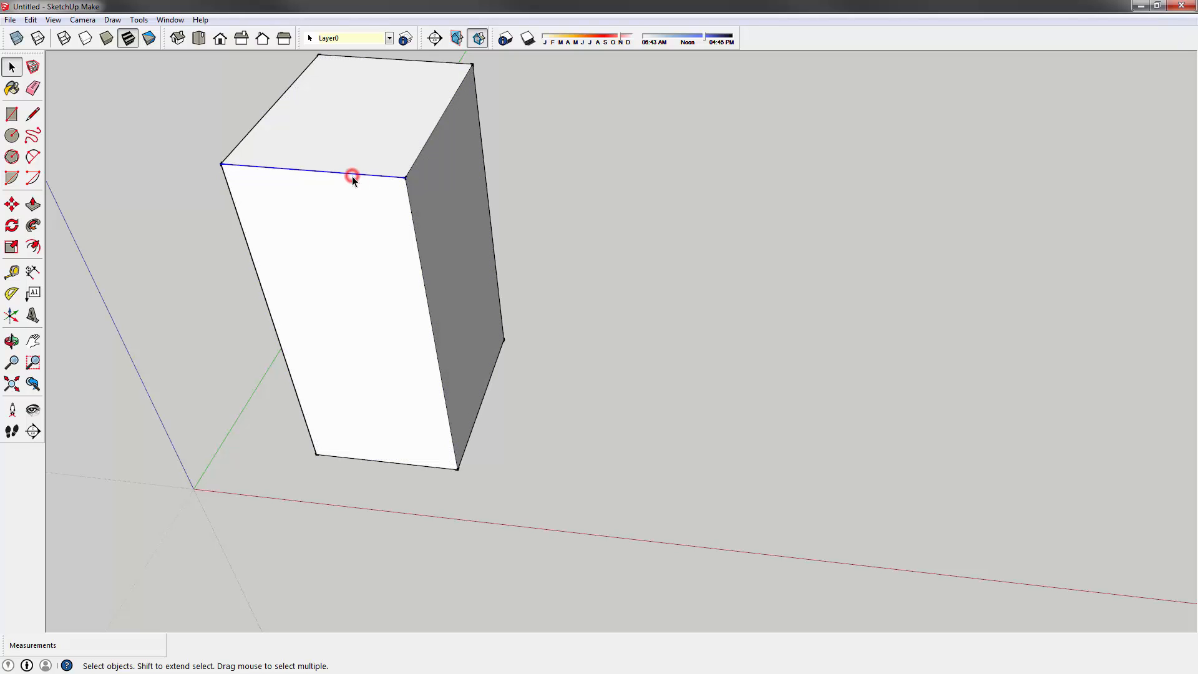
click(172, 247)
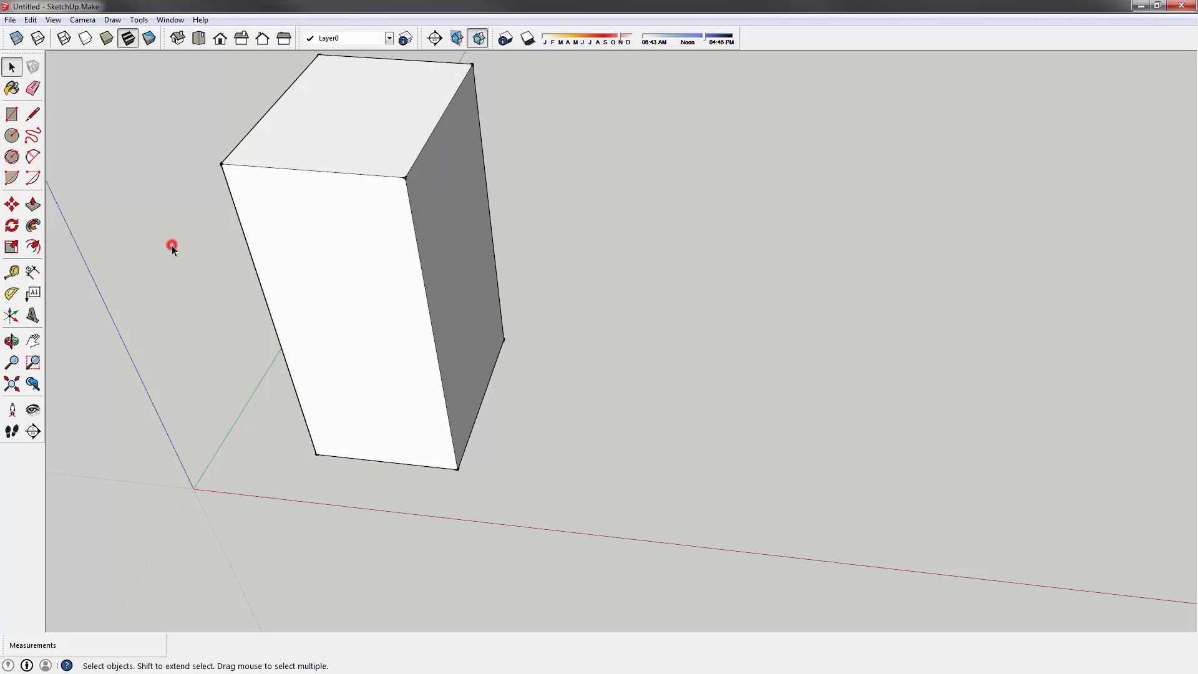
click(324, 276)
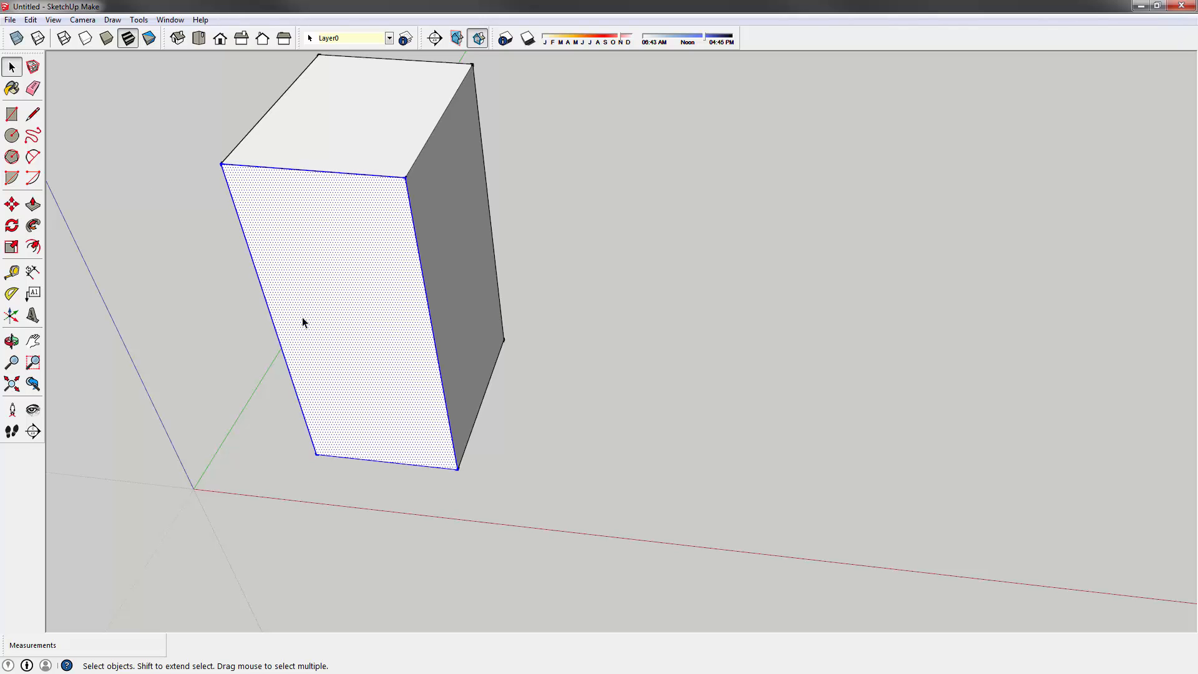
middle_drag(401, 231, 353, 181)
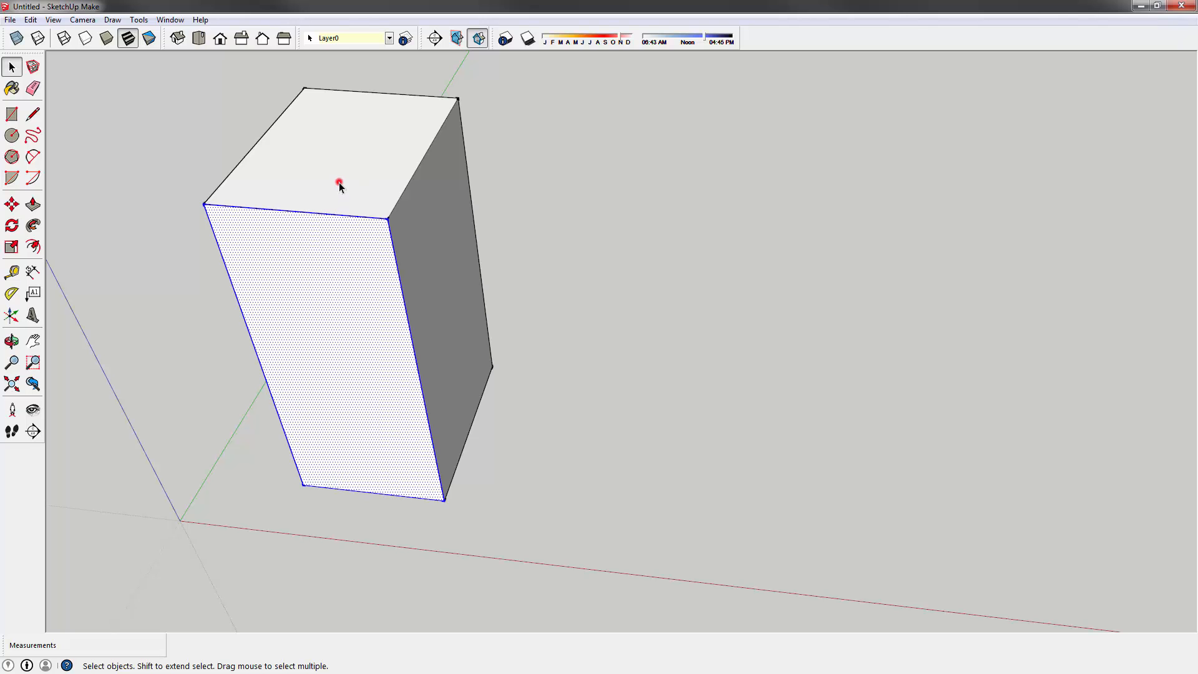
triple_click(338, 187)
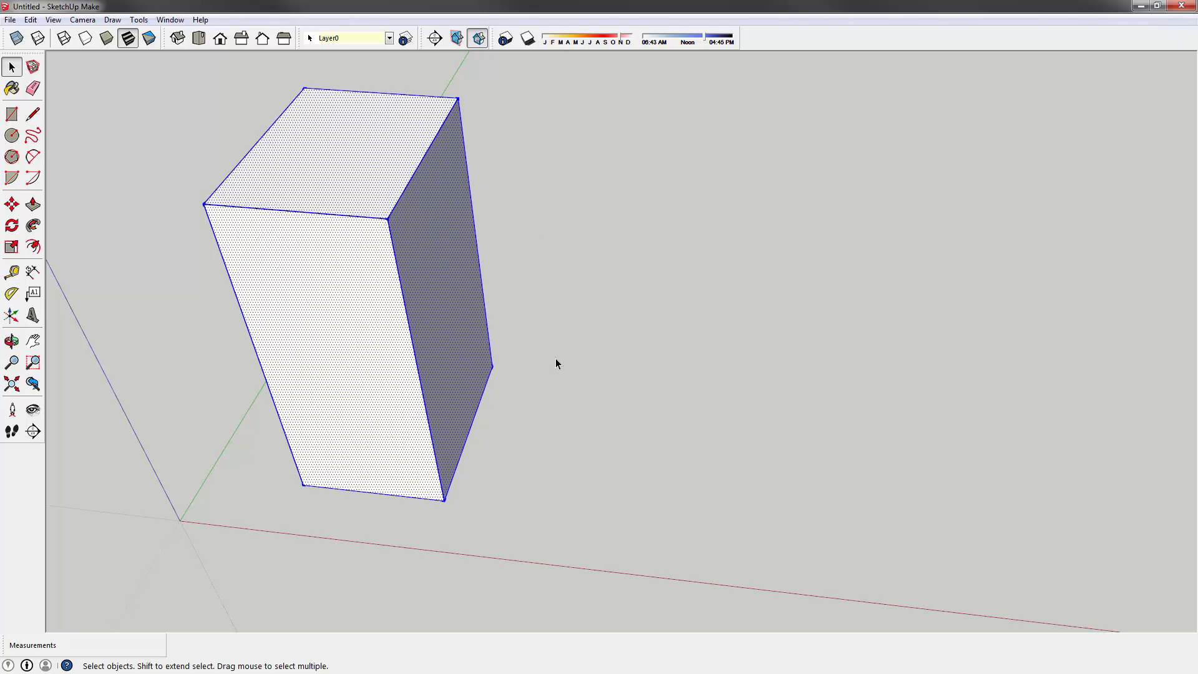
click(585, 297)
scroll(339, 291, down, 2)
shift+middle_drag(545, 273, 400, 270)
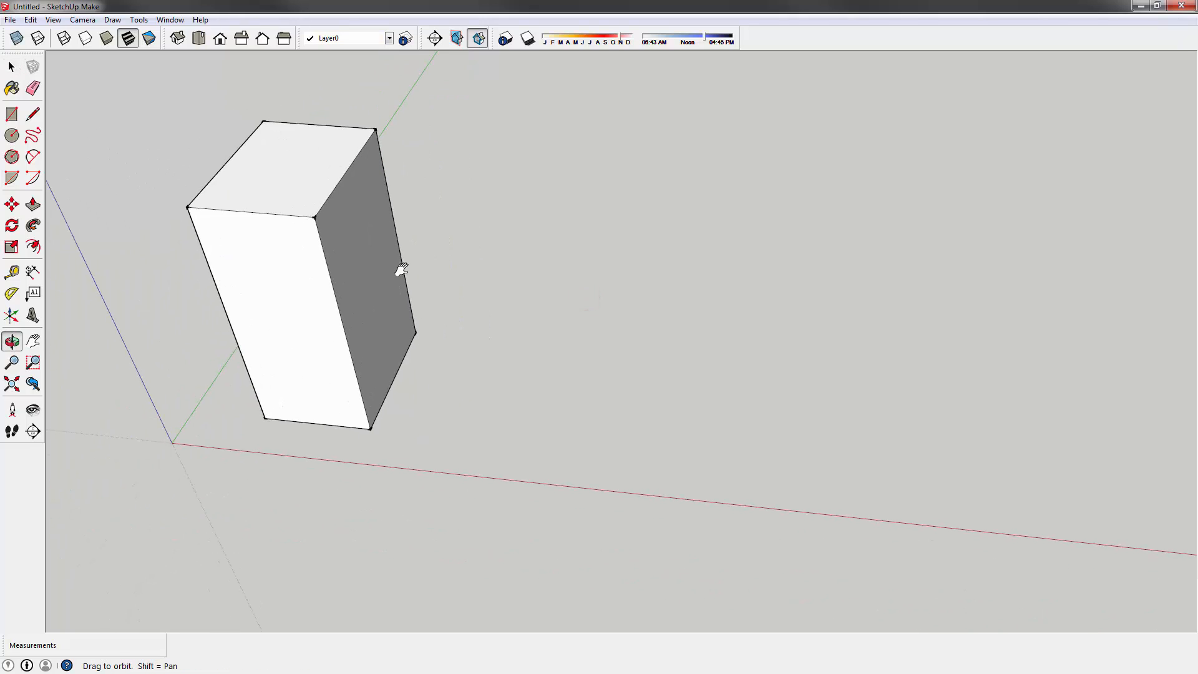
click(11, 114)
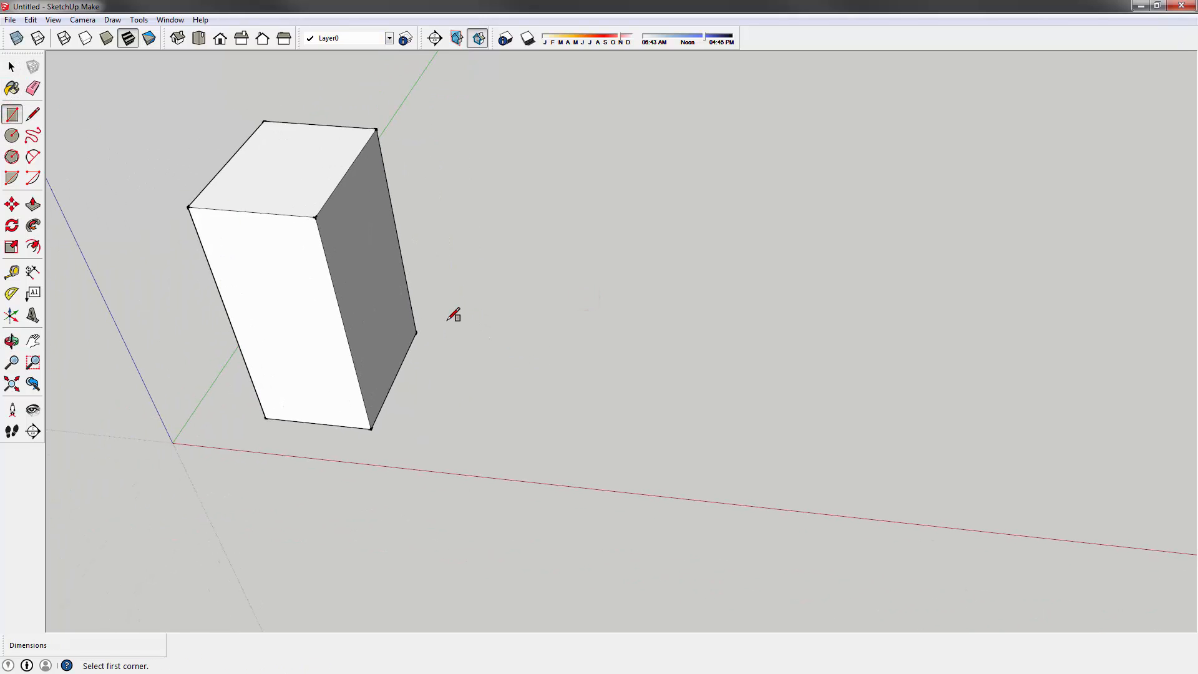
click(439, 318)
key(Escape)
mouse_move(452, 324)
middle_down()
mouse_move(490, 505)
mouse_move(484, 492)
middle_up()
click(324, 165)
click(535, 363)
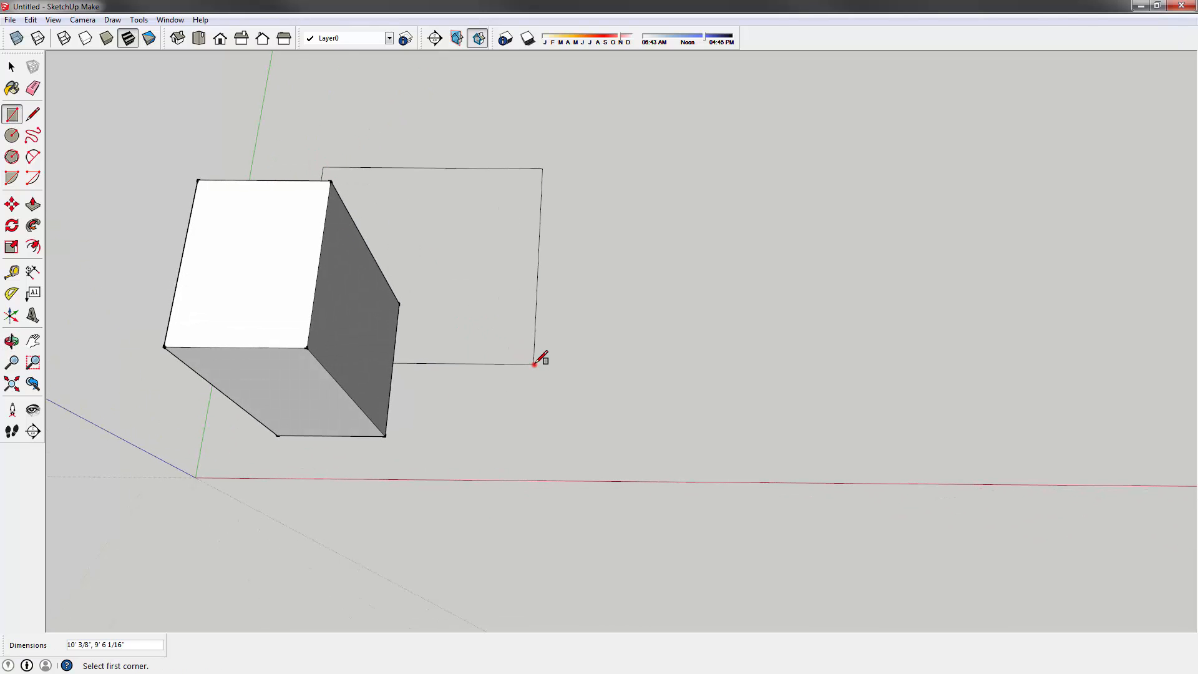
middle_drag(549, 310, 524, 308)
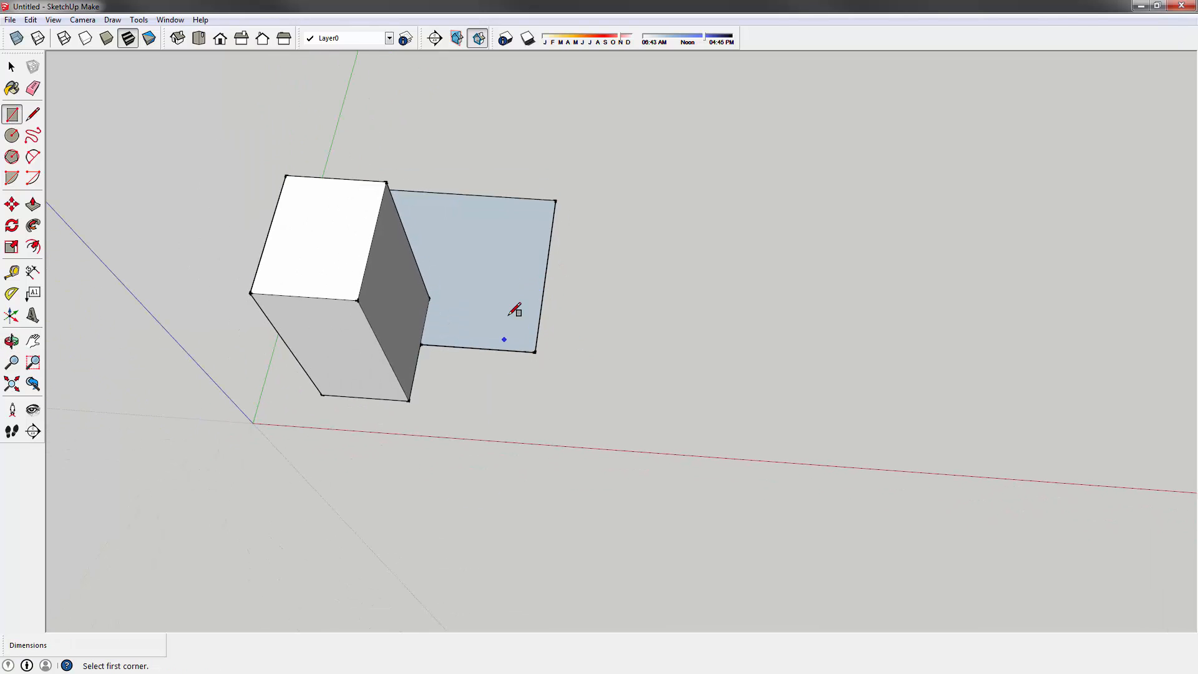
click(507, 300)
click(709, 422)
middle_drag(609, 324, 591, 318)
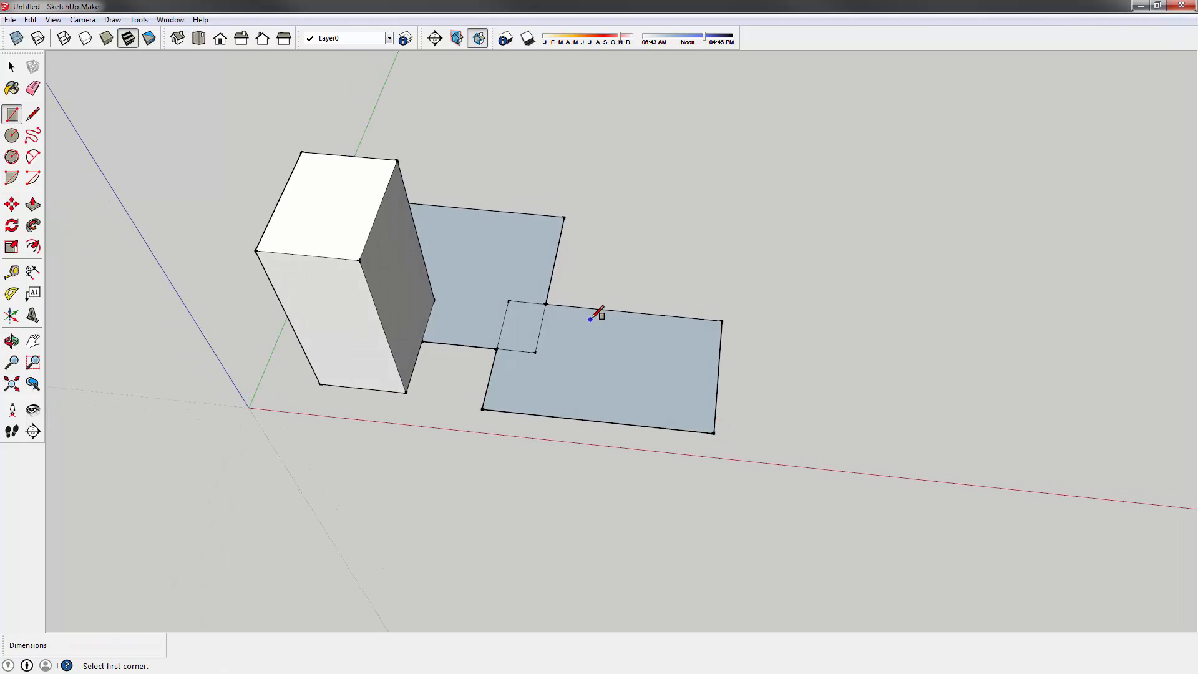
key(p)
drag(545, 273, 529, 223)
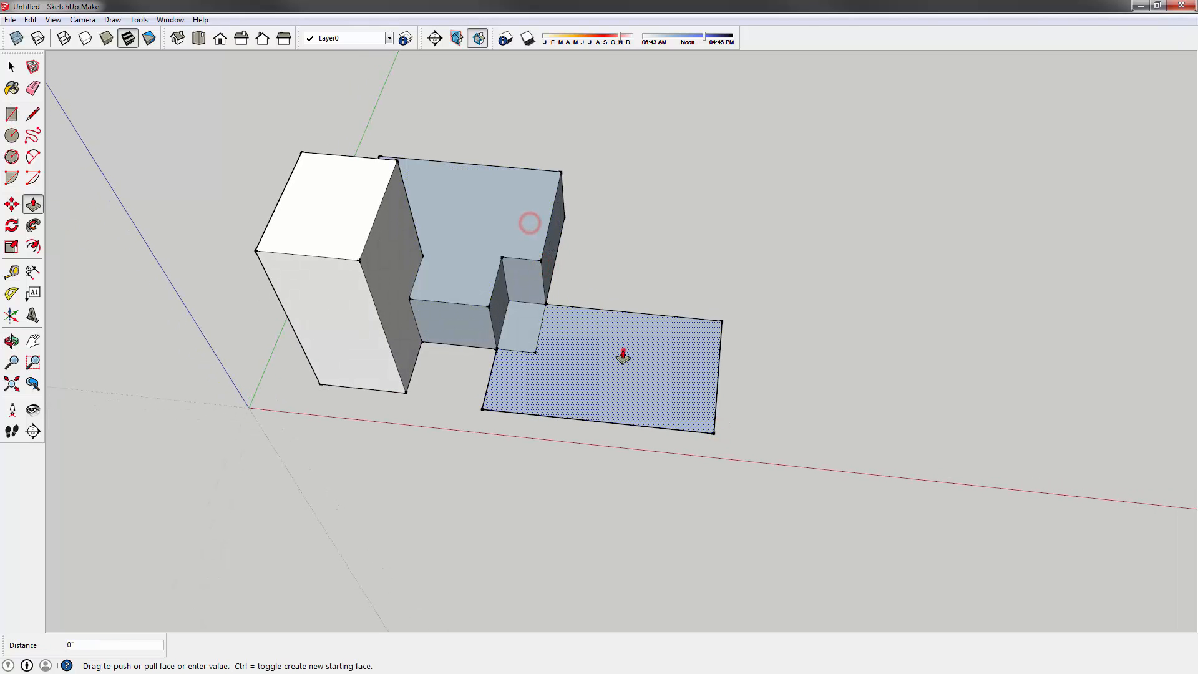
drag(622, 355, 623, 350)
key(ctrl+z)
middle_drag(633, 350, 629, 292)
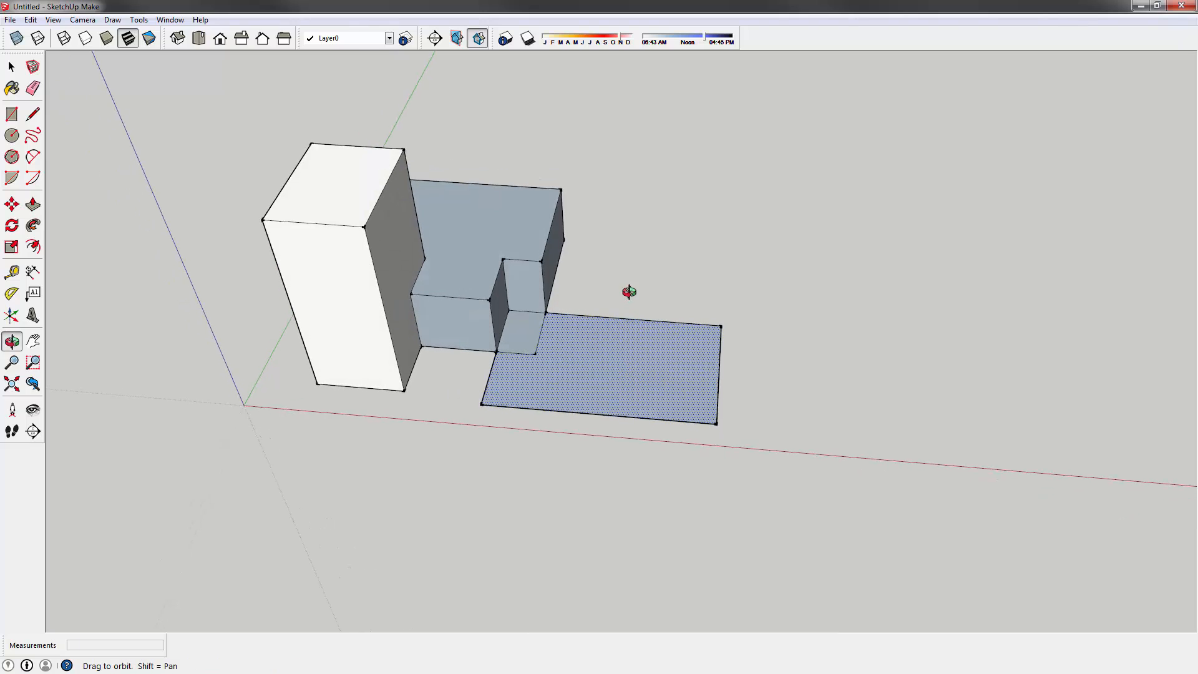
drag(636, 366, 626, 296)
key(ctrl+z)
key(ctrl+z)
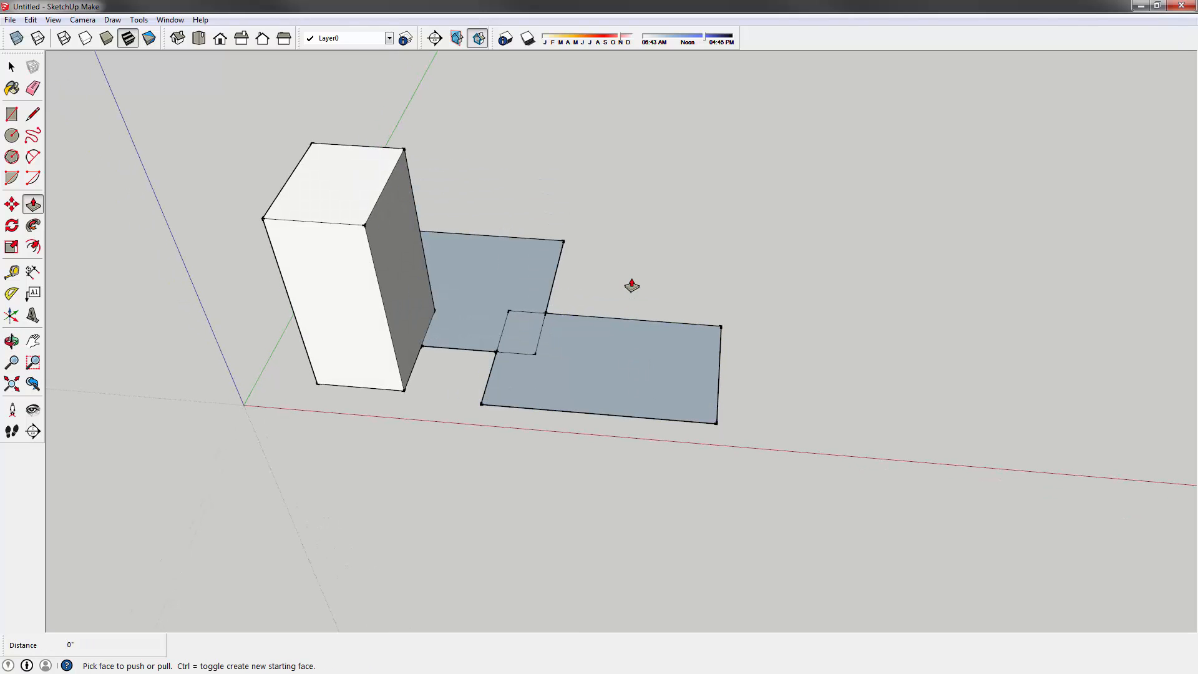
middle_drag(614, 231, 543, 339)
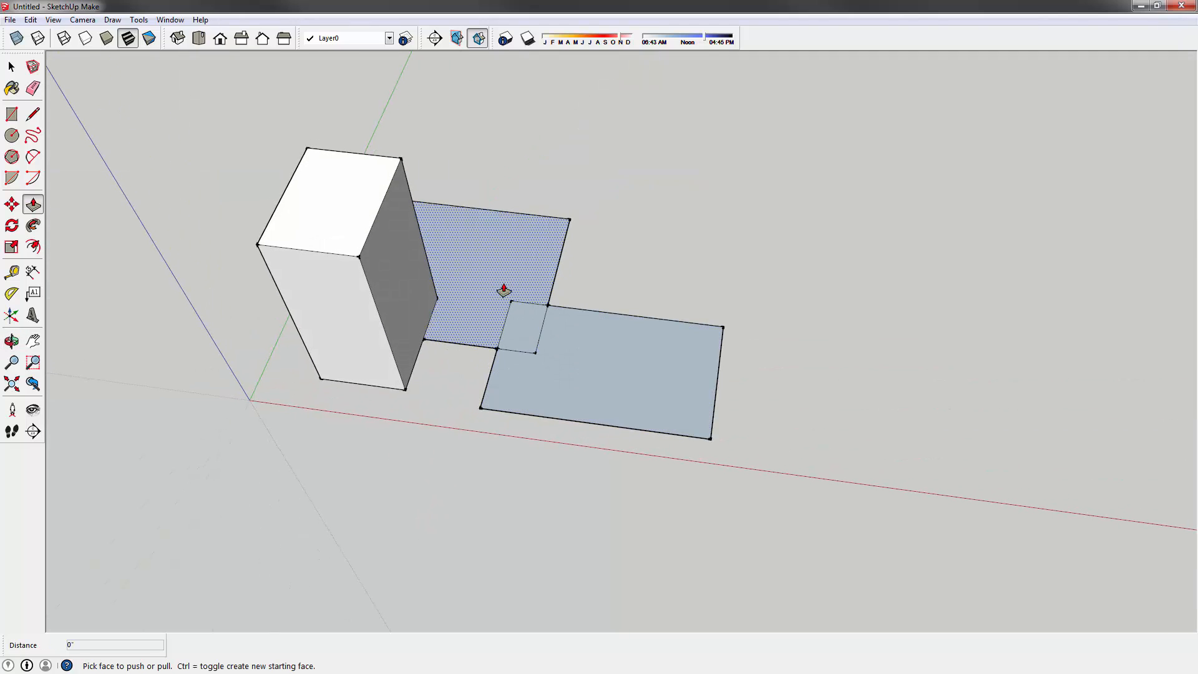
key(ctrl+z)
key(ctrl+z)
- Draw two new rectangles on the ground to the right of the tall tower
click(12, 115)
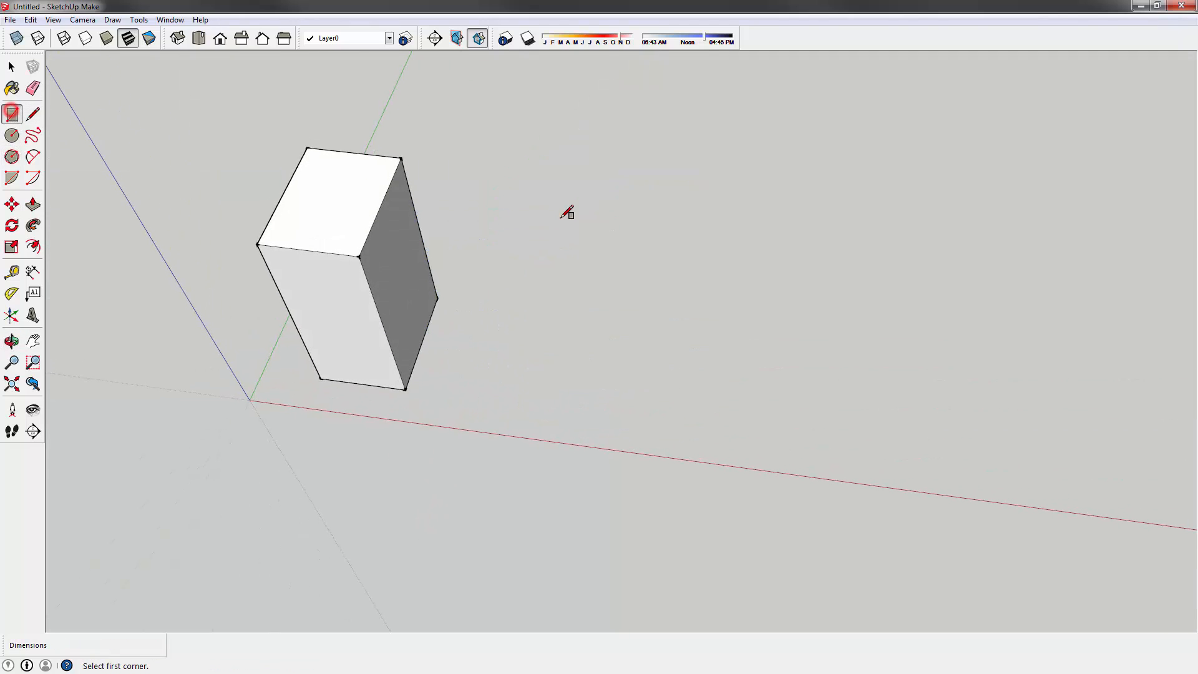
click(509, 244)
click(626, 330)
click(670, 309)
click(809, 412)
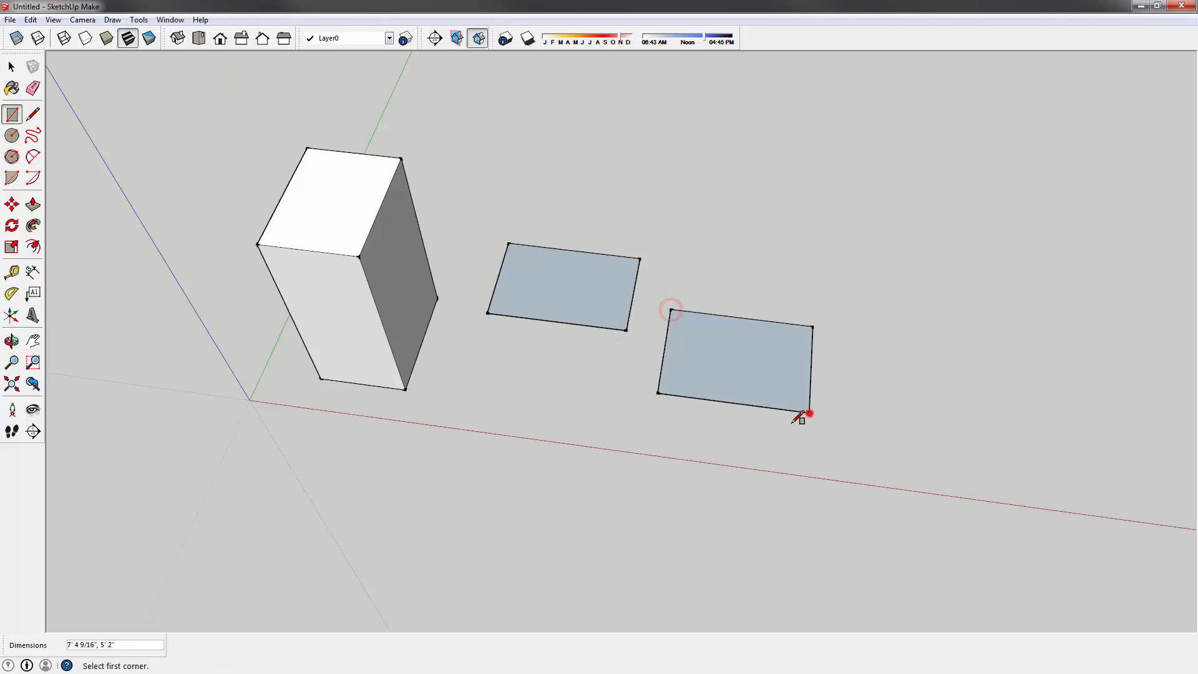
- Push/Pull both new rectangles up into boxes, then undo the extrusions
key(p)
click(583, 302)
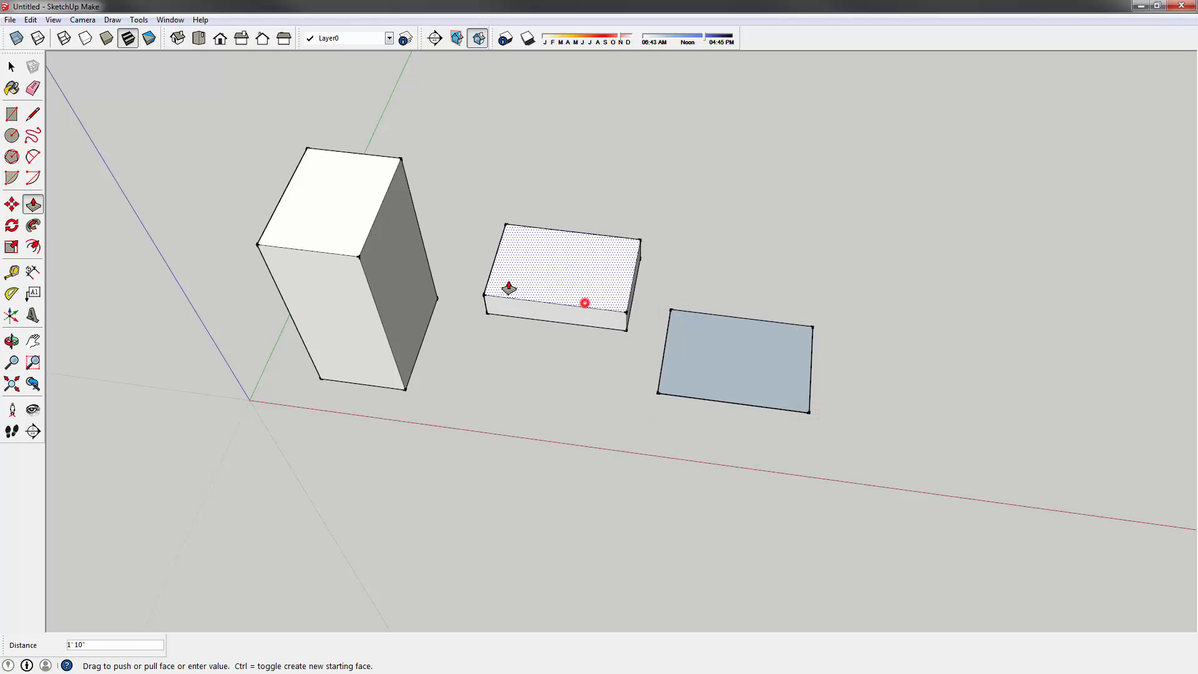
click(470, 262)
double_click(719, 347)
middle_drag(445, 415, 596, 312)
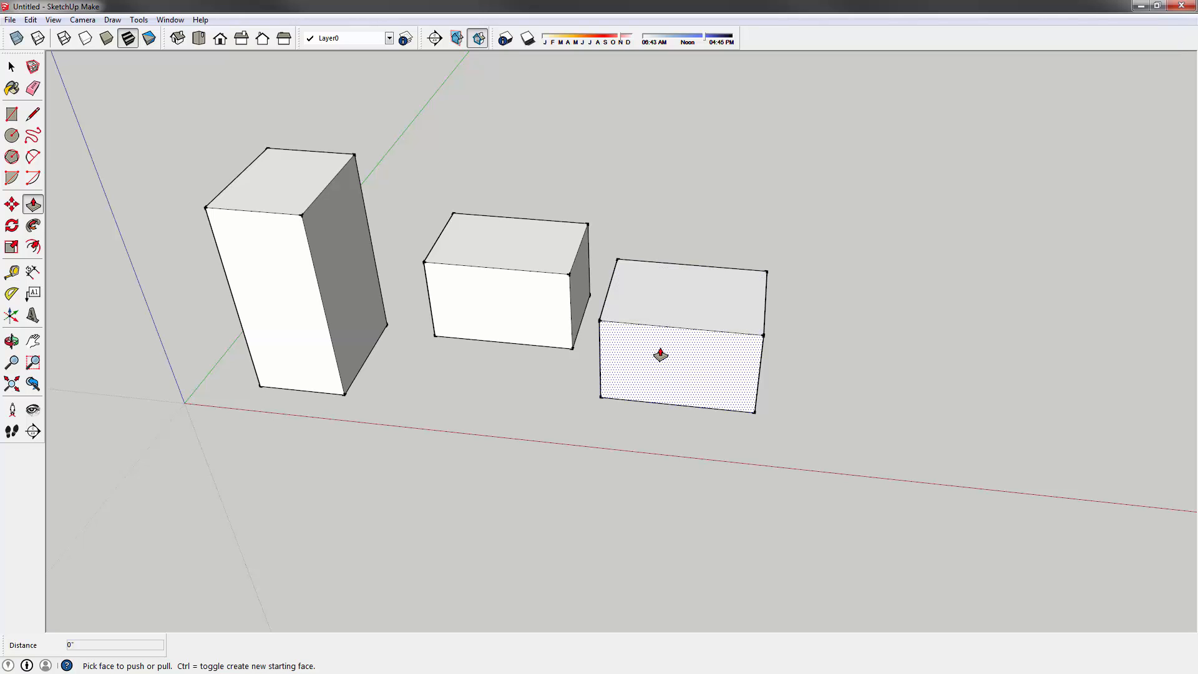
key(ctrl+z)
key(ctrl+z)
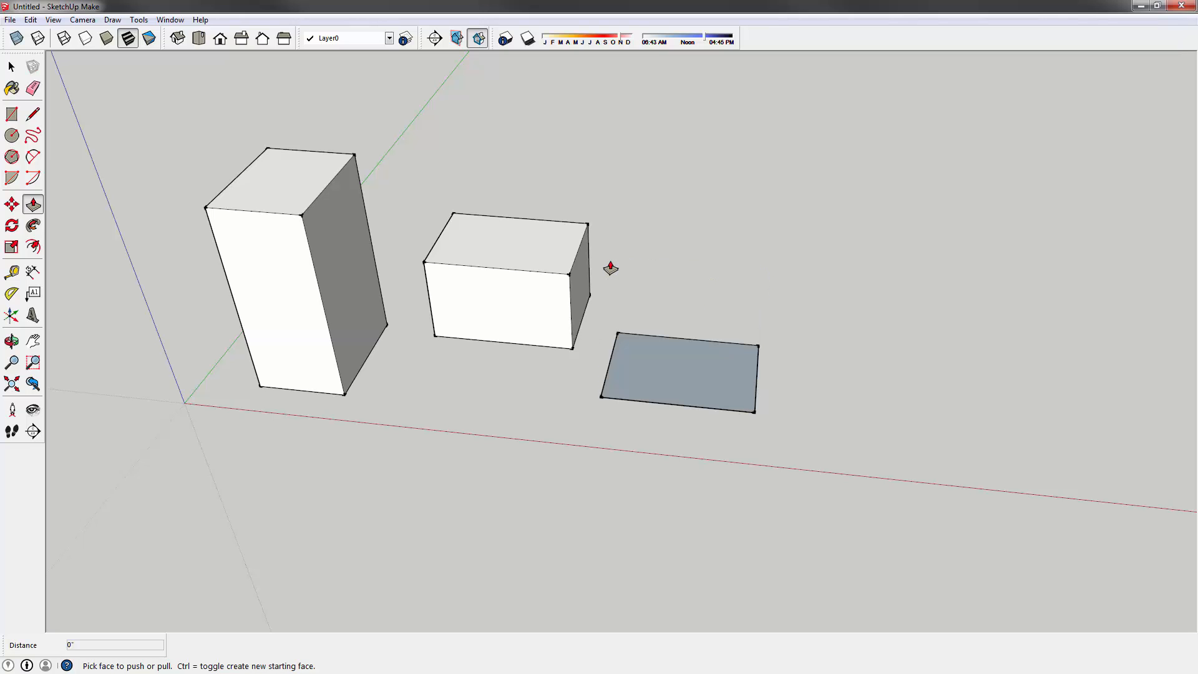
- Raise the middle box to the tall box's midpoint and extrude the right rectangle 5'
click(461, 319)
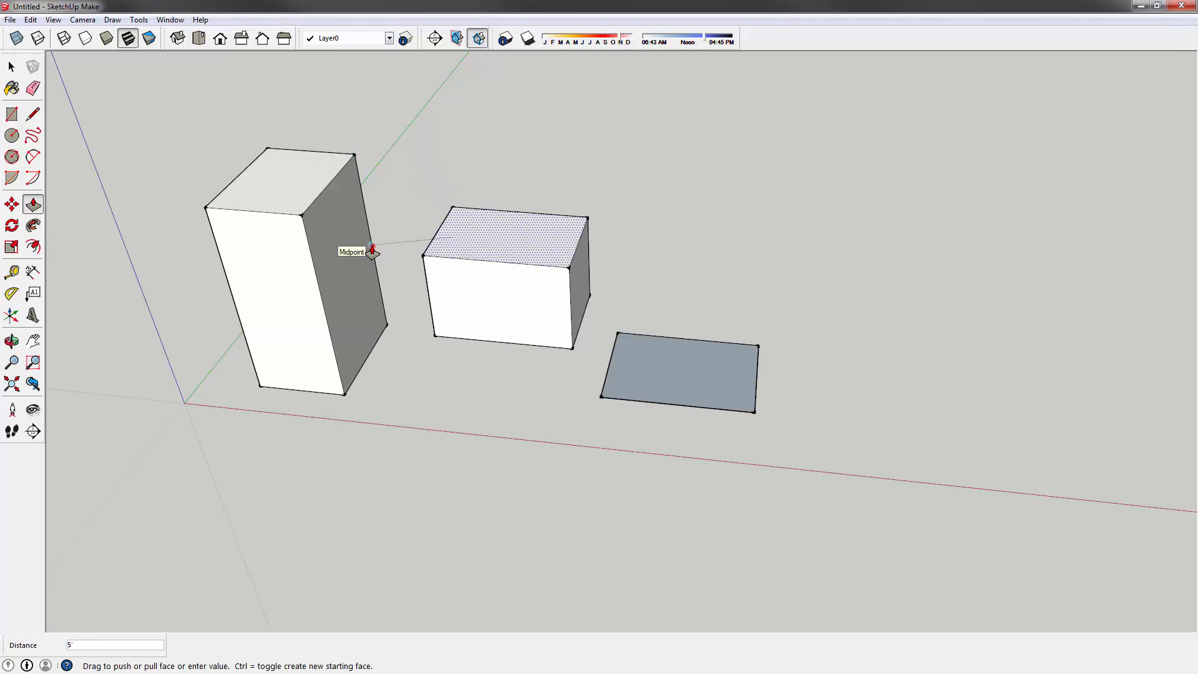
click(372, 247)
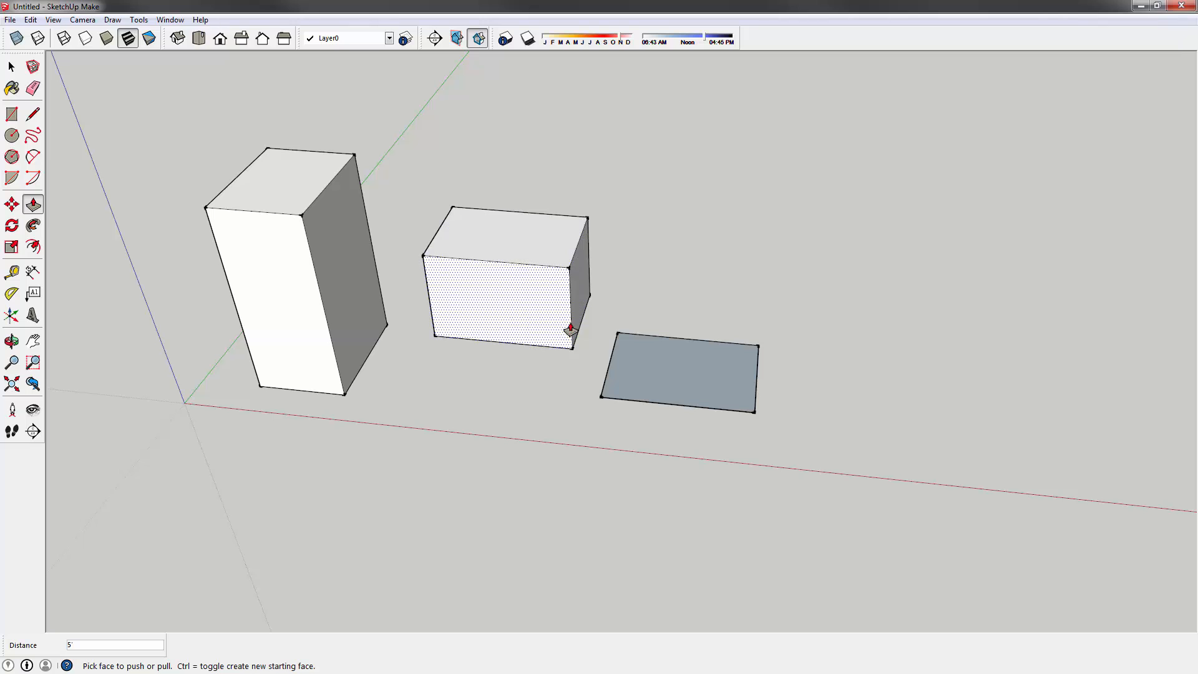
double_click(653, 373)
middle_drag(604, 298, 632, 332)
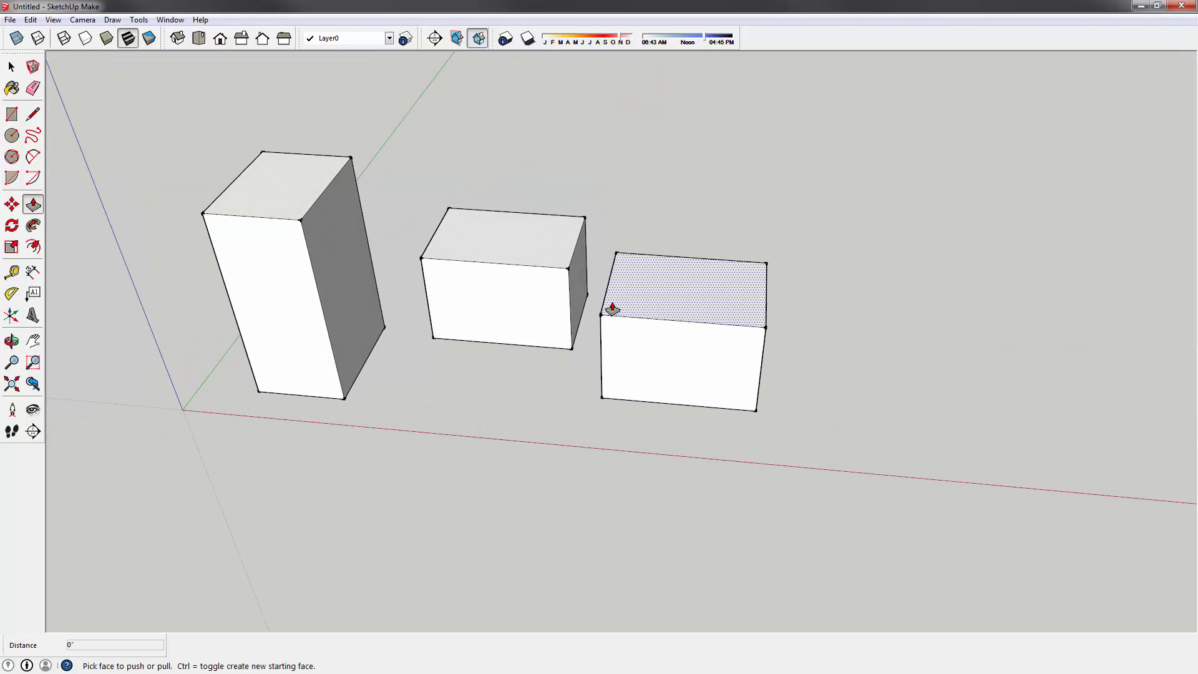
click(11, 65)
middle_drag(493, 328, 481, 245)
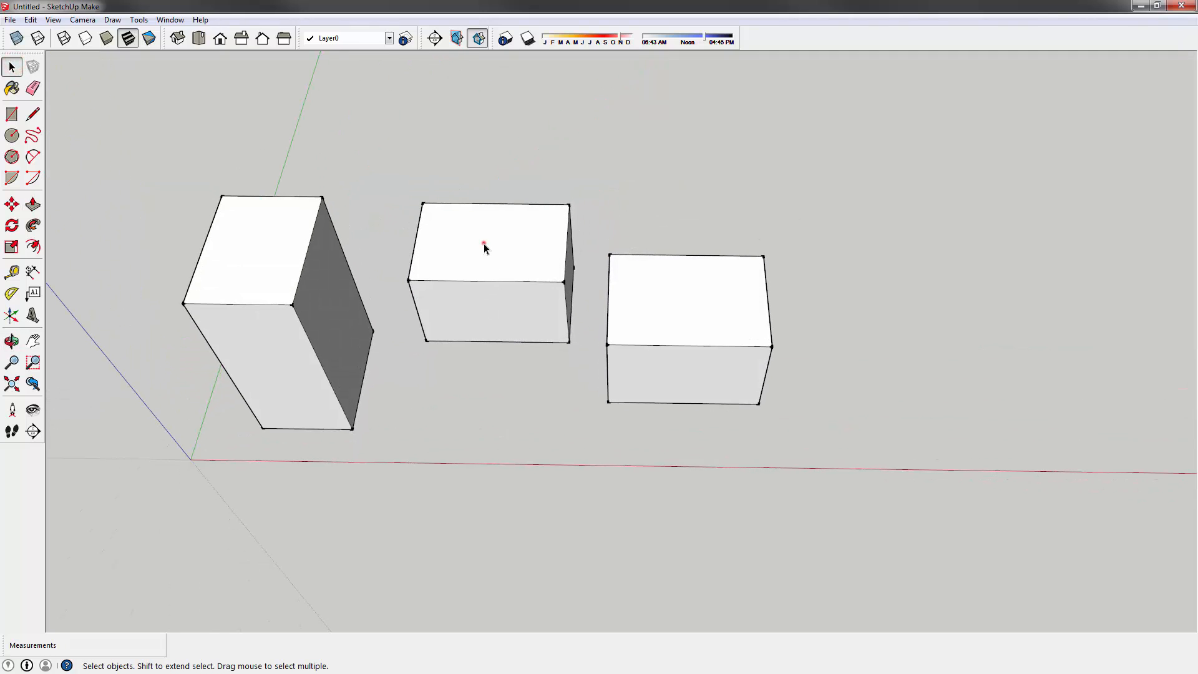
triple_click(488, 250)
click(459, 84)
click(478, 241)
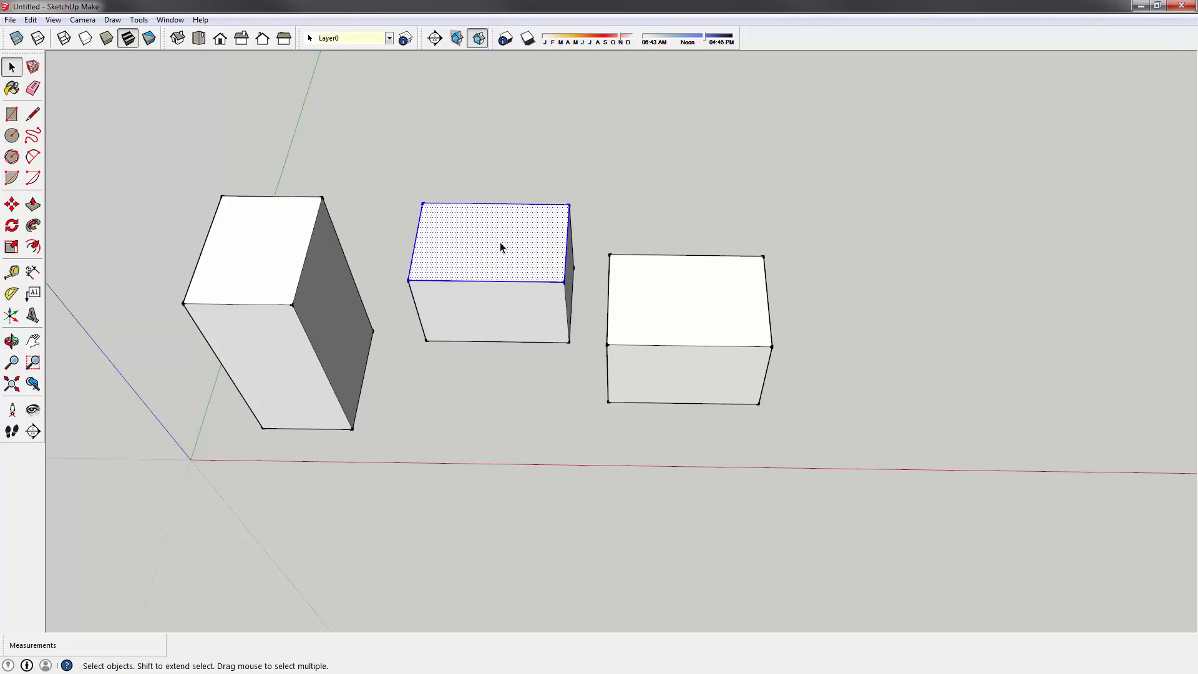
key(m)
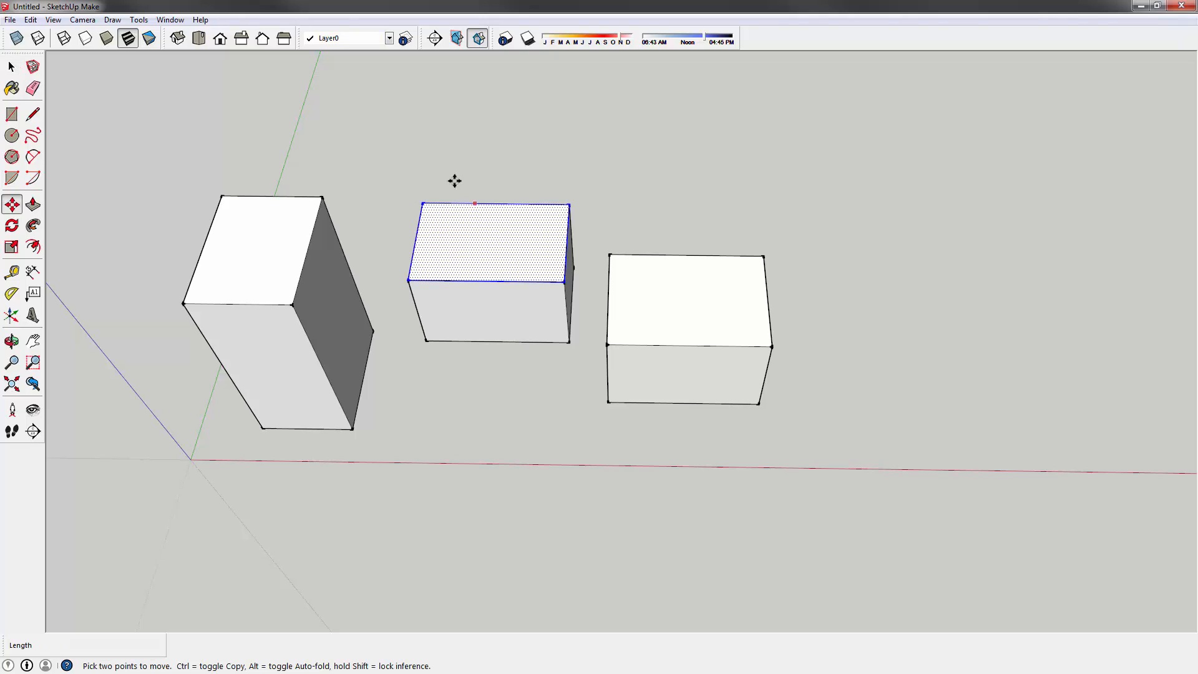
click(420, 203)
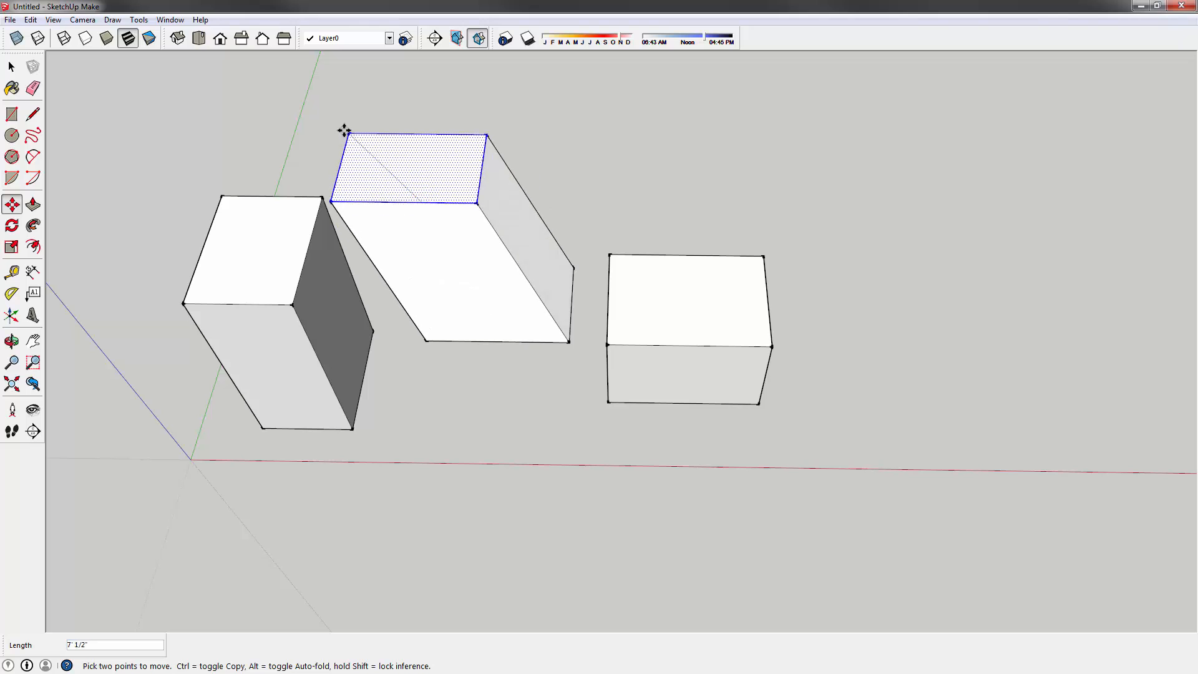
click(305, 119)
key(o)
drag(495, 310, 443, 342)
key(ctrl+z)
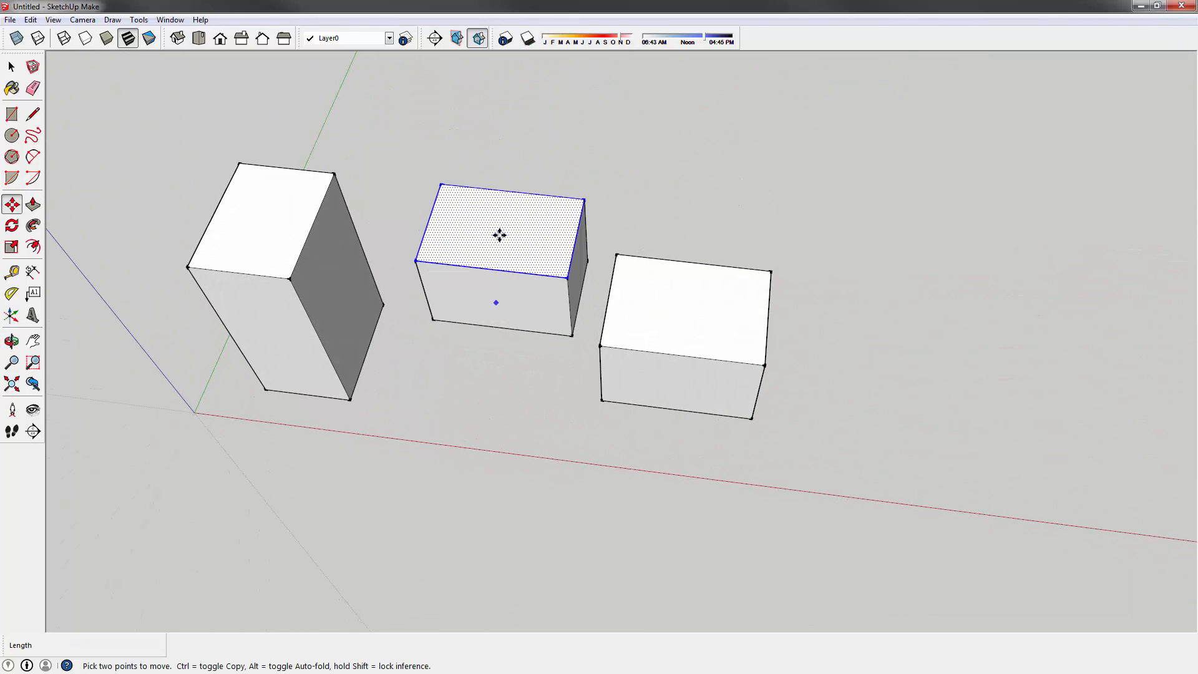
key(space)
click(484, 133)
middle_drag(484, 134, 481, 311)
drag(372, 141, 594, 366)
drag(372, 140, 586, 357)
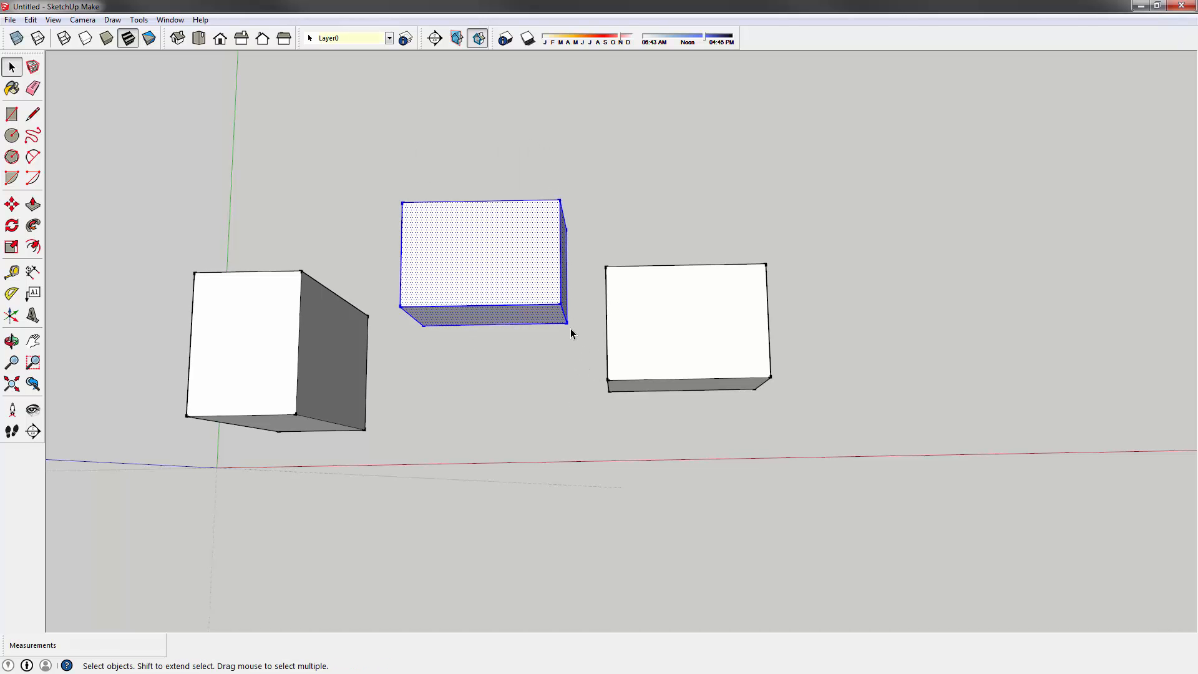
- Move the middle box by its corner so it sits flush against the tall tower
key(m)
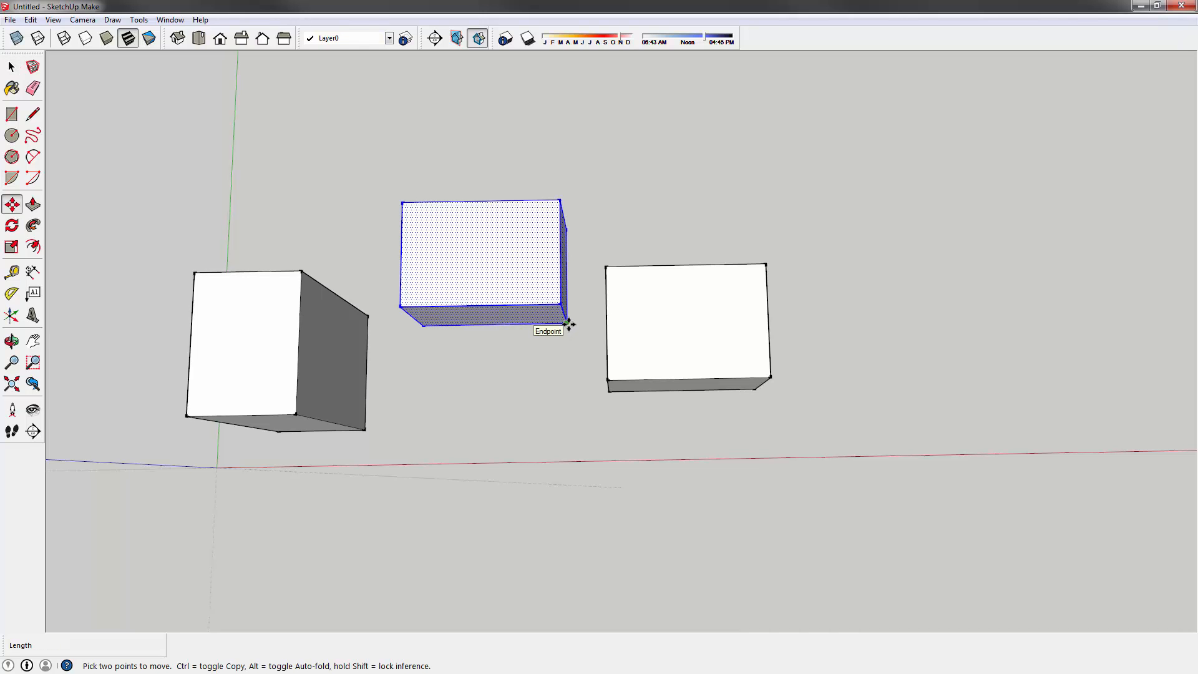
click(568, 324)
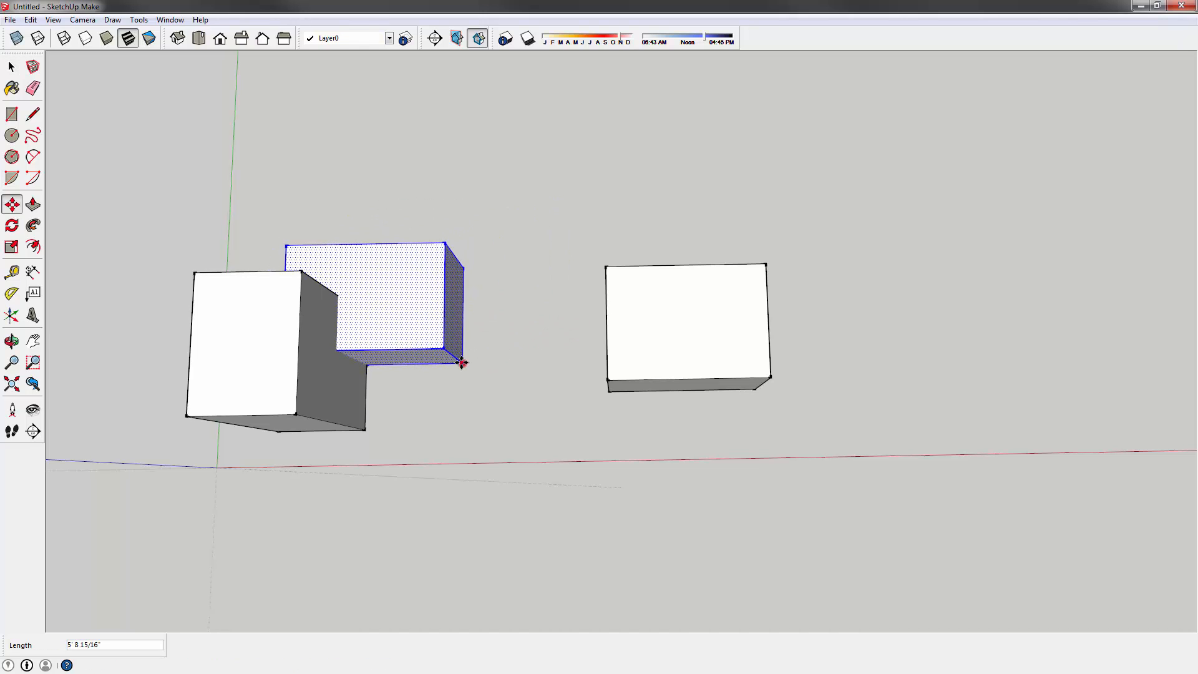
click(462, 362)
key(ctrl+t)
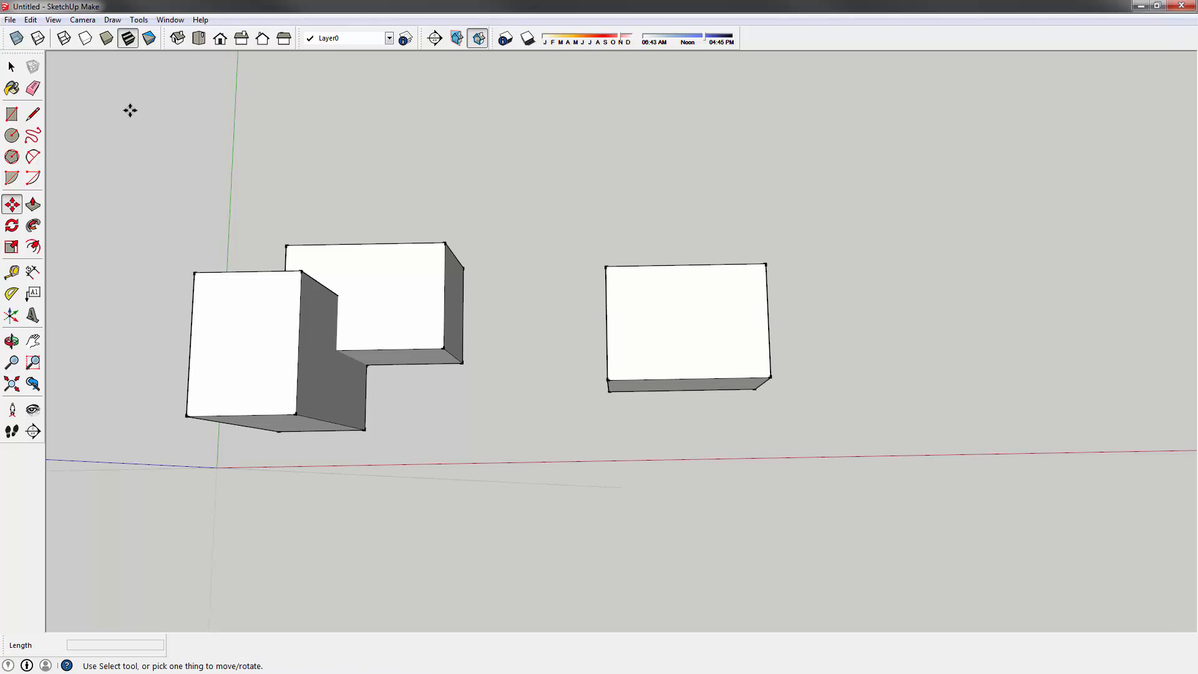
click(11, 67)
mouse_move(548, 164)
shift+middle_down()
mouse_move(615, 219)
mouse_move(526, 170)
shift+middle_up()
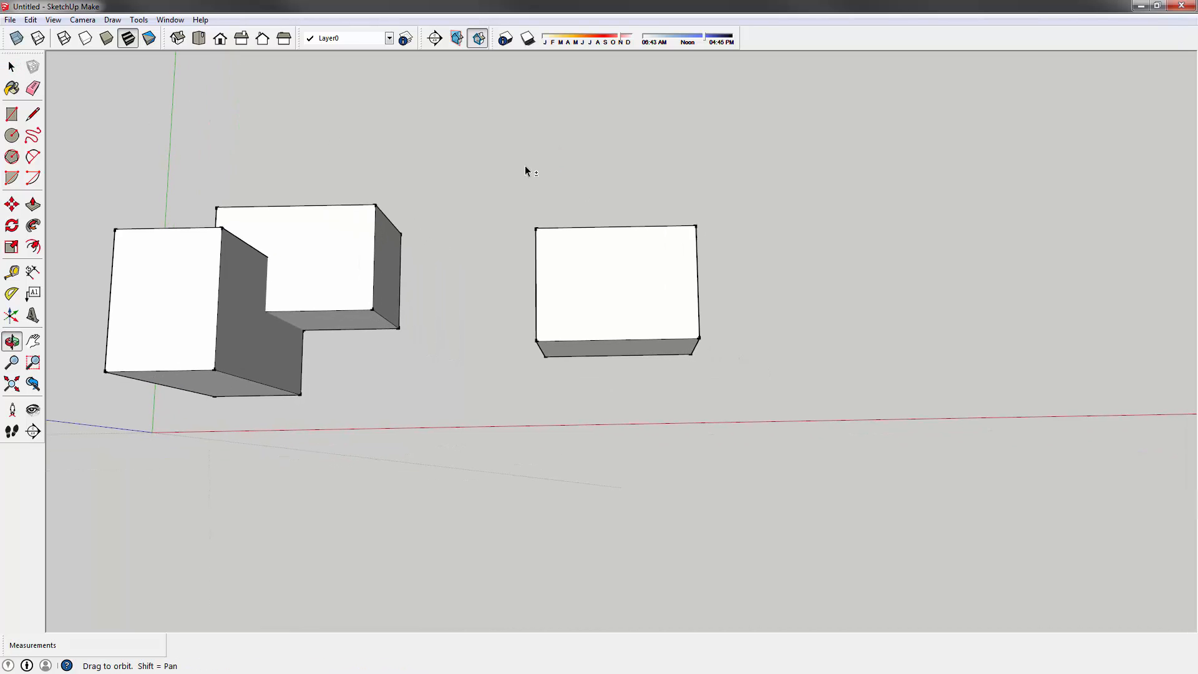
middle_drag(768, 394, 684, 219)
drag(554, 180, 508, 143)
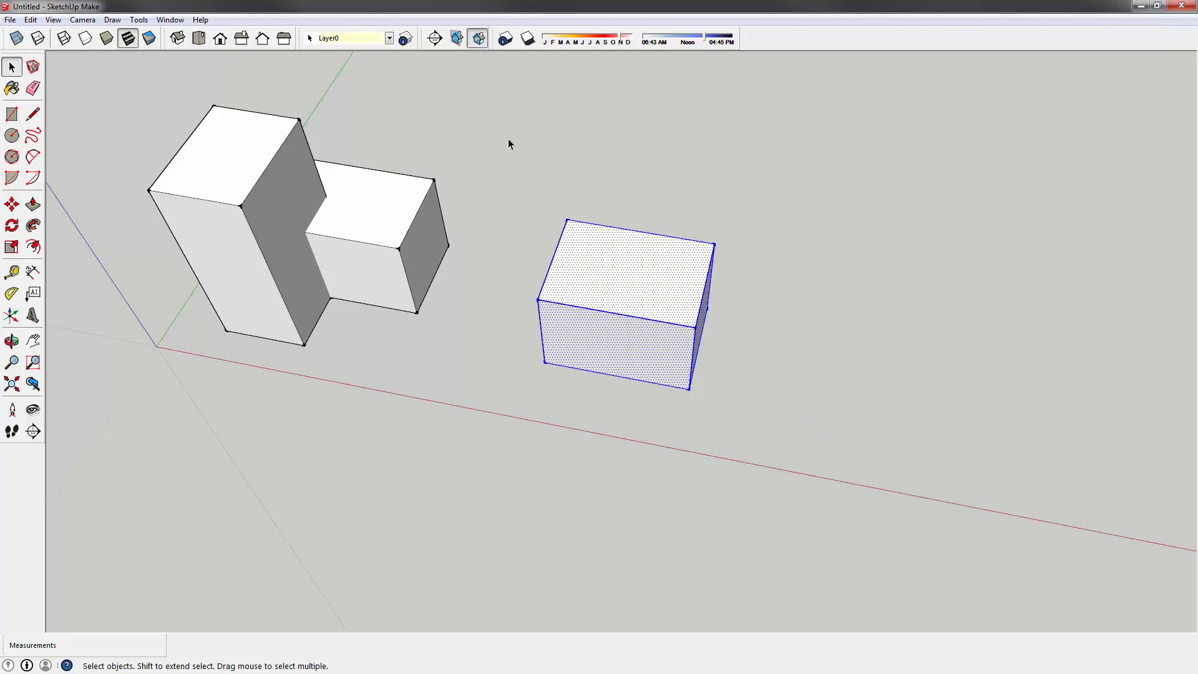
click(797, 454)
drag(852, 455, 408, 145)
click(770, 399)
drag(823, 433, 501, 162)
click(496, 192)
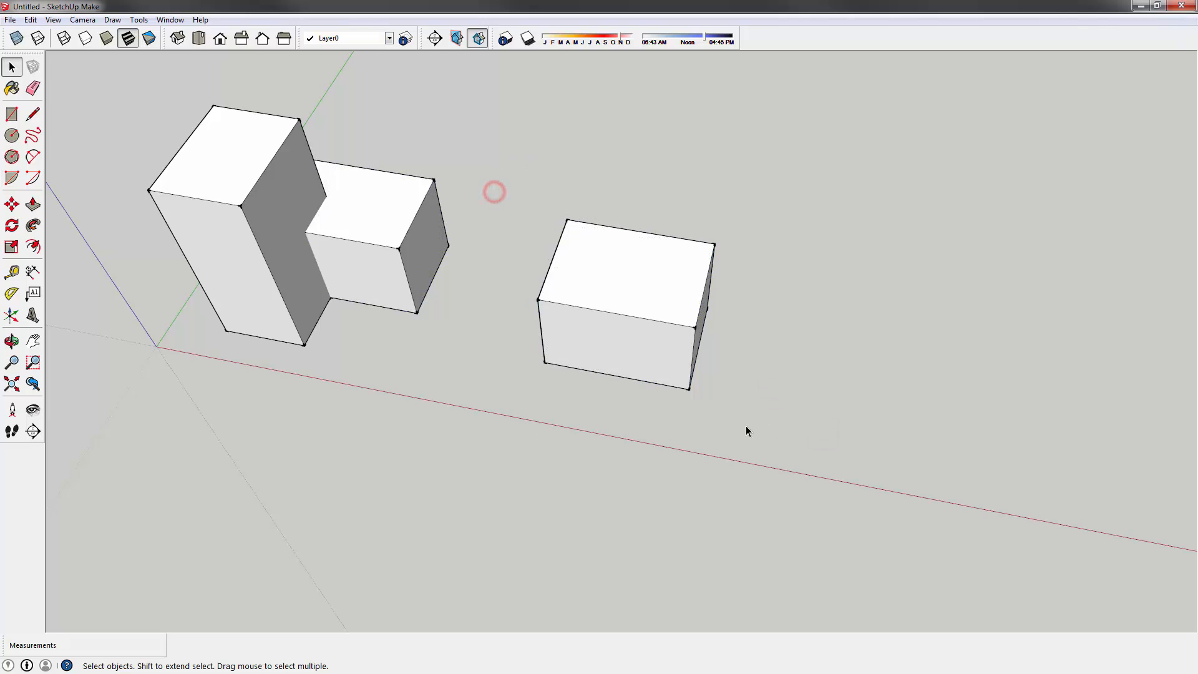
click(779, 407)
drag(381, 129, 291, 86)
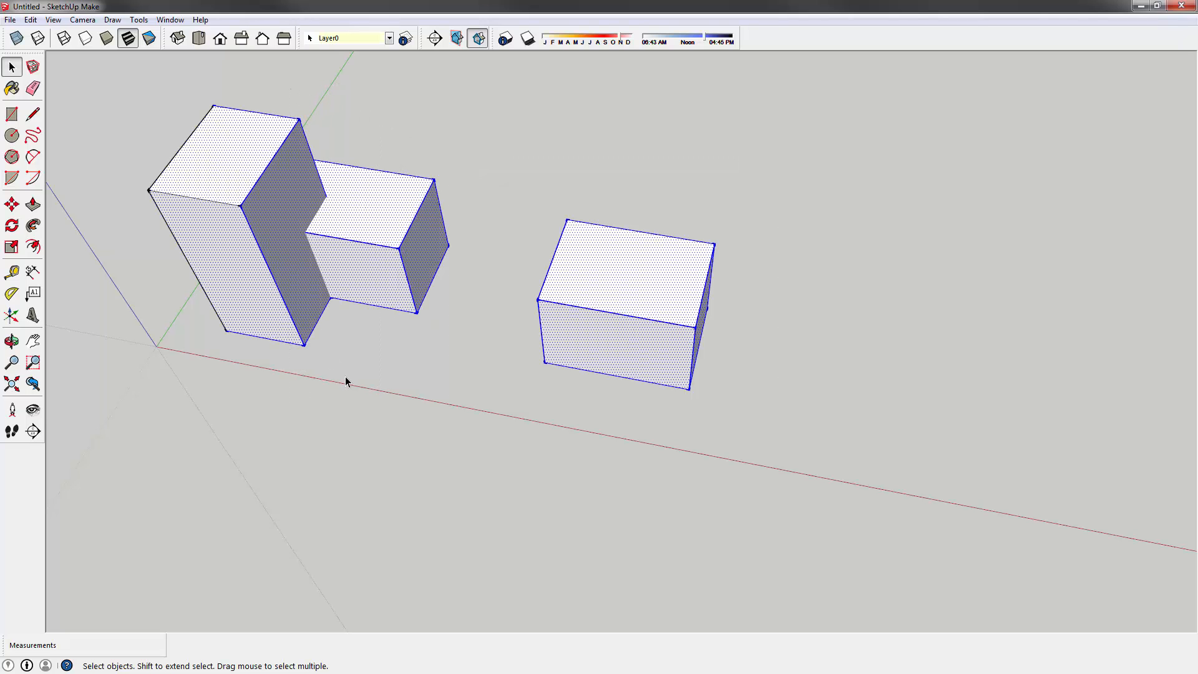
click(828, 439)
drag(913, 468, 264, 74)
click(794, 463)
drag(819, 488, 261, 93)
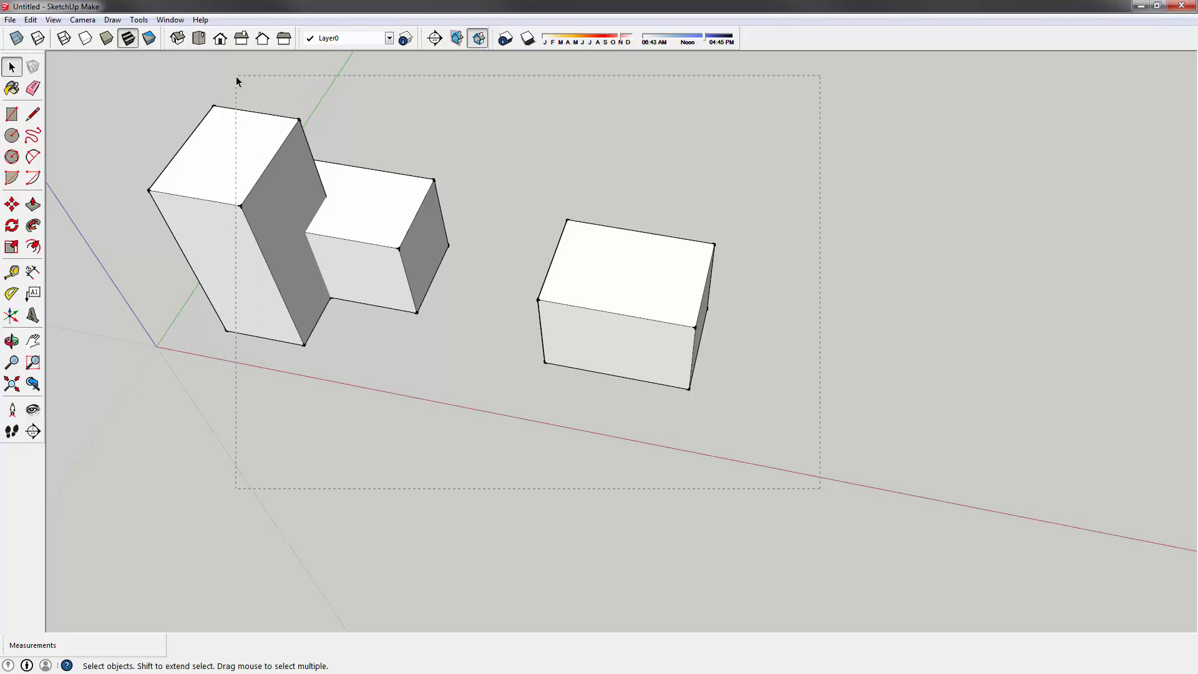
drag(268, 82, 268, 83)
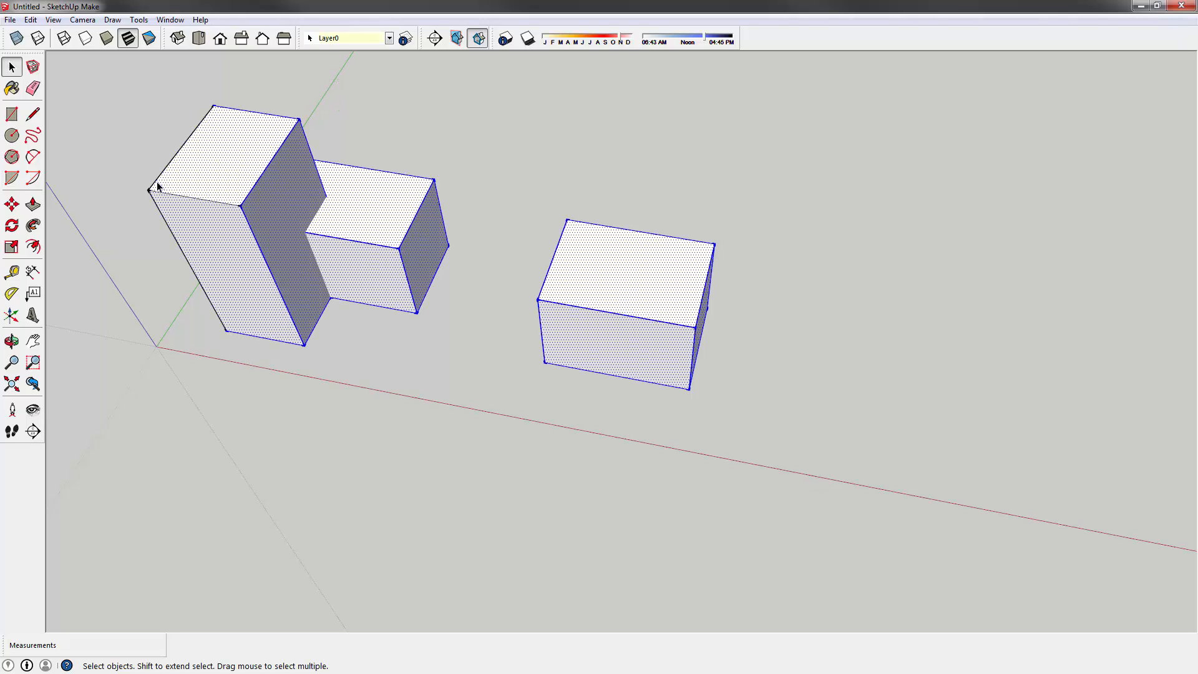
middle_drag(225, 223, 382, 176)
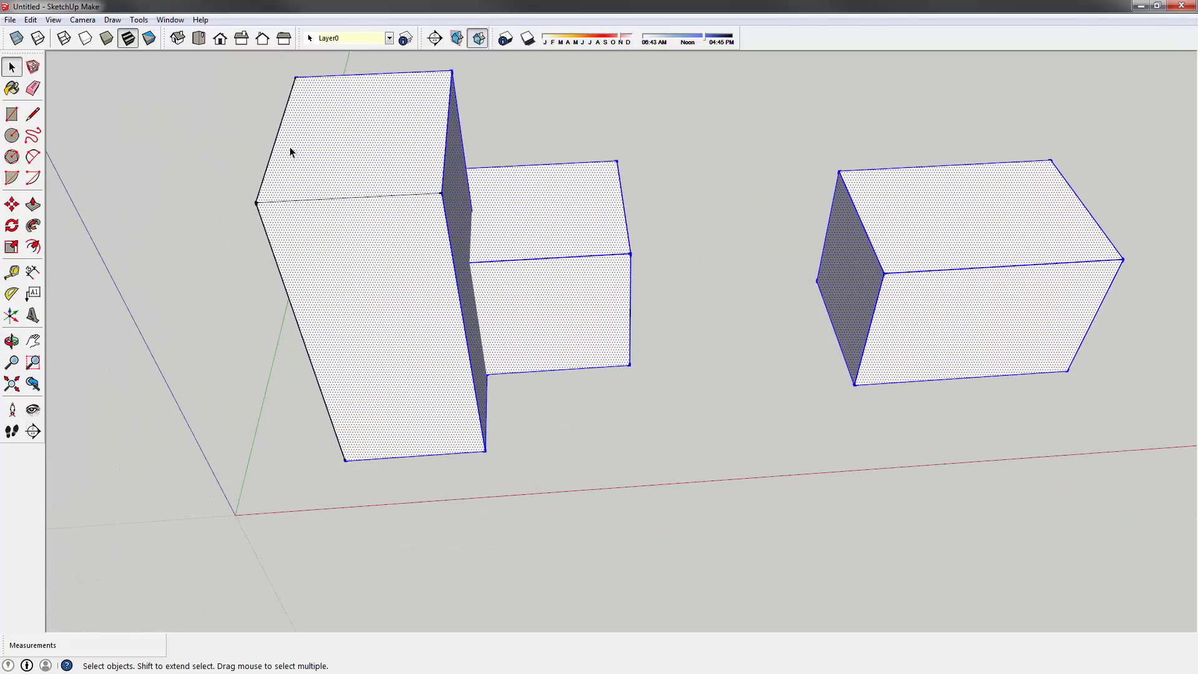
middle_drag(290, 151, 459, 212)
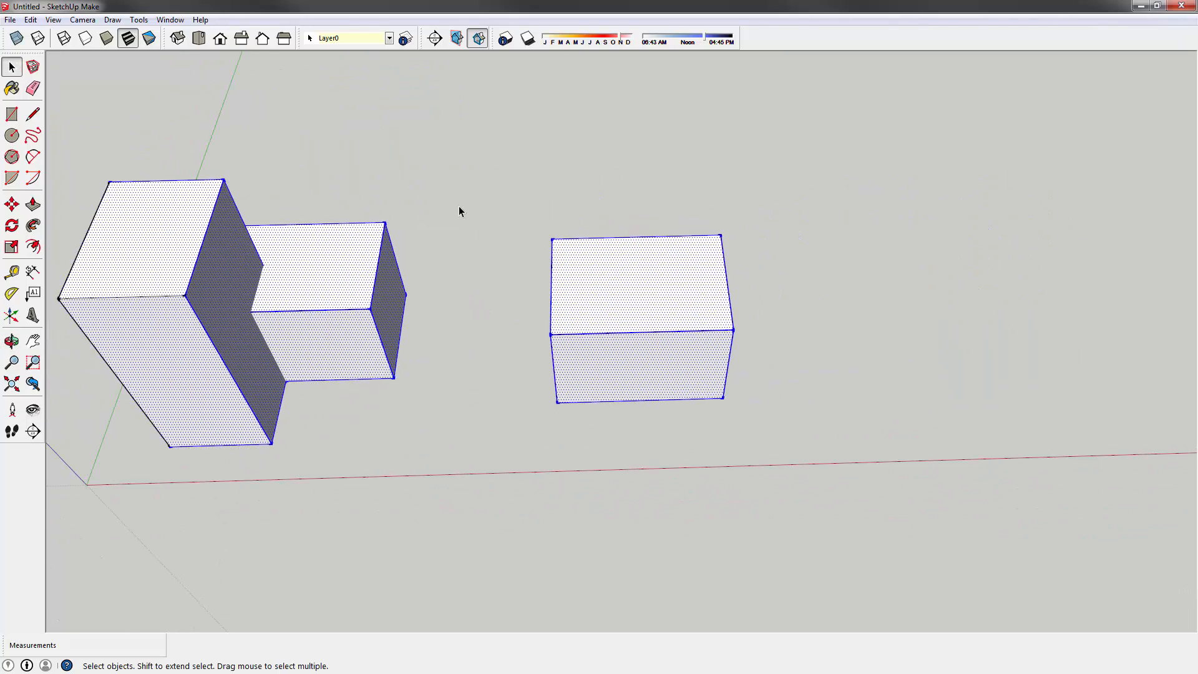
click(484, 235)
drag(502, 161, 827, 506)
middle_drag(811, 490, 781, 462)
- Move the right box so it sits against the middle box
key(m)
click(835, 443)
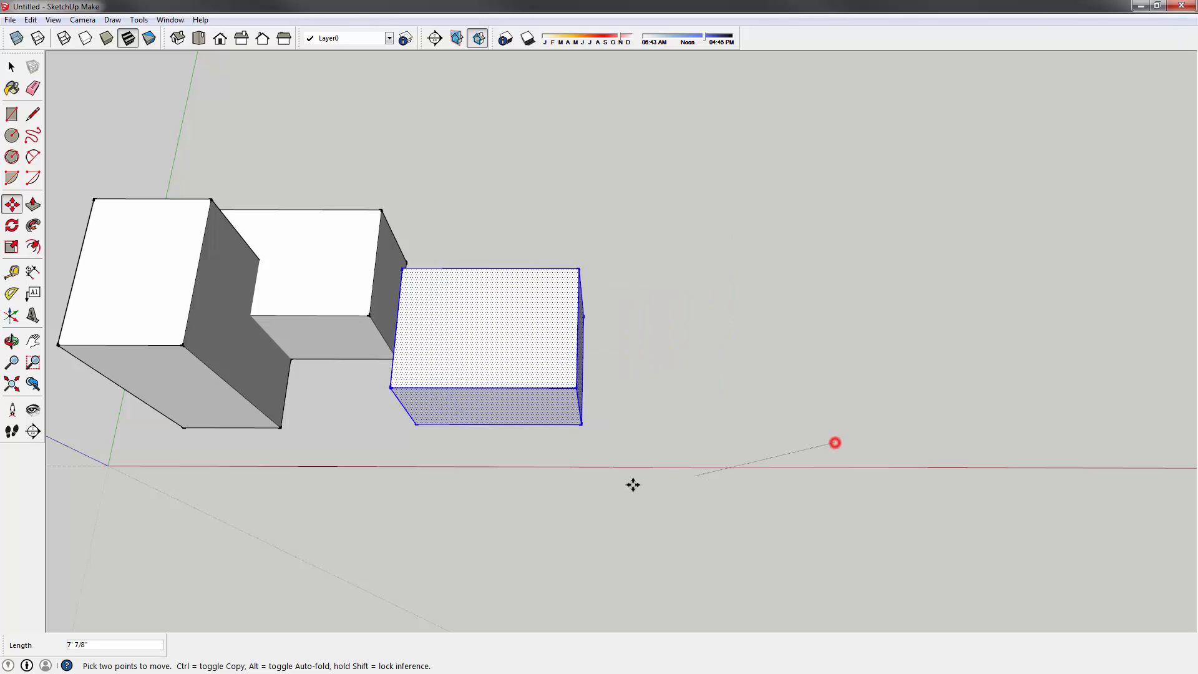
click(612, 468)
middle_drag(499, 505, 526, 289)
- Push/Pull the middle box's roof up into a taller block
key(p)
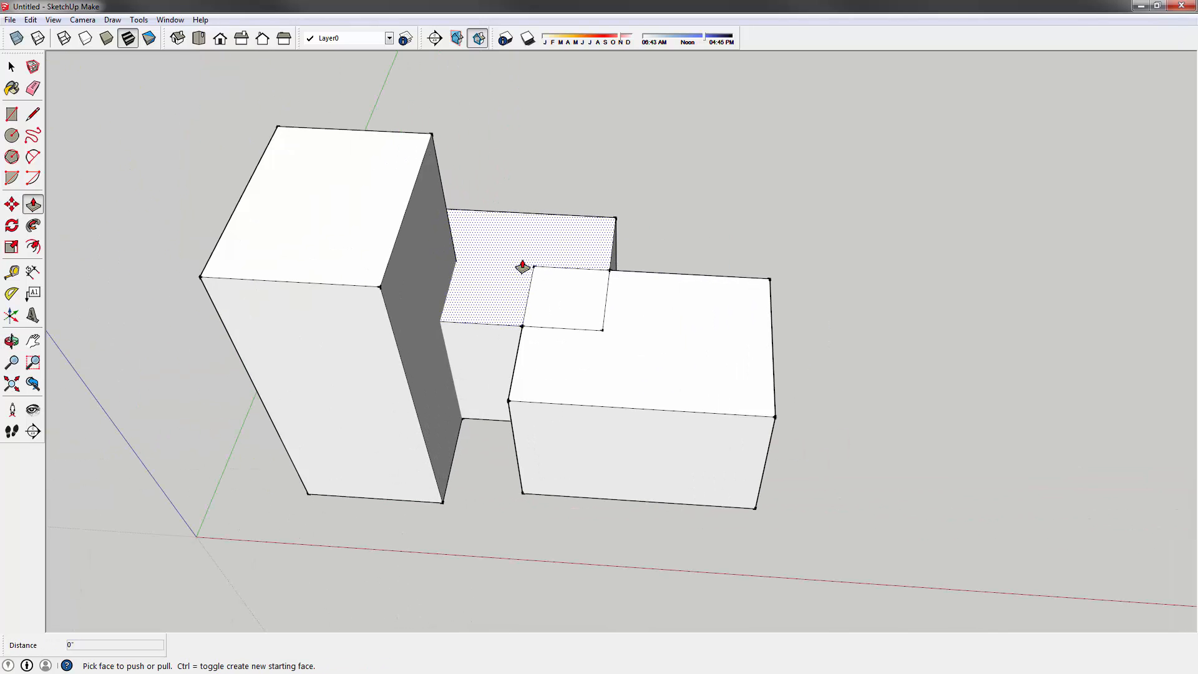
drag(523, 267, 527, 225)
mouse_move(594, 278)
middle_down()
mouse_move(598, 373)
mouse_move(530, 380)
middle_up()
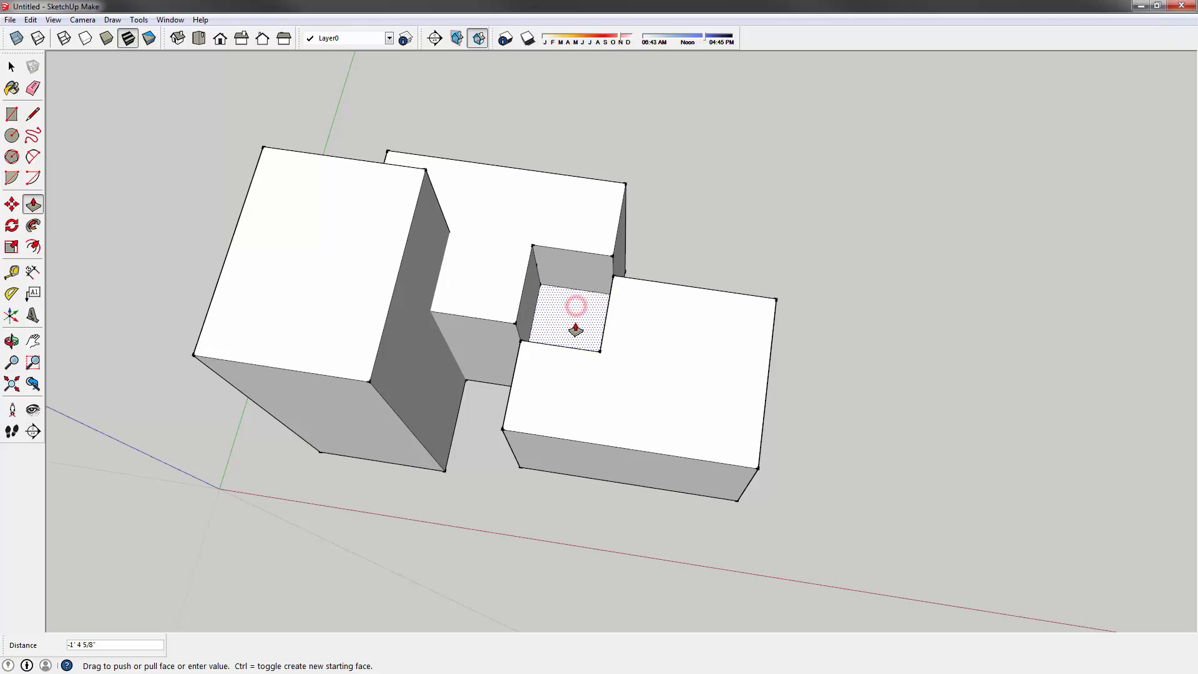
drag(575, 329, 575, 329)
mouse_move(575, 329)
middle_down()
mouse_move(566, 358)
mouse_move(502, 125)
mouse_move(522, 281)
mouse_move(575, 315)
mouse_move(583, 337)
middle_up()
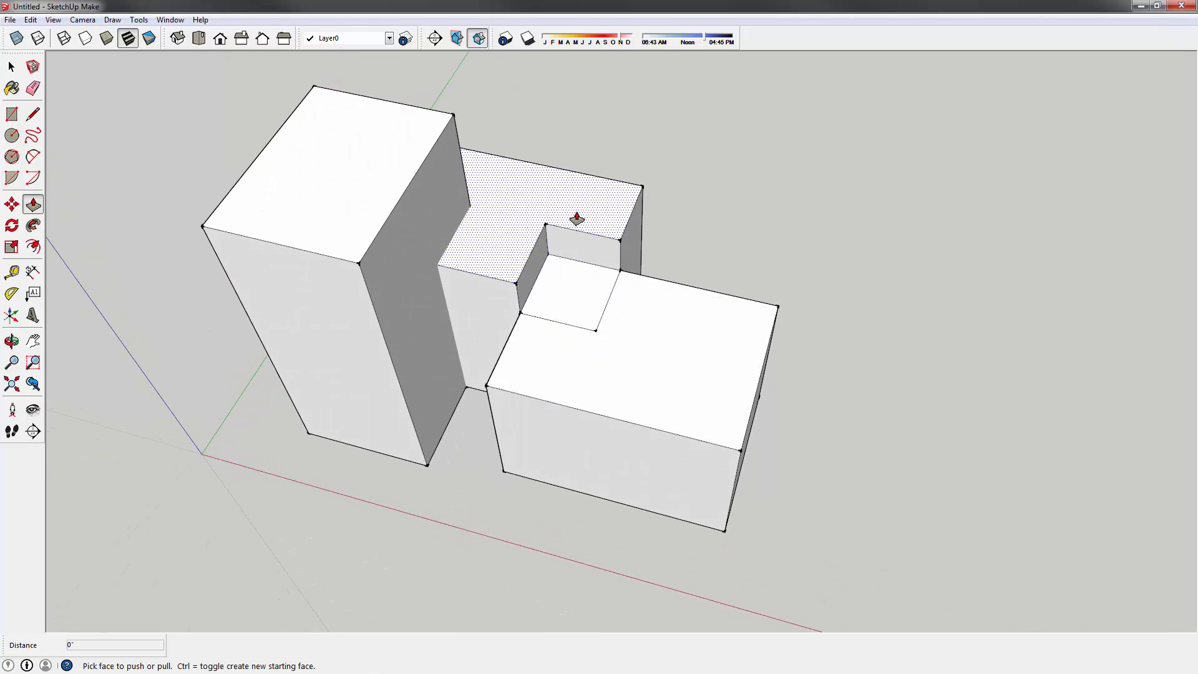
middle_drag(576, 218, 575, 356)
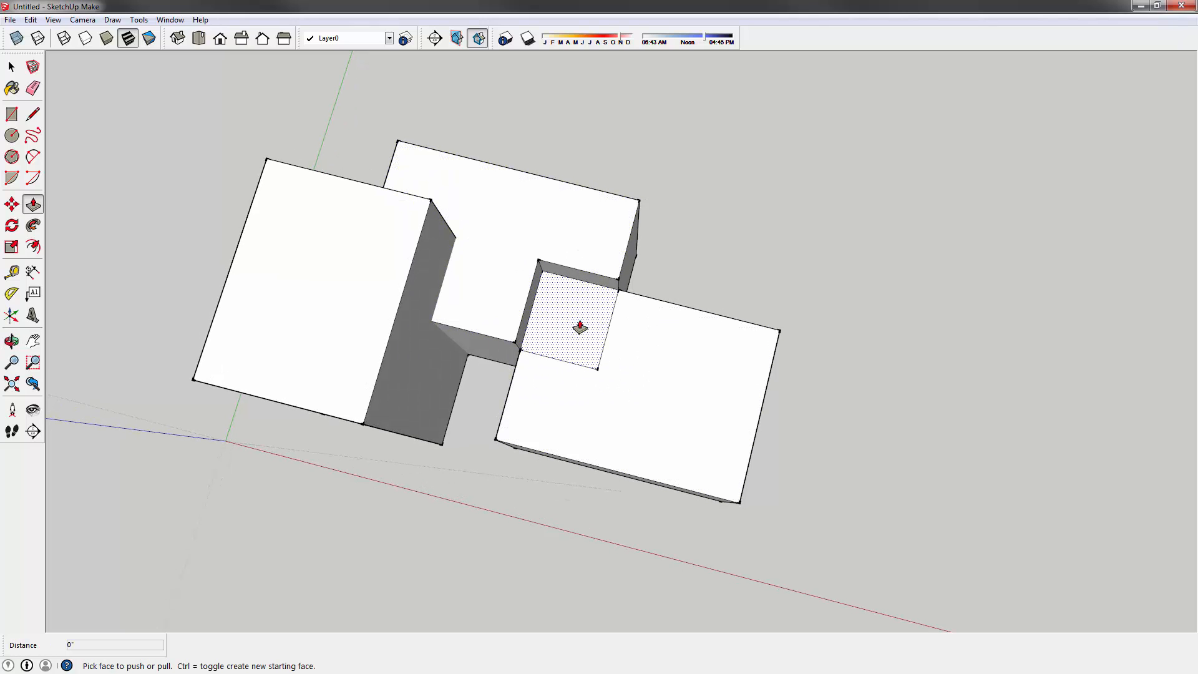
middle_drag(579, 325, 580, 337)
- Push the recess floor deeper and push the narrow notch face in about 1' 4 3/8"
drag(576, 329, 554, 345)
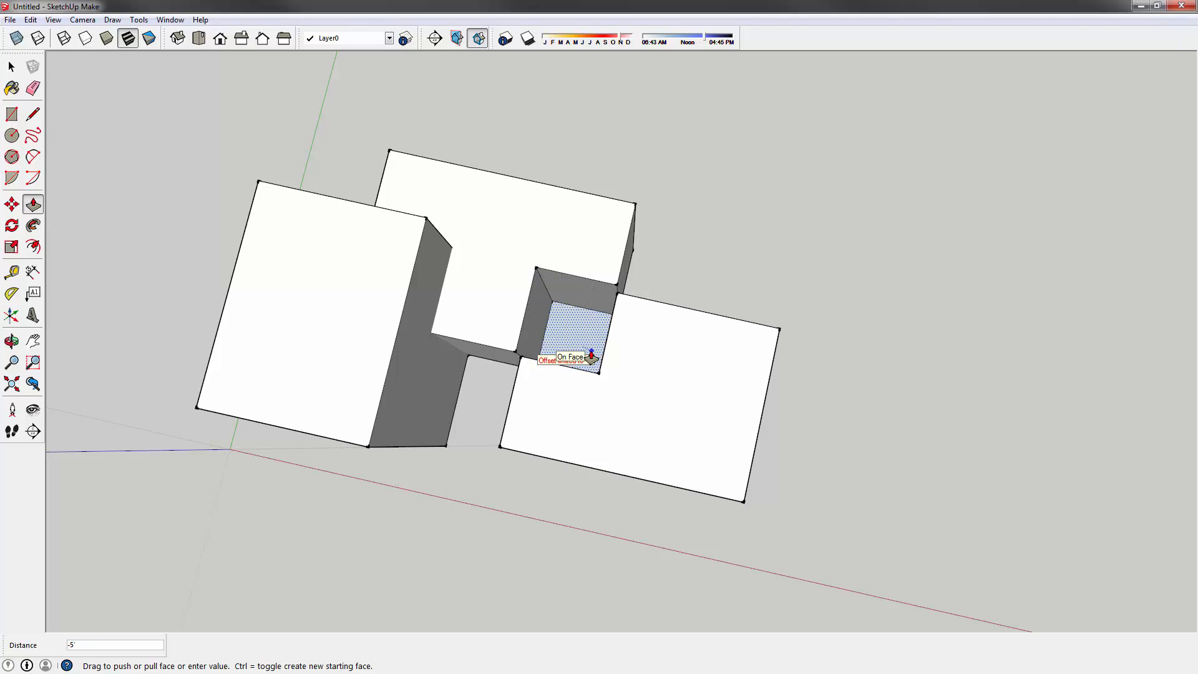
middle_drag(518, 499, 497, 460)
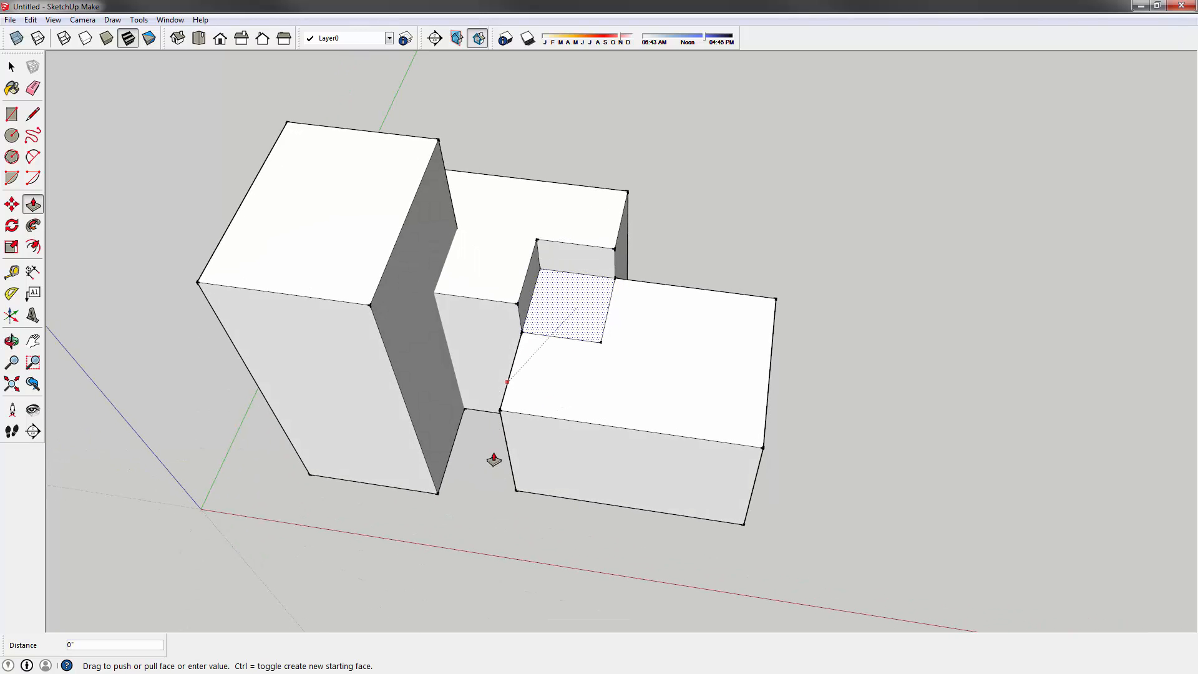
middle_drag(569, 294, 563, 334)
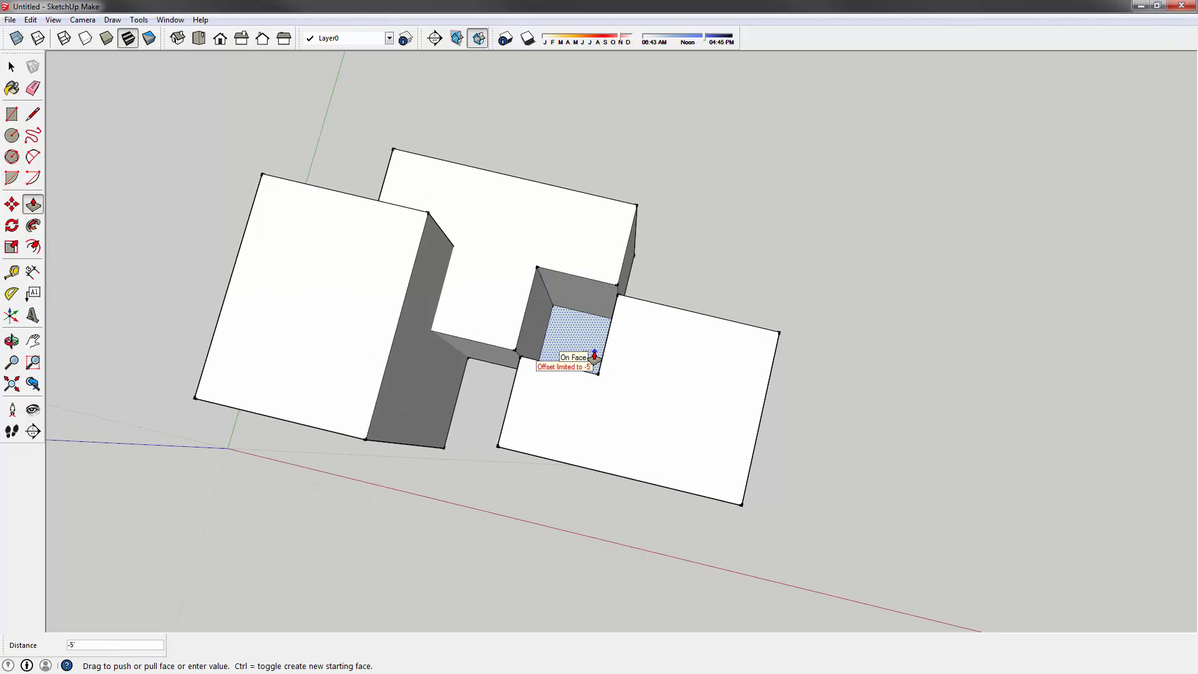
click(594, 357)
middle_drag(593, 353, 639, 524)
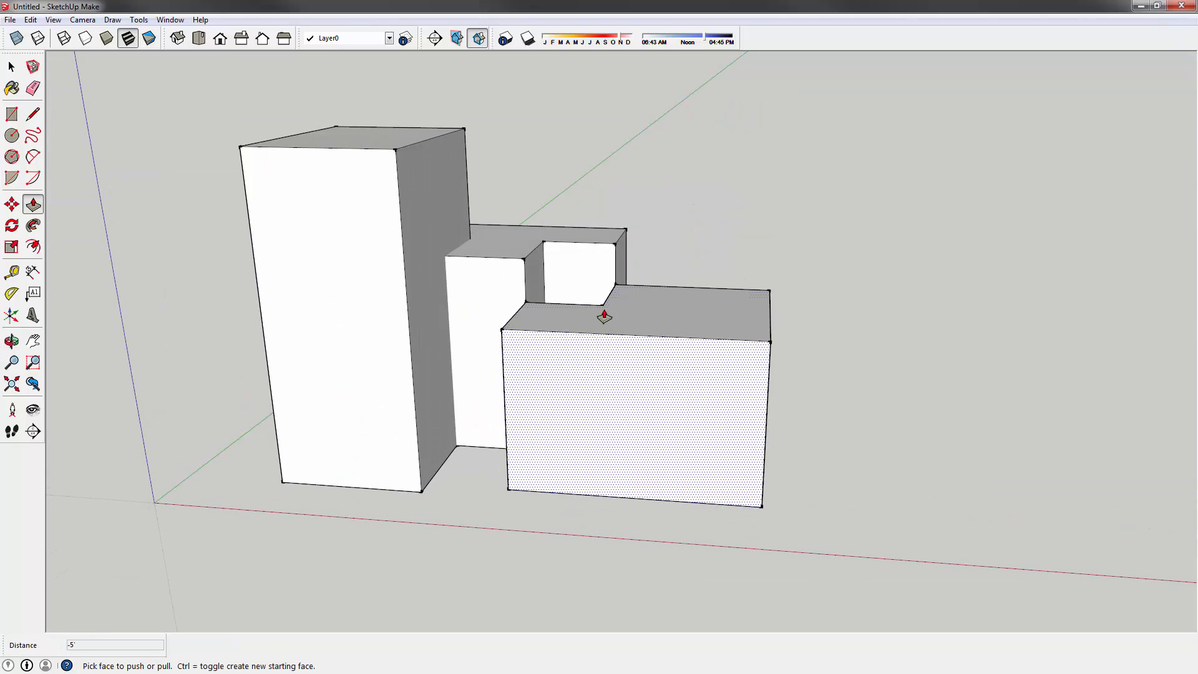
shift+middle_drag(604, 316, 570, 342)
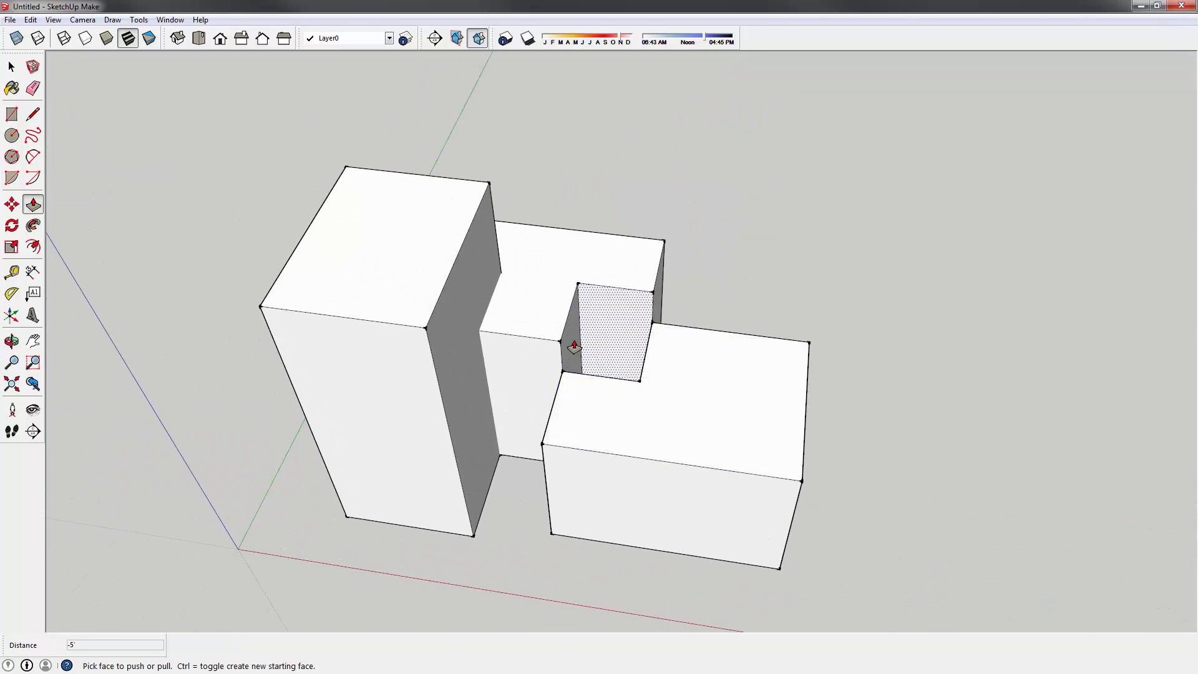
click(568, 343)
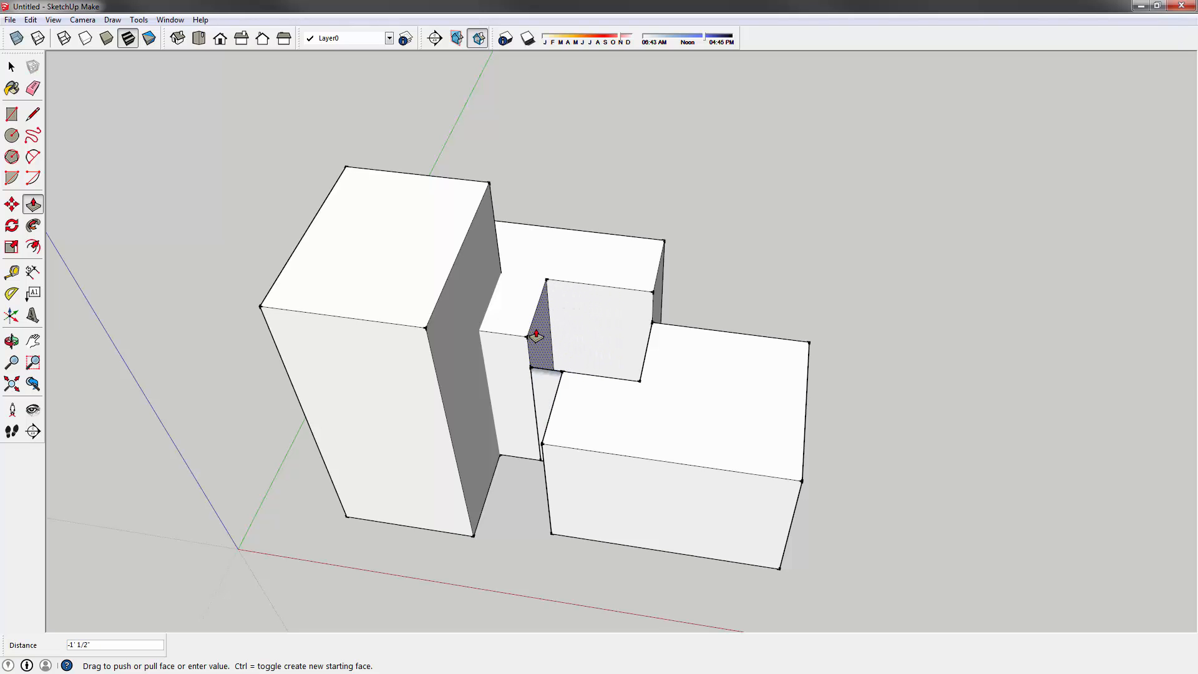
click(559, 339)
middle_drag(559, 339, 599, 456)
- Erase the two edges of the bridging face between the boxes
key(e)
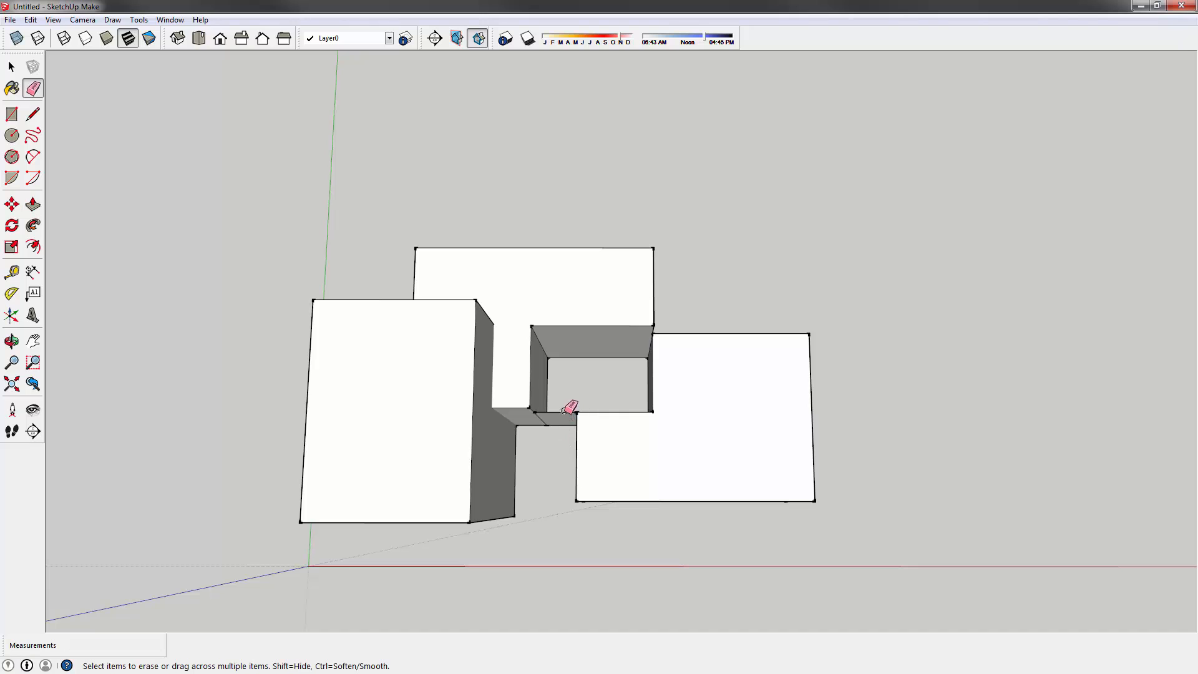
scroll(560, 410, up, 4)
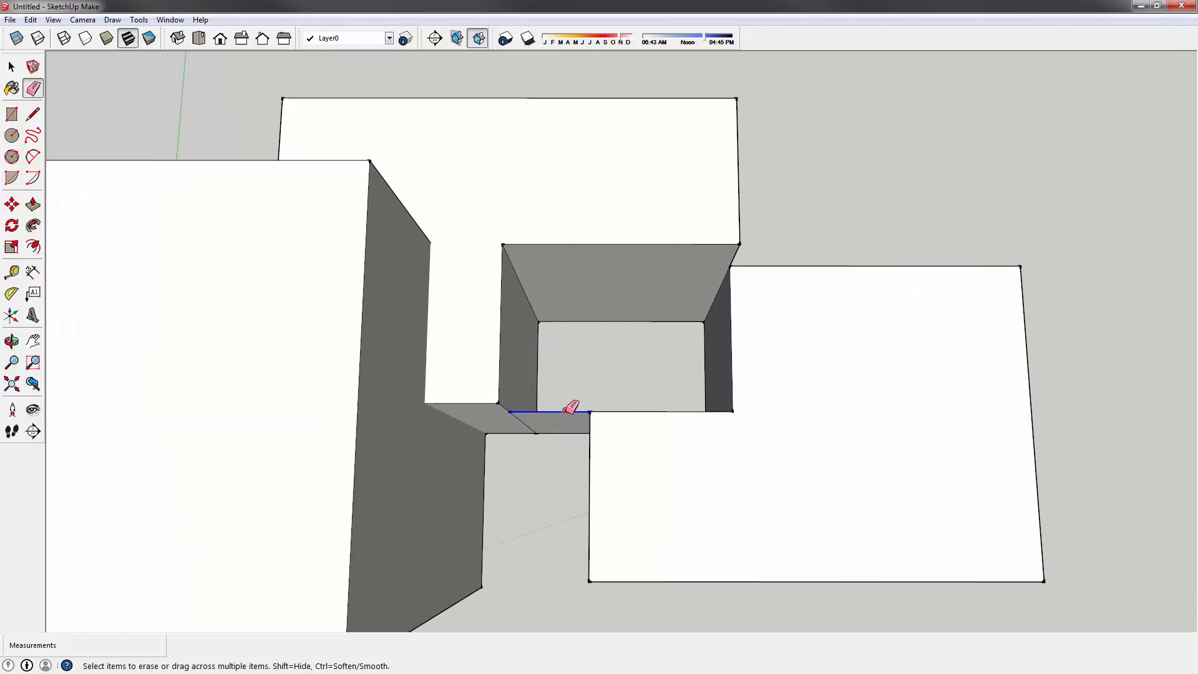
click(565, 411)
click(565, 434)
scroll(566, 460, down, 2)
mouse_move(566, 460)
middle_down()
mouse_move(707, 336)
mouse_move(602, 307)
middle_up()
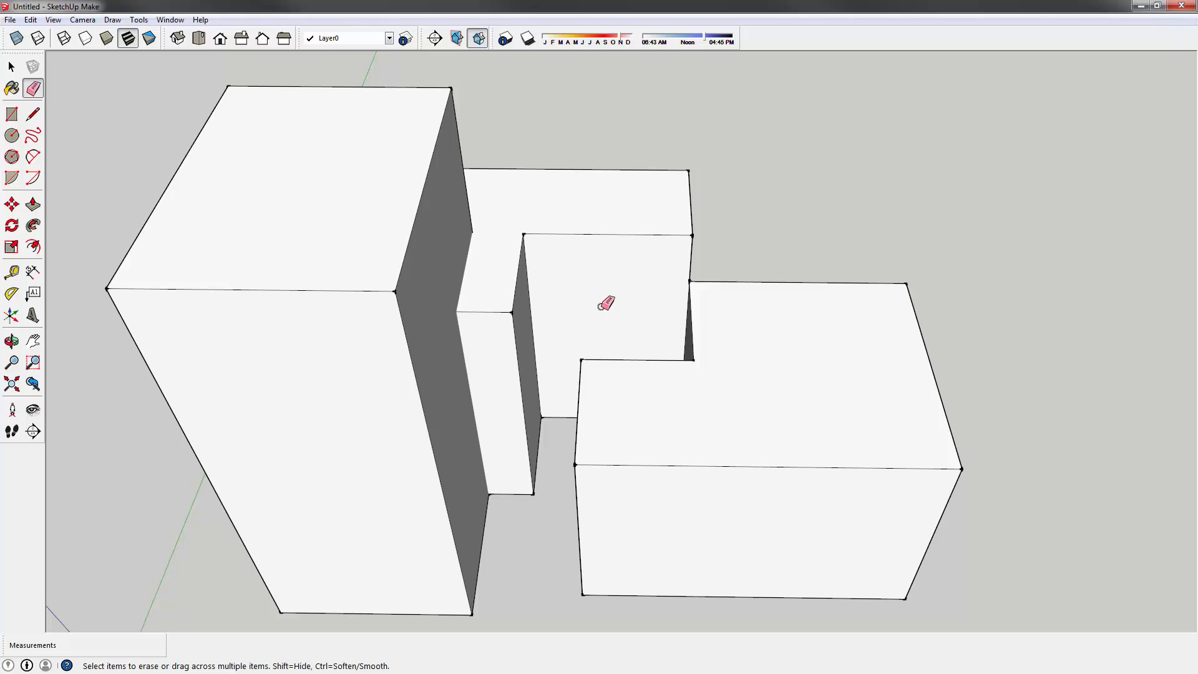
- Select the tall box's top and front faces and its connected geometry to check the join
key(space)
scroll(559, 328, down, 3)
mouse_move(559, 328)
middle_down()
mouse_move(526, 299)
mouse_move(517, 425)
mouse_move(525, 279)
mouse_move(455, 208)
mouse_move(453, 221)
middle_up()
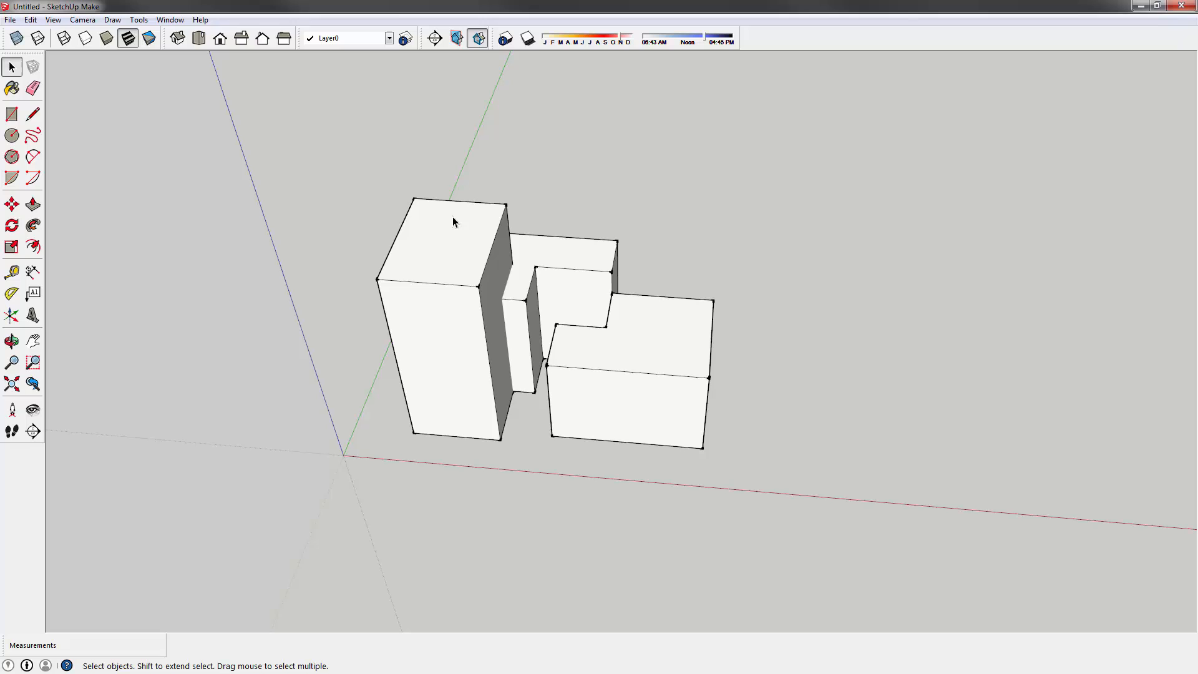
click(412, 228)
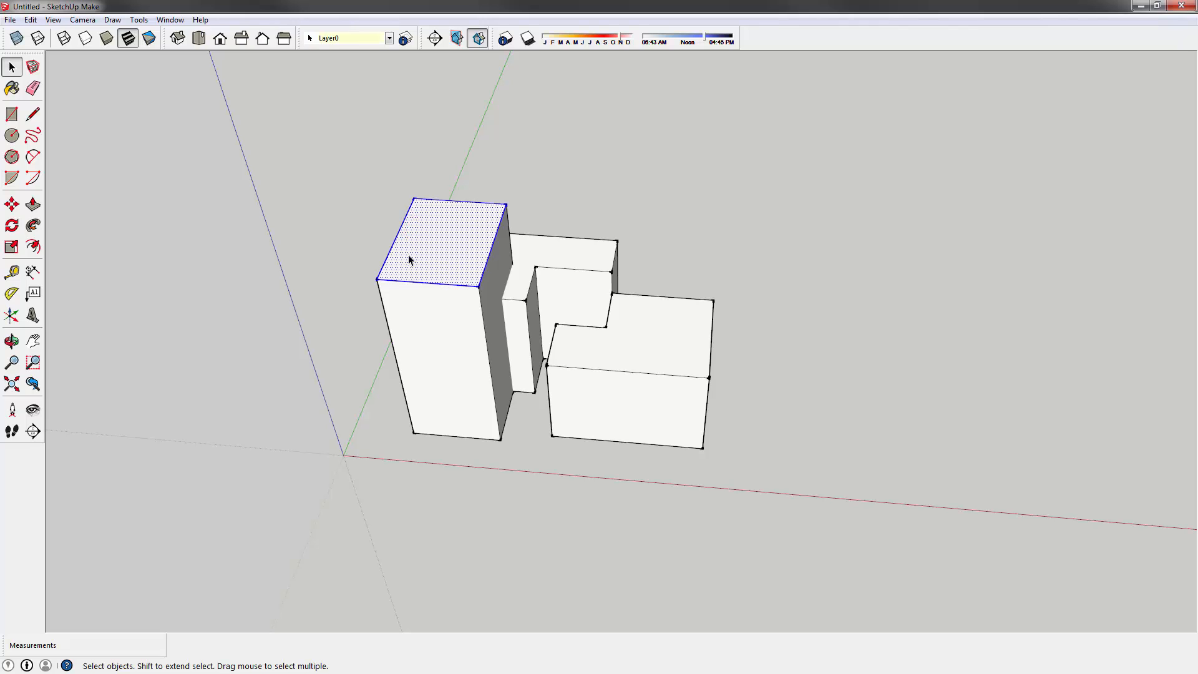
click(436, 347)
click(378, 236)
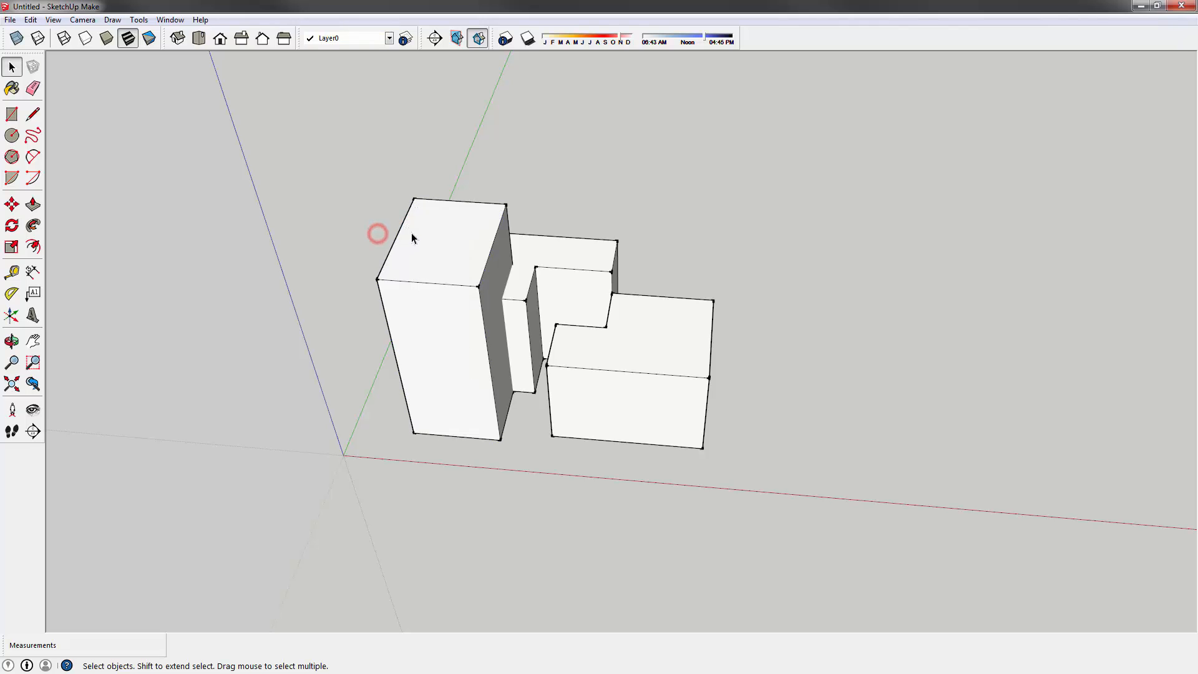
click(411, 232)
triple_click(411, 232)
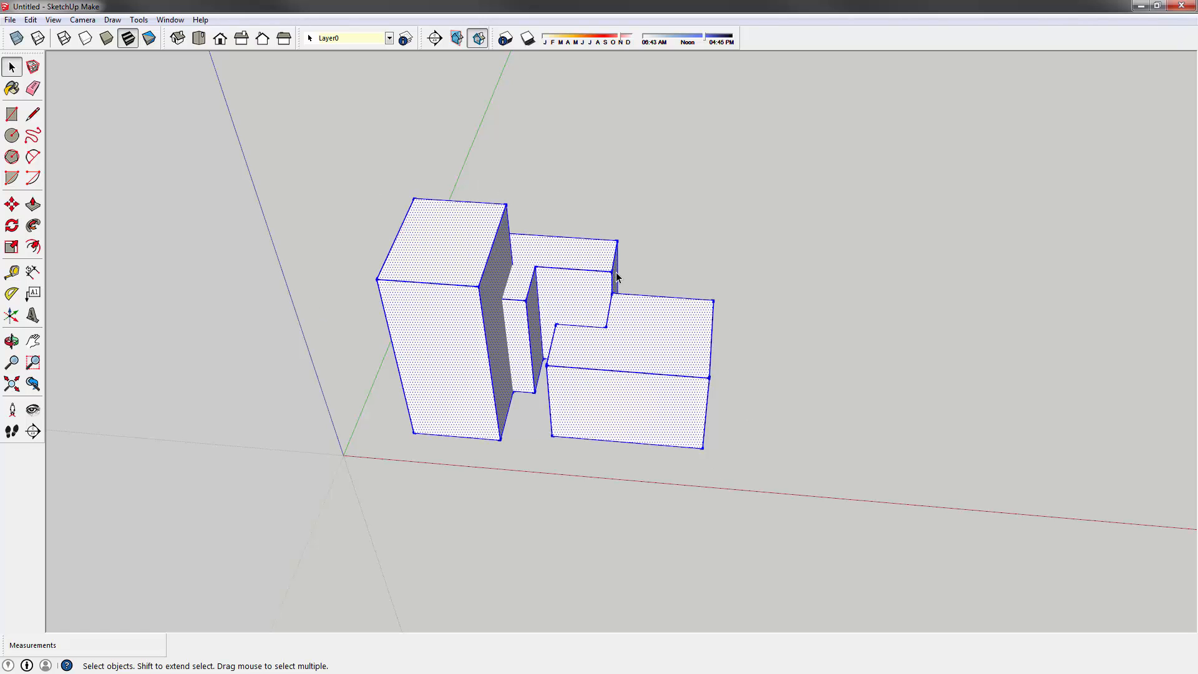
click(676, 526)
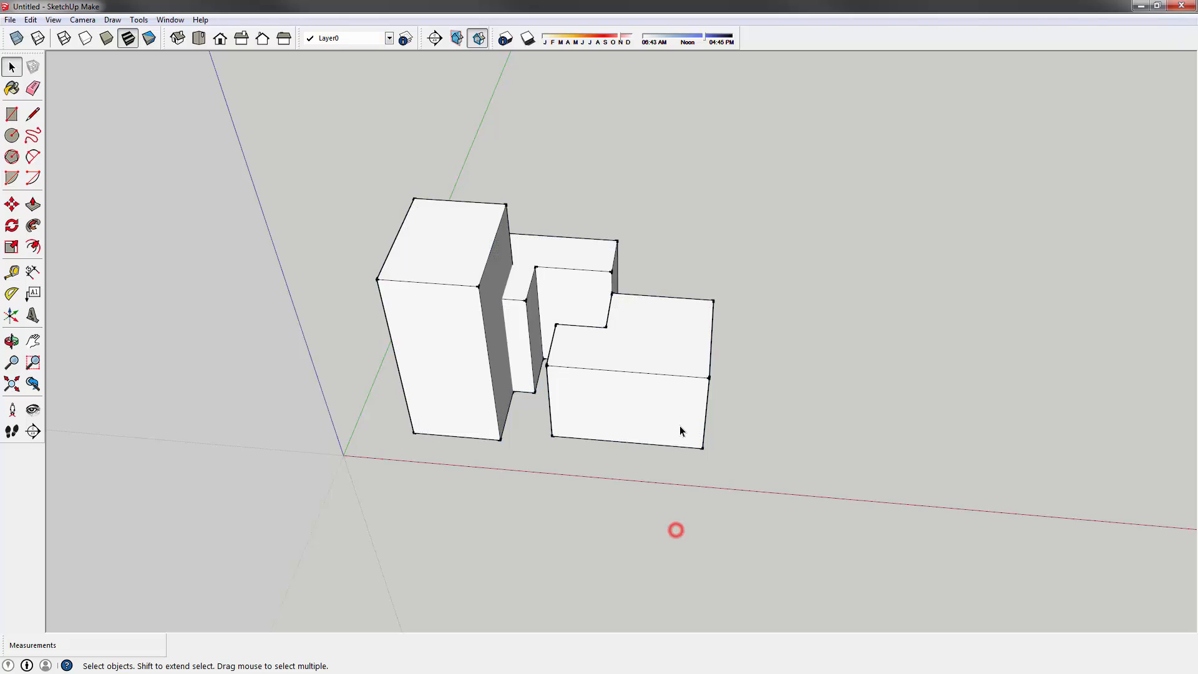
- Select the right box's connected geometry, then box-select the whole massing
click(679, 425)
triple_click(679, 424)
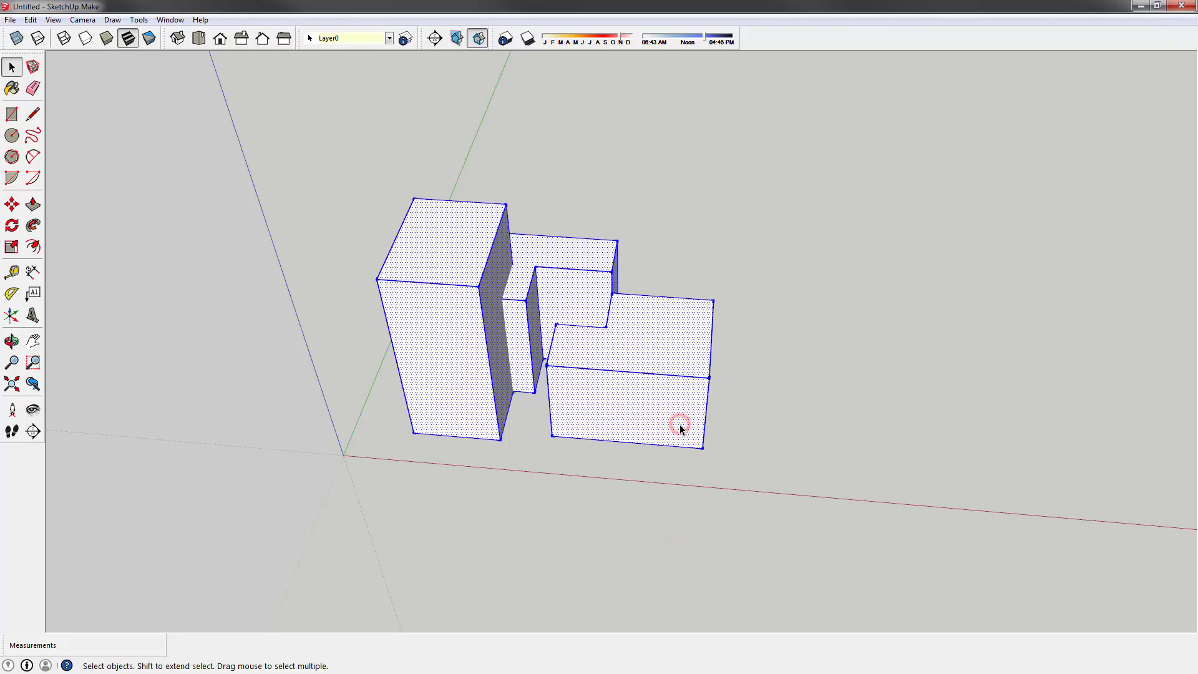
middle_drag(679, 424, 330, 202)
click(330, 200)
middle_drag(409, 278, 413, 181)
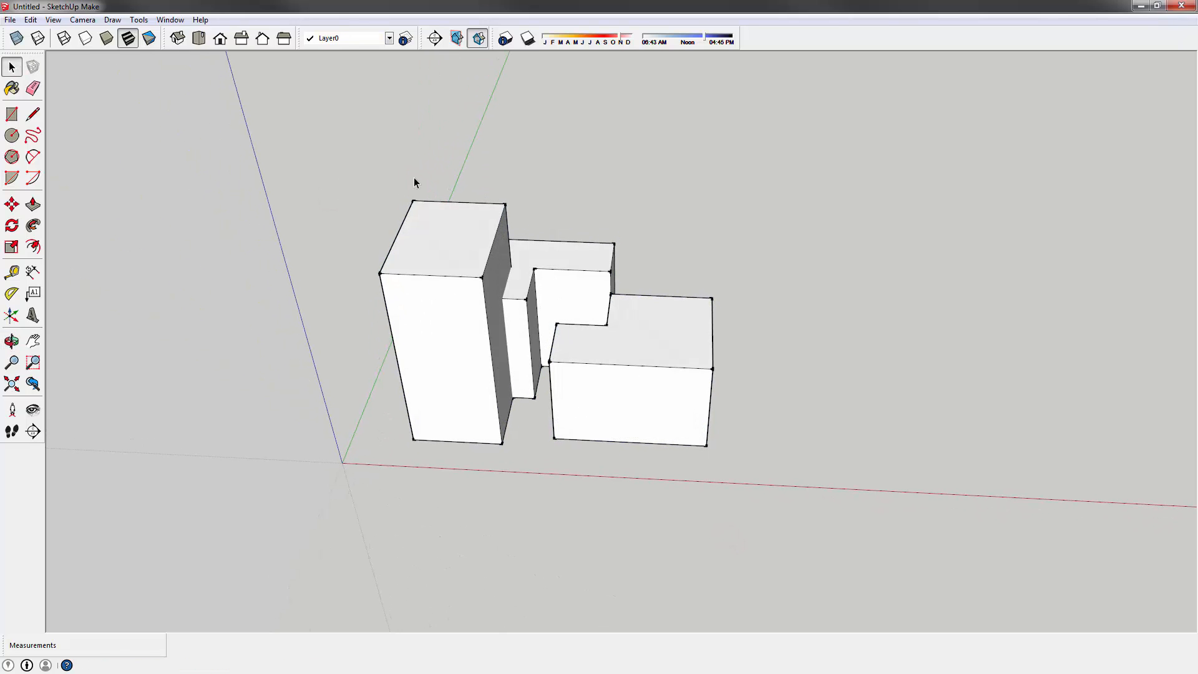
drag(351, 168, 960, 586)
middle_drag(483, 249, 443, 201)
click(376, 218)
scroll(460, 361, up, 3)
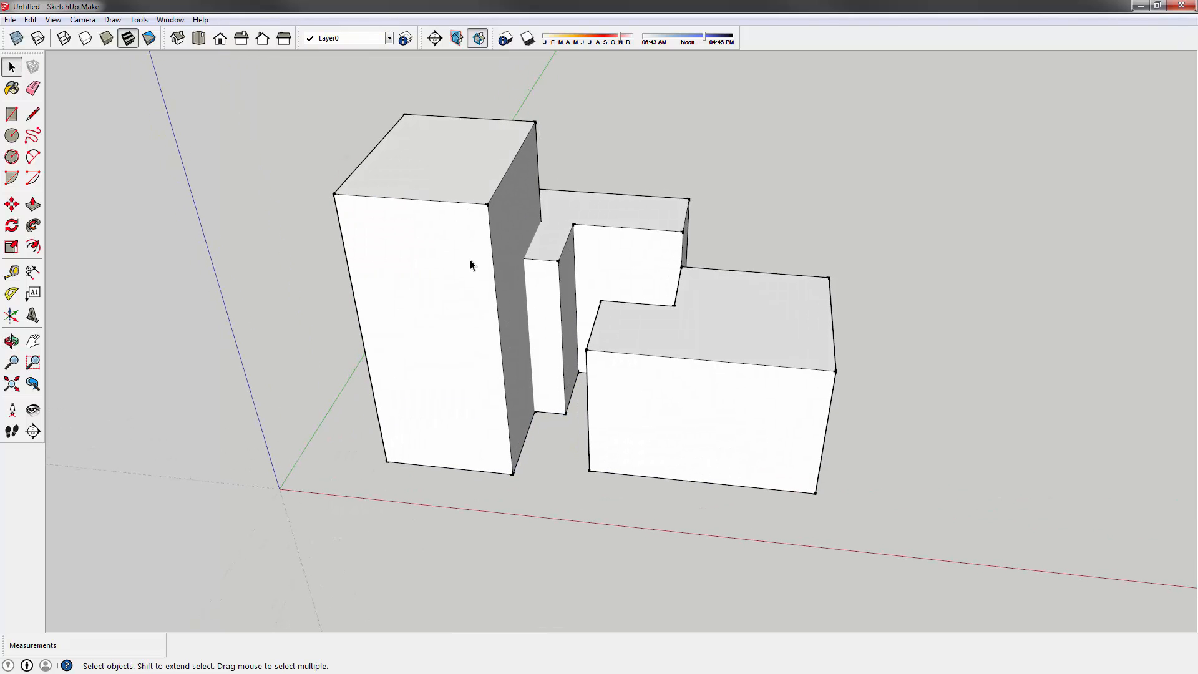
triple_click(410, 274)
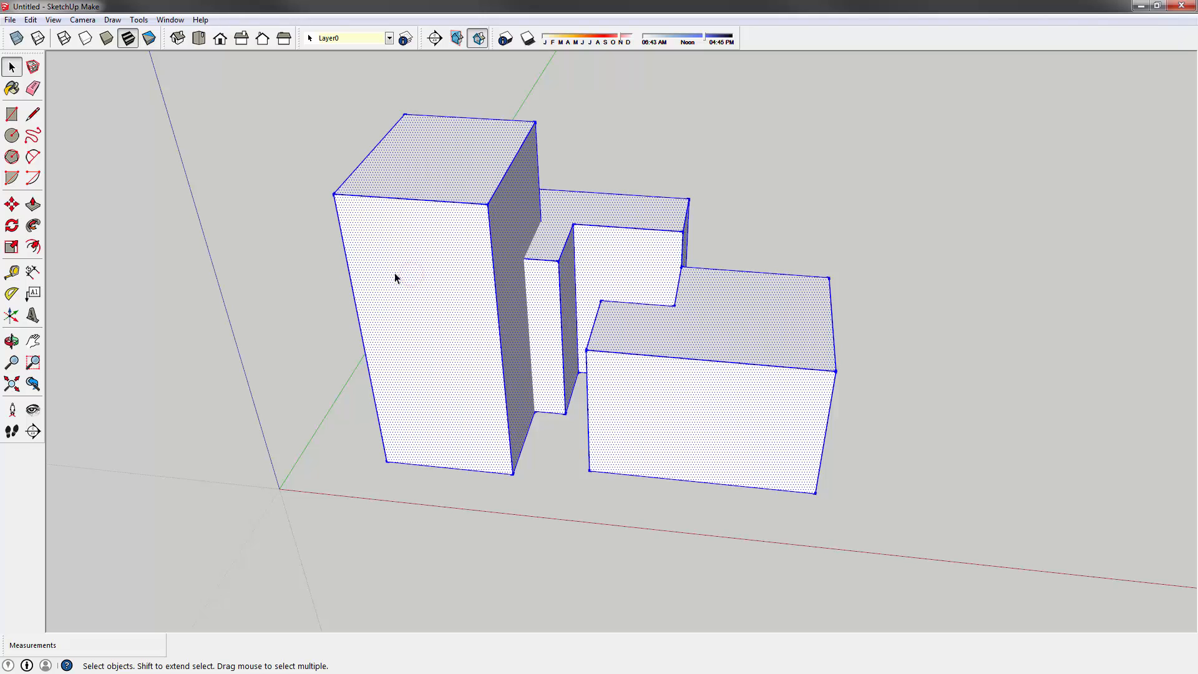
click(324, 269)
triple_click(413, 264)
click(275, 133)
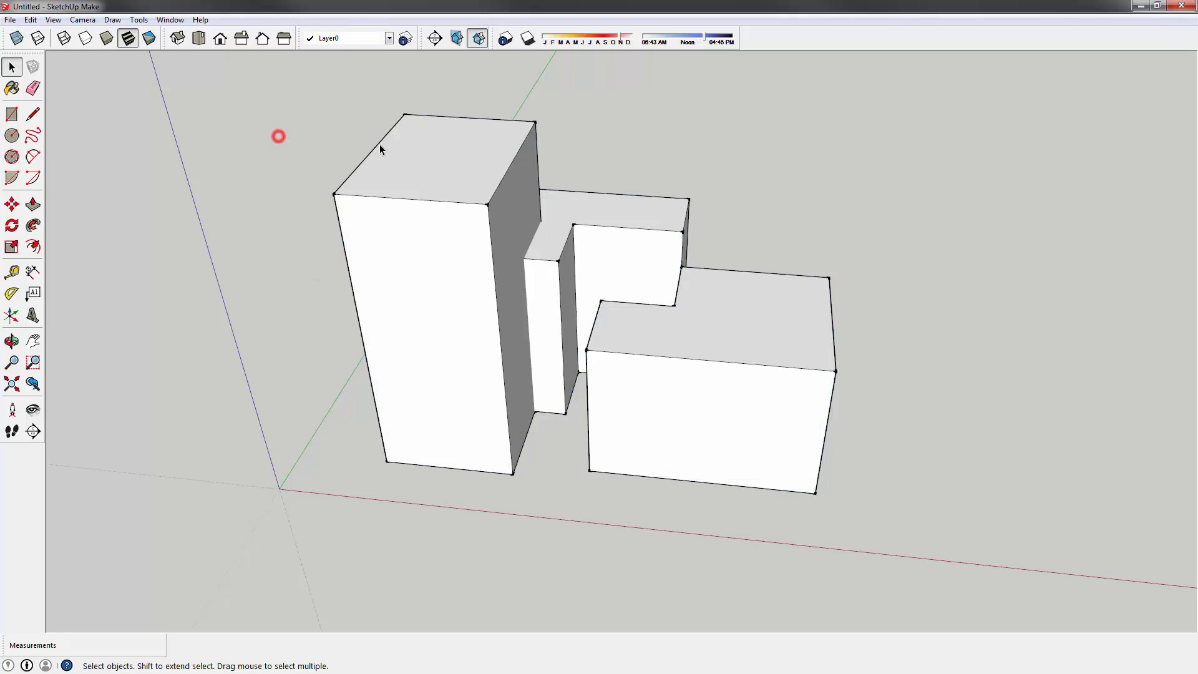
click(397, 152)
click(400, 285)
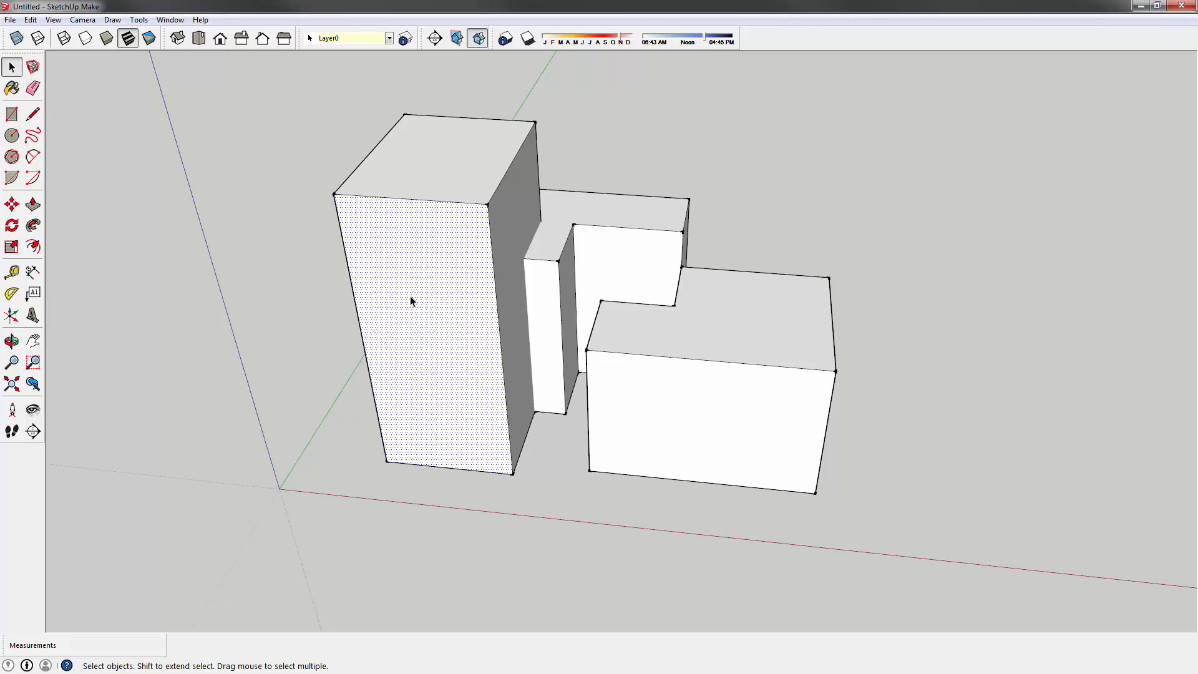
click(379, 138)
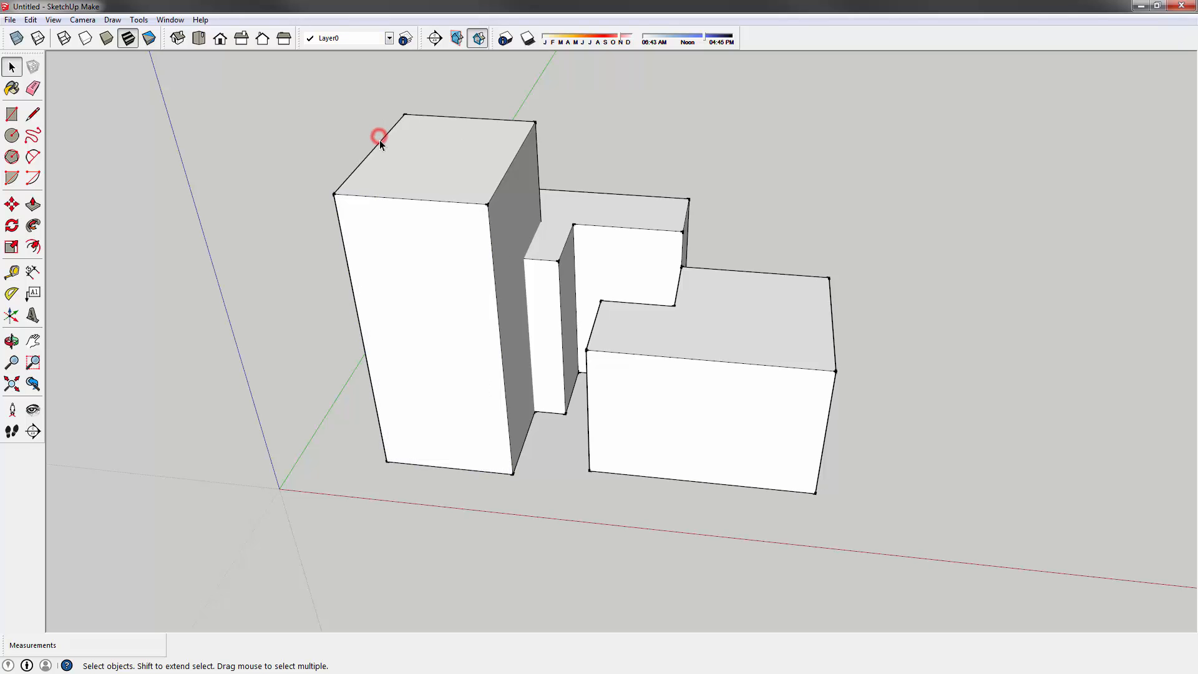
middle_drag(260, 181, 410, 184)
shift+click(377, 193)
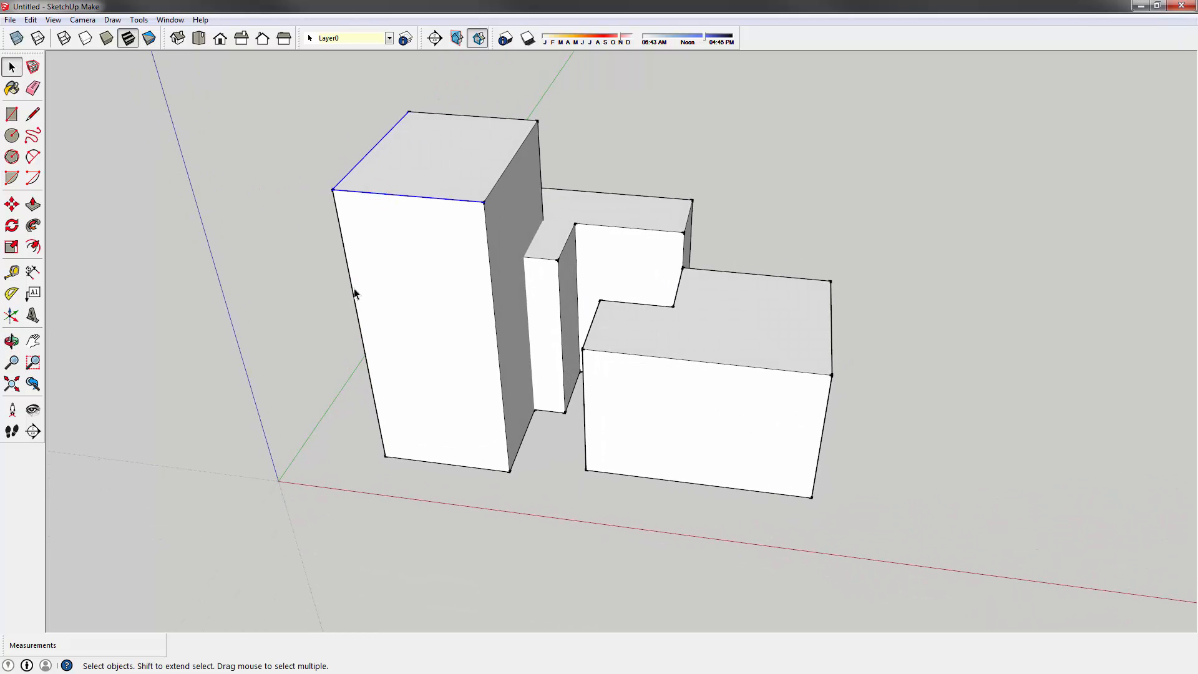
key(m)
drag(333, 189, 113, 205)
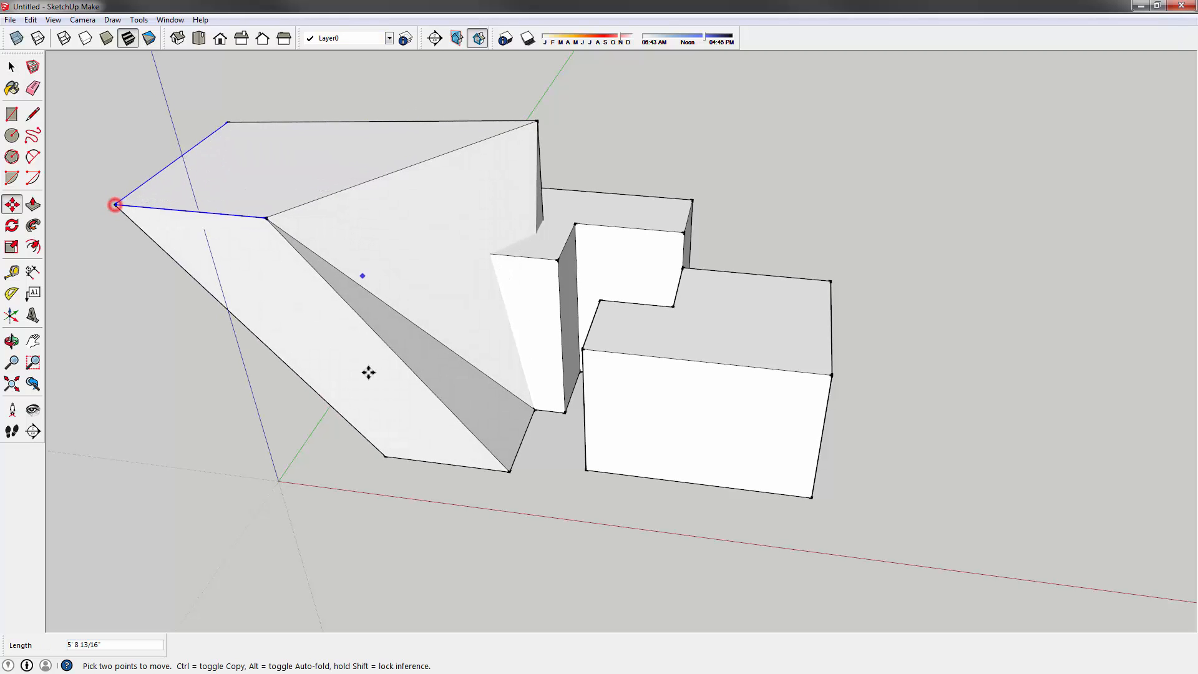
middle_drag(430, 270, 478, 235)
key(ctrl+z)
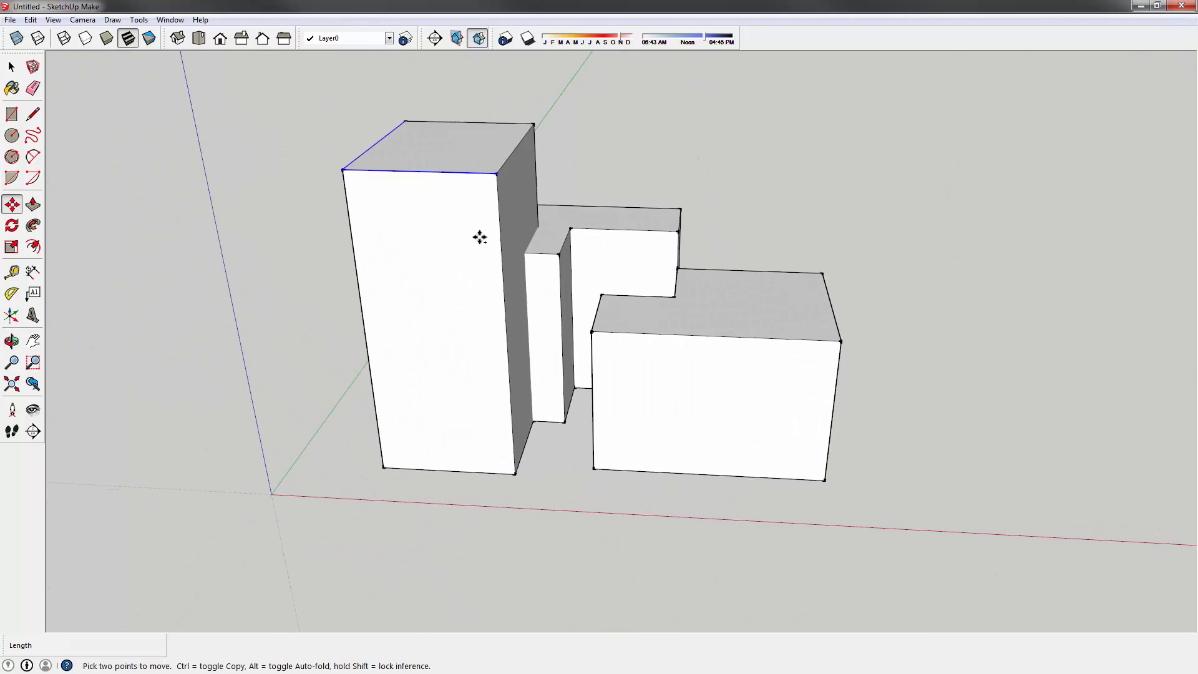
click(11, 67)
click(248, 185)
middle_drag(401, 218, 215, 206)
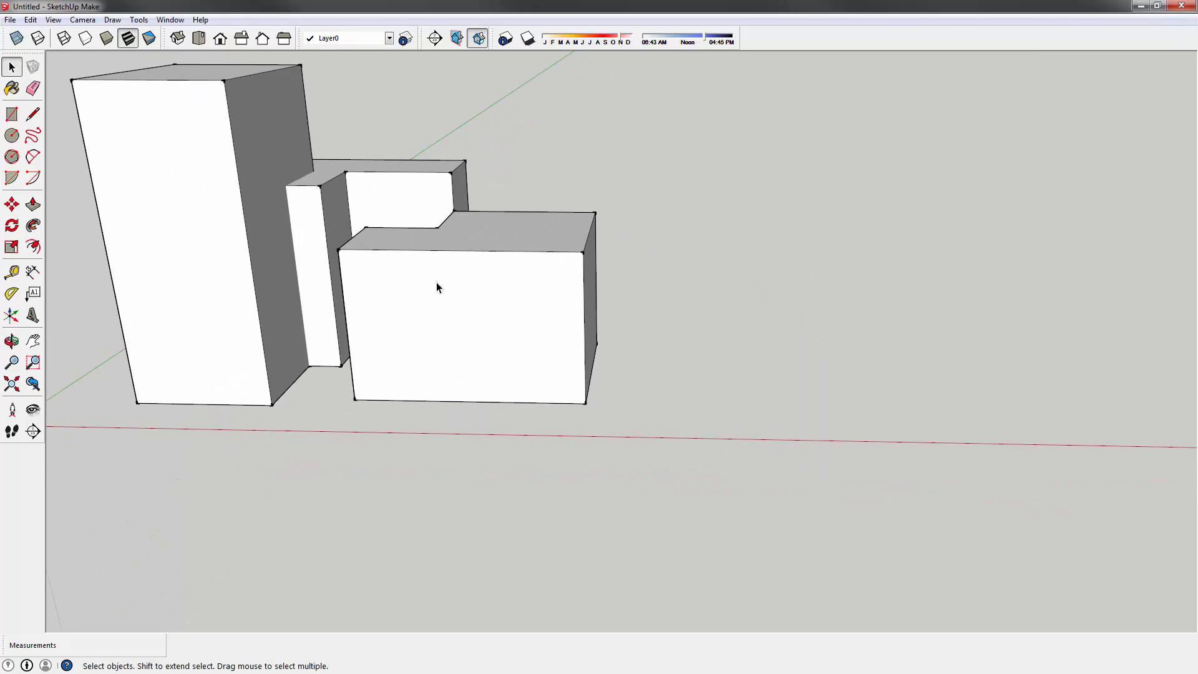
- Draw a rectangular window outline on the right box's front face
shift+middle_drag(436, 285, 509, 264)
click(16, 115)
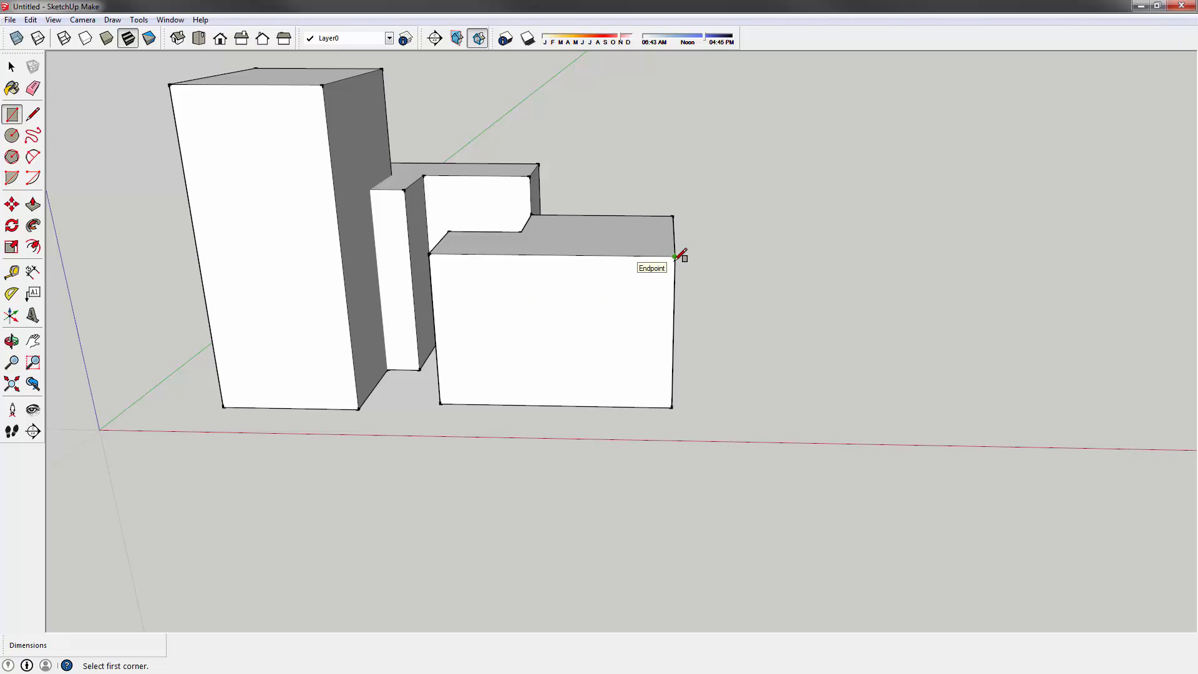
click(589, 288)
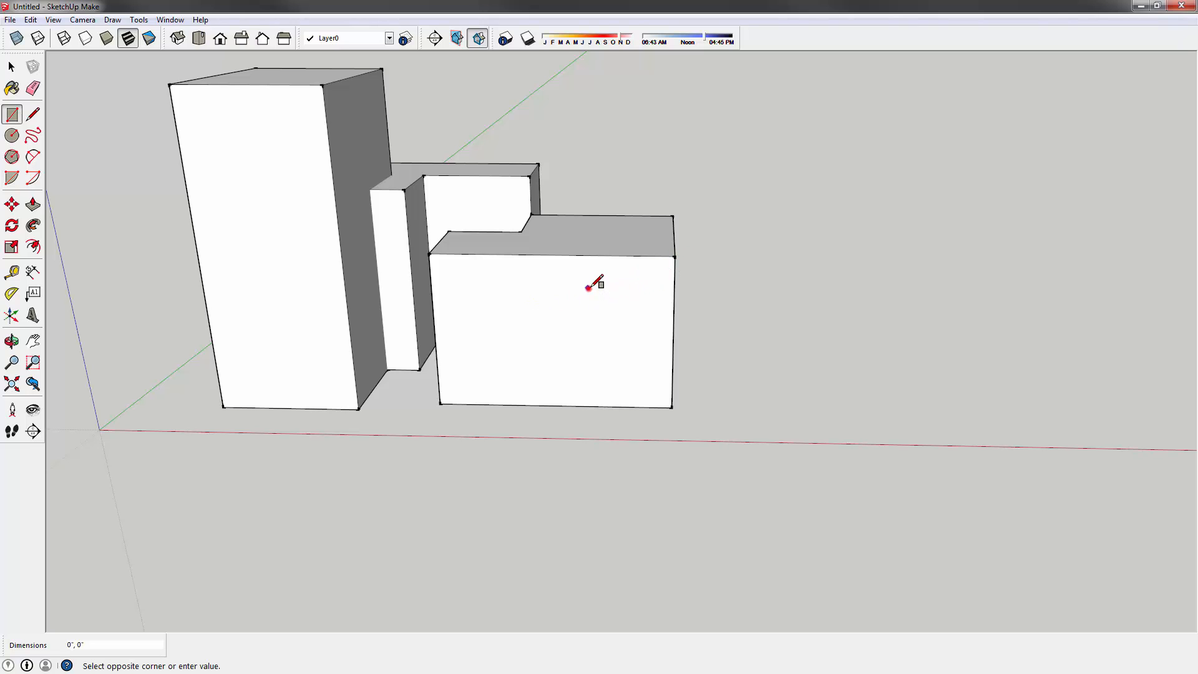
click(651, 342)
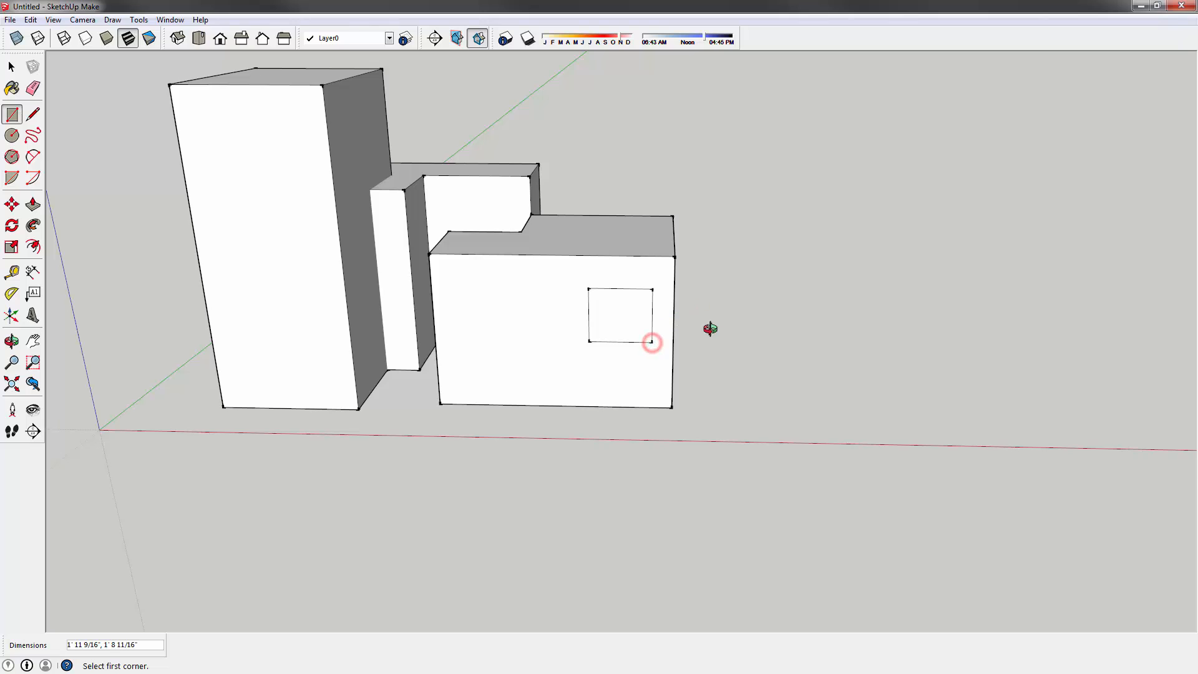
- Draw a window rectangle on the tall block's front face; cancel an extra unfinished one
middle_drag(708, 329, 499, 304)
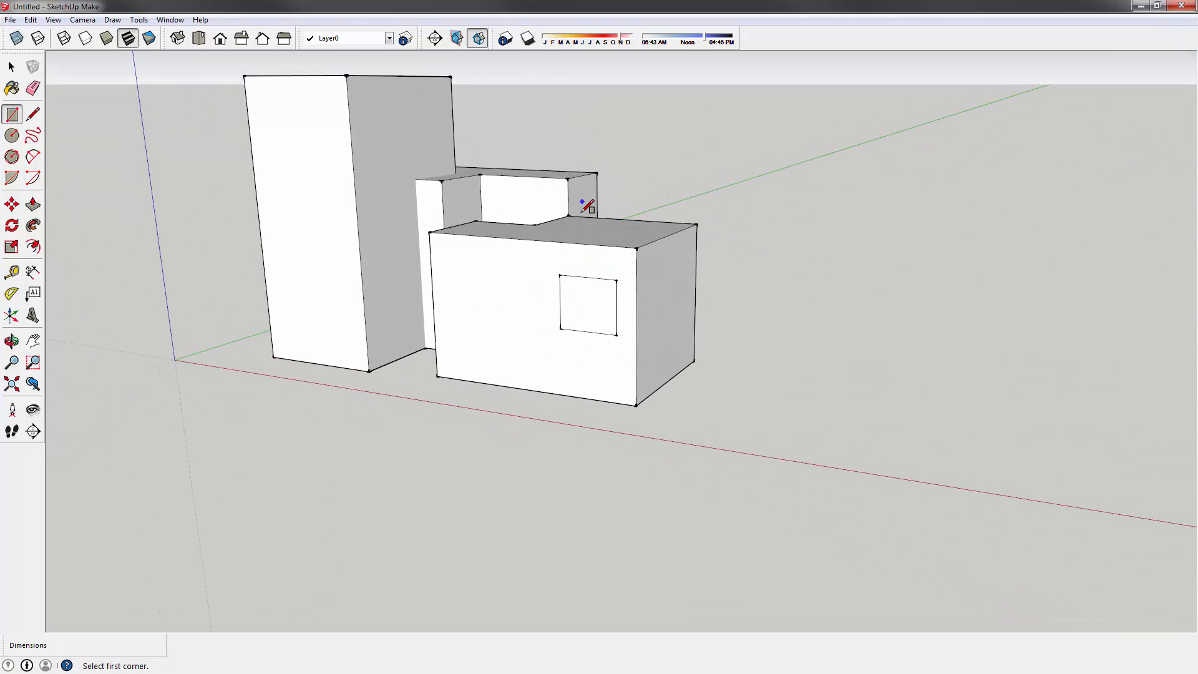
middle_drag(316, 222, 426, 179)
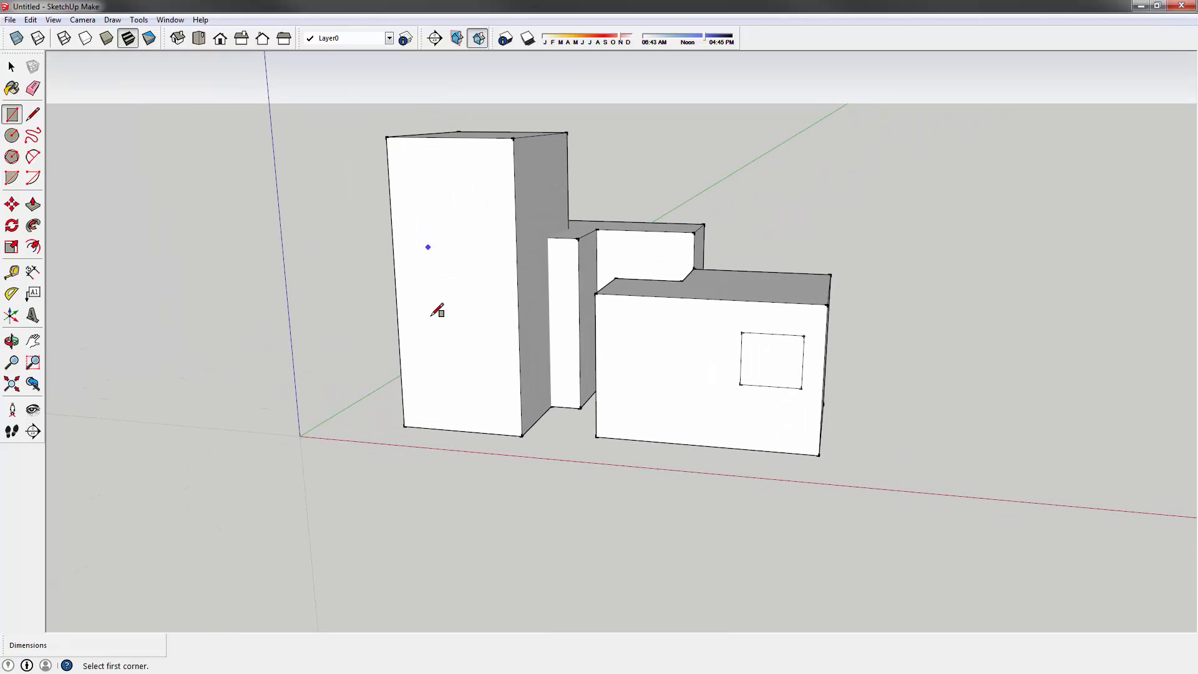
click(433, 268)
click(499, 350)
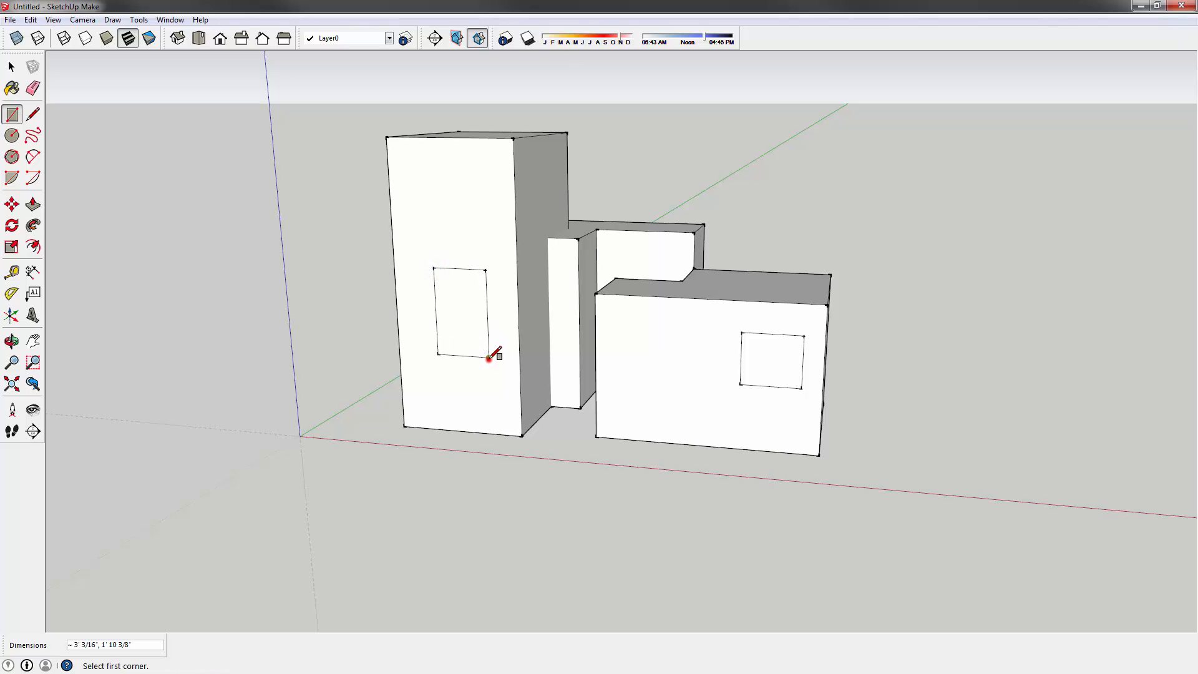
key(o)
mouse_move(489, 354)
mouse_down()
mouse_move(470, 288)
mouse_move(695, 237)
mouse_move(516, 320)
mouse_move(477, 183)
mouse_up()
key(r)
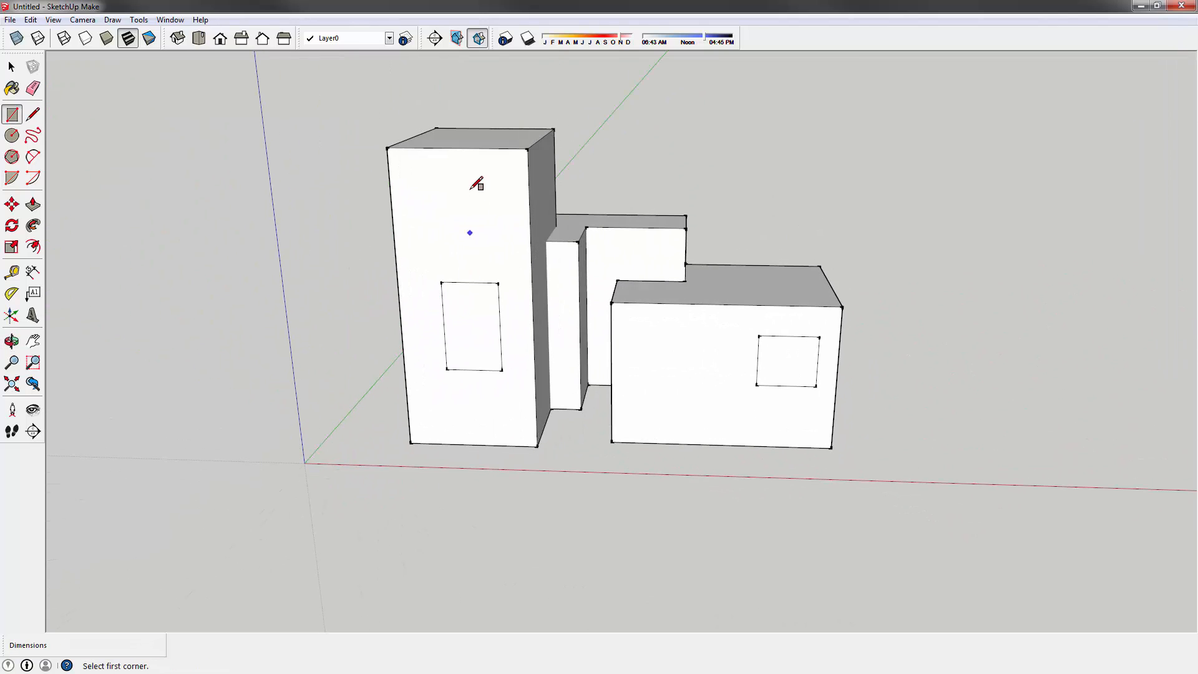
click(431, 191)
key(Escape)
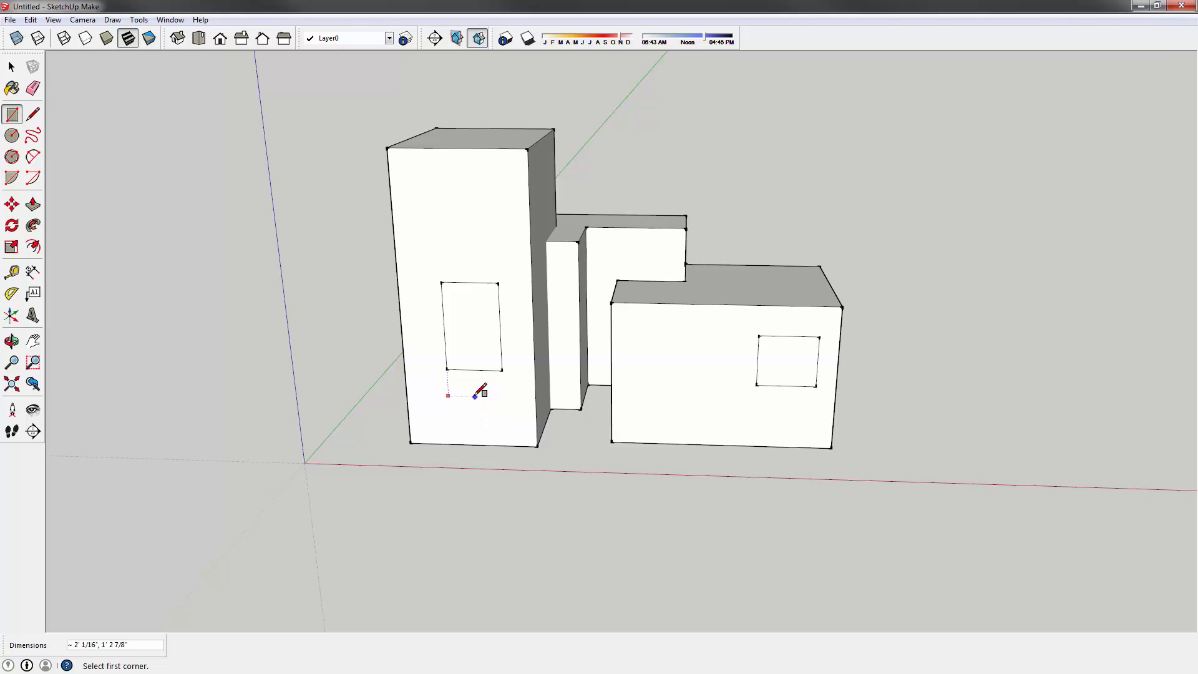
- Draw a smaller window rectangle below the first window on the tall block's front face
click(449, 388)
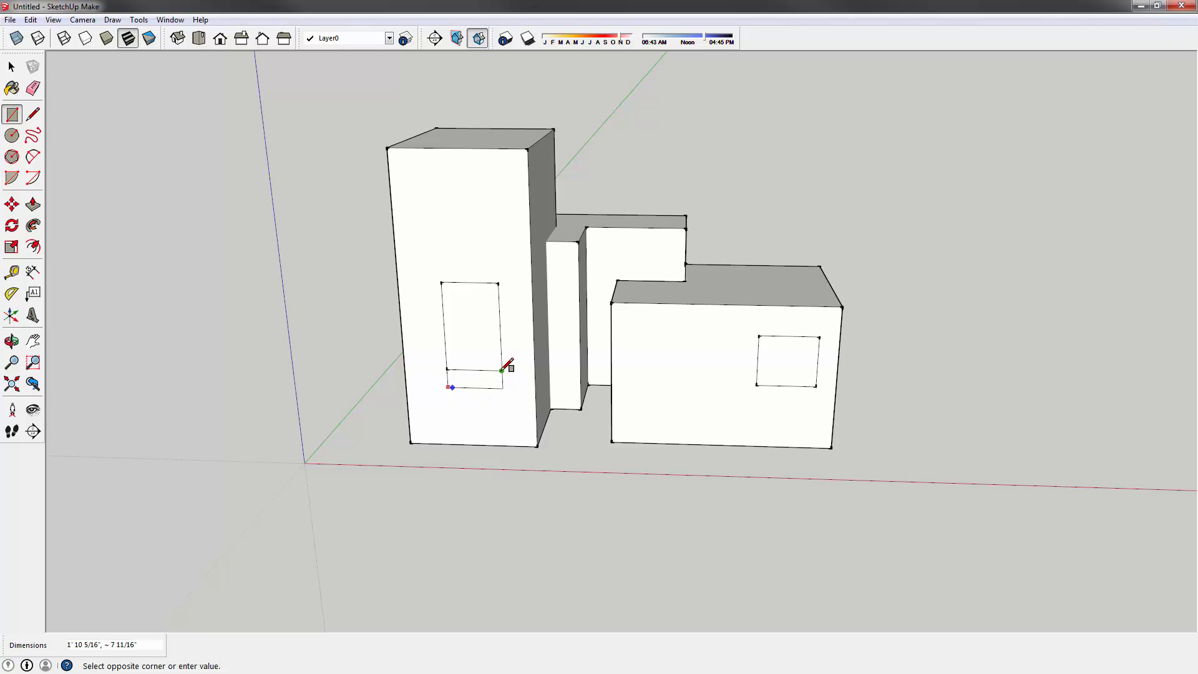
click(504, 428)
middle_drag(503, 423, 505, 340)
scroll(505, 340, up, 2)
key(space)
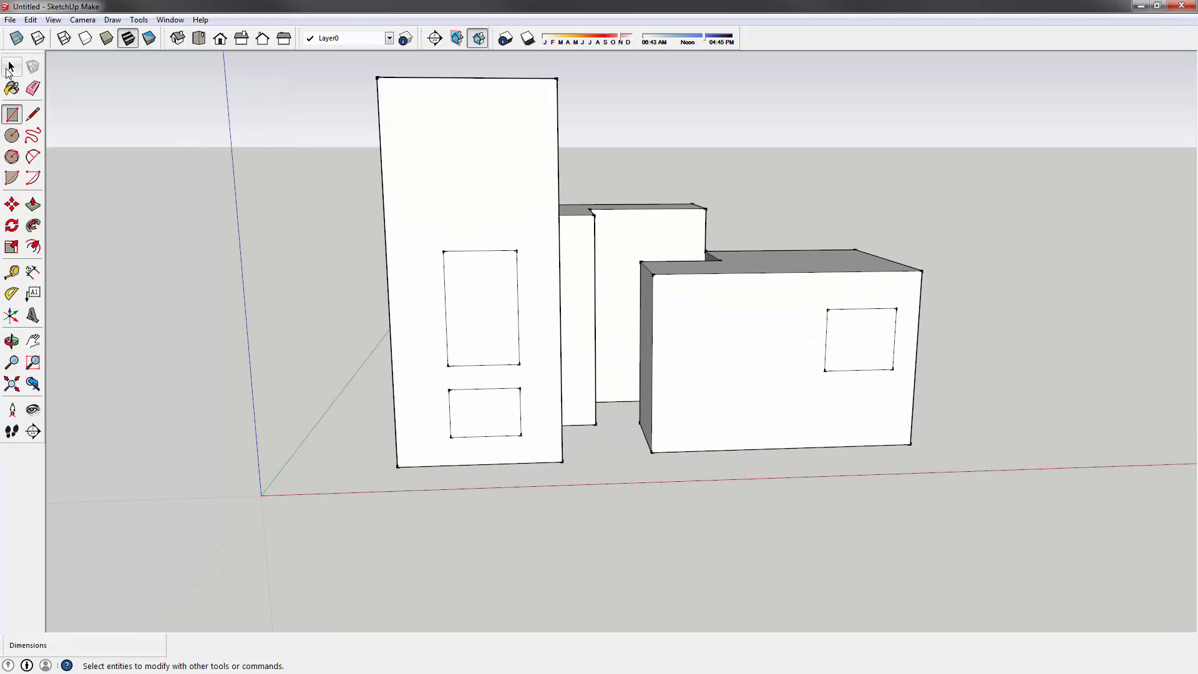
- Push/Pull the right block's window and the tall block's upper and lower windows inward as recesses
middle_drag(756, 286, 599, 316)
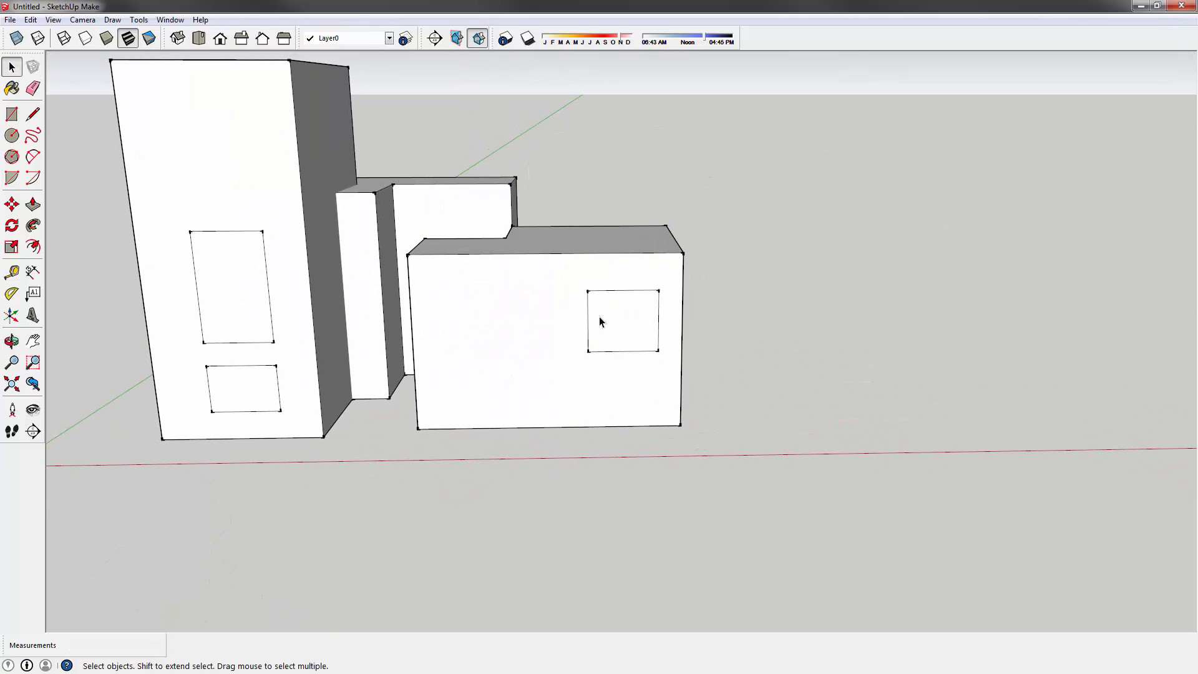
key(p)
click(604, 336)
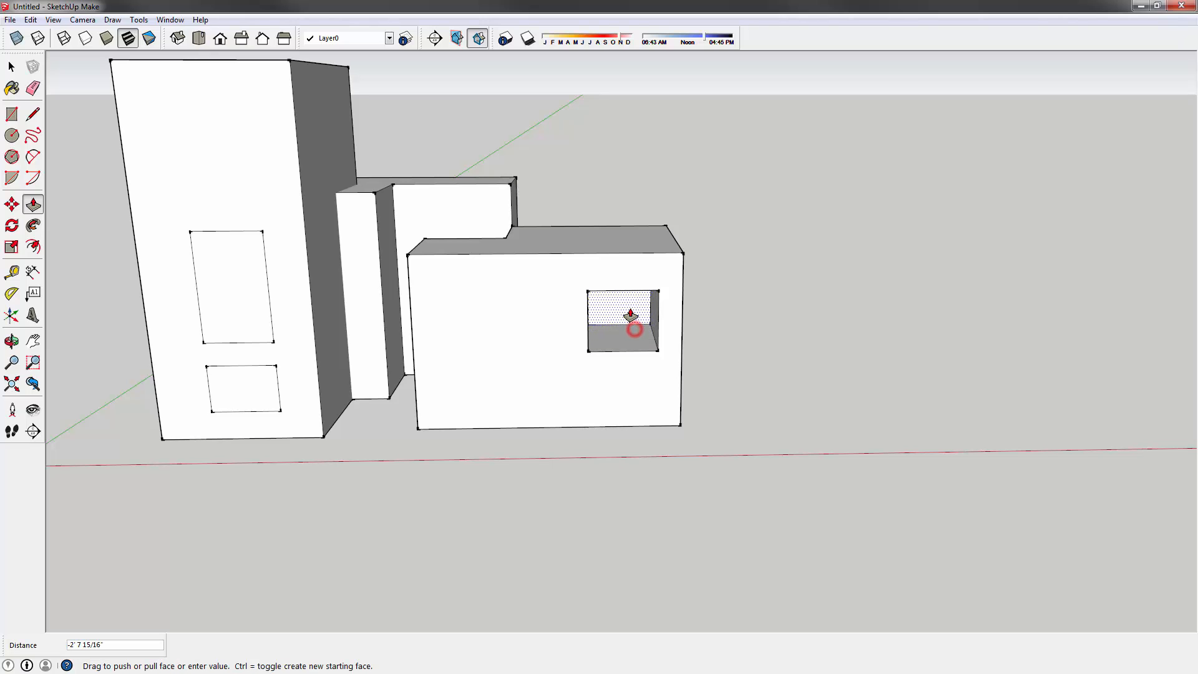
click(634, 338)
right_click(599, 281)
click(595, 197)
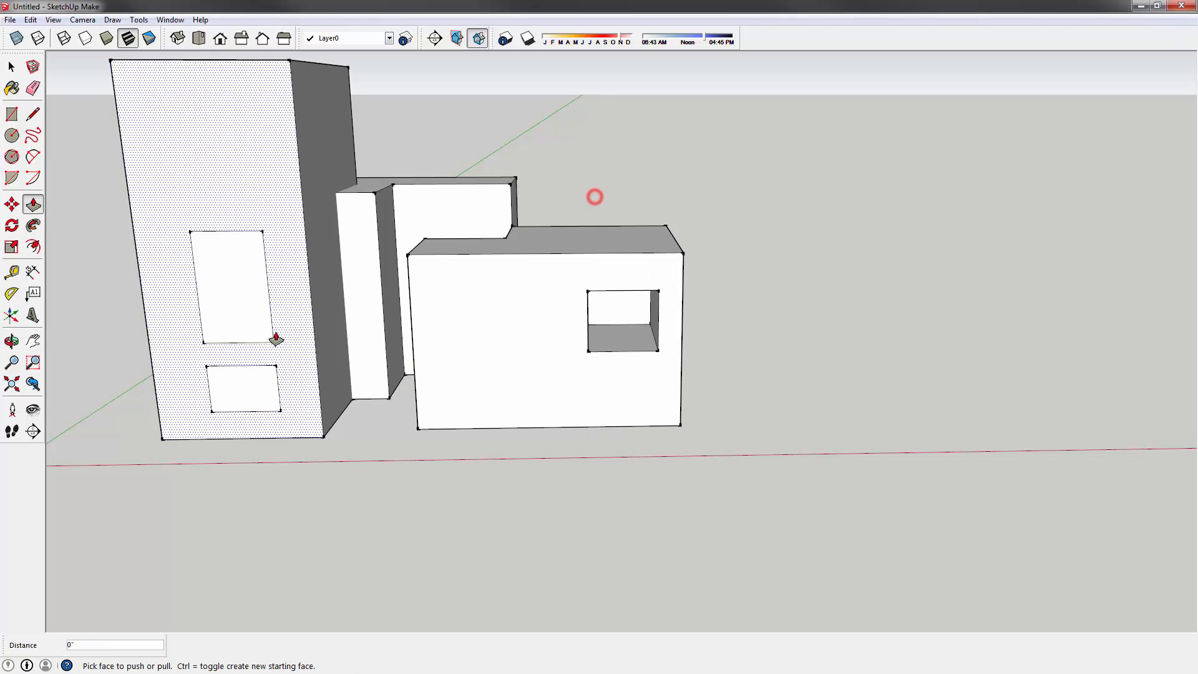
click(249, 310)
click(254, 294)
click(246, 380)
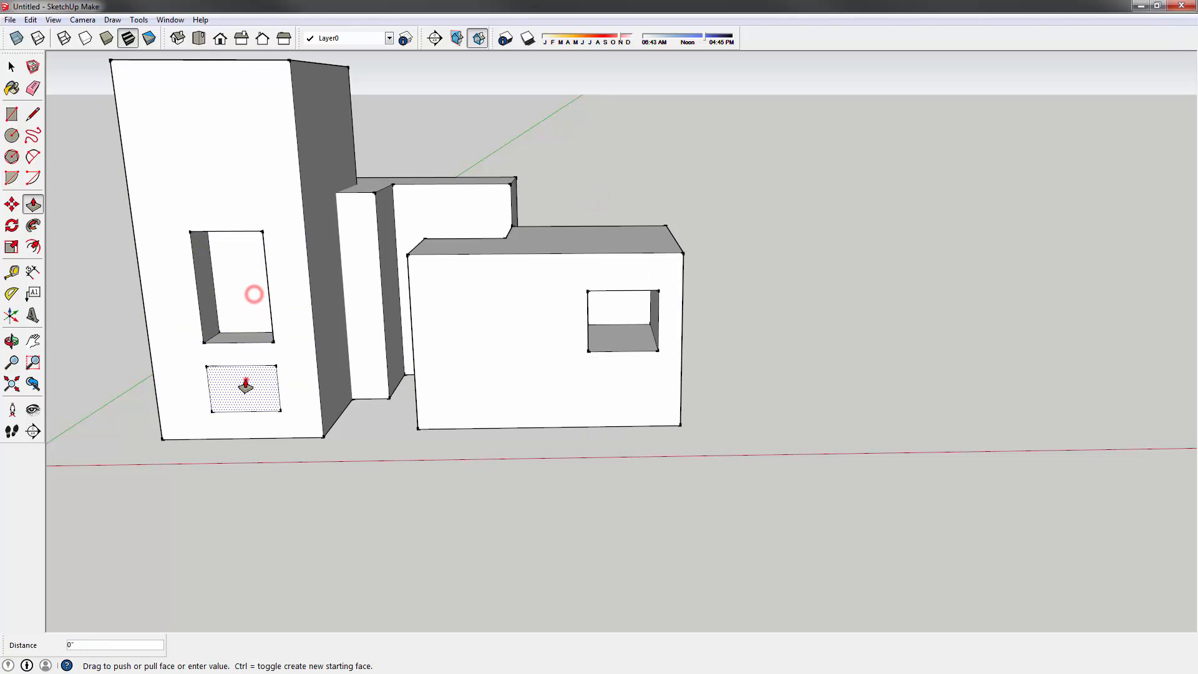
click(219, 334)
- Push the right block's window back face through the block to make a see-through opening
middle_drag(216, 329, 460, 362)
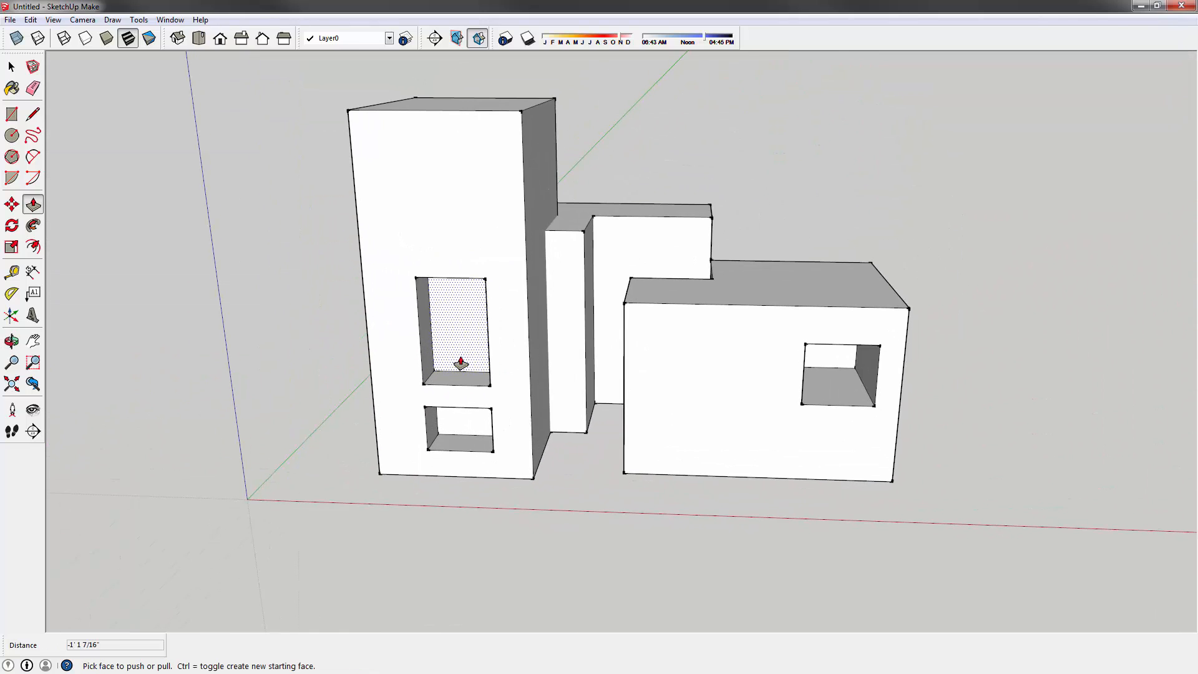
middle_drag(634, 347, 535, 346)
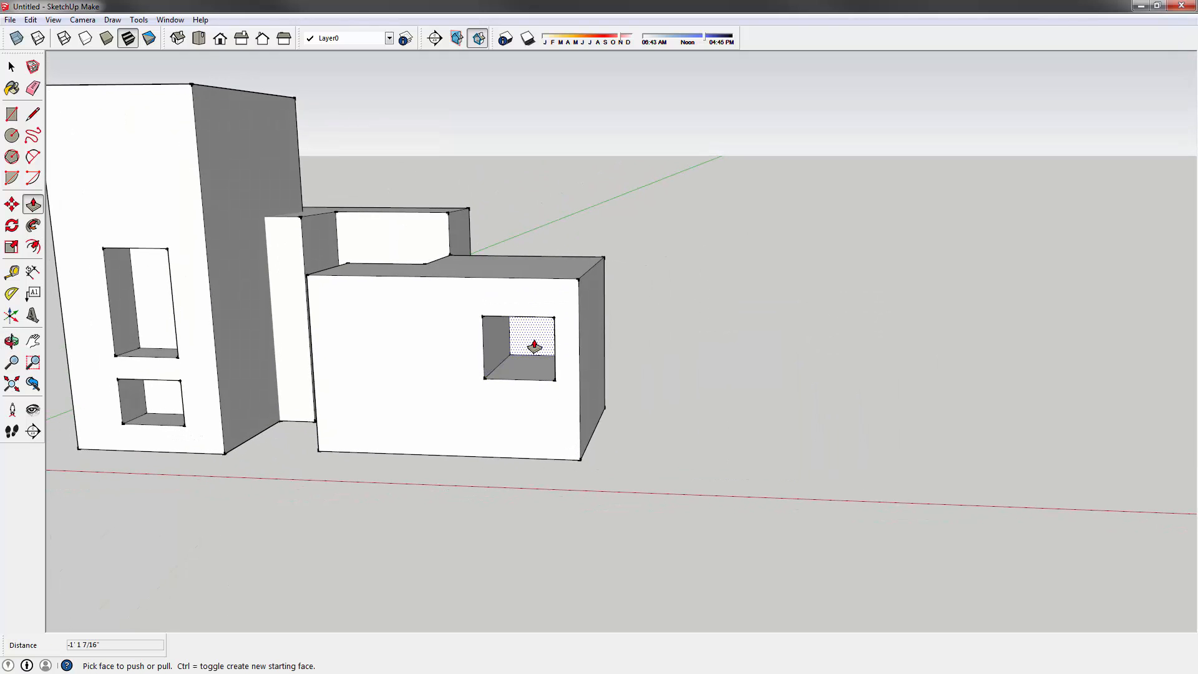
click(533, 343)
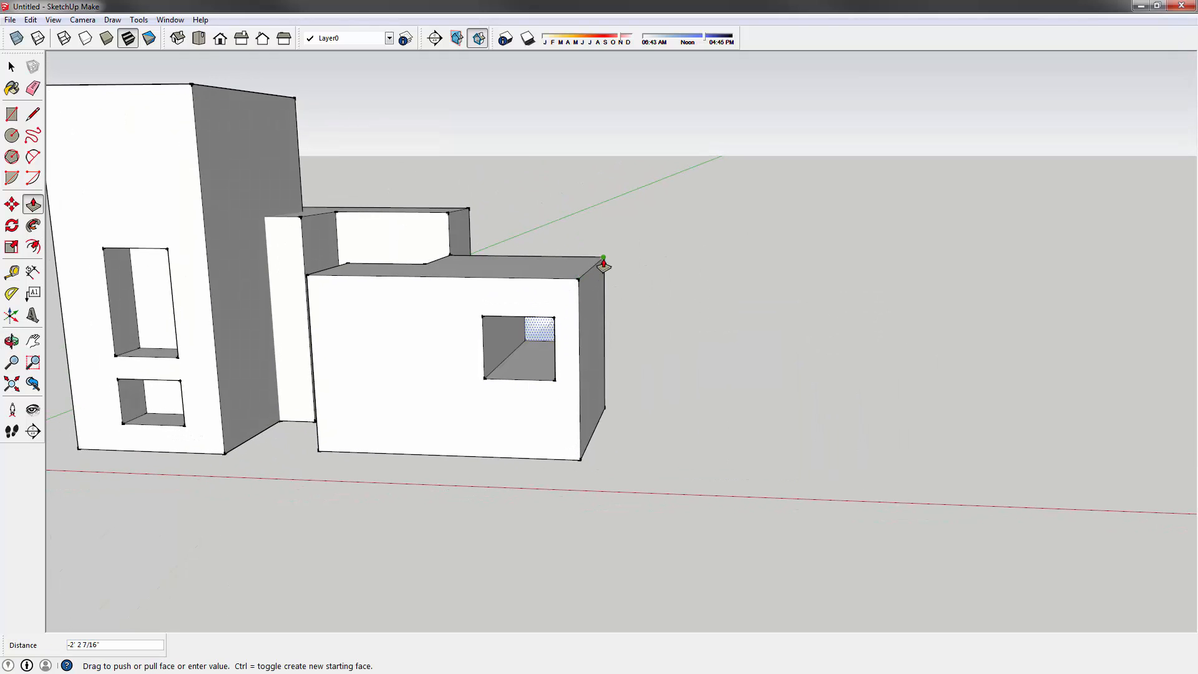
middle_drag(649, 244, 748, 262)
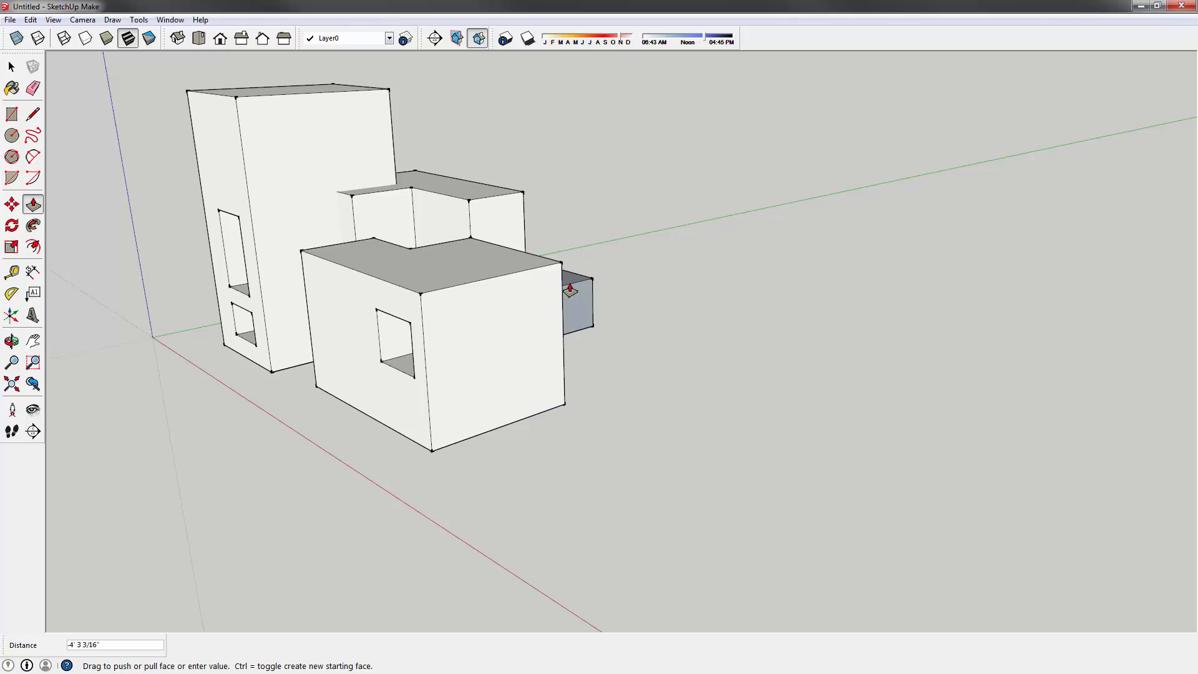
click(559, 265)
middle_drag(367, 353, 548, 308)
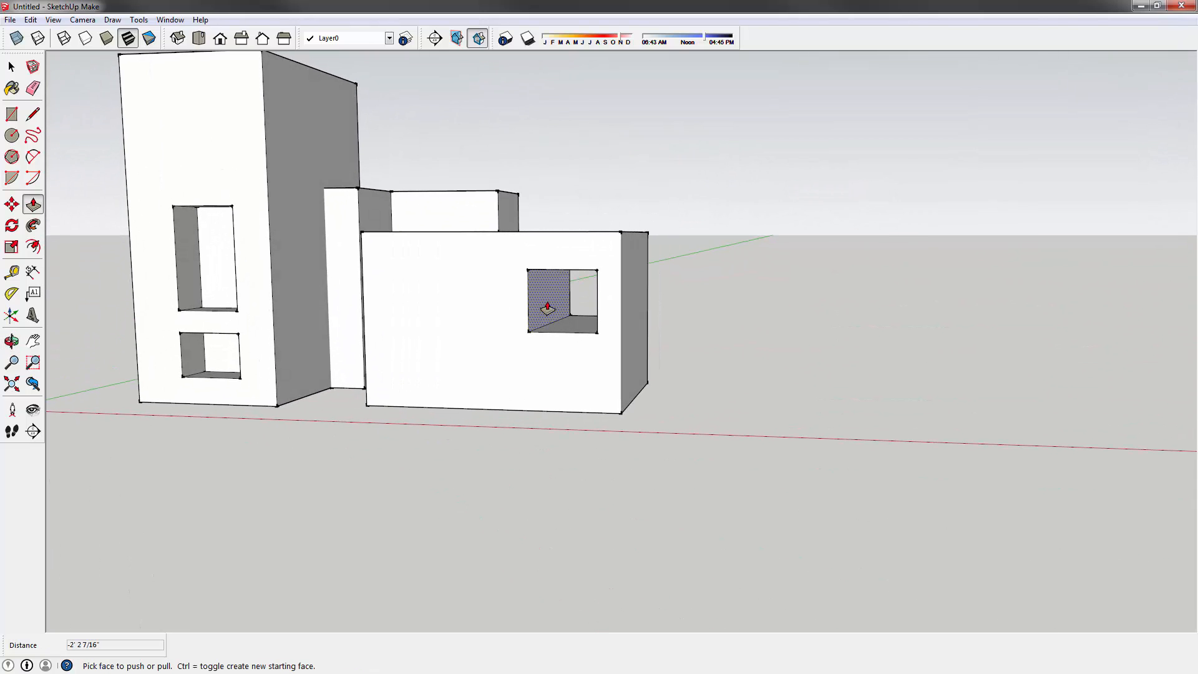
click(543, 307)
middle_drag(414, 286, 612, 324)
- Draw a line from the inner corner across the middle box's top face to split off its rear section
key(l)
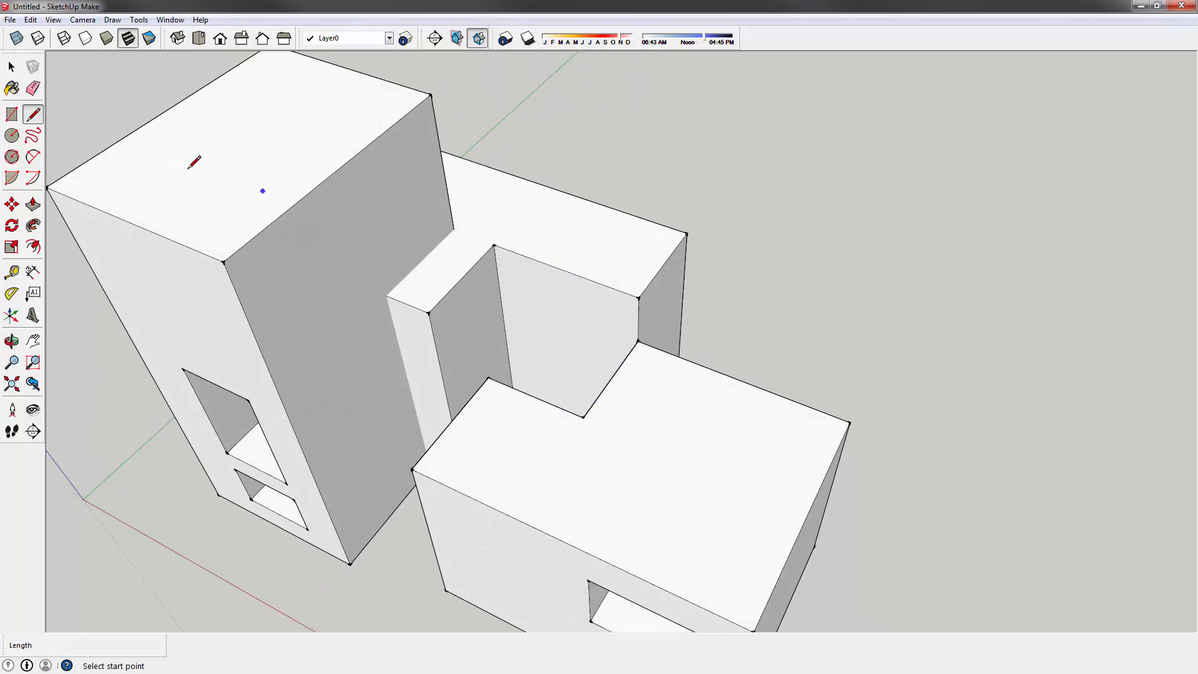
click(34, 116)
click(493, 244)
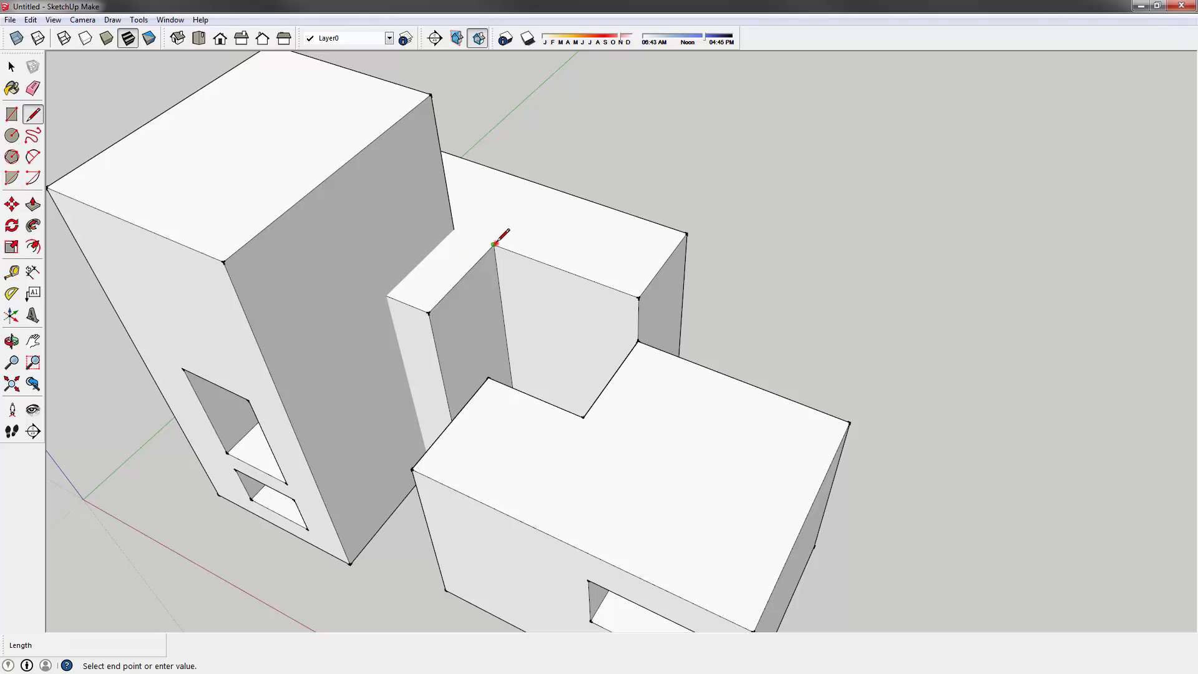
click(550, 186)
scroll(612, 247, down, 4)
scroll(535, 245, up, 3)
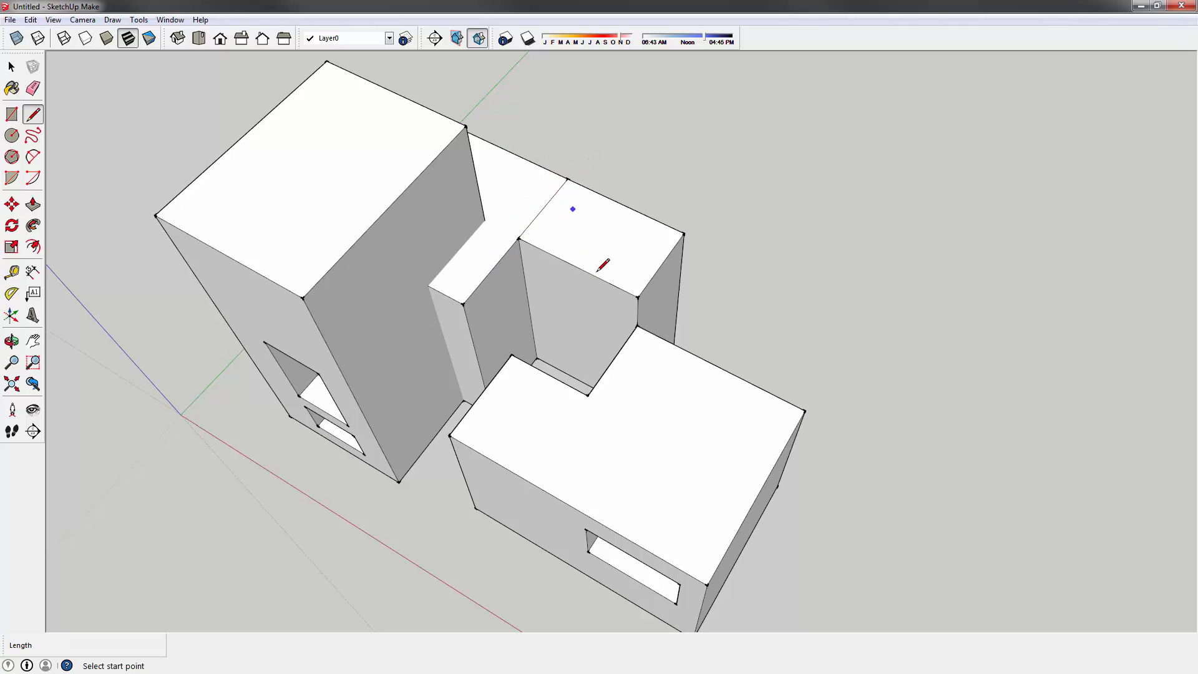
middle_drag(585, 258, 585, 229)
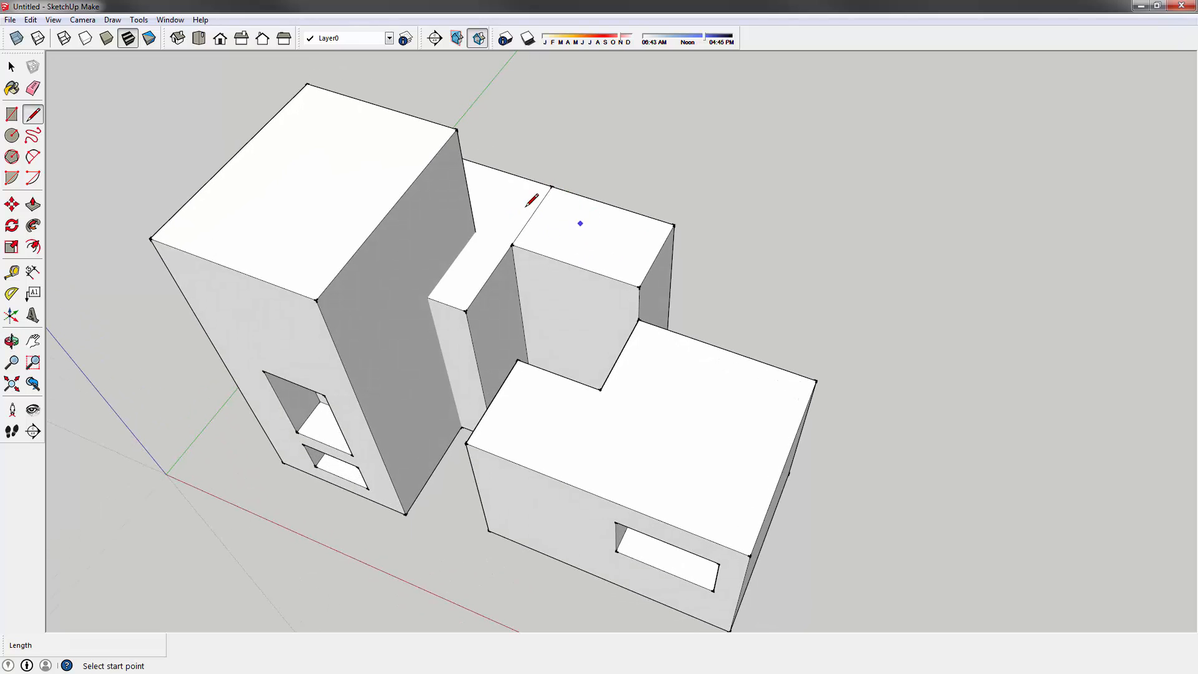
key(p)
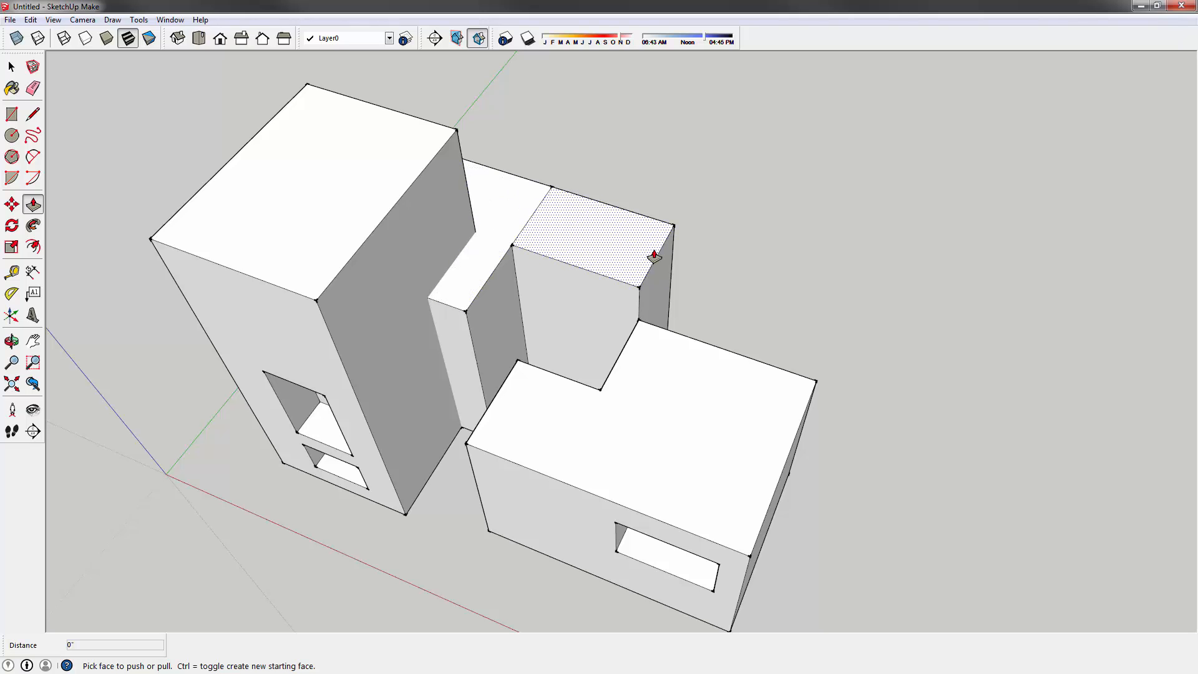
- Push the split-off top section down, then deepen the ledge to -2' 4 9/16"
click(599, 247)
click(617, 273)
middle_drag(673, 255, 406, 237)
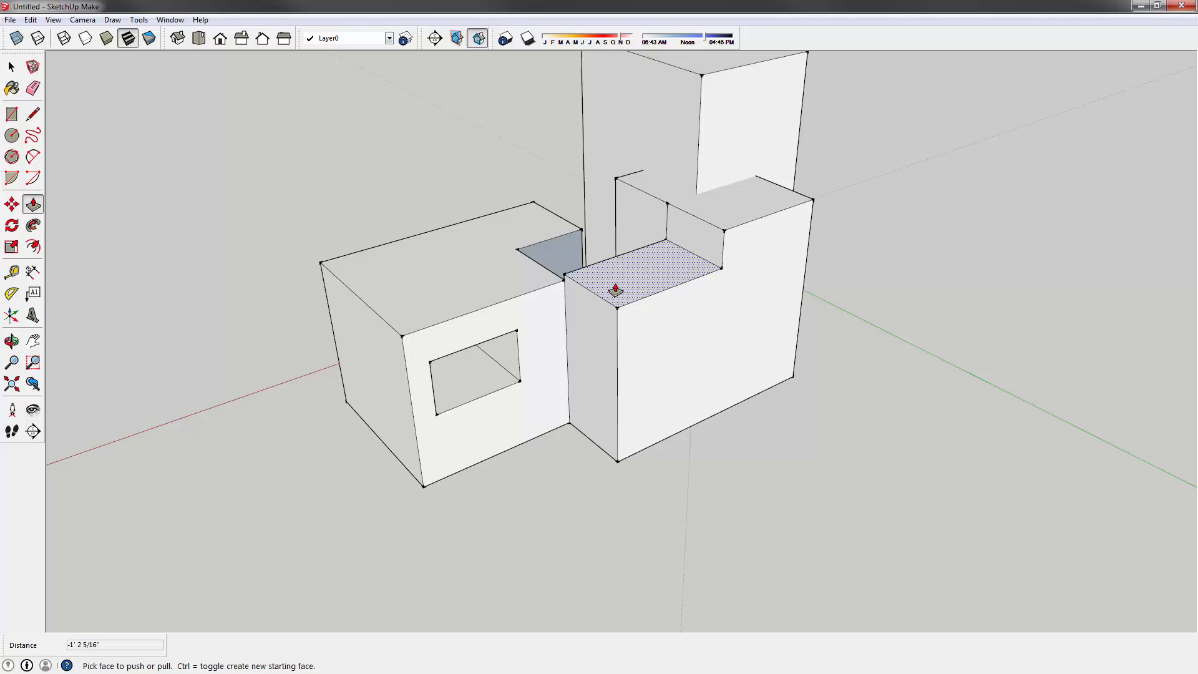
click(614, 290)
click(617, 355)
middle_drag(545, 302, 682, 268)
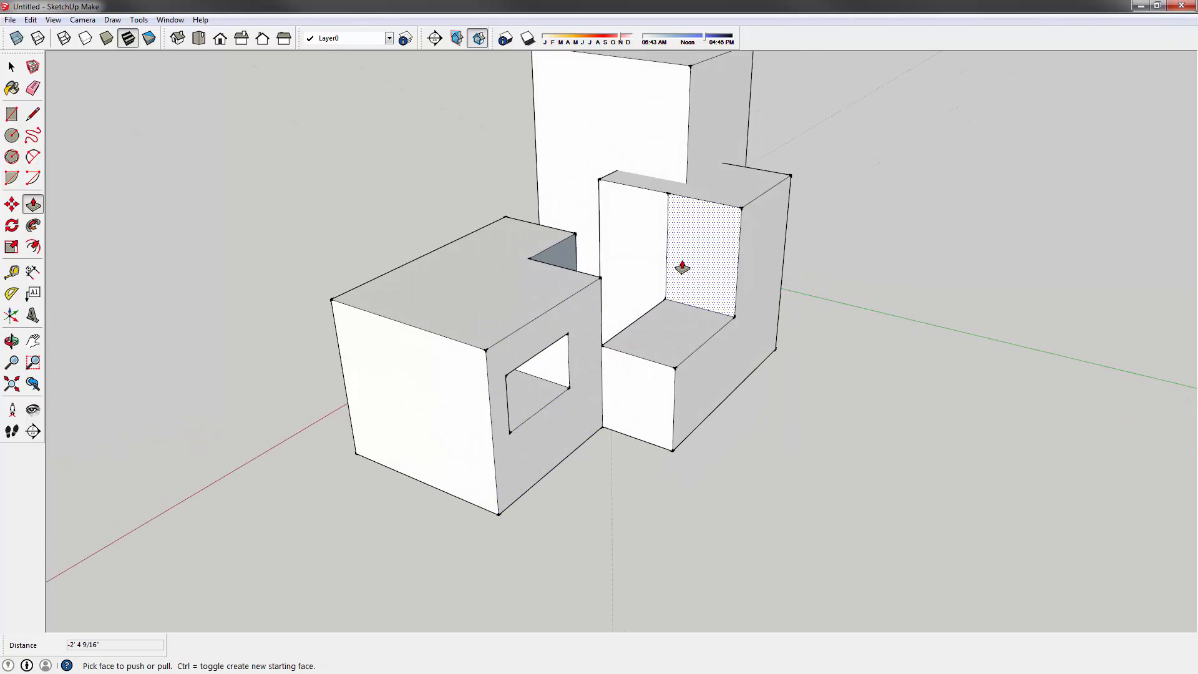
scroll(671, 255, up, 3)
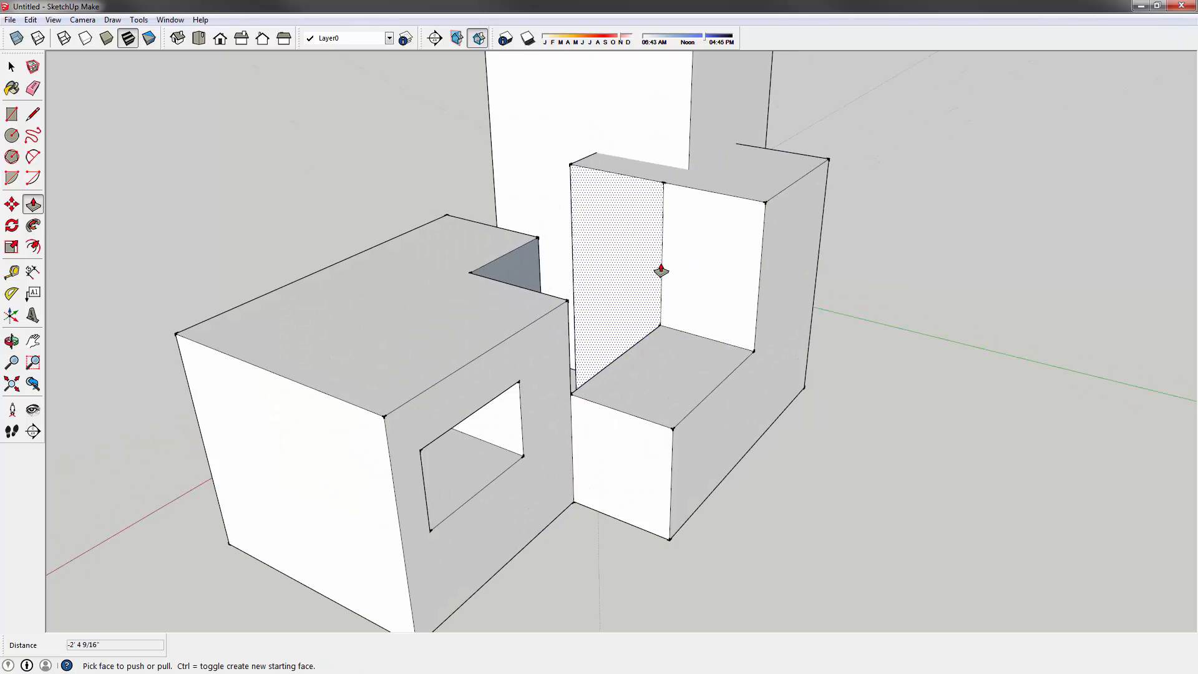
middle_drag(657, 251, 694, 269)
- Erase the stray edge splitting the notch's back wall into two faces
key(e)
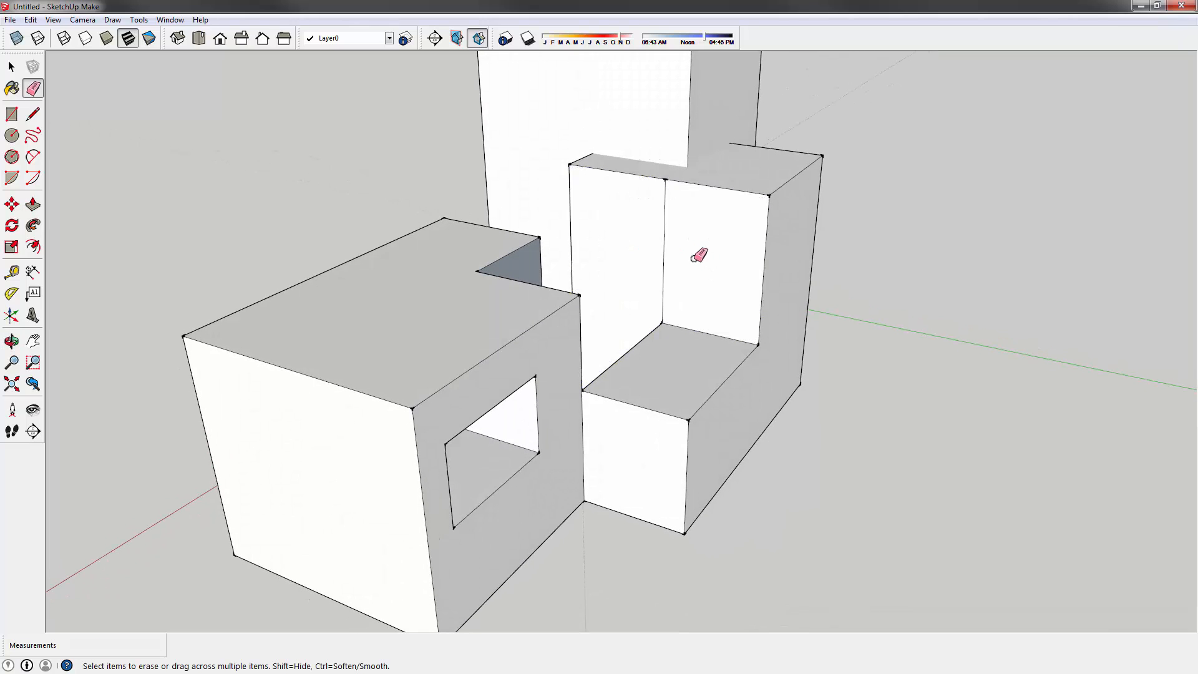
click(664, 247)
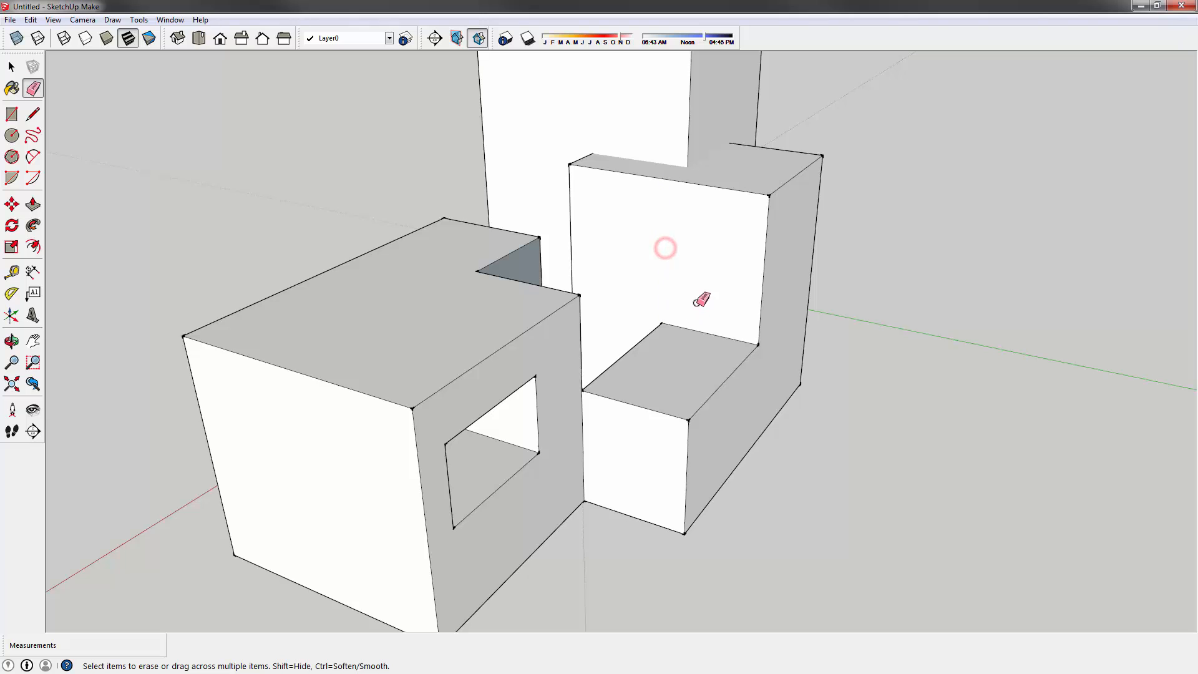
mouse_move(585, 273)
middle_down()
mouse_move(508, 340)
mouse_move(658, 337)
mouse_move(551, 390)
mouse_move(578, 248)
mouse_move(458, 271)
mouse_move(399, 262)
middle_up()
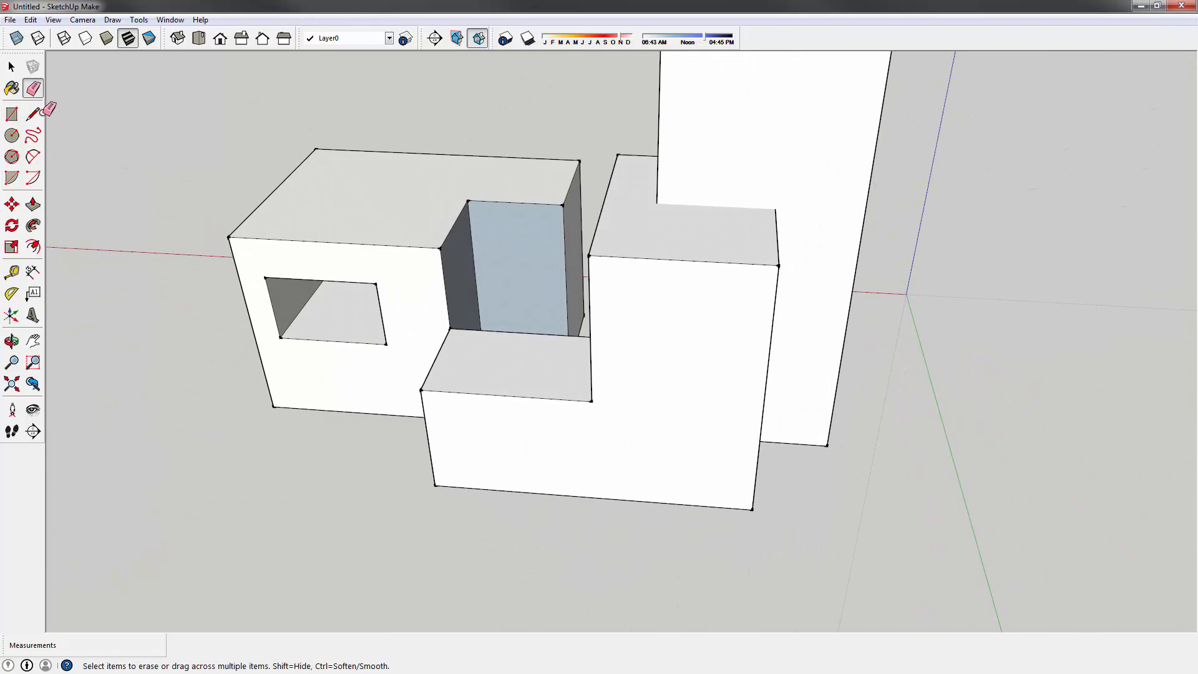
click(11, 67)
middle_drag(495, 166, 466, 149)
scroll(466, 150, up, 1)
middle_drag(488, 202, 480, 153)
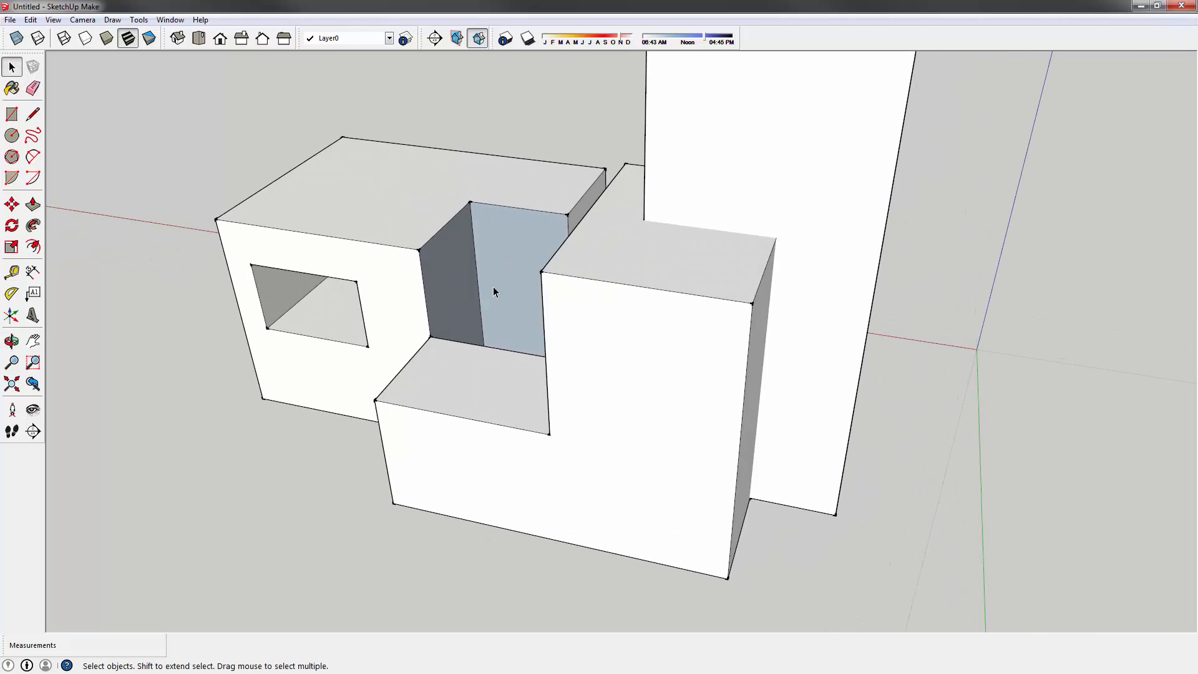
shift+middle_drag(525, 266, 448, 279)
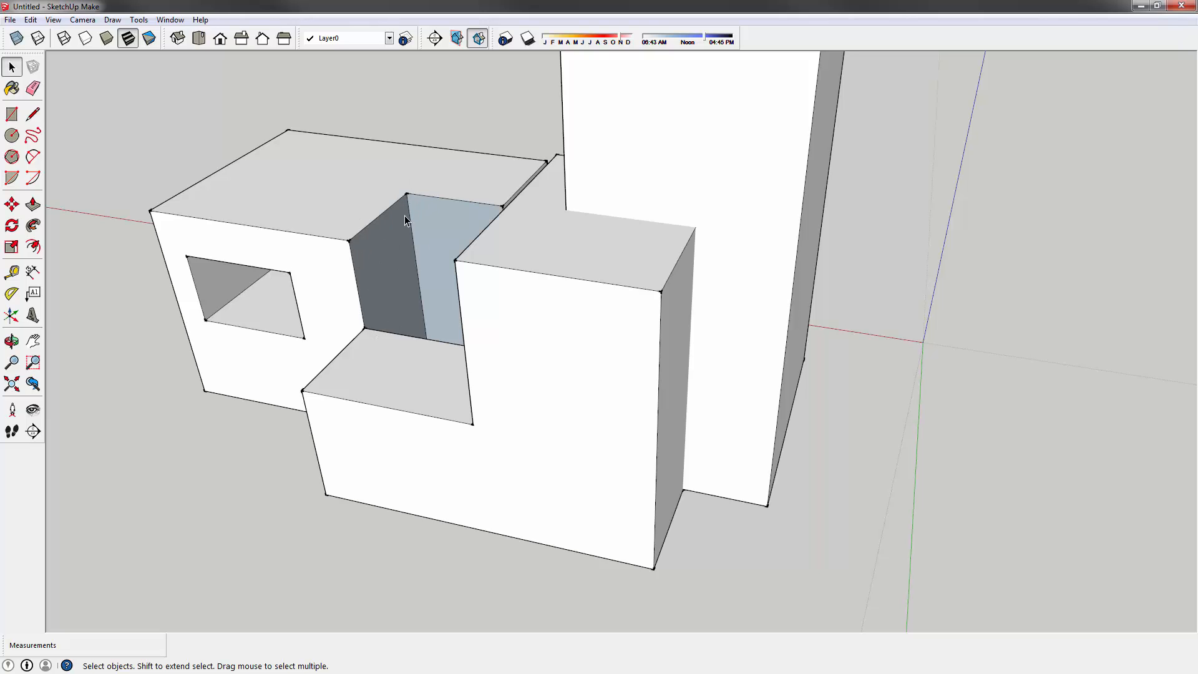
middle_drag(405, 215, 534, 306)
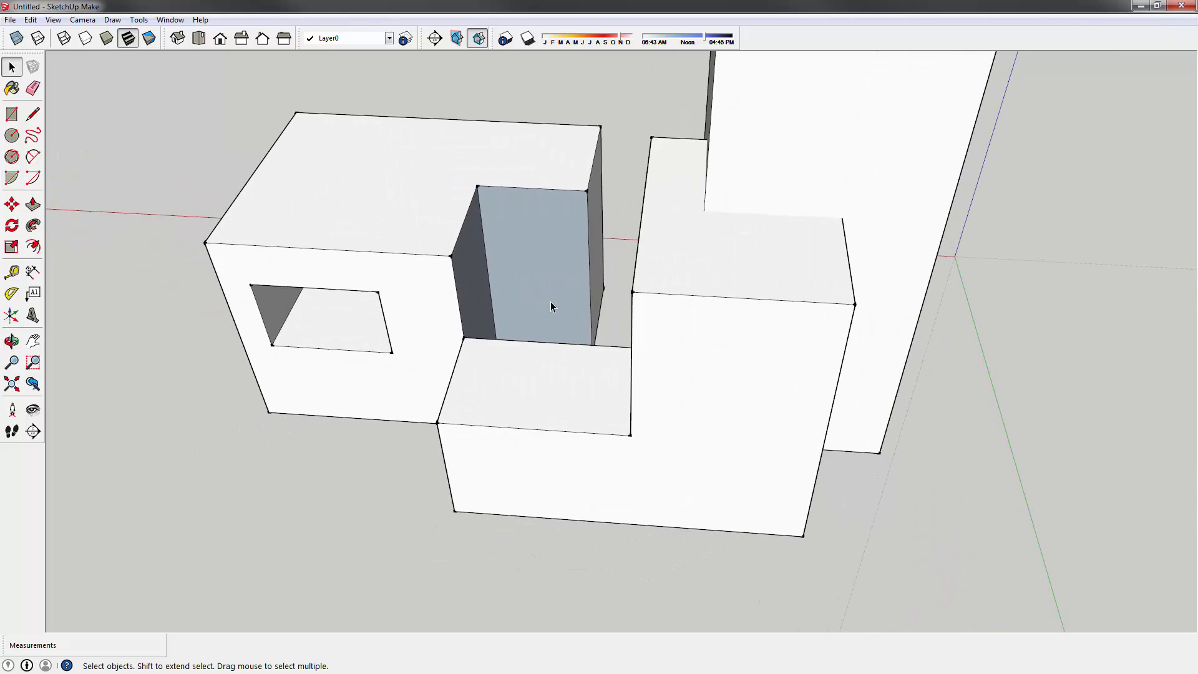
click(537, 249)
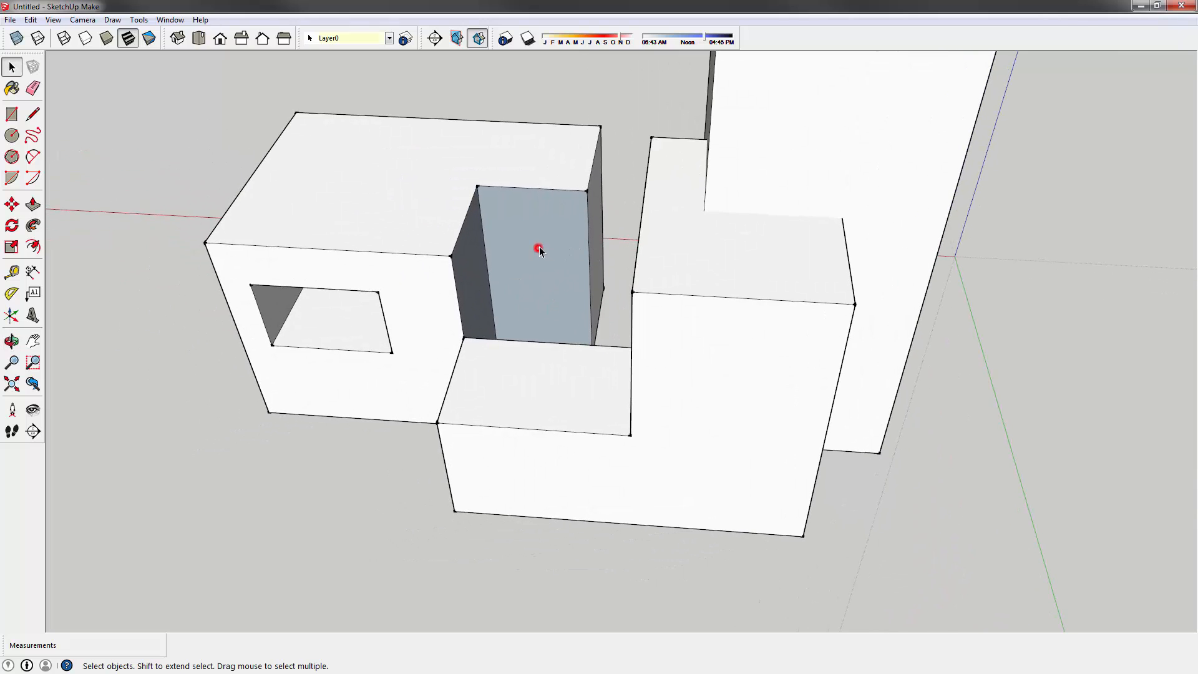
click(469, 253)
middle_drag(327, 330, 529, 333)
middle_drag(531, 272, 546, 338)
scroll(547, 158, up, 3)
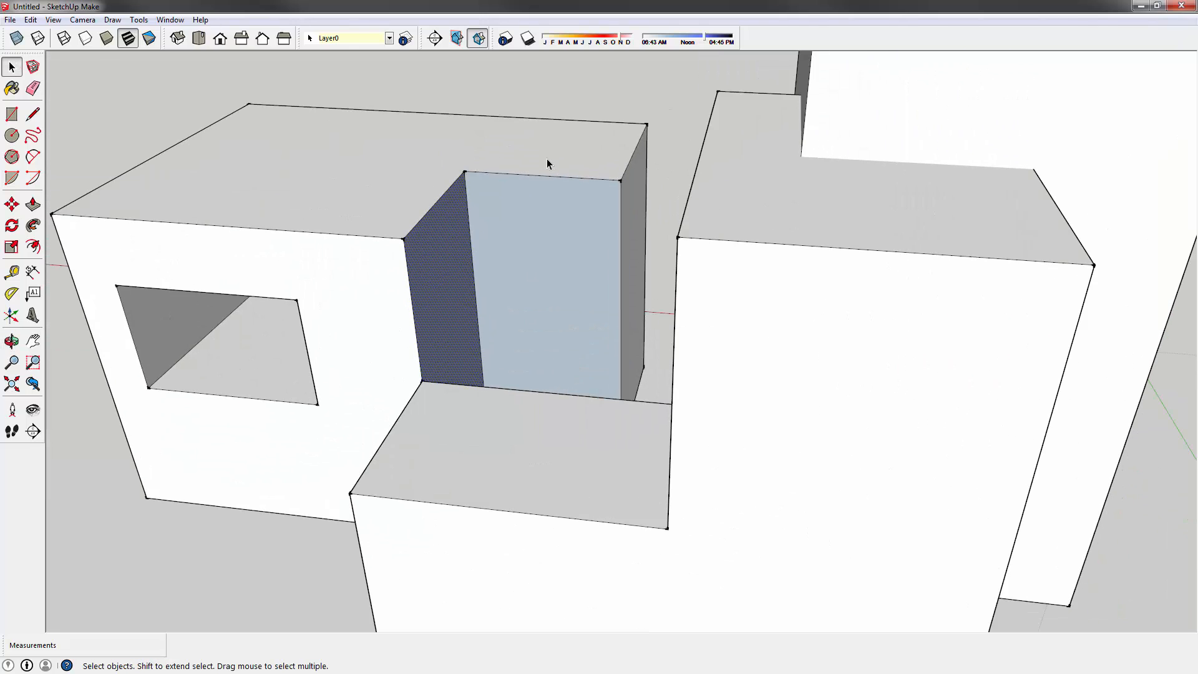
scroll(513, 275, up, 2)
scroll(404, 323, down, 1)
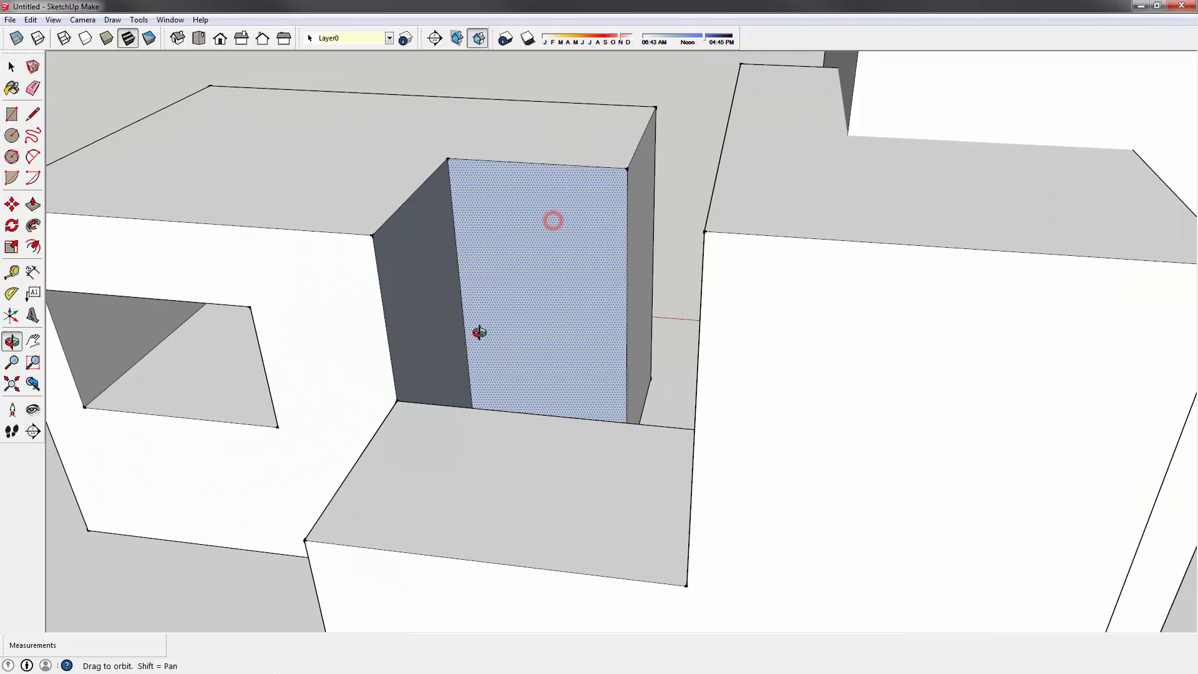
middle_drag(479, 329, 647, 329)
scroll(492, 383, down, 2)
middle_drag(493, 383, 521, 293)
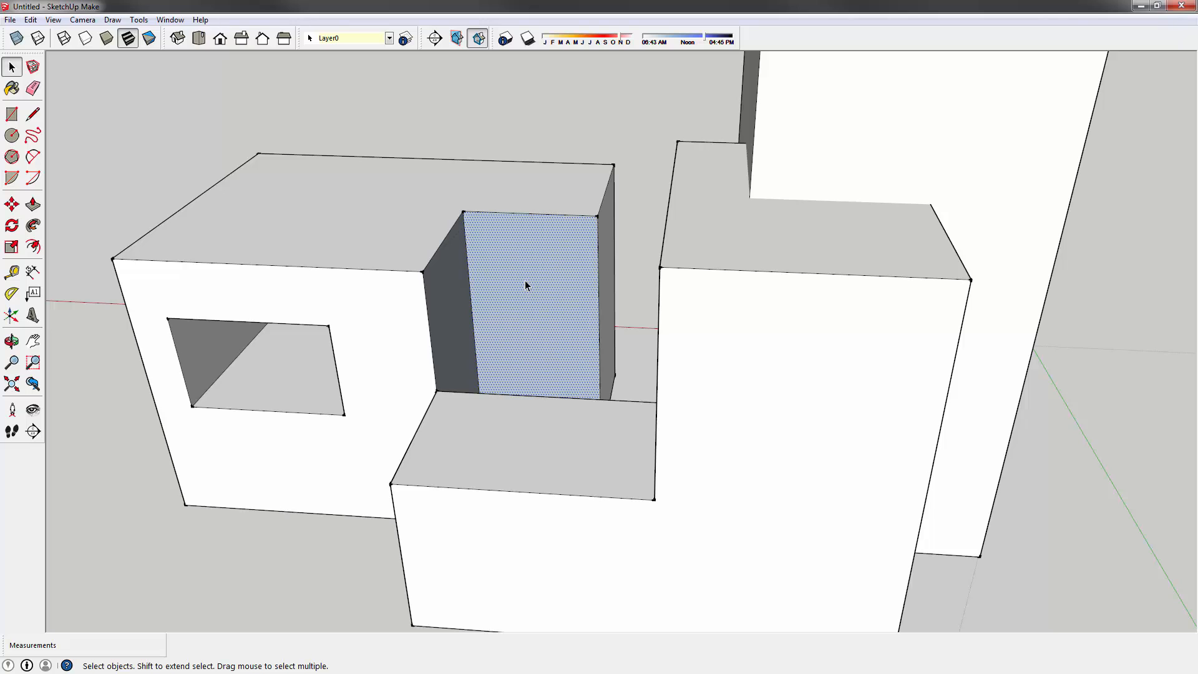
click(547, 95)
middle_drag(473, 188, 597, 279)
click(574, 259)
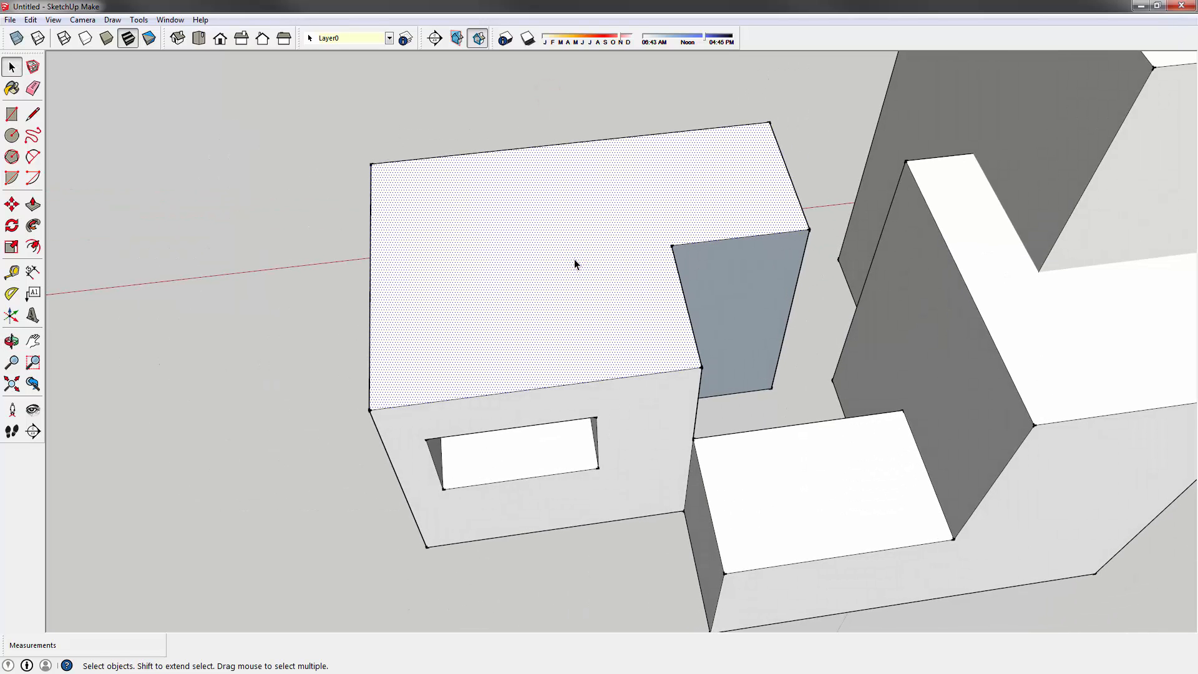
key(Delete)
middle_drag(507, 221, 648, 426)
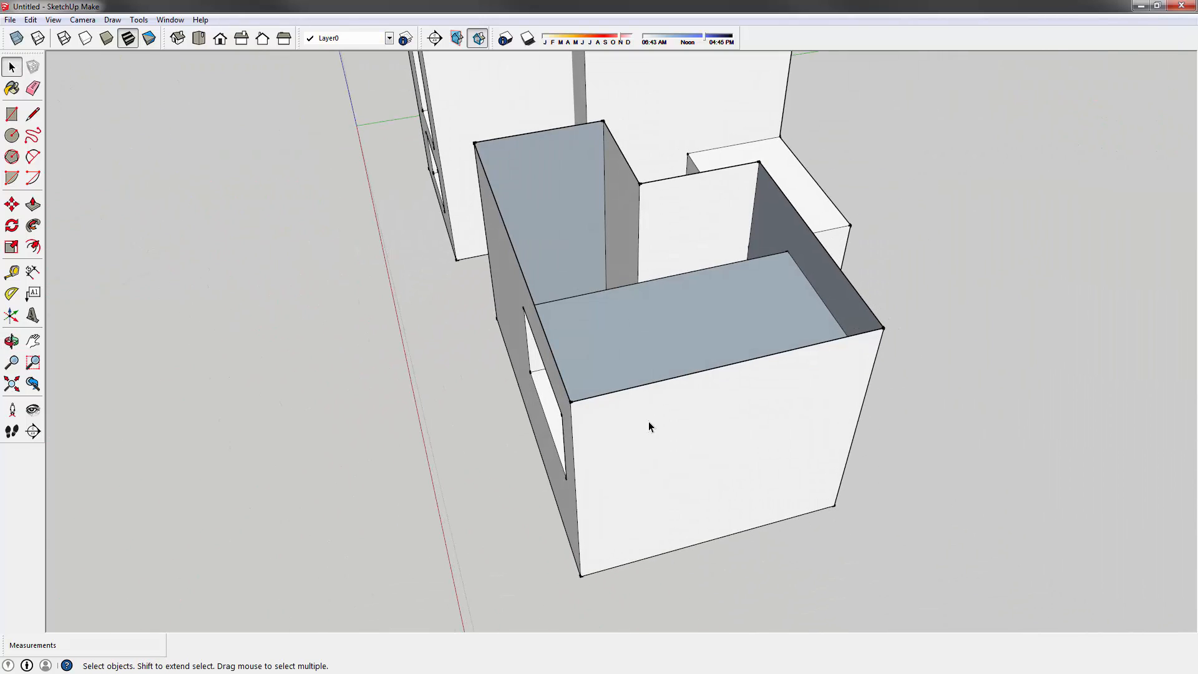
right_click(523, 360)
click(402, 329)
middle_drag(487, 299, 320, 259)
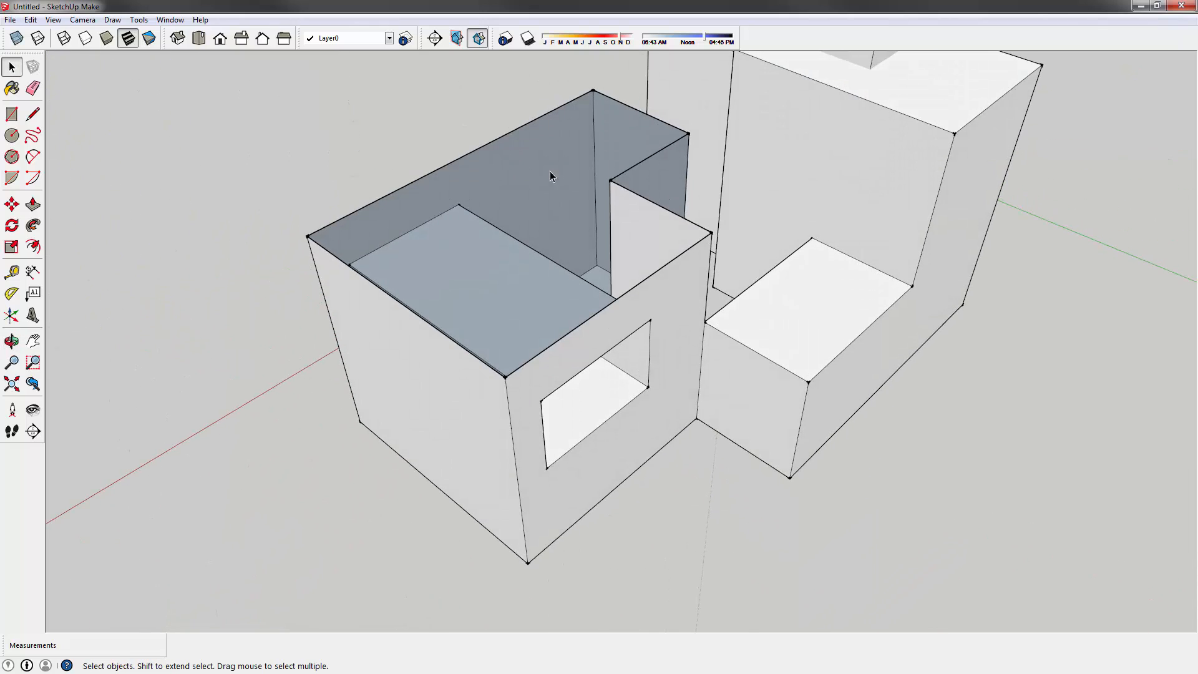
middle_drag(559, 178, 648, 408)
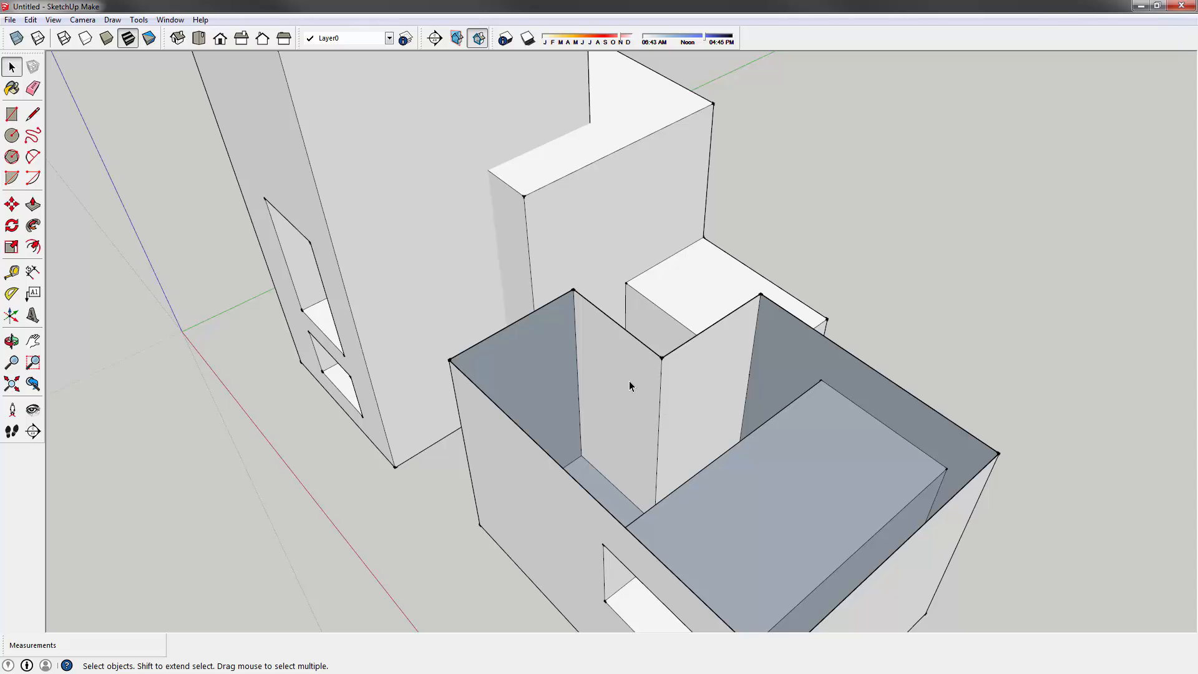
middle_drag(630, 474, 573, 349)
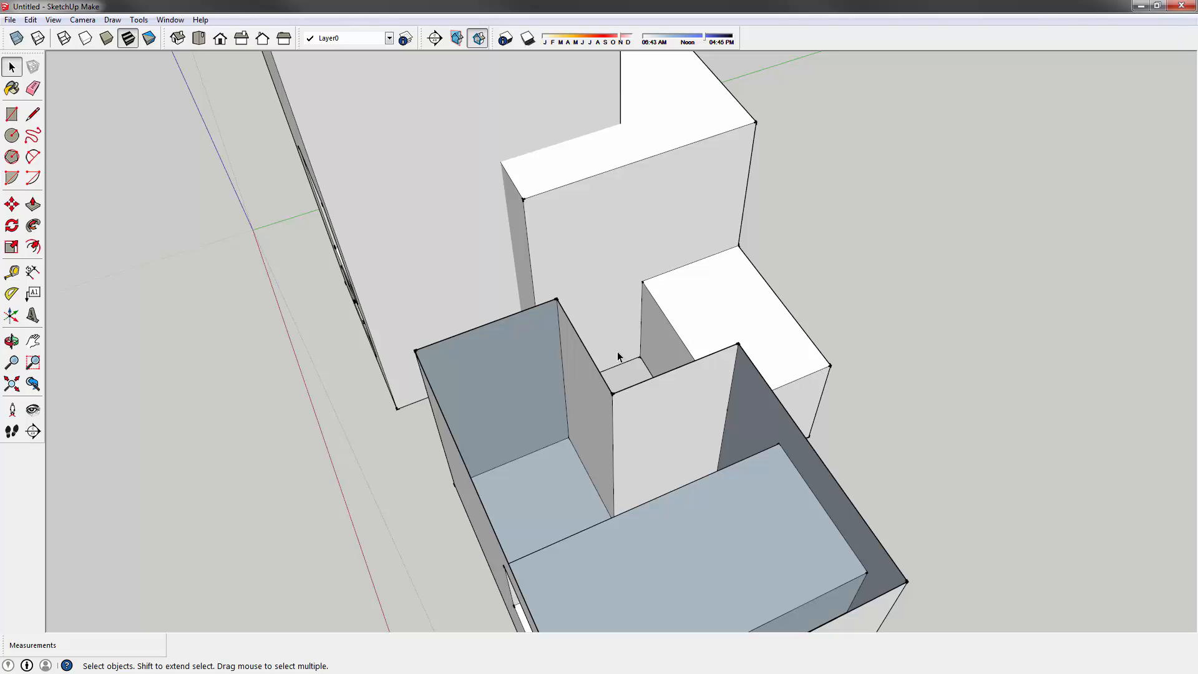
middle_drag(610, 356, 557, 285)
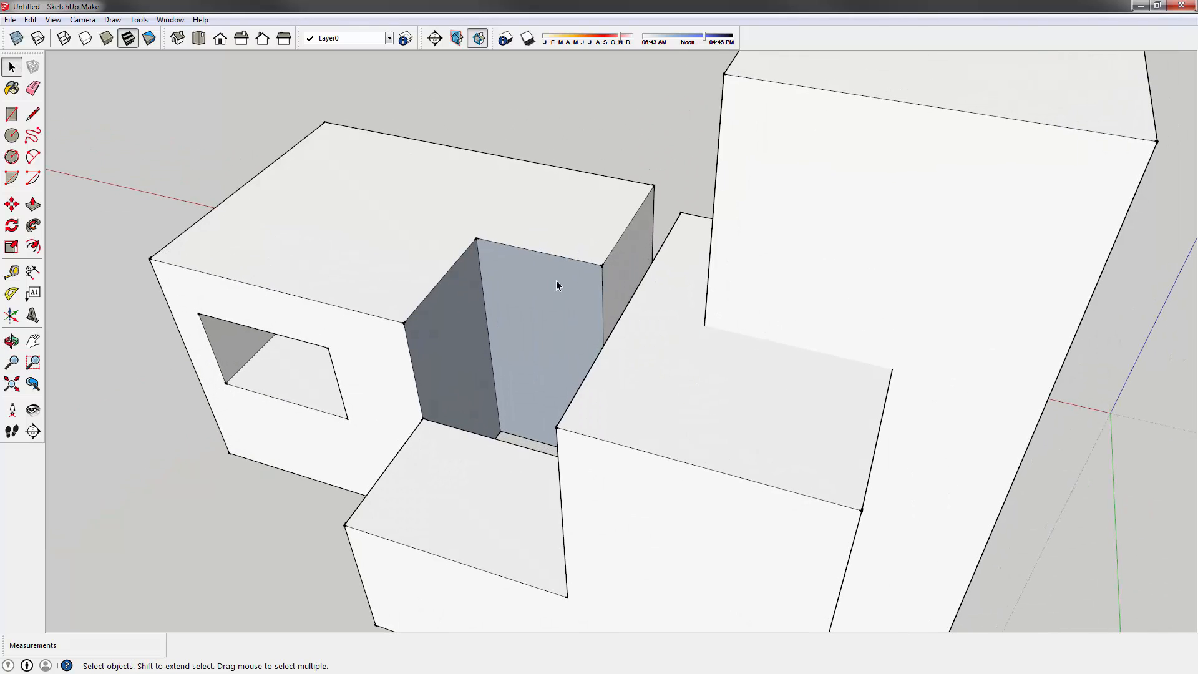
- Reverse the notch's blue back wall and its adjacent side face so the white sides face out
right_click(521, 274)
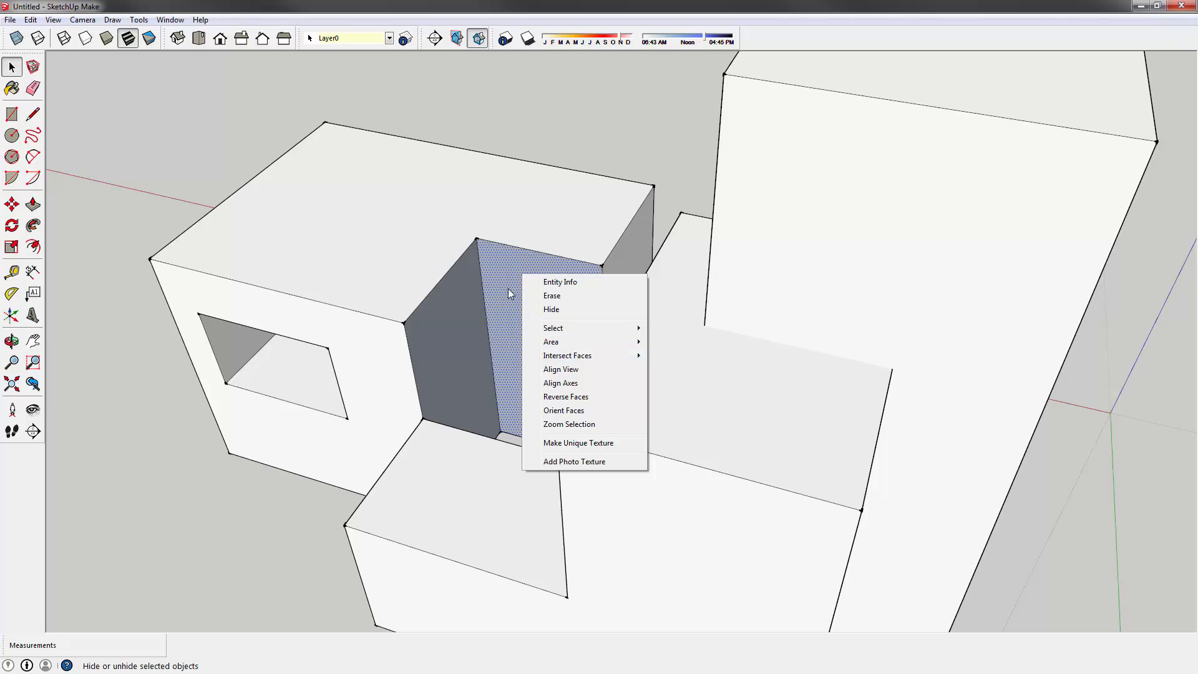
click(588, 399)
click(459, 342)
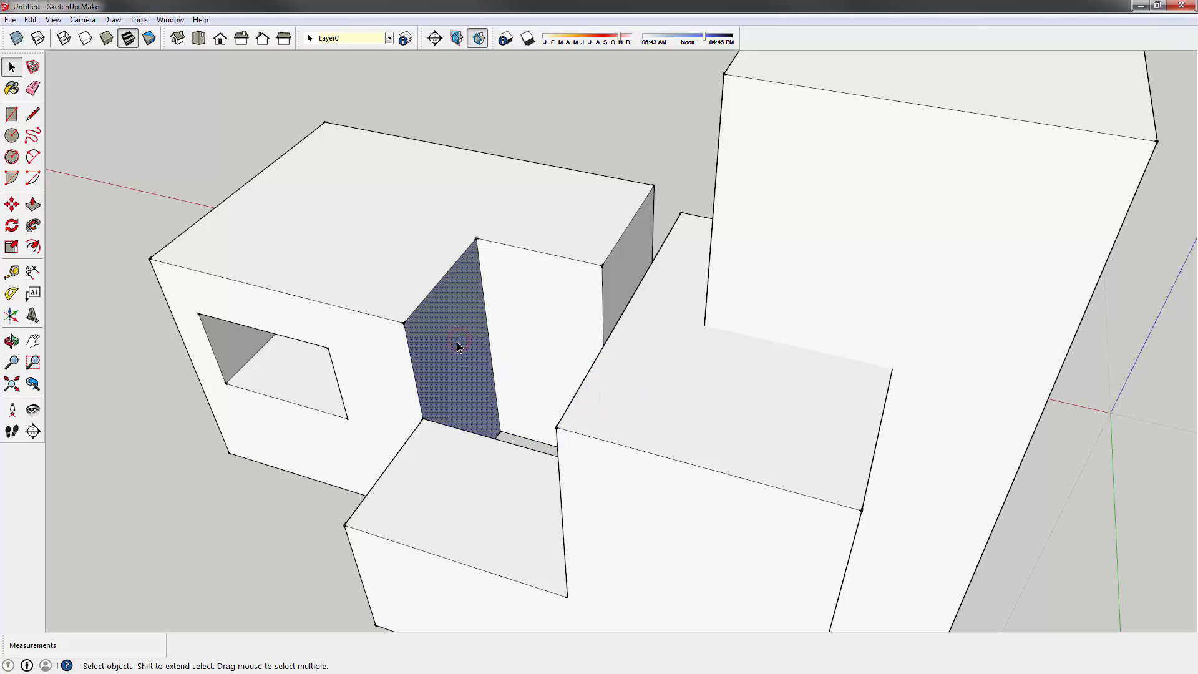
right_click(457, 347)
click(504, 455)
- Orbit and pan around the massing, briefly selecting the tower's and big box's top faces
middle_drag(495, 104, 491, 289)
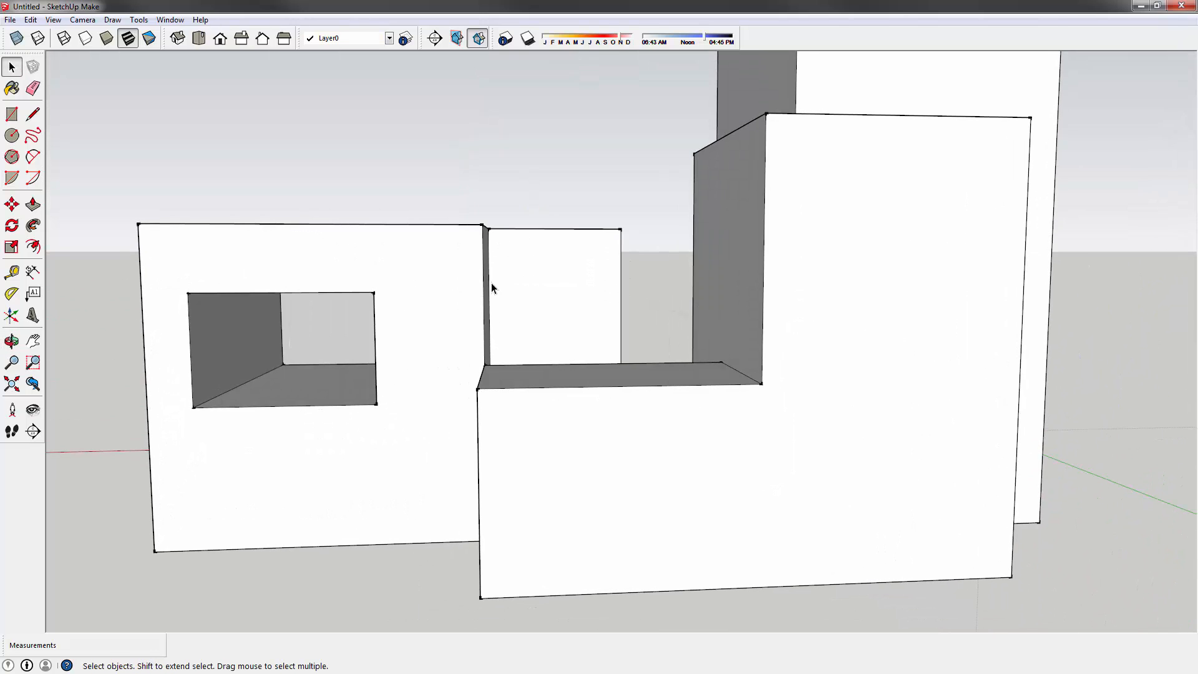
mouse_move(369, 283)
middle_down()
mouse_move(671, 275)
mouse_move(474, 308)
mouse_move(828, 302)
mouse_move(663, 457)
mouse_move(852, 115)
mouse_move(759, 326)
mouse_move(770, 181)
mouse_move(815, 348)
mouse_move(634, 200)
mouse_move(636, 350)
mouse_move(671, 188)
mouse_move(665, 267)
mouse_move(347, 223)
mouse_move(368, 272)
middle_up()
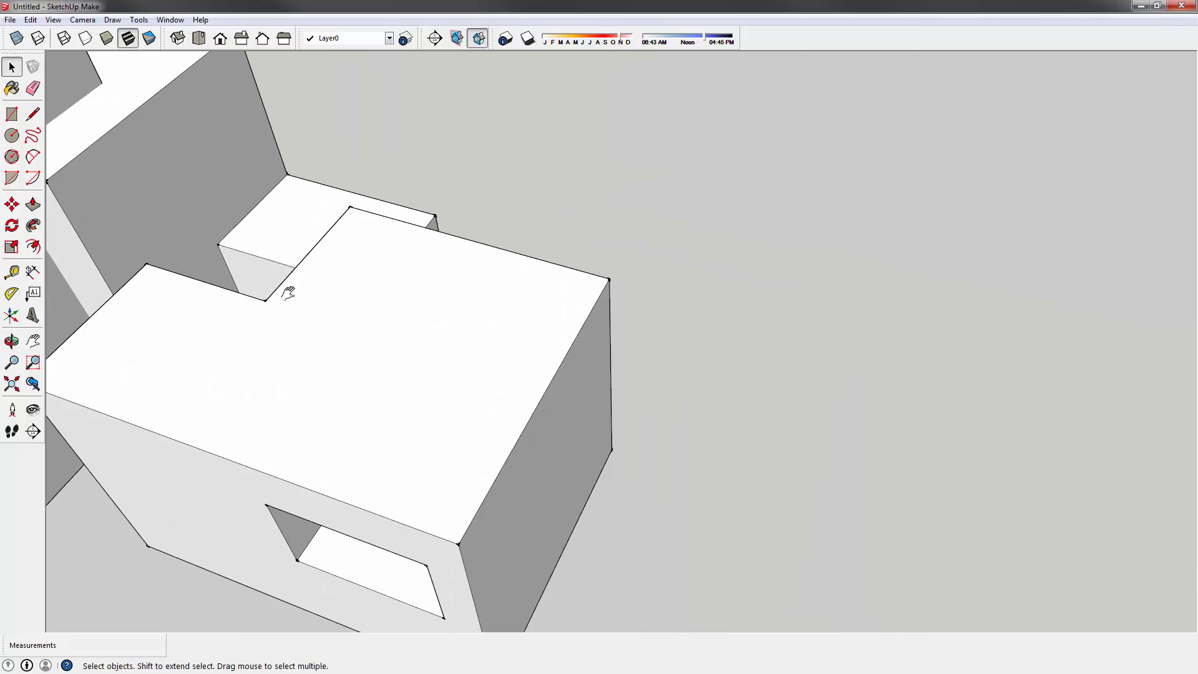
shift+middle_drag(288, 293, 945, 244)
shift+middle_drag(818, 287, 633, 436)
scroll(491, 337, down, 1)
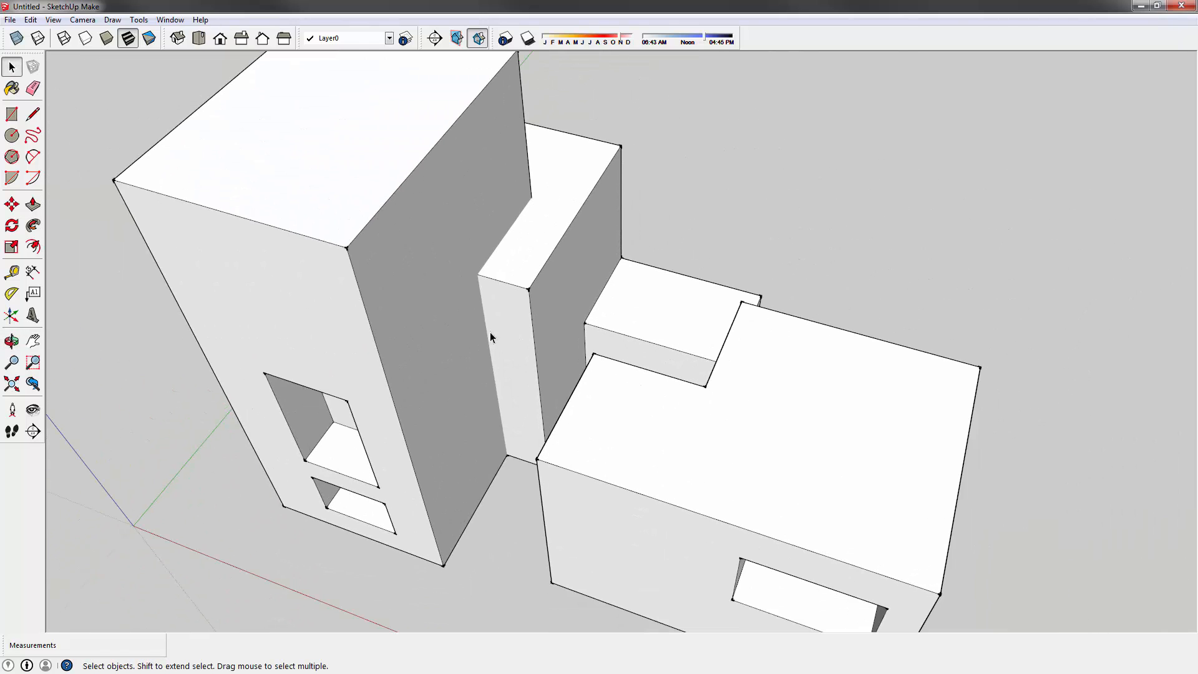
middle_drag(452, 229, 437, 375)
click(499, 320)
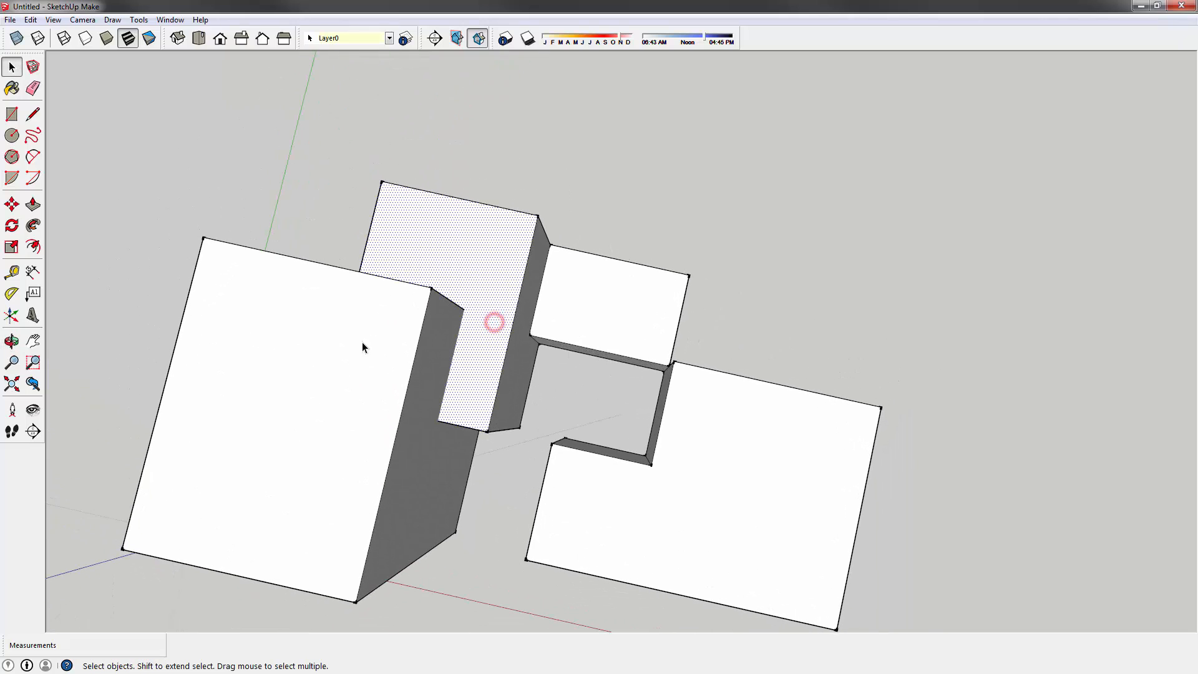
click(361, 341)
click(503, 281)
shift+click(335, 331)
middle_drag(505, 447, 471, 246)
click(516, 219)
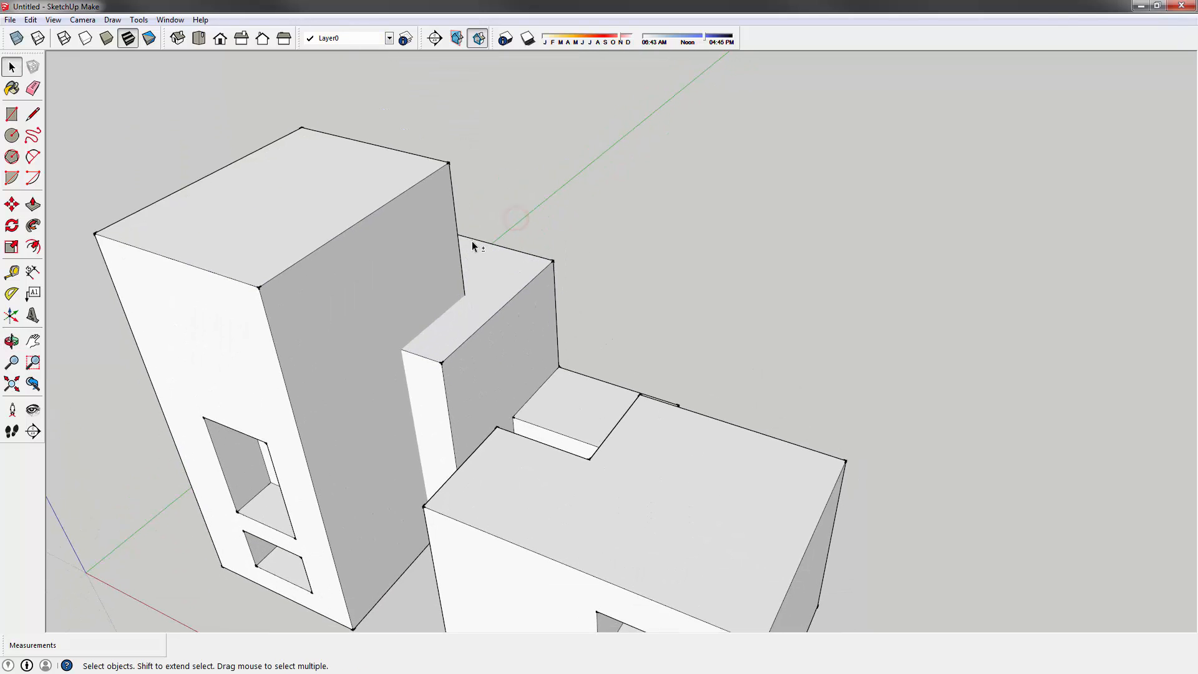
- Orbit, pan and zoom to inspect the front block and the stepped tower from above
middle_drag(549, 280, 503, 283)
scroll(378, 354, up, 5)
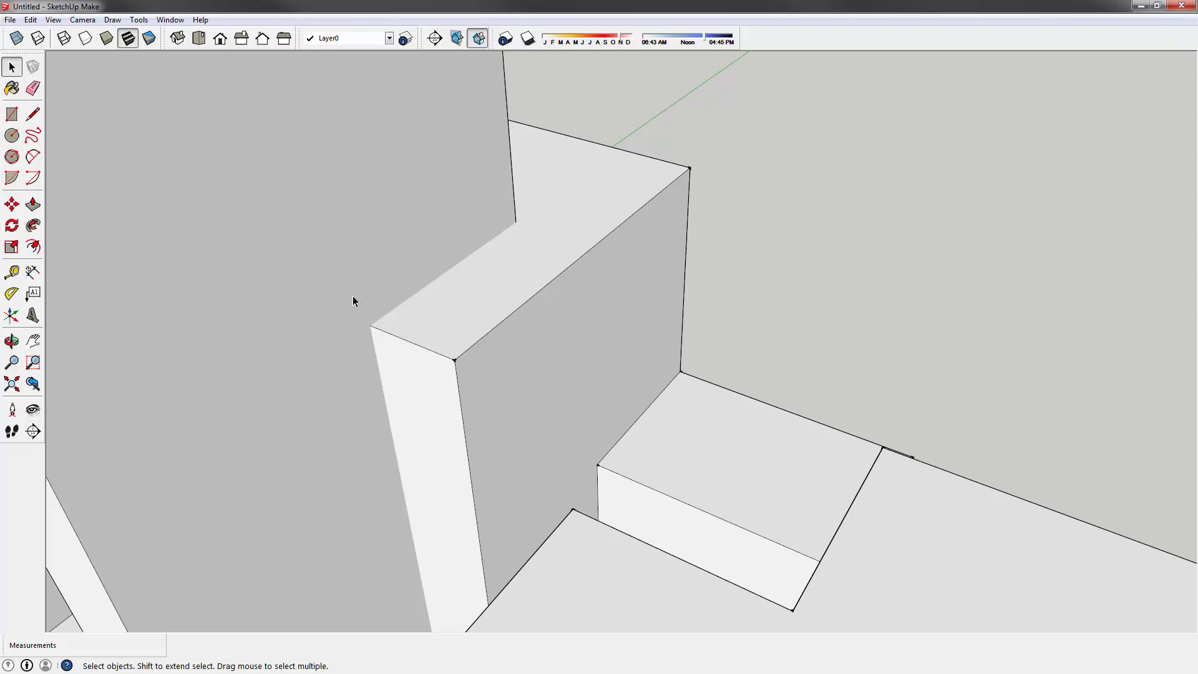
scroll(405, 256, down, 3)
shift+middle_drag(650, 444, 490, 100)
scroll(549, 193, down, 3)
middle_drag(665, 311, 607, 187)
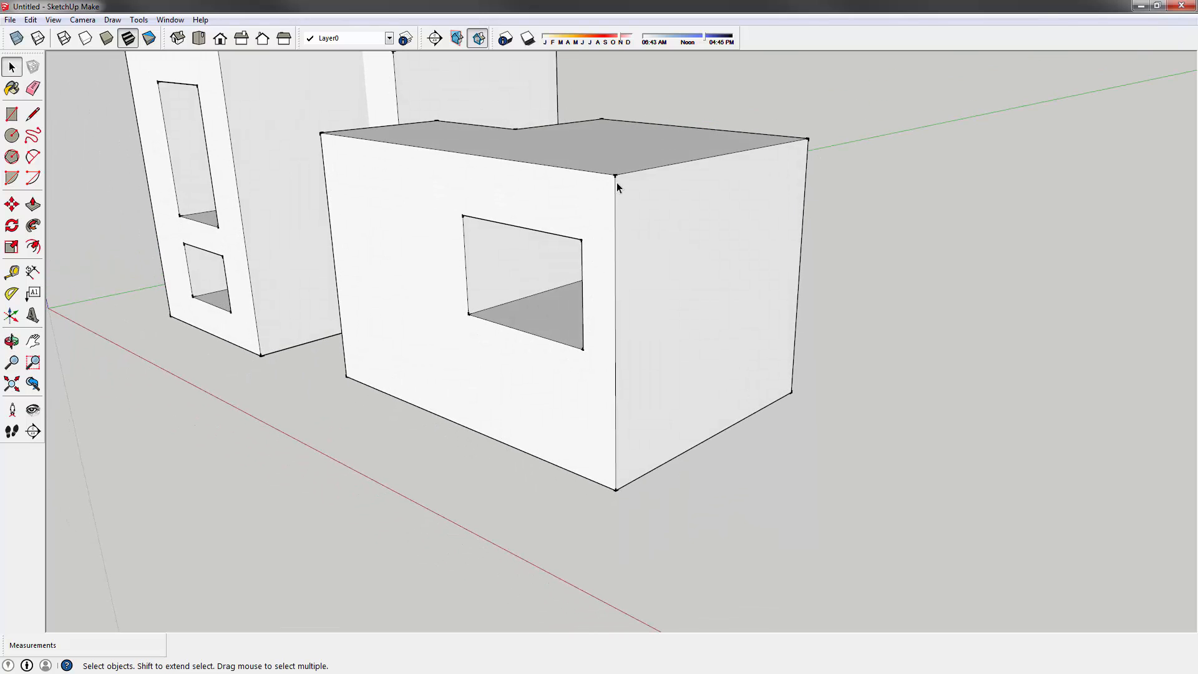
shift+middle_drag(212, 293, 391, 451)
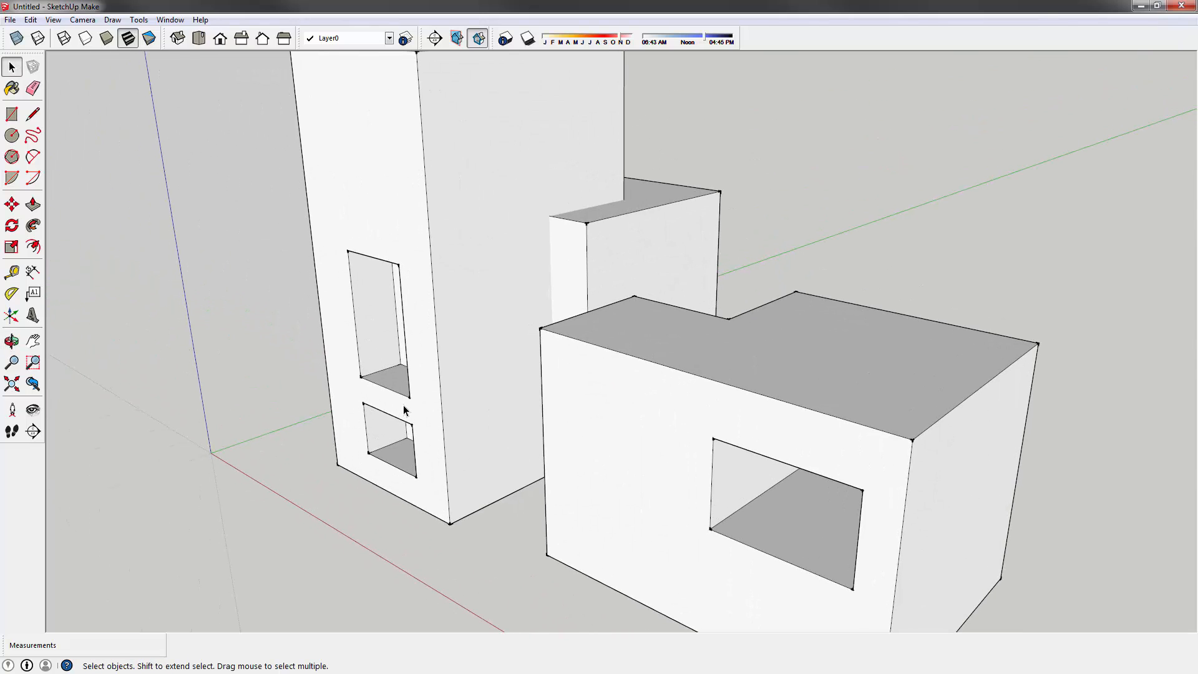
middle_drag(585, 208, 653, 361)
scroll(564, 346, up, 4)
middle_drag(555, 428, 543, 362)
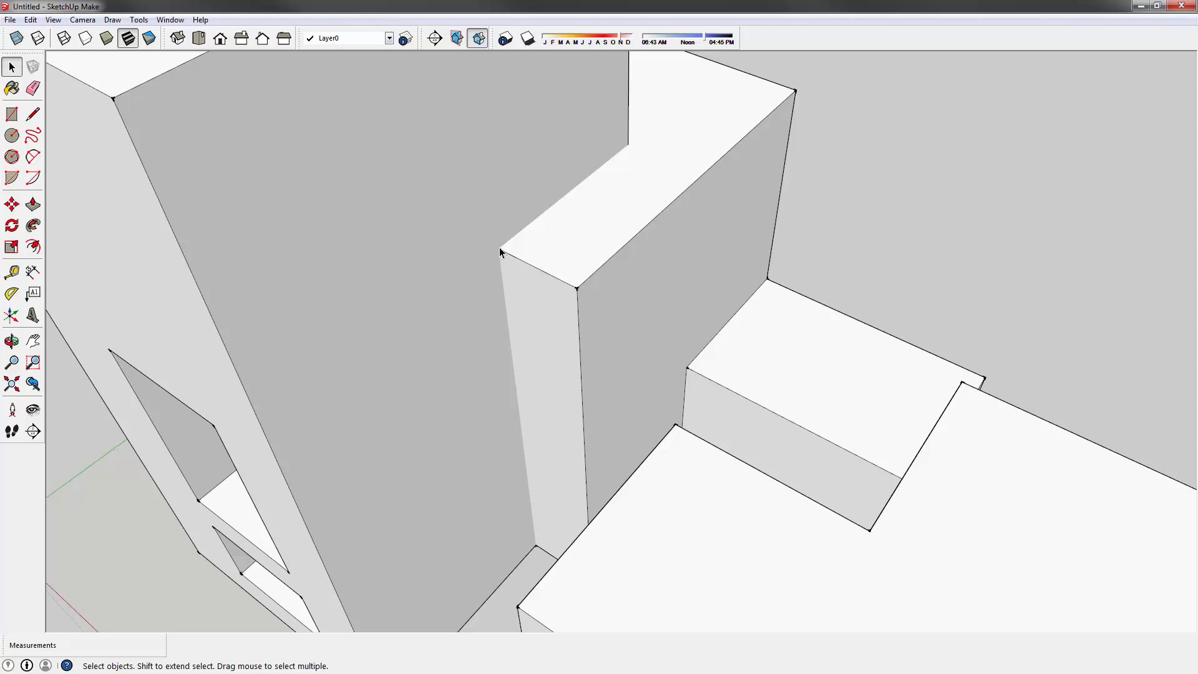
scroll(508, 268, up, 2)
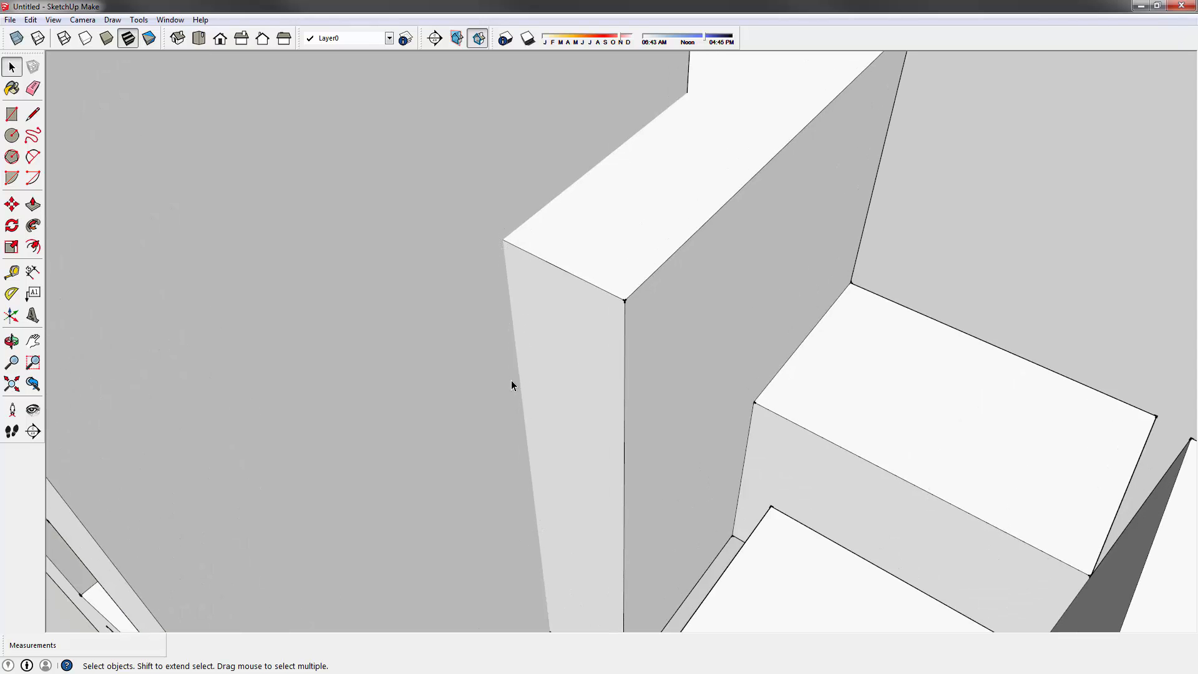
scroll(500, 409, down, 3)
middle_drag(500, 408, 622, 344)
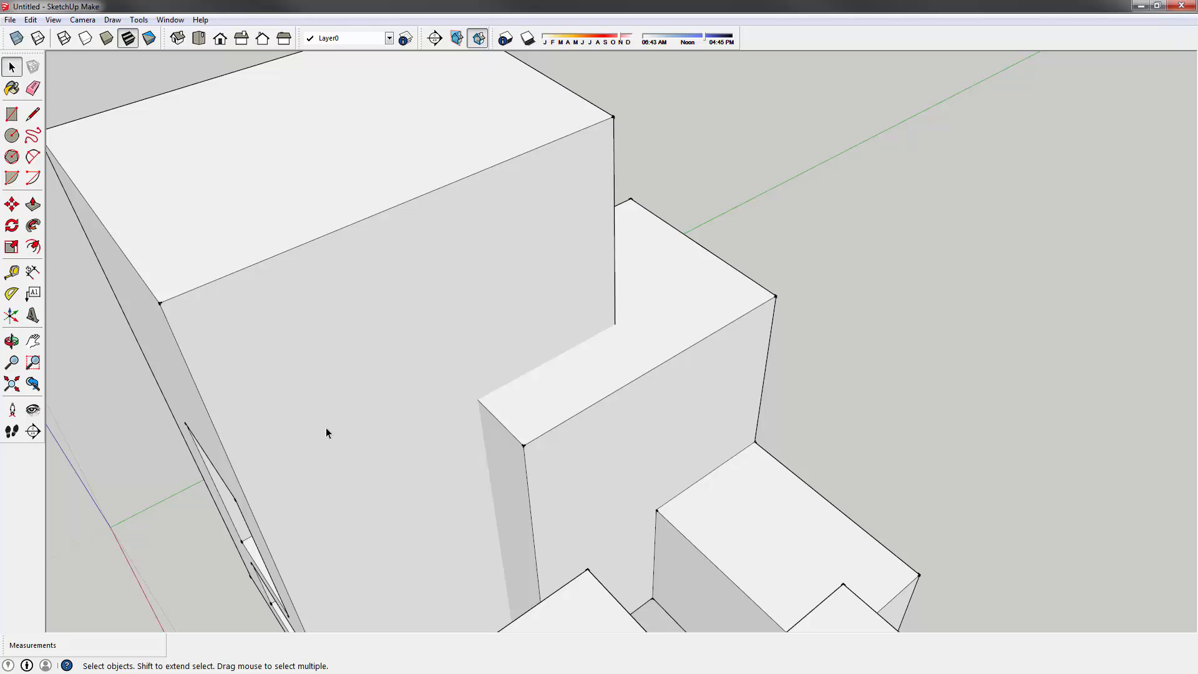
middle_drag(327, 431, 699, 323)
- Temporarily delete the tower's top face to look inside its hollow, then undo the deletion
click(562, 289)
key(Delete)
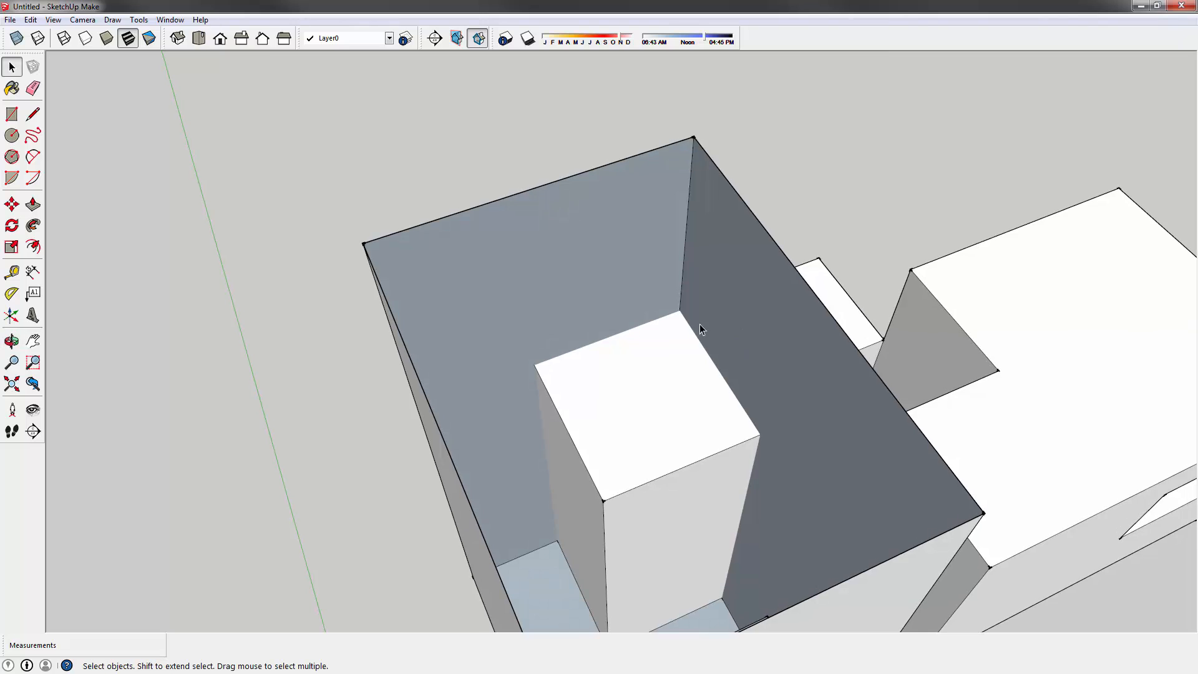
middle_drag(636, 443, 468, 200)
key(ctrl+z)
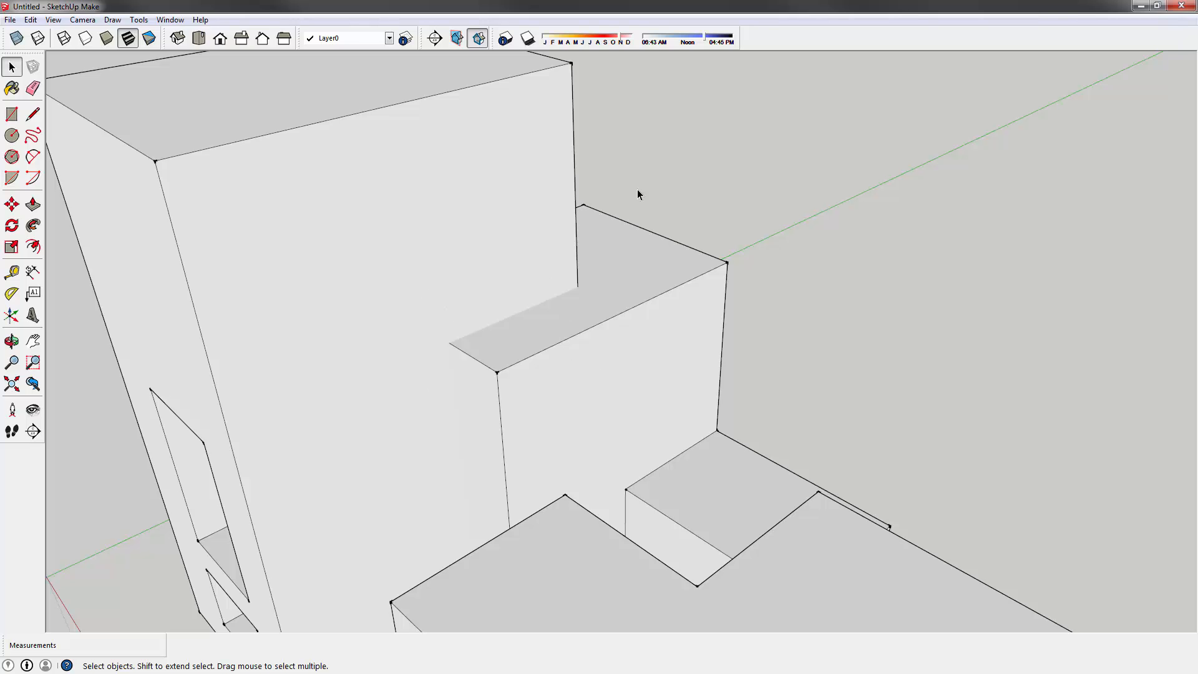
middle_drag(448, 185, 535, 267)
middle_drag(525, 361, 328, 215)
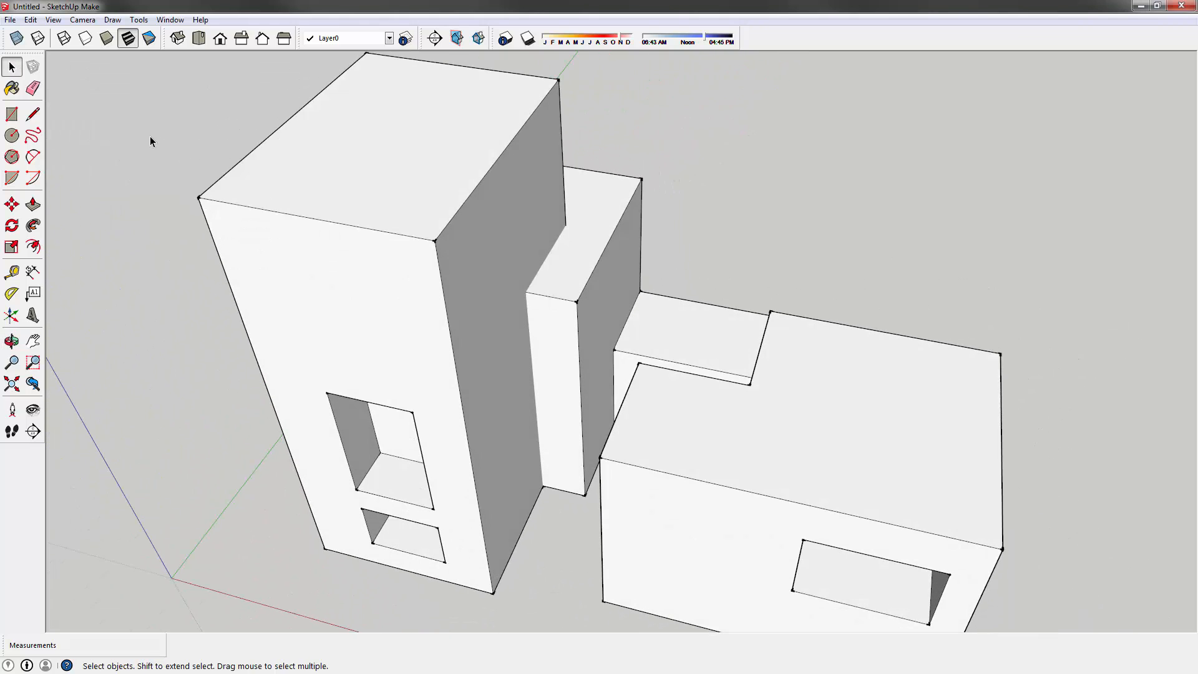
- Draw the missing edge from the blocks' shared corner up to the upper corner
click(33, 115)
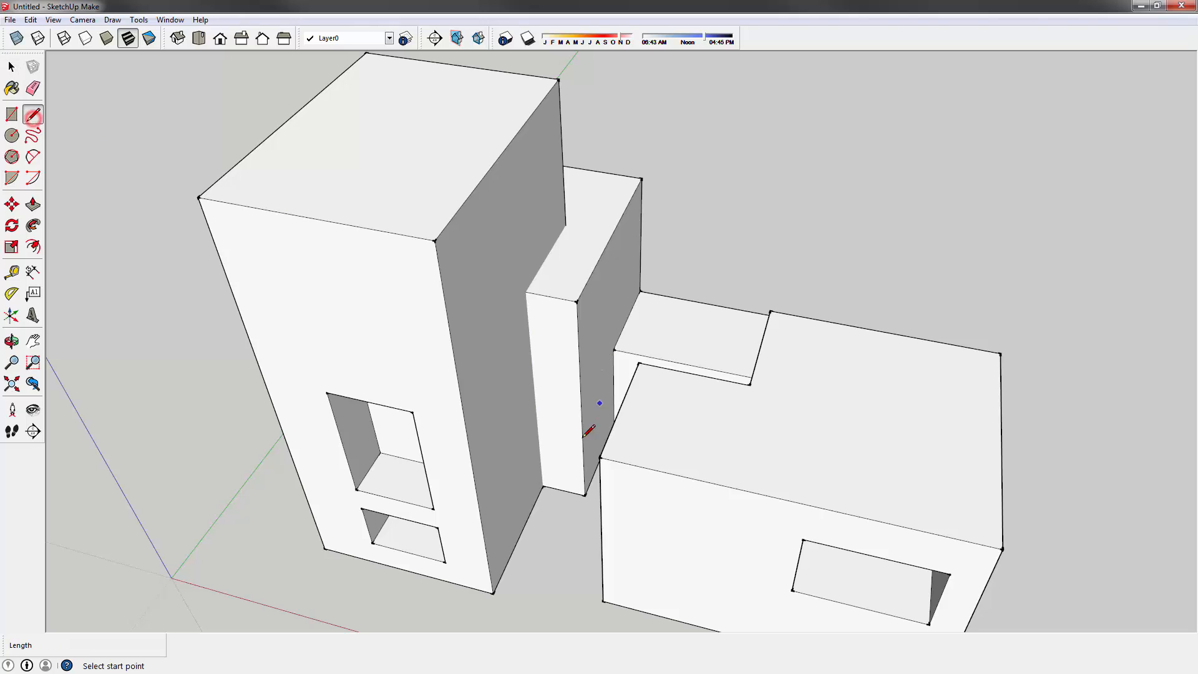
click(542, 485)
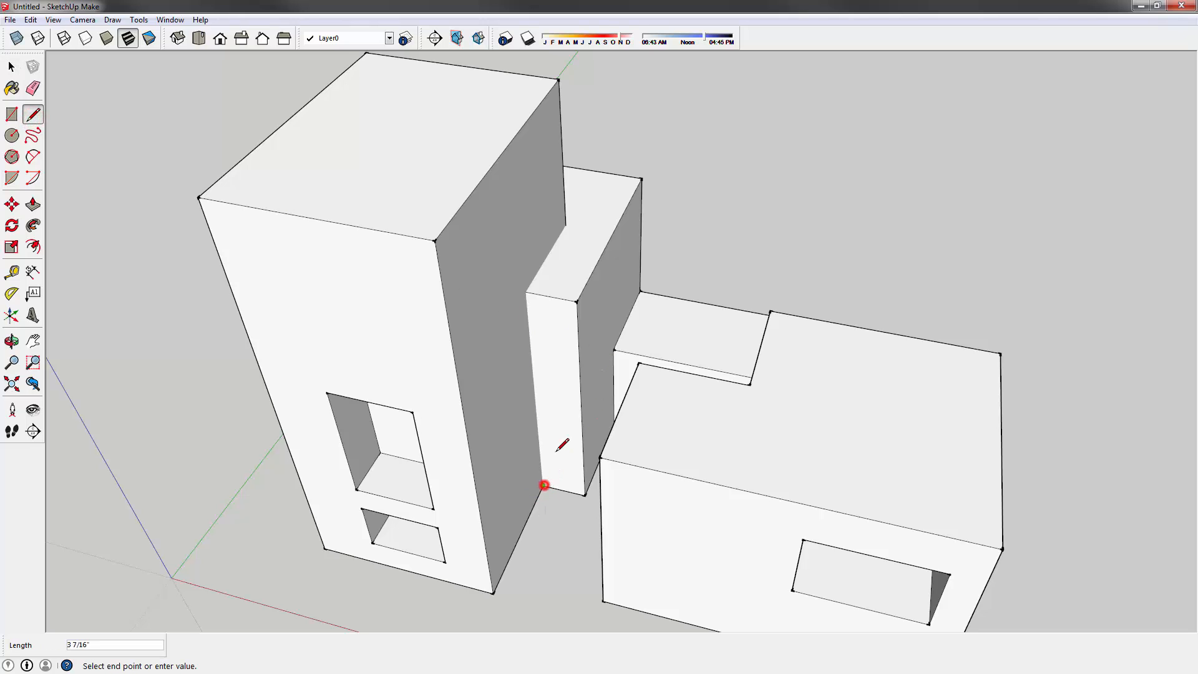
click(526, 291)
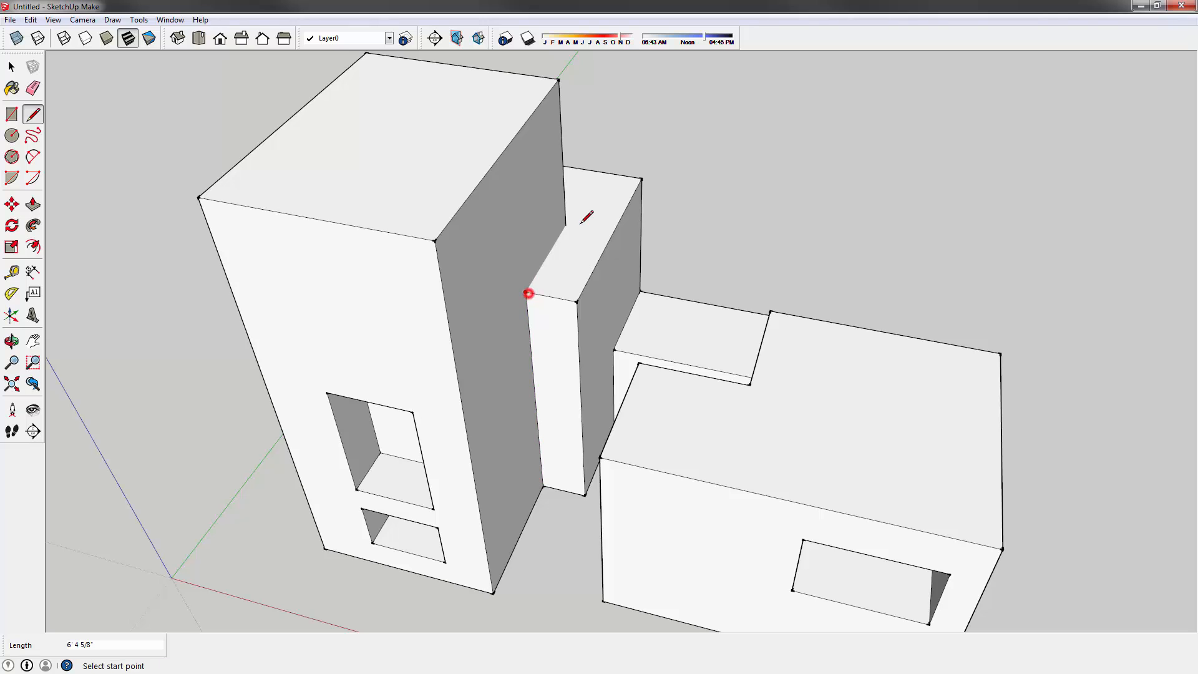
middle_drag(591, 210, 249, 193)
click(559, 224)
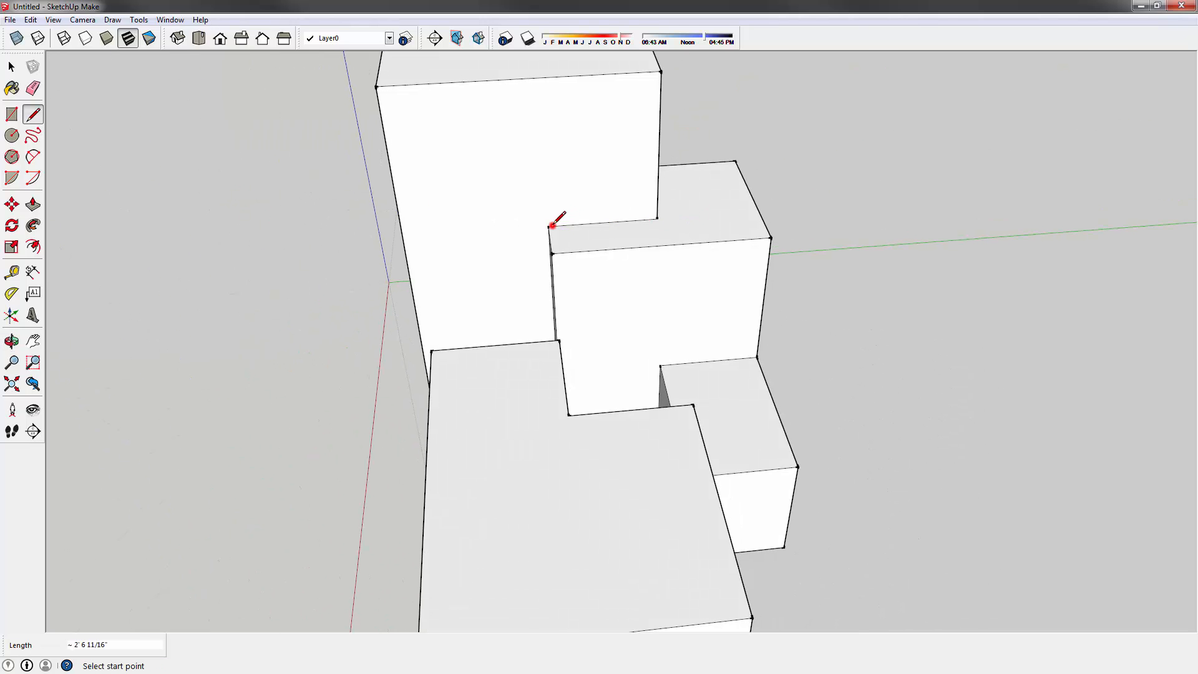
- Close the L block's top face and trace a vertical corner edge, then select the tower's front face
middle_drag(748, 187, 608, 320)
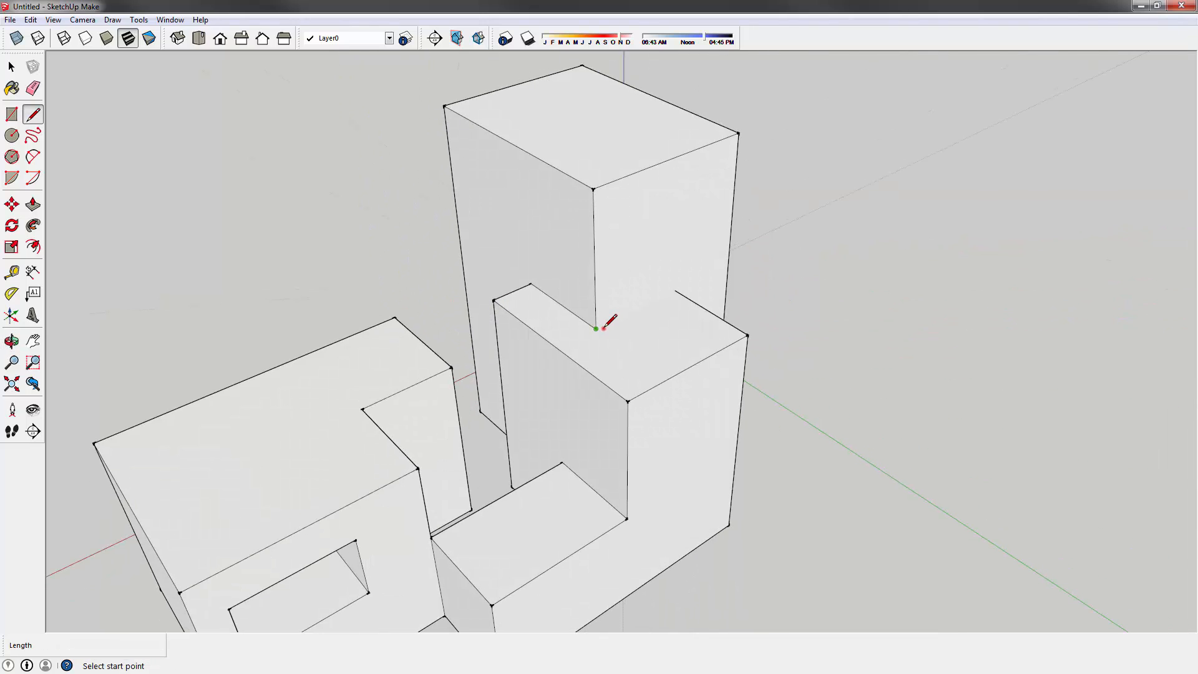
click(603, 326)
click(676, 291)
middle_drag(802, 316, 455, 281)
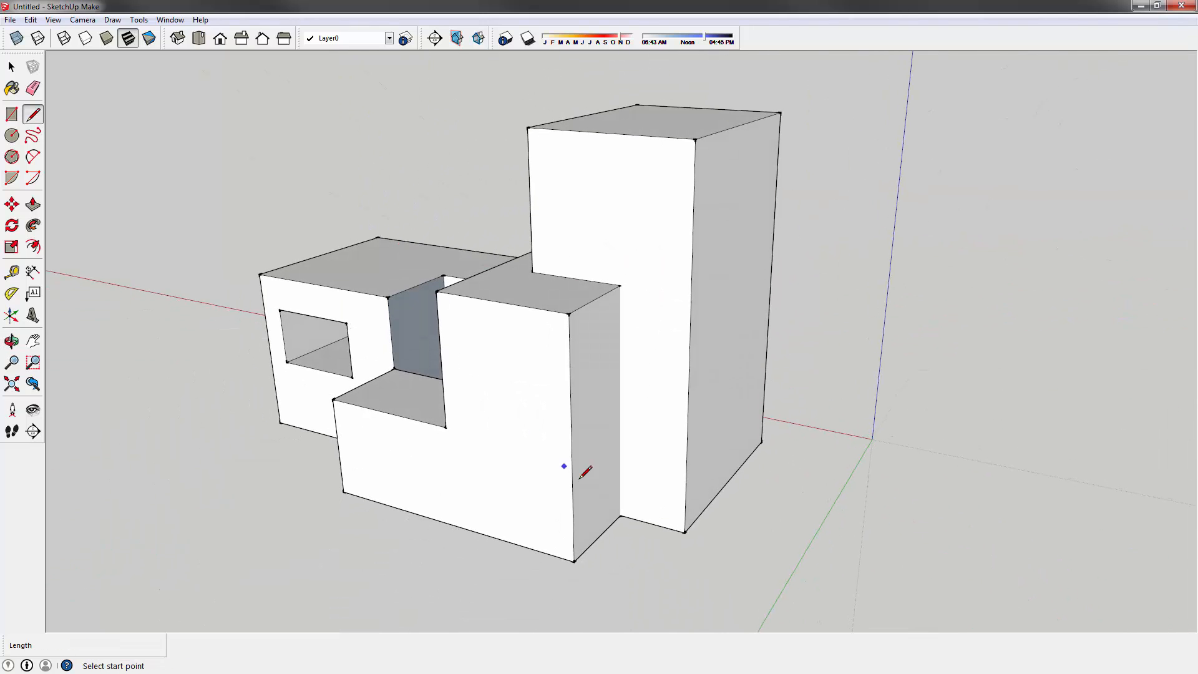
click(620, 514)
click(620, 284)
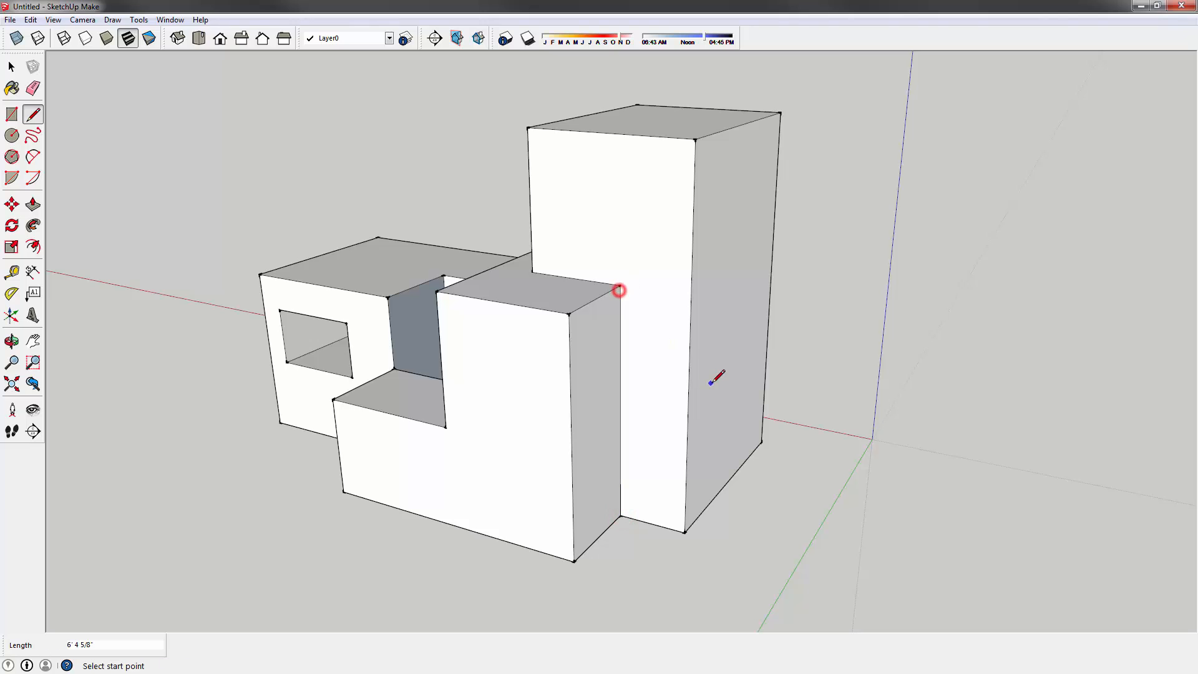
key(space)
middle_drag(772, 326, 525, 336)
click(524, 336)
- Hide the tower's front face and delete the inner block's top, front and side faces
right_click(524, 336)
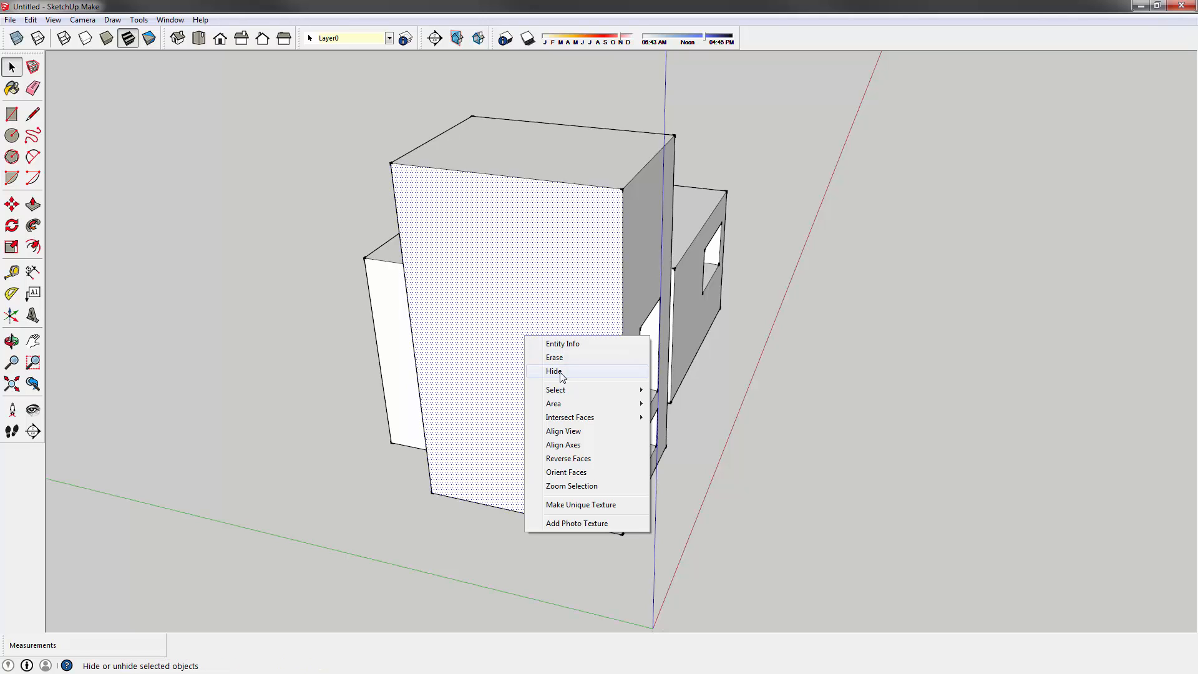
click(562, 372)
mouse_move(492, 352)
middle_down()
mouse_move(553, 436)
mouse_move(738, 308)
mouse_move(563, 315)
mouse_move(501, 254)
mouse_move(489, 297)
mouse_move(497, 336)
middle_up()
click(504, 261)
key(Delete)
click(494, 331)
key(Delete)
click(548, 330)
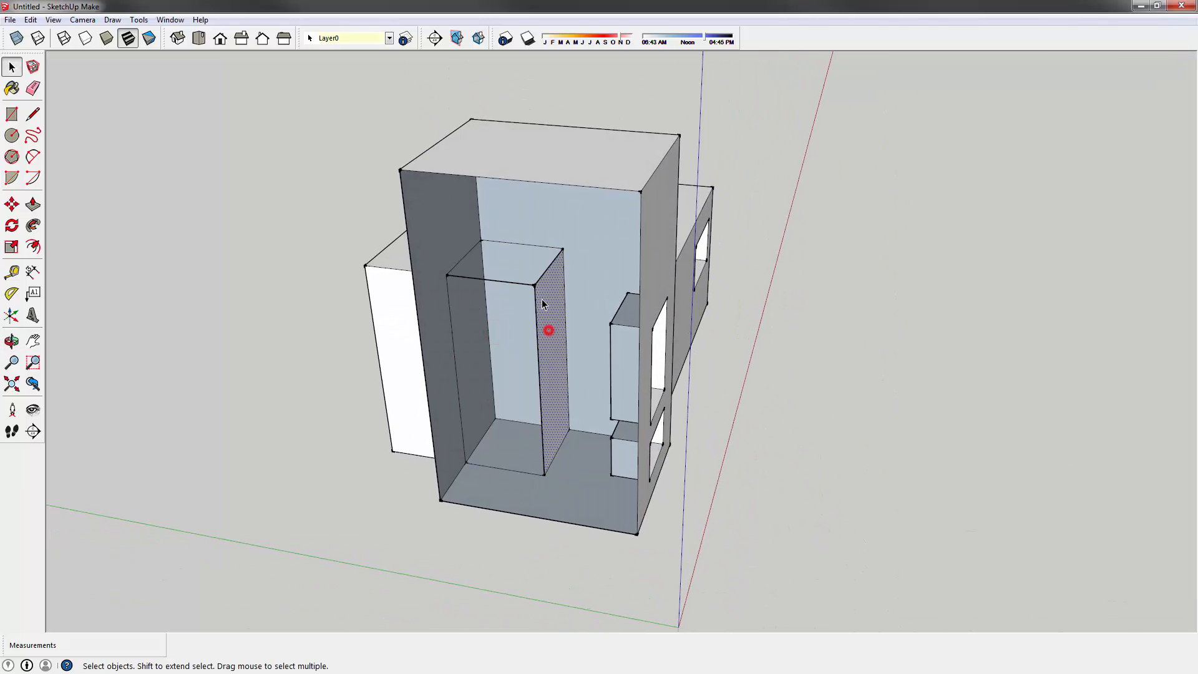
double_click(545, 296)
key(Delete)
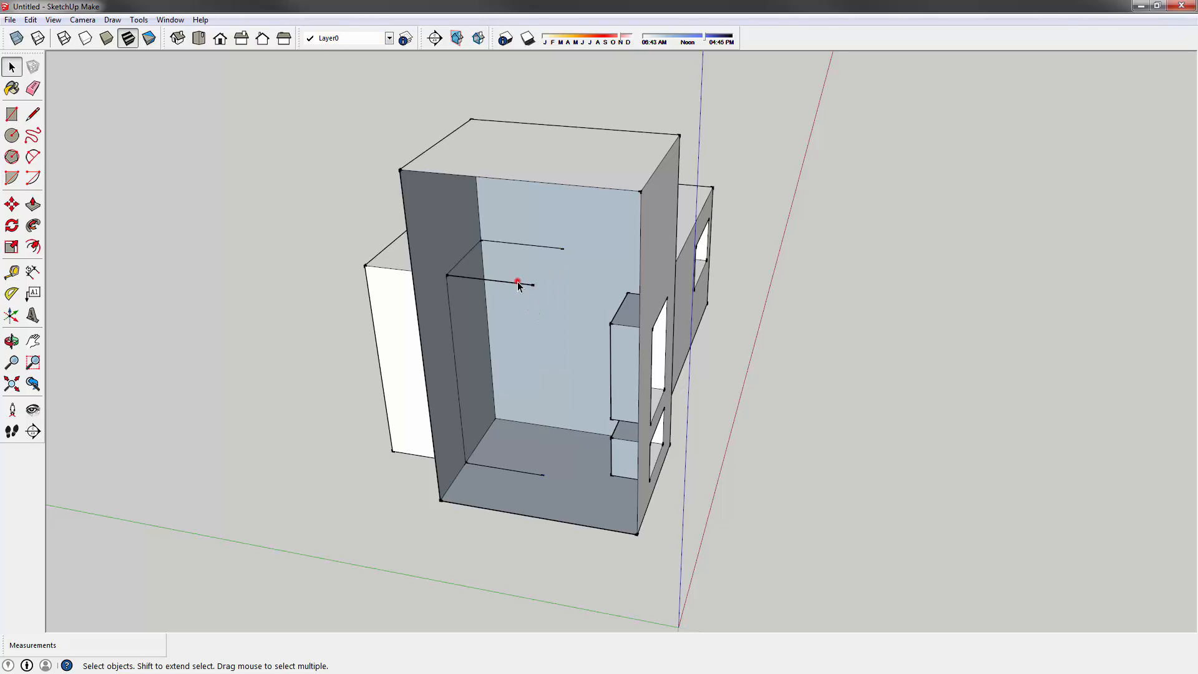
- Remove leftover edges, redraw the vertical edge down to the floor, and delete the remaining stray face and edge
click(517, 284)
key(Delete)
click(534, 245)
key(l)
click(562, 248)
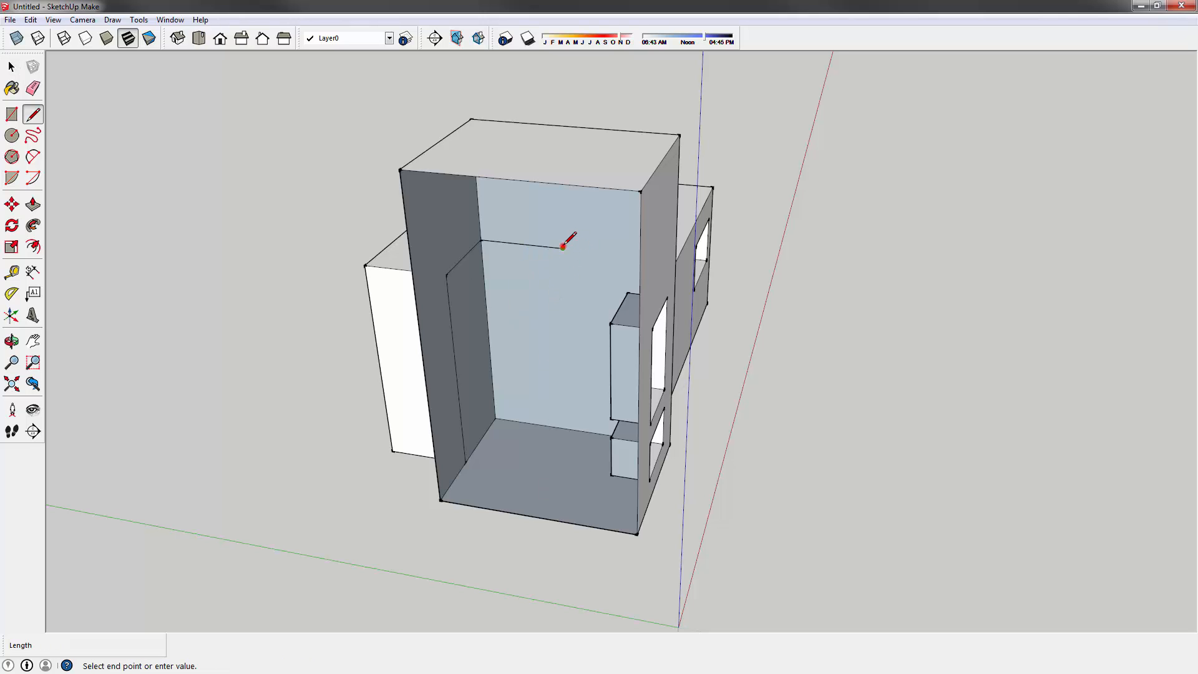
click(569, 429)
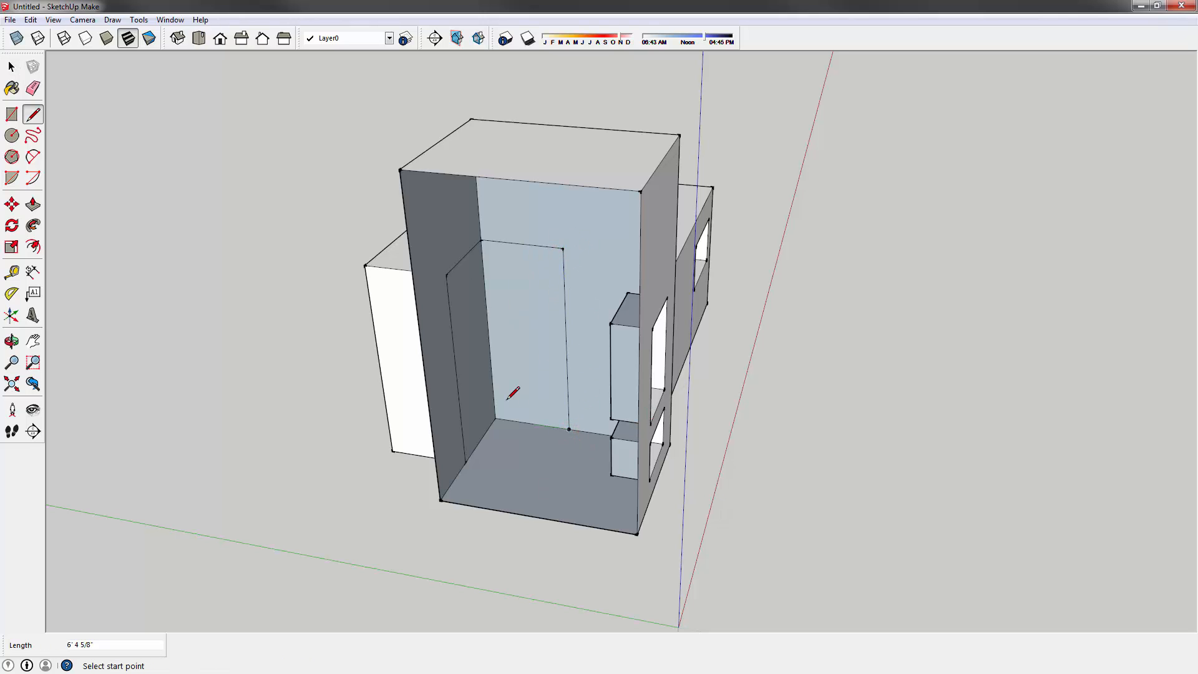
key(e)
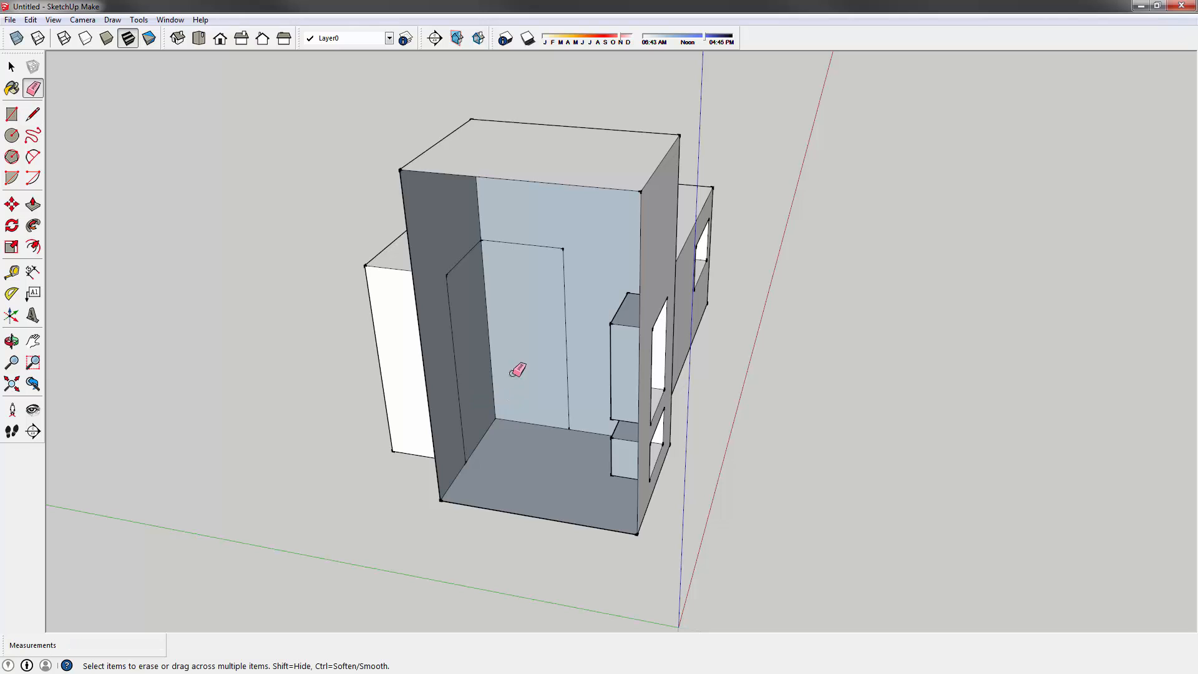
key(space)
click(522, 331)
key(Delete)
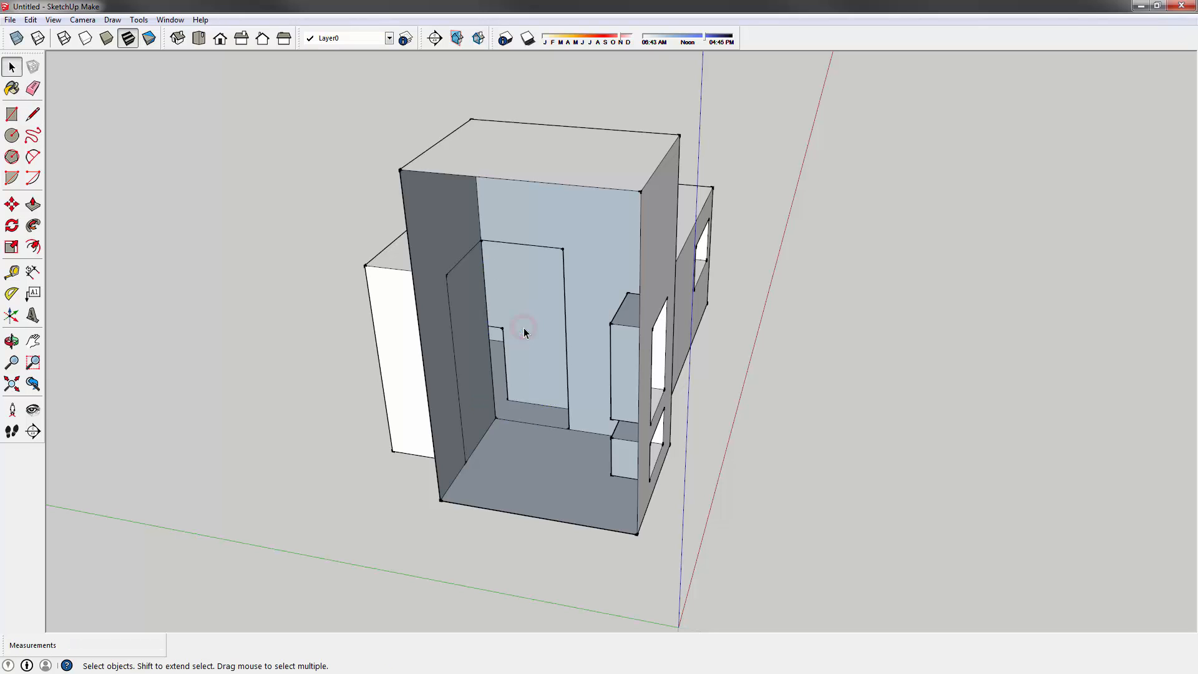
key(Delete)
middle_drag(528, 331, 488, 273)
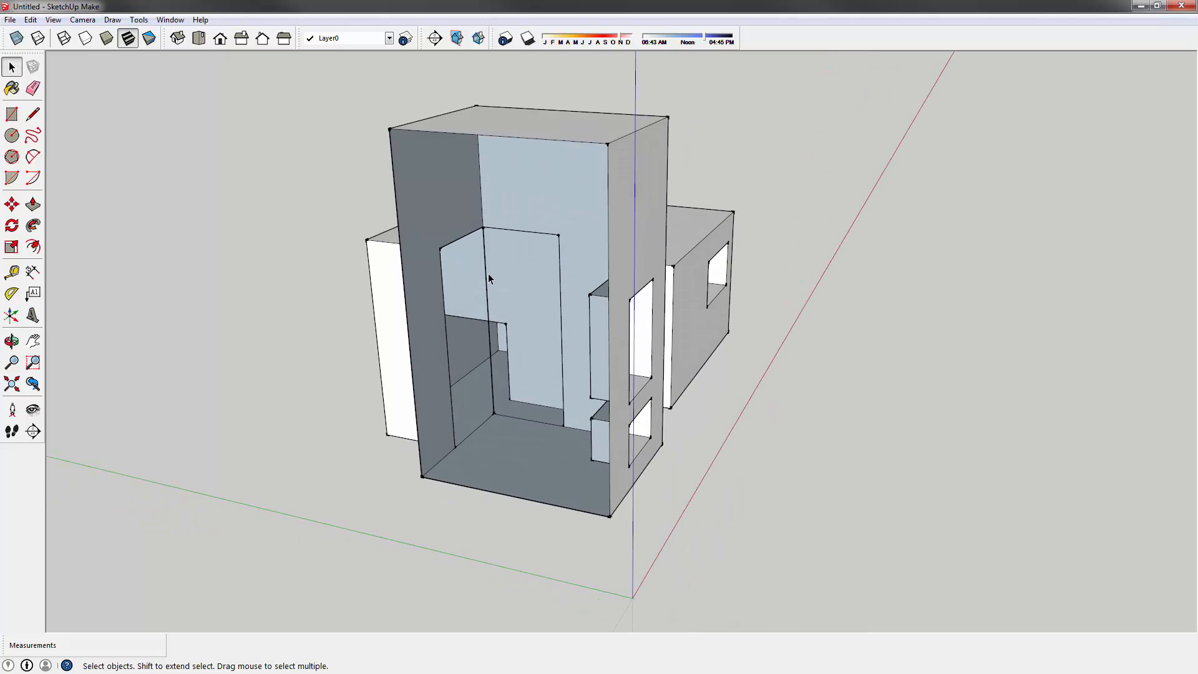
click(485, 271)
key(Delete)
- Orbit above and below the model to check the cleaned-up junction
middle_drag(492, 388, 543, 513)
key(e)
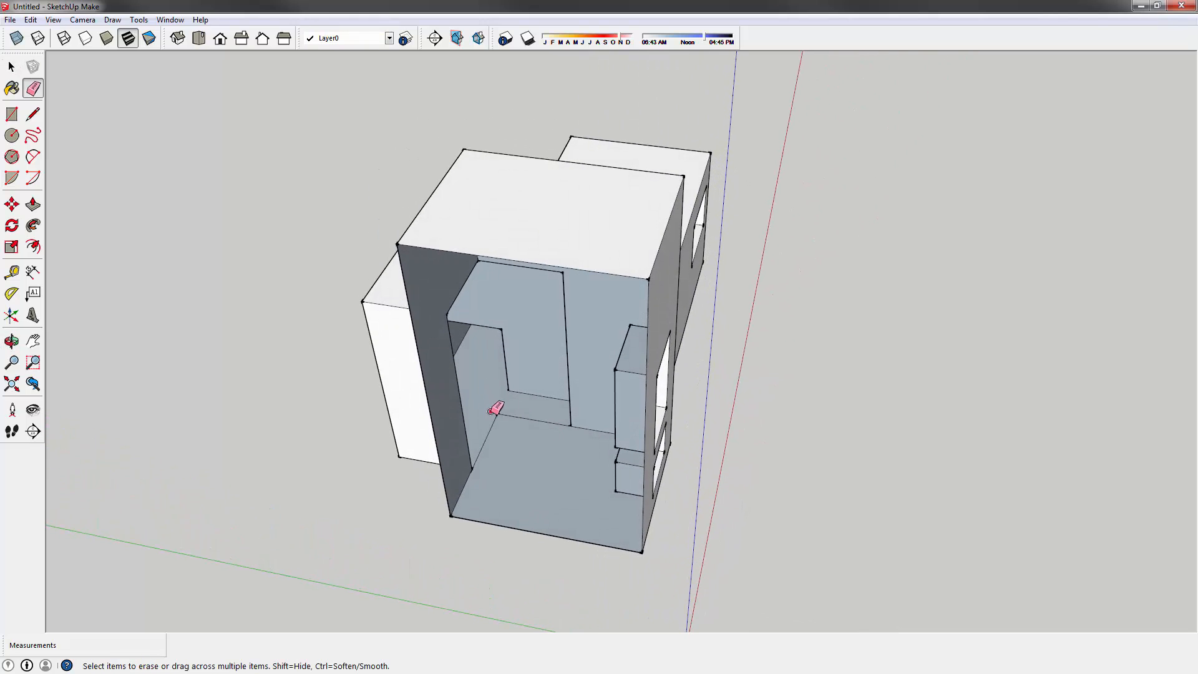
mouse_move(532, 428)
middle_down()
mouse_move(620, 314)
mouse_move(735, 249)
mouse_move(772, 179)
middle_up()
mouse_move(746, 293)
middle_down()
mouse_move(634, 291)
mouse_move(642, 300)
mouse_move(468, 312)
mouse_move(475, 246)
mouse_move(458, 298)
mouse_move(313, 169)
middle_up()
click(11, 66)
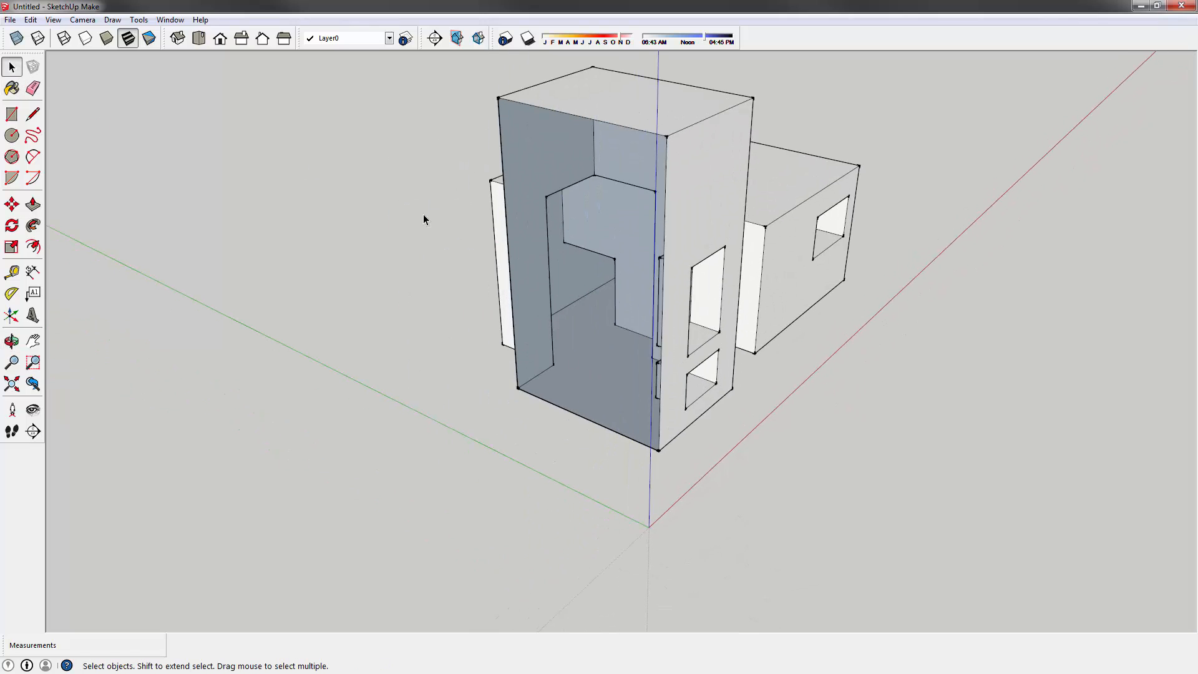
middle_drag(418, 213, 459, 206)
click(30, 20)
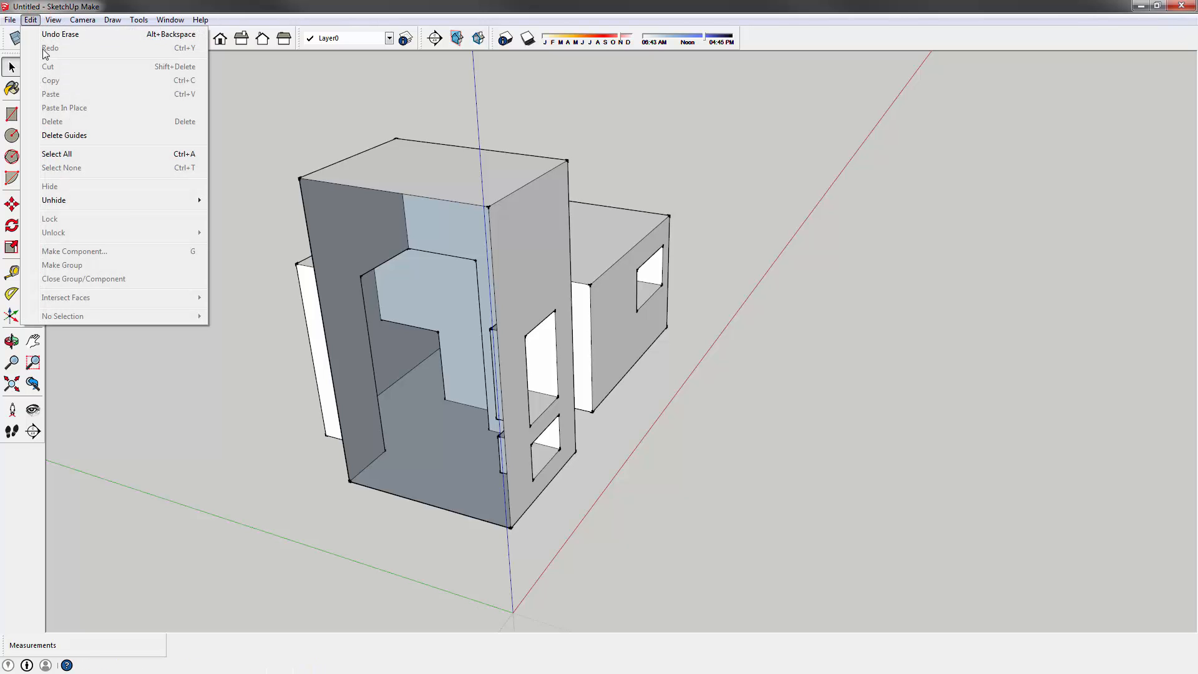
- Use Edit > Unhide > All to restore the tower's front wall, then orbit to review the massing
mouse_move(69, 203)
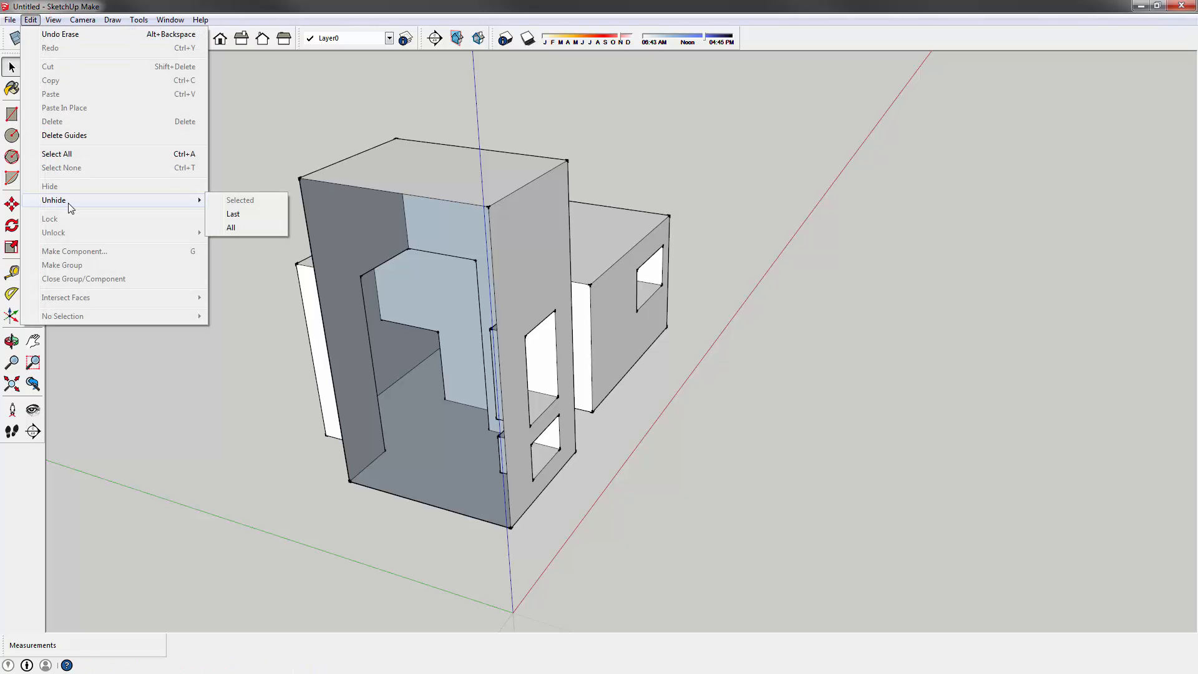
click(259, 226)
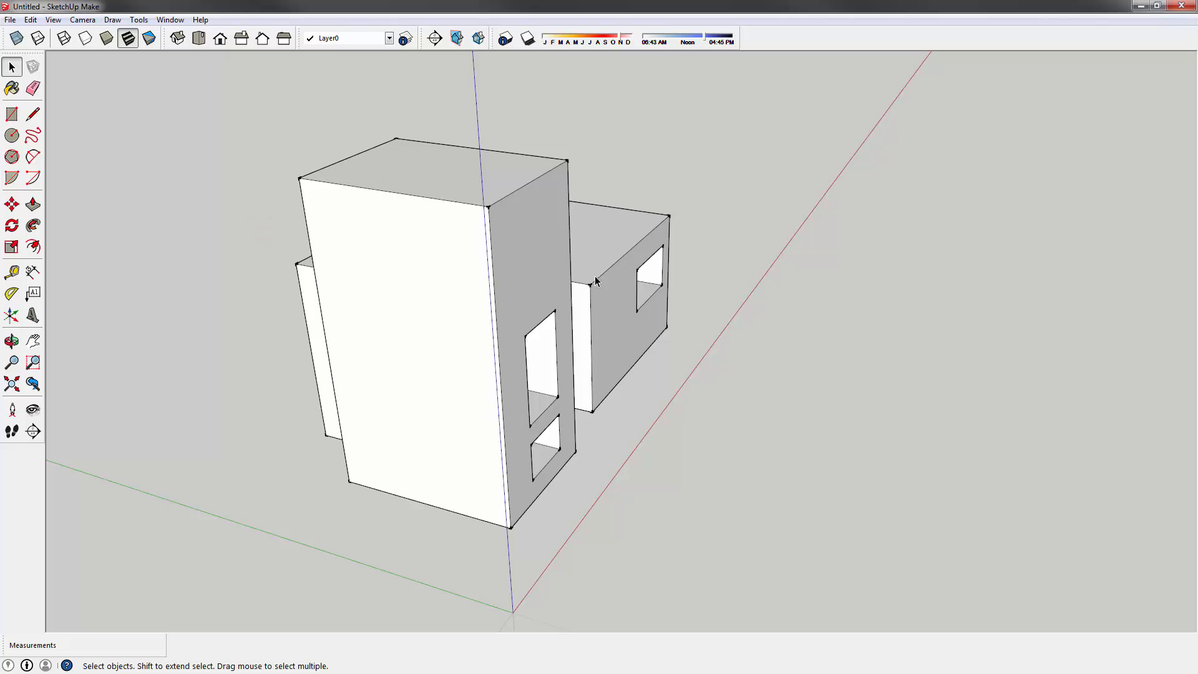
middle_drag(594, 276, 374, 308)
scroll(452, 261, down, 2)
scroll(295, 301, up, 4)
shift+middle_drag(302, 310, 470, 225)
scroll(430, 206, up, 2)
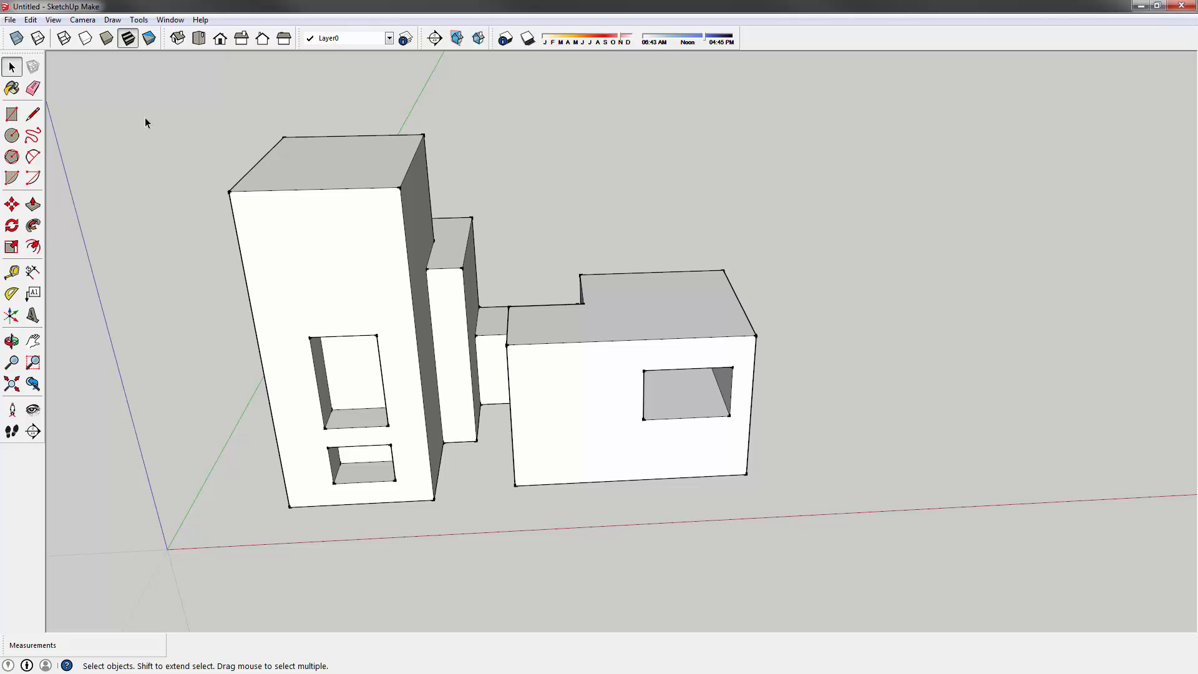
middle_drag(274, 276, 429, 330)
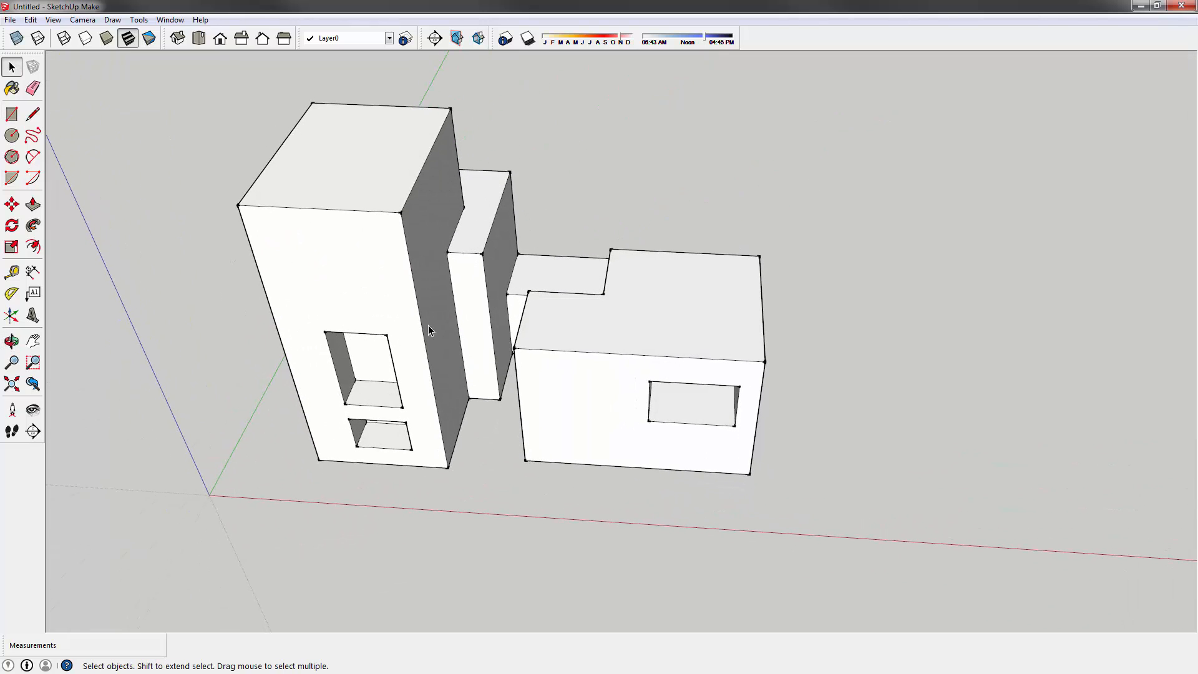
middle_drag(440, 260, 406, 177)
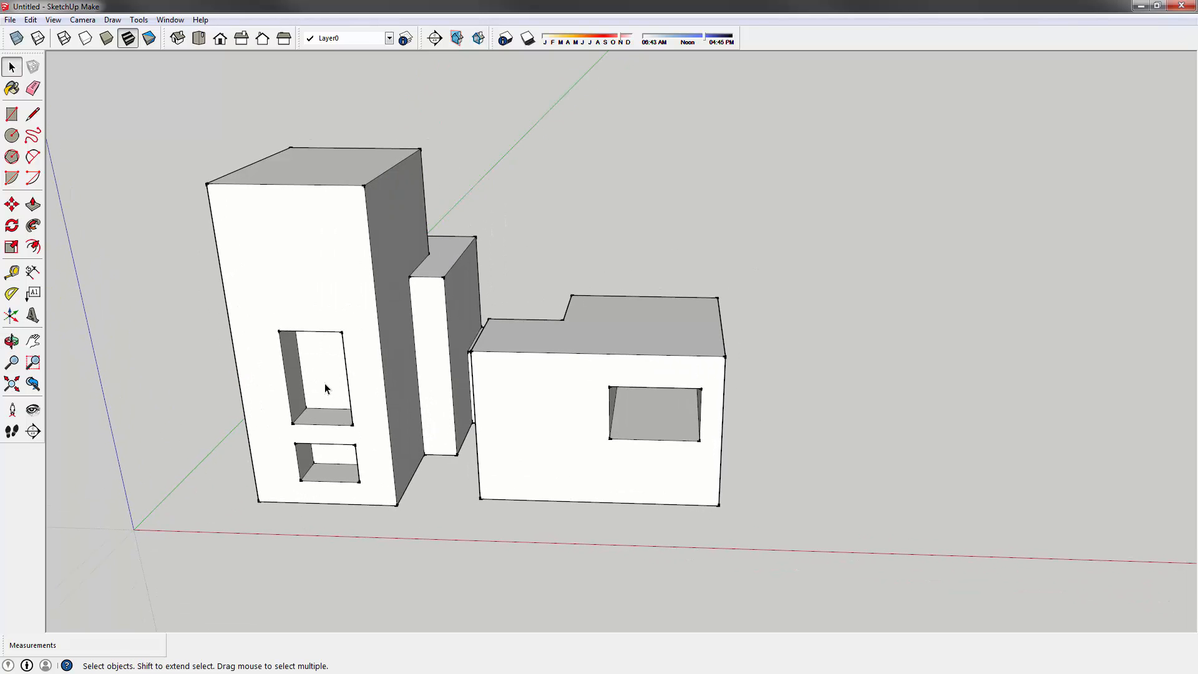